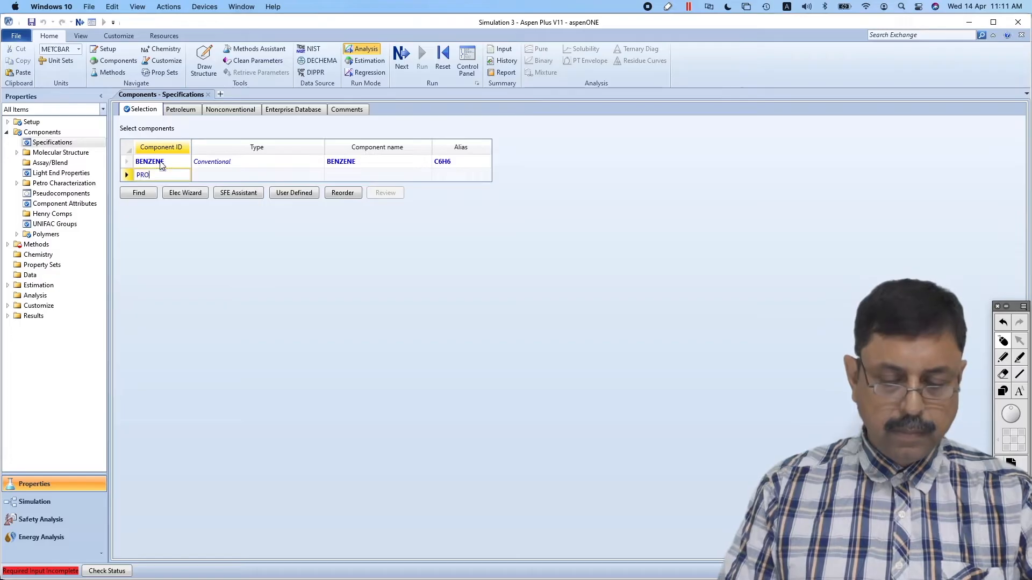
Add PROPENE, CUMENE and BUTANE to the component list below benzene
{"action": "type", "text": "PEM"}
{"action": "key", "text": "BackSpace"}
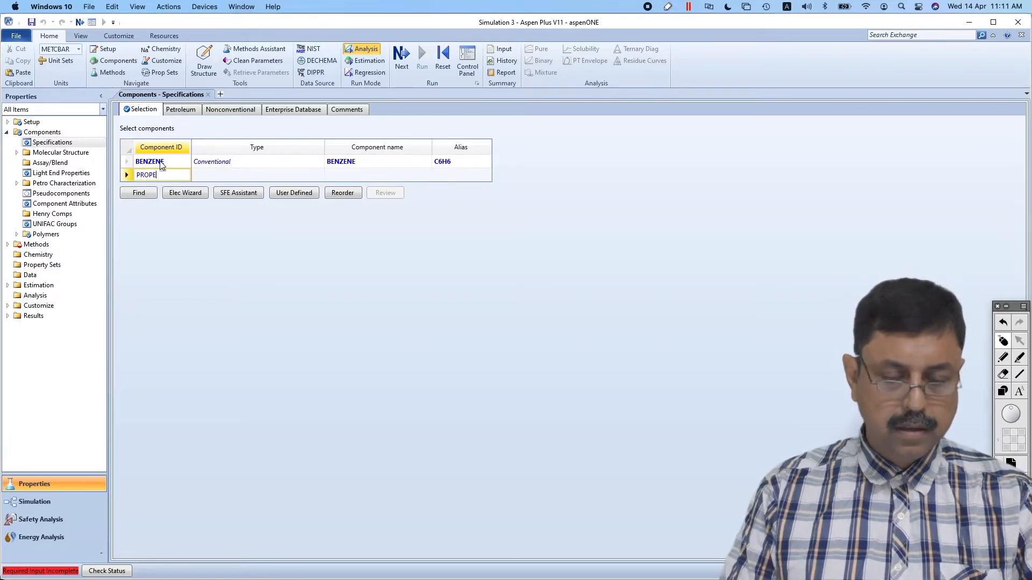
{"action": "type", "text": "NE"}
{"action": "key", "text": "Return"}
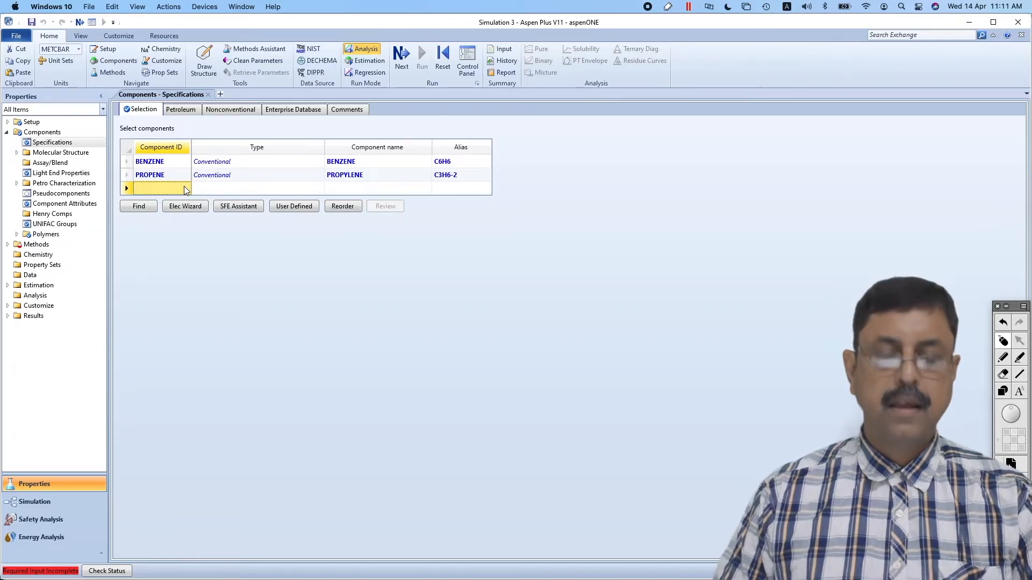
{"action": "type", "text": "CUMENE"}
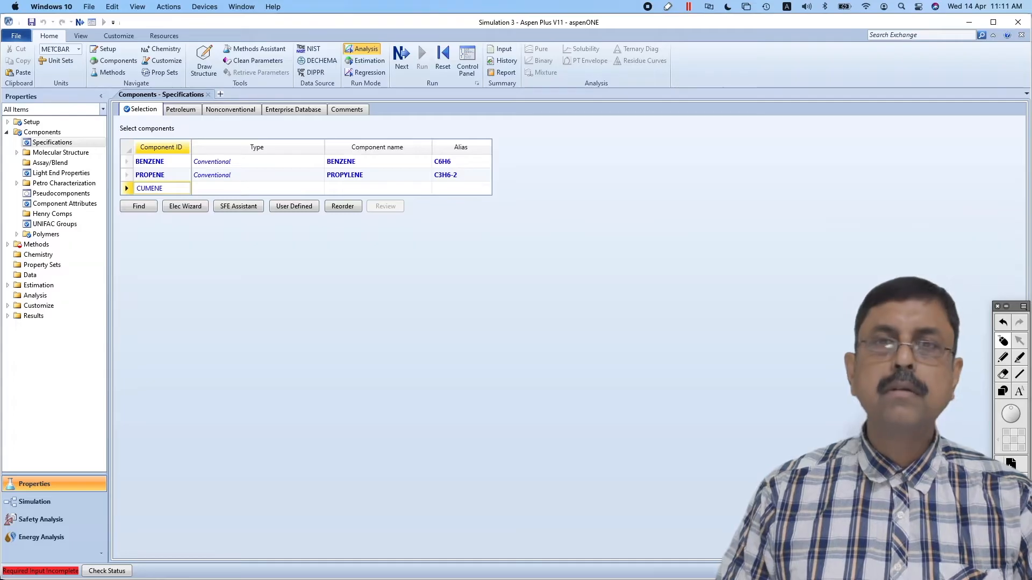
{"action": "key", "text": "Return"}
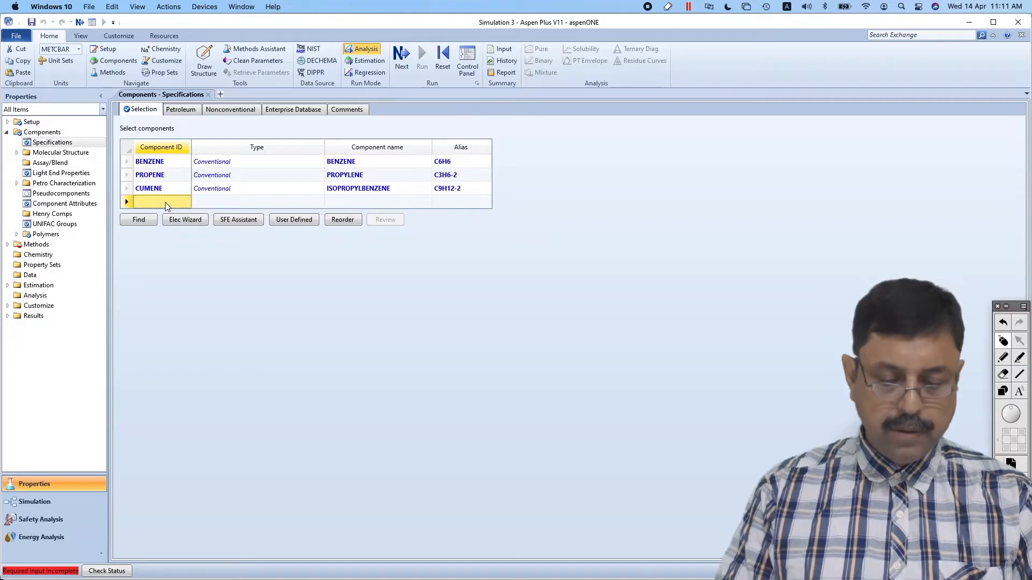
{"action": "type", "text": "BUTANE"}
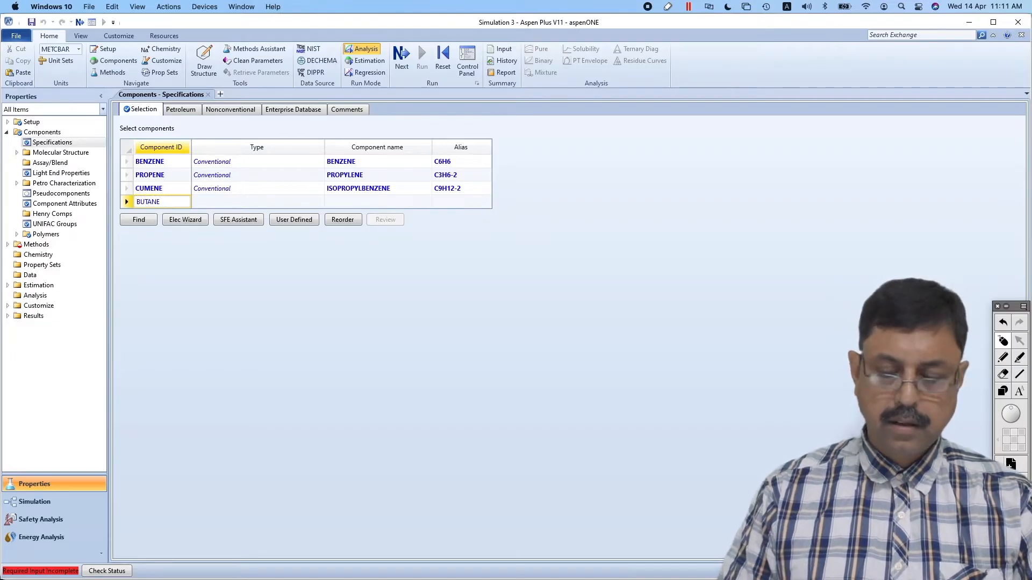
{"action": "key", "text": "Return"}
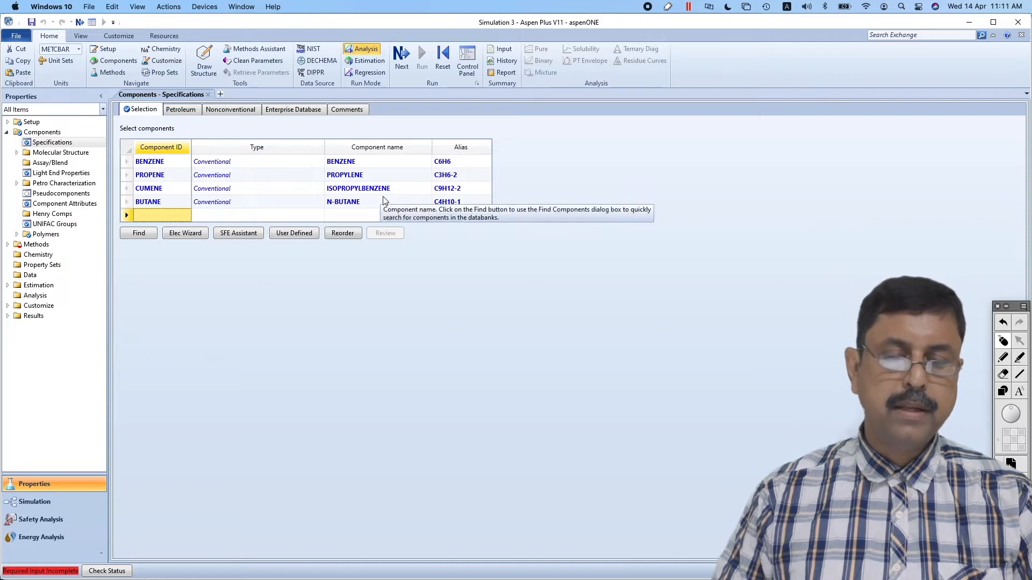
Search the databanks for compounds containing "diisoprop" and widen the results' compound name column
{"action": "left_click", "coordinate": [144, 236]}
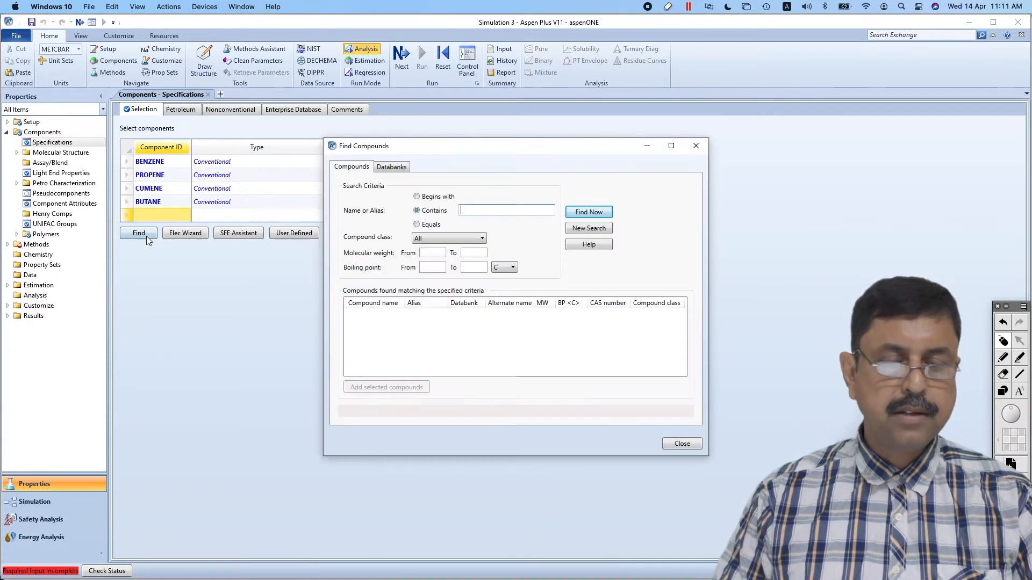
{"action": "type", "text": "diisoprop"}
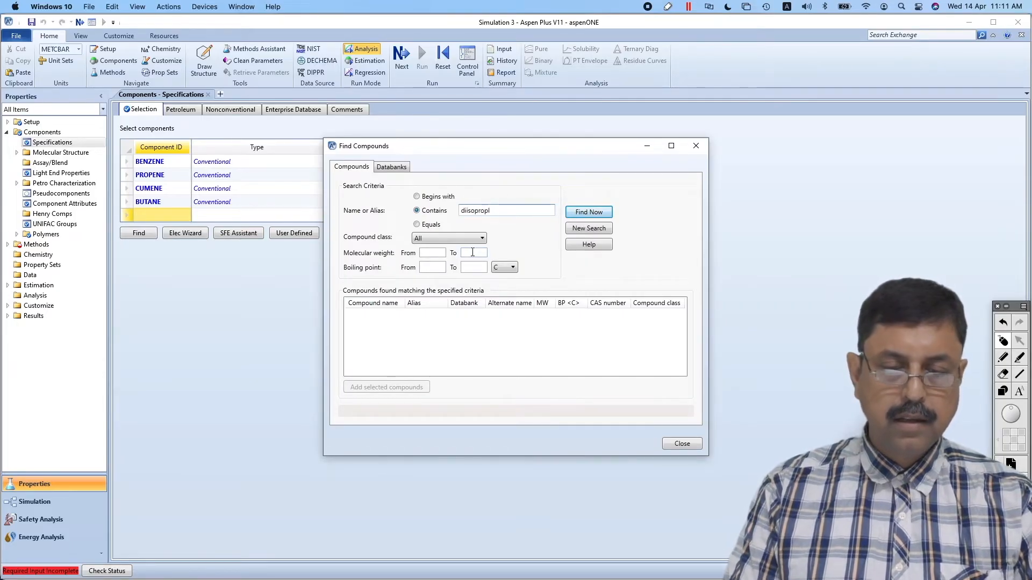
{"action": "left_click", "coordinate": [601, 214]}
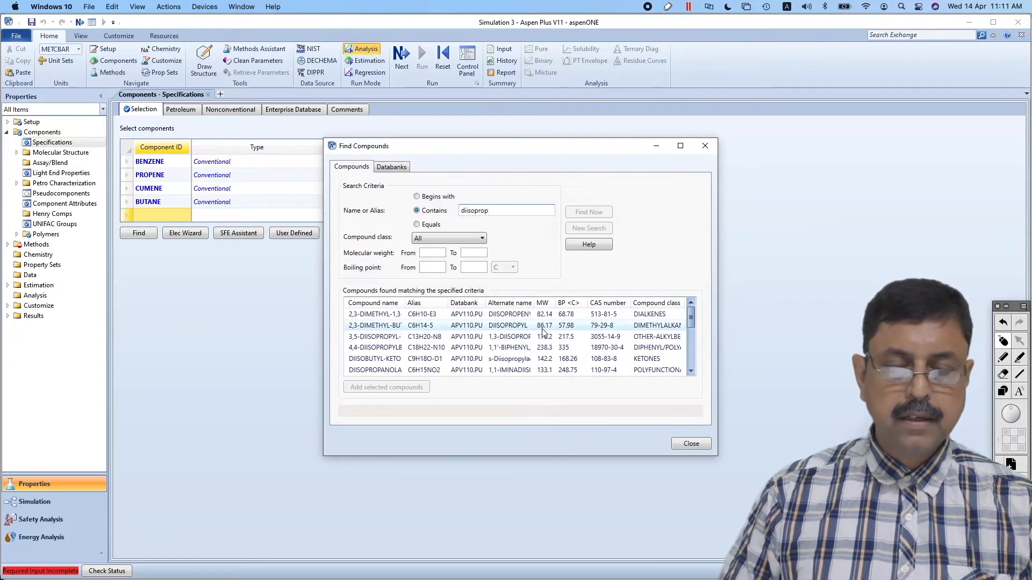
{"action": "left_click_drag", "start_coordinate": [403, 303], "coordinate": [462, 311]}
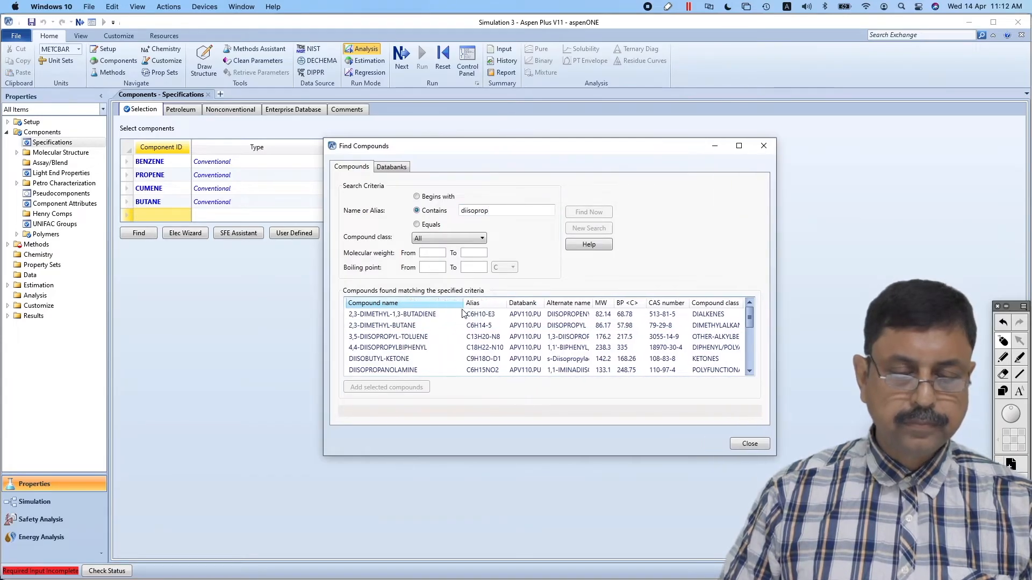
Add P-DIISOPROPYLBENZENE from the search results to the component list and close the compound search
{"action": "left_click", "coordinate": [749, 371]}
{"action": "left_click", "coordinate": [749, 370]}
{"action": "left_click", "coordinate": [749, 371]}
{"action": "left_click", "coordinate": [749, 371]}
{"action": "left_click", "coordinate": [749, 370]}
{"action": "left_click", "coordinate": [749, 371]}
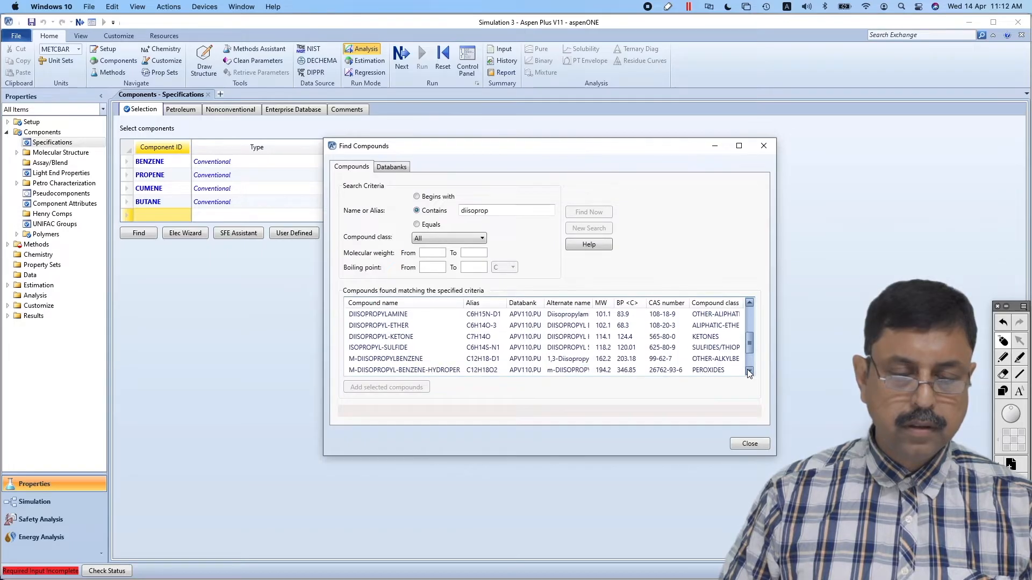
{"action": "left_click", "coordinate": [749, 371]}
{"action": "left_click", "coordinate": [749, 370]}
{"action": "left_click", "coordinate": [749, 371]}
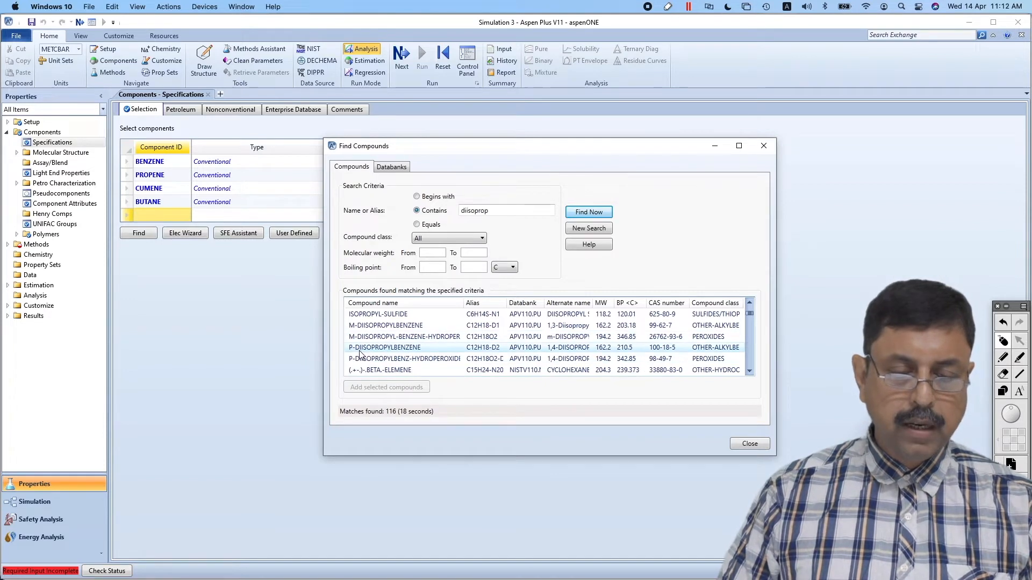
{"action": "left_click", "coordinate": [409, 349]}
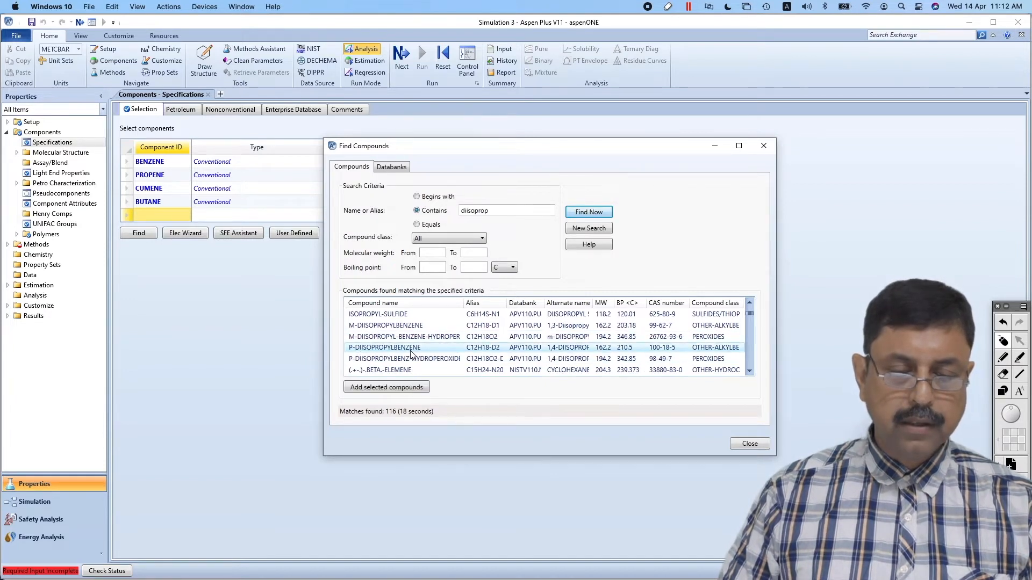
{"action": "left_click", "coordinate": [390, 388]}
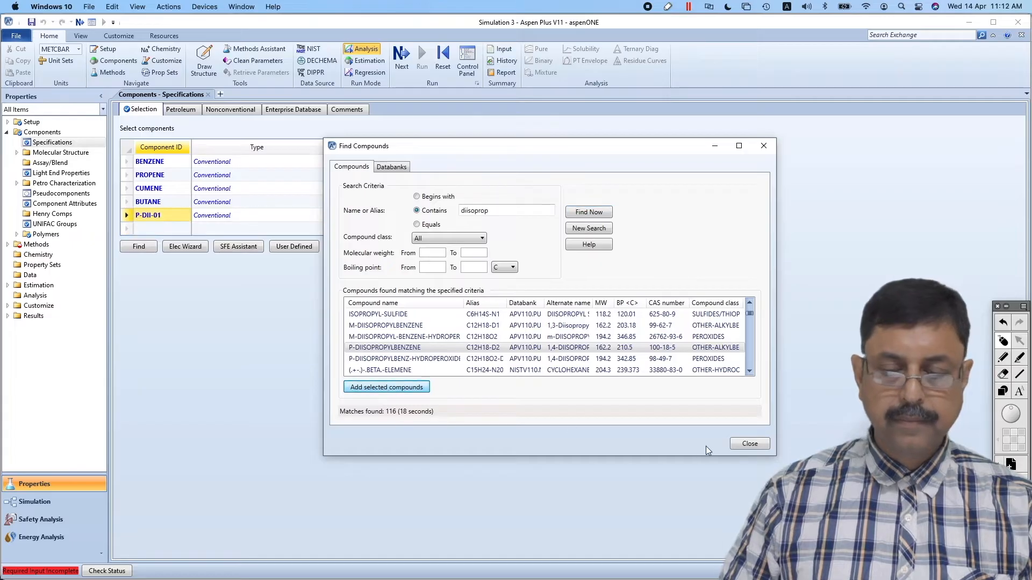
{"action": "left_click", "coordinate": [746, 445]}
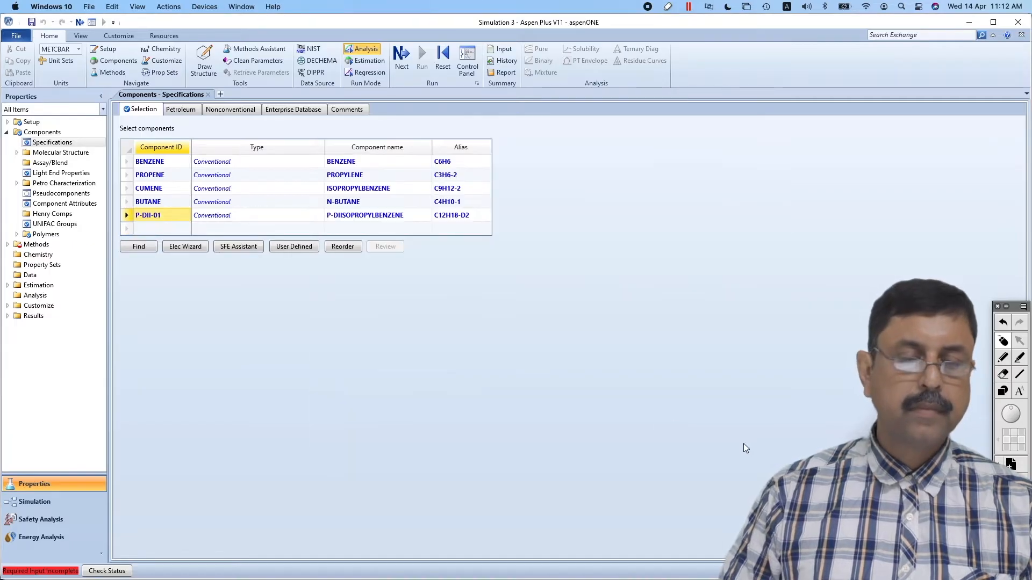
Rename the component ID of P-DIISOPROPYLBENZENE as P-DIPB
{"action": "double_click", "coordinate": [163, 215]}
{"action": "type", "text": "P"}
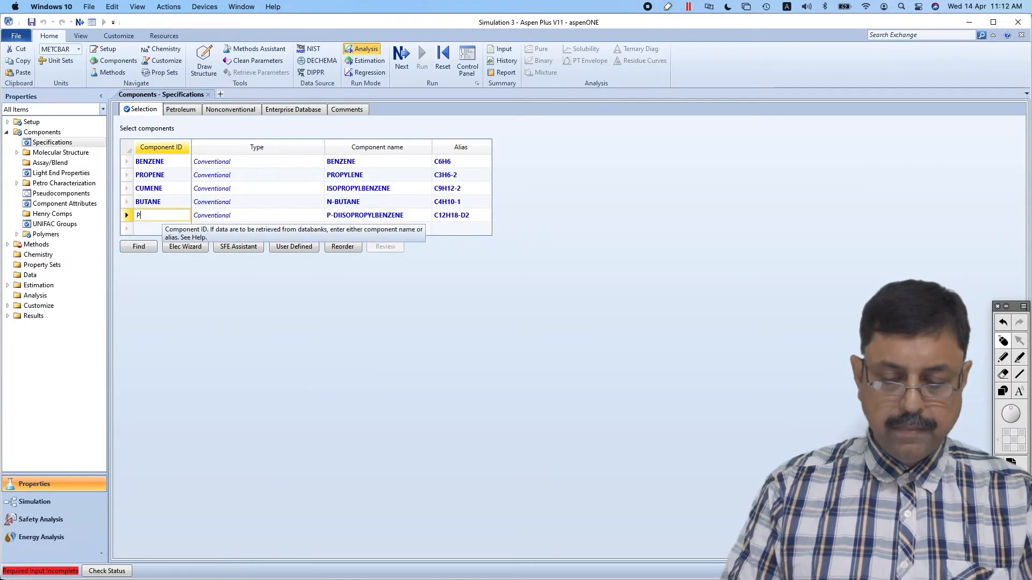
{"action": "type", "text": "-DI"}
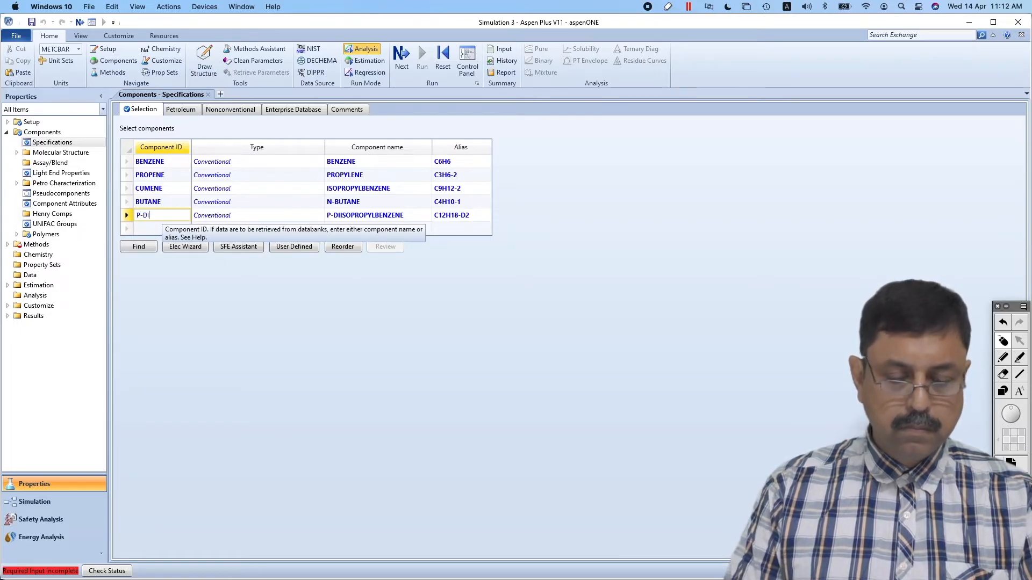
{"action": "type", "text": "P"}
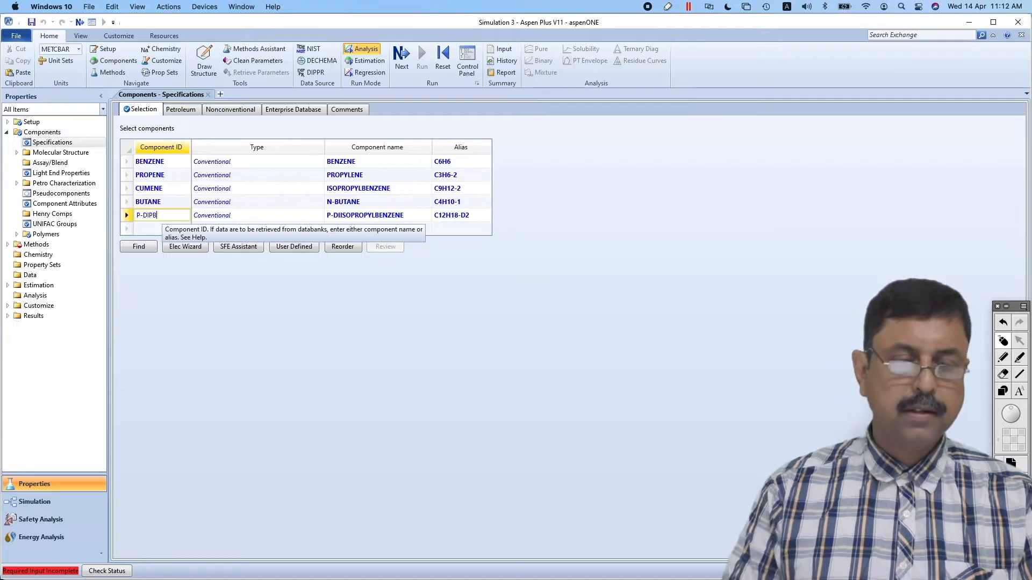
{"action": "type", "text": "B"}
{"action": "key", "text": "Return"}
{"action": "key", "text": "Return"}
{"action": "left_click", "coordinate": [231, 309]}
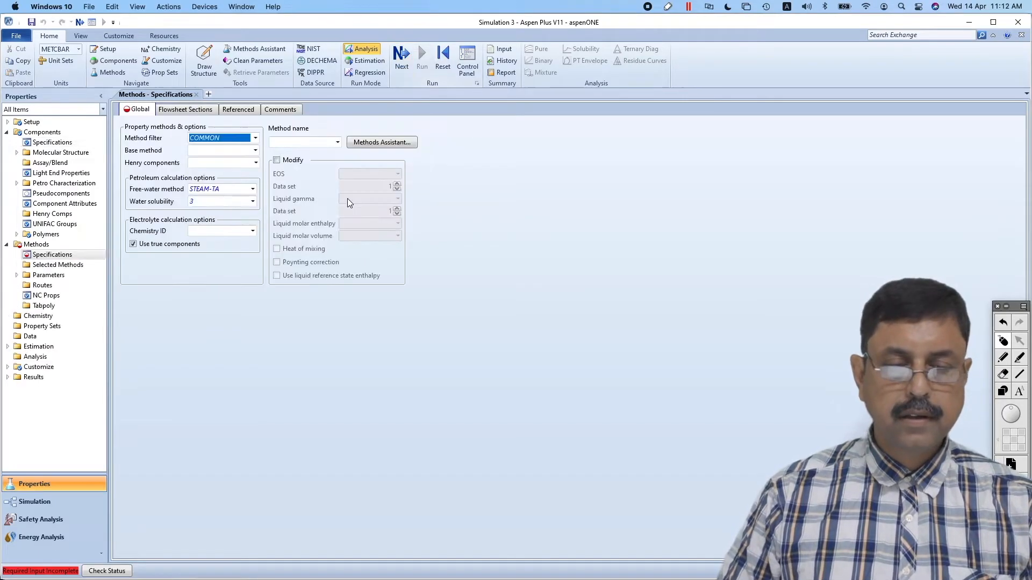
Set the global property method to NRTL-RK
{"action": "left_click", "coordinate": [314, 142]}
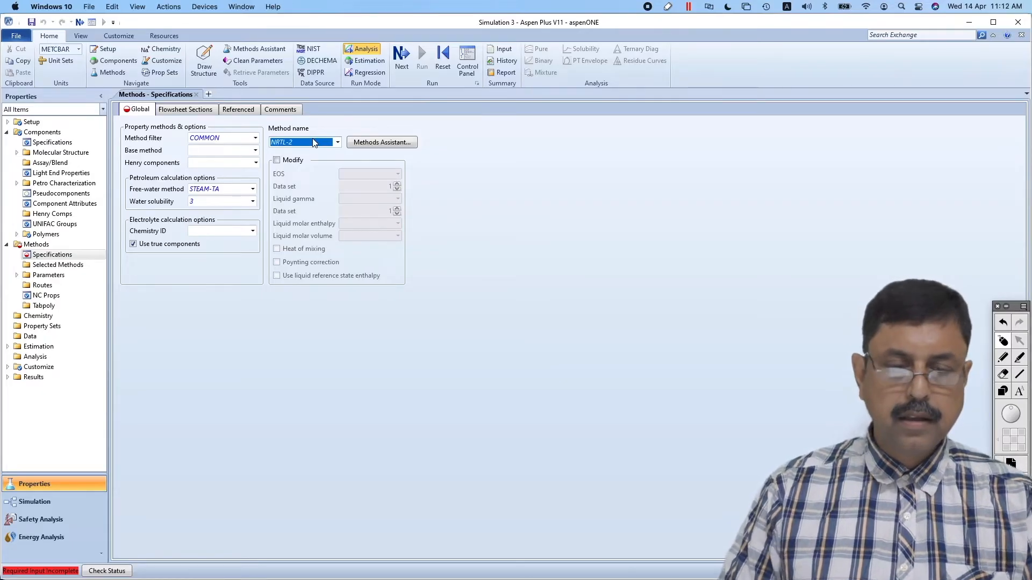
{"action": "left_click", "coordinate": [338, 142]}
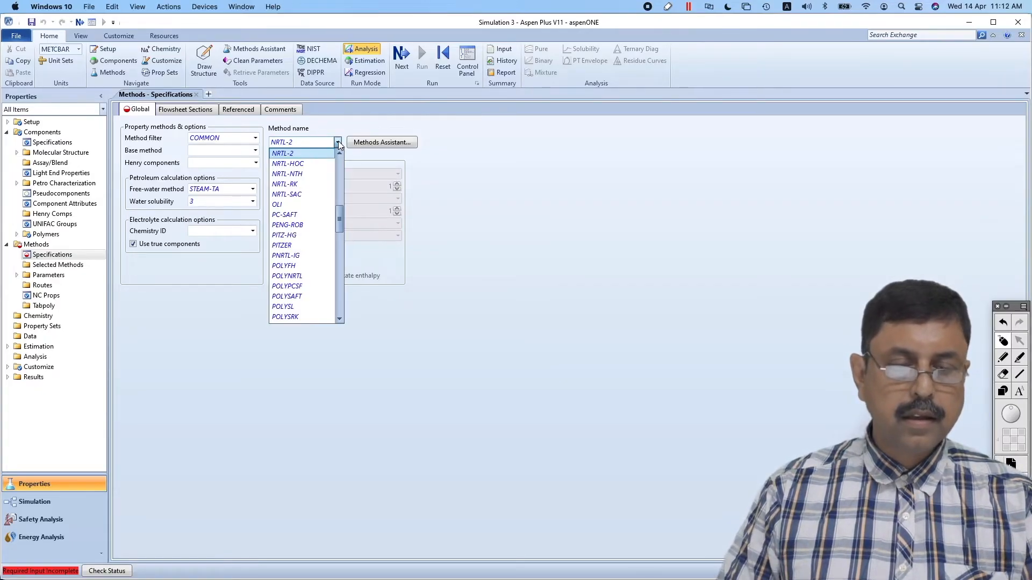
{"action": "left_click", "coordinate": [301, 184]}
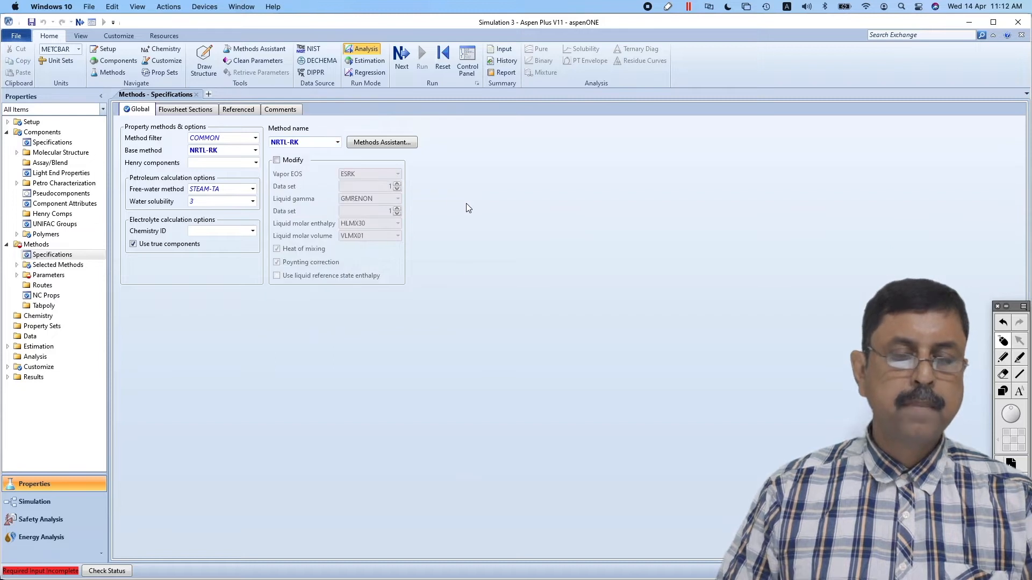
Run the property setup with the NRTL-1 binary interaction parameters and switch to the Simulation environment
{"action": "left_click", "coordinate": [403, 56]}
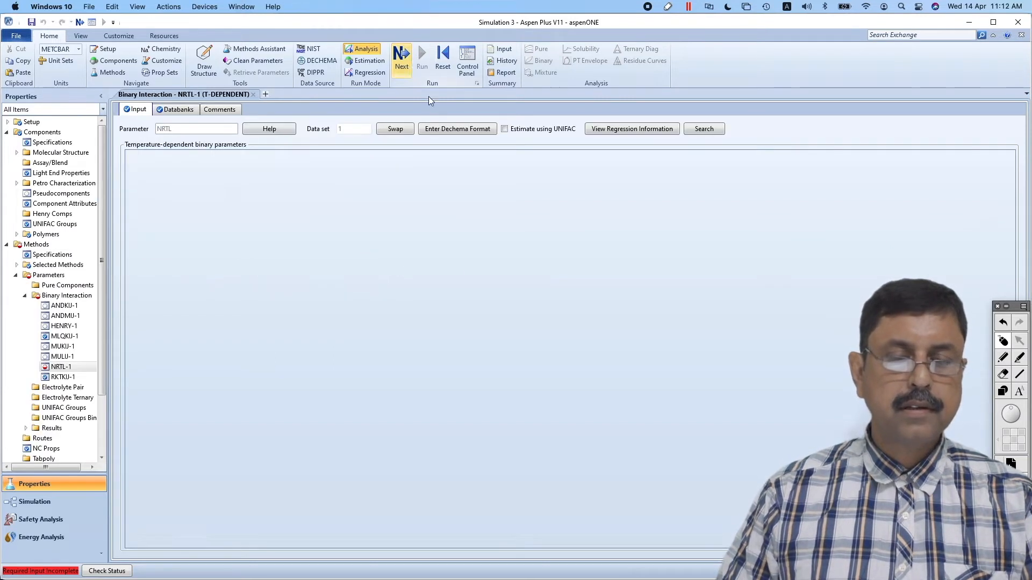
{"action": "left_click", "coordinate": [422, 53]}
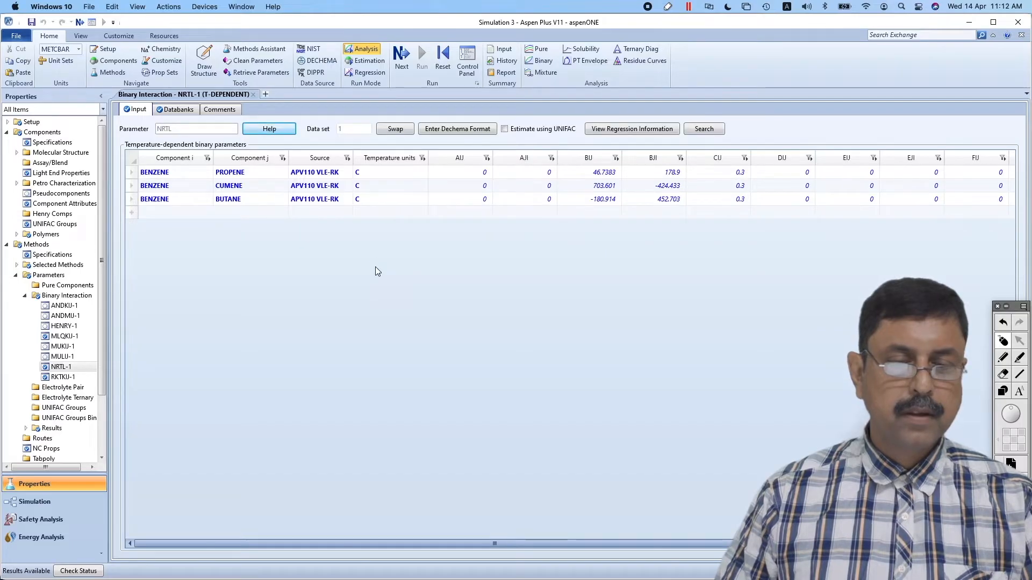
{"action": "left_click", "coordinate": [40, 501]}
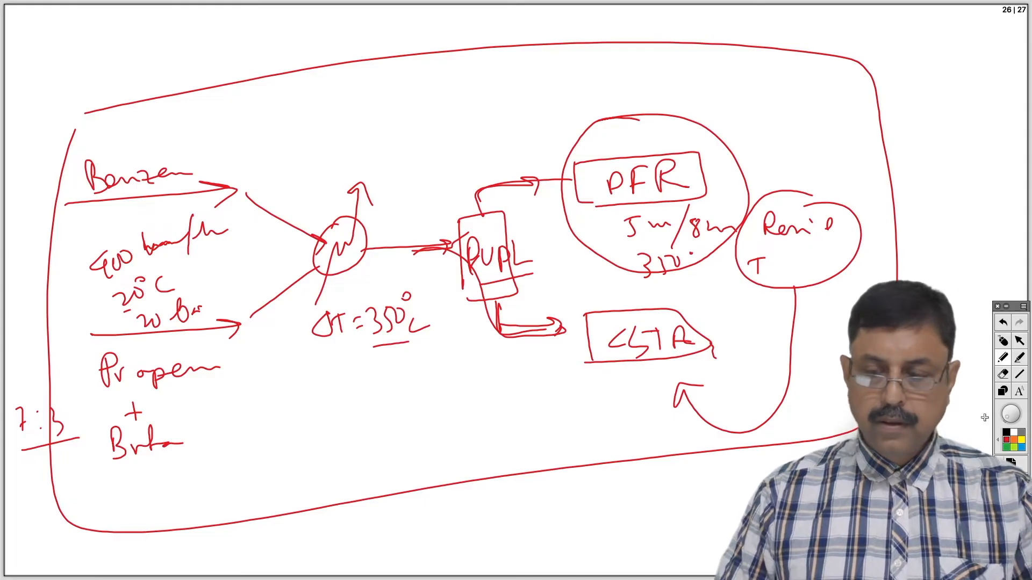
Place a Heater block on the main flowsheet and a Dupl manipulator block to its right
{"action": "left_click", "coordinate": [1004, 342]}
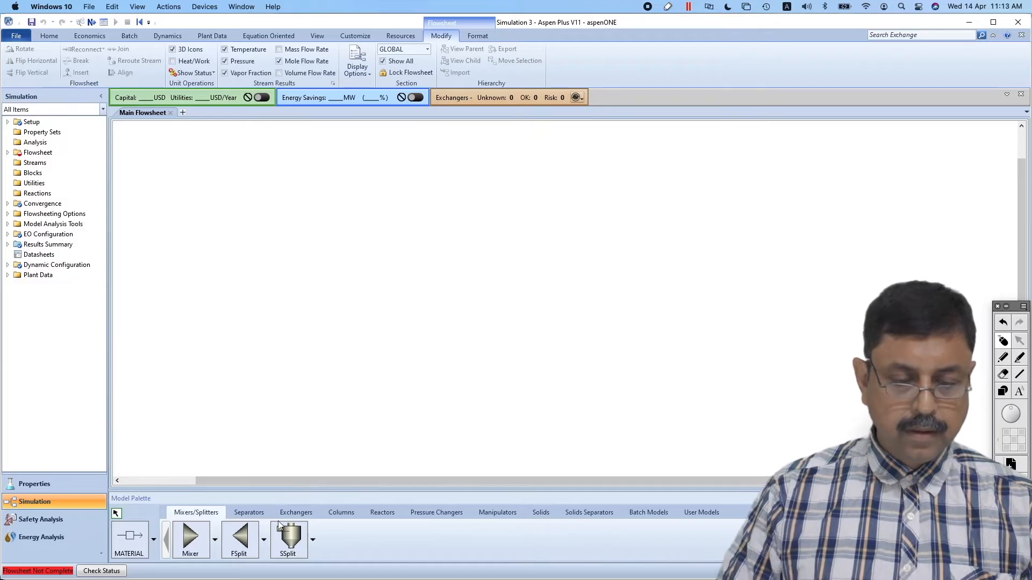
{"action": "left_click", "coordinate": [292, 513]}
{"action": "left_click", "coordinate": [190, 536]}
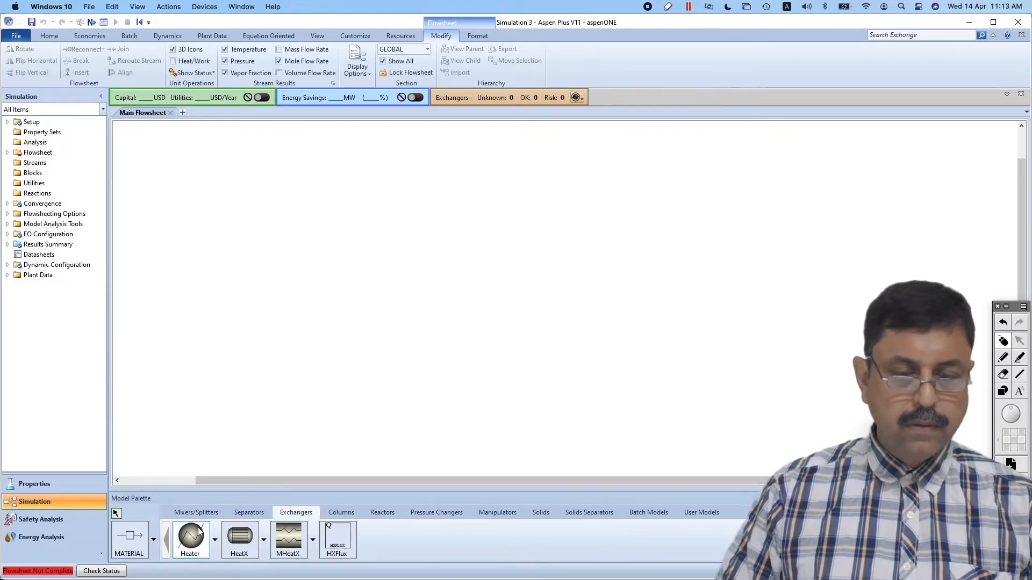
{"action": "left_click", "coordinate": [371, 301]}
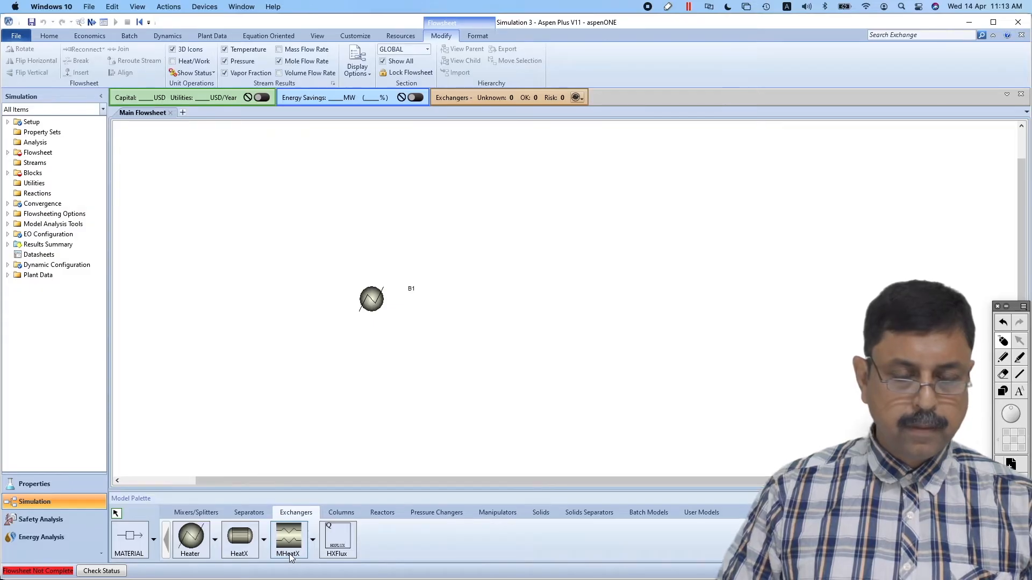
{"action": "left_click", "coordinate": [504, 511]}
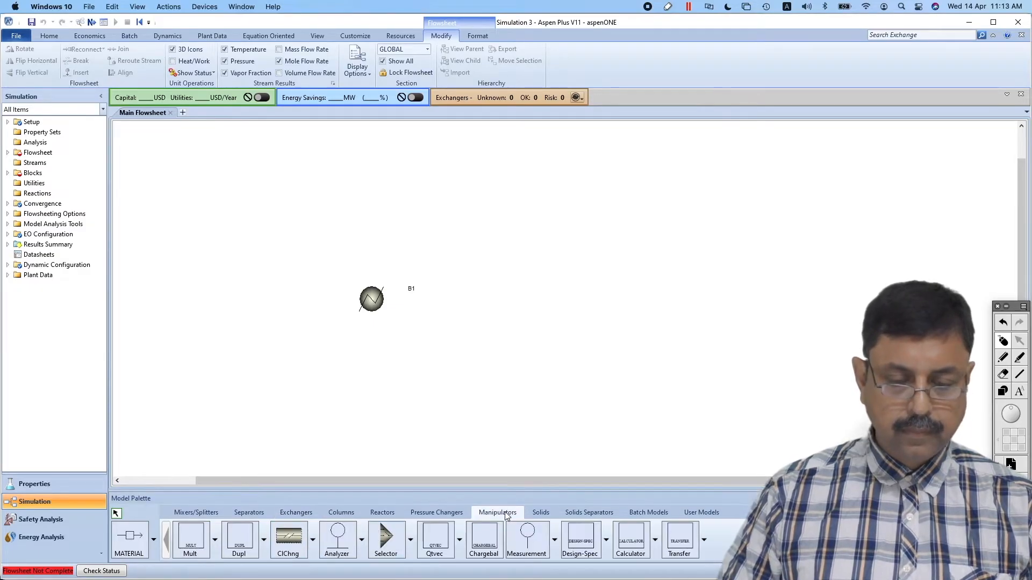
{"action": "left_click", "coordinate": [243, 543]}
{"action": "left_click", "coordinate": [471, 302]}
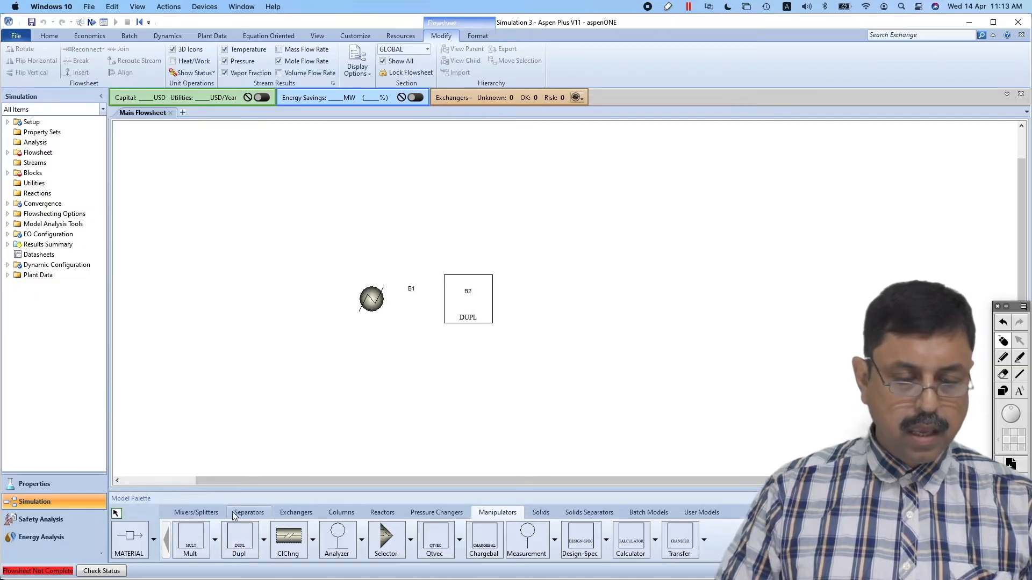
Place an RPlug reactor to the right of the Dupl block and move all three blocks lower on the flowsheet
{"action": "left_click", "coordinate": [381, 514]}
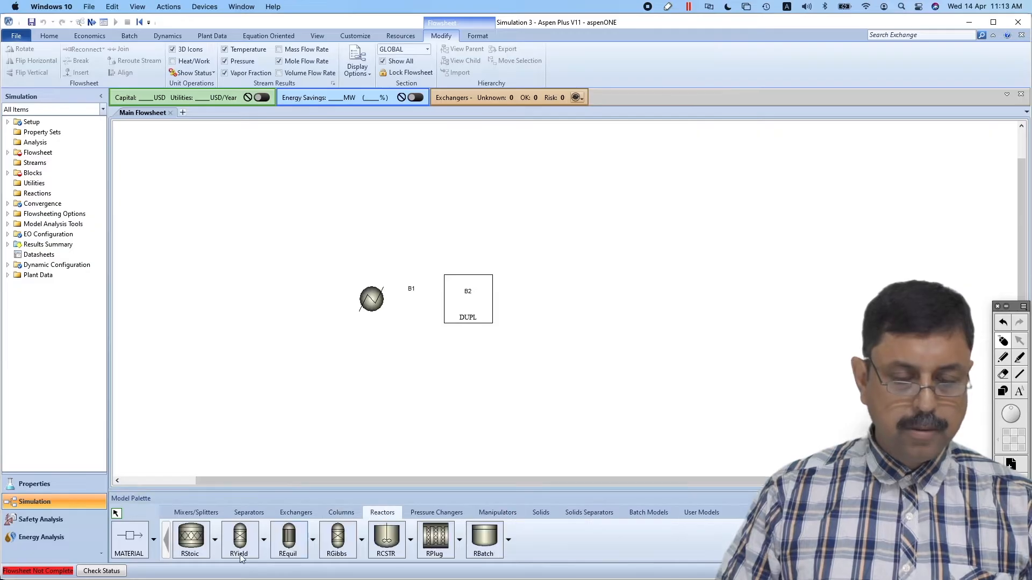
{"action": "left_click", "coordinate": [443, 544]}
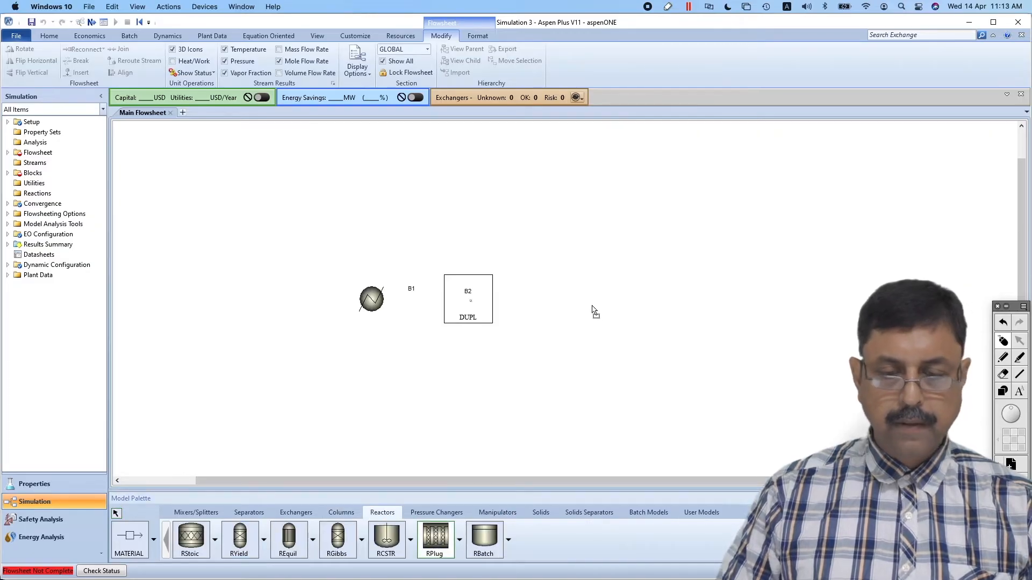
{"action": "left_click", "coordinate": [583, 275]}
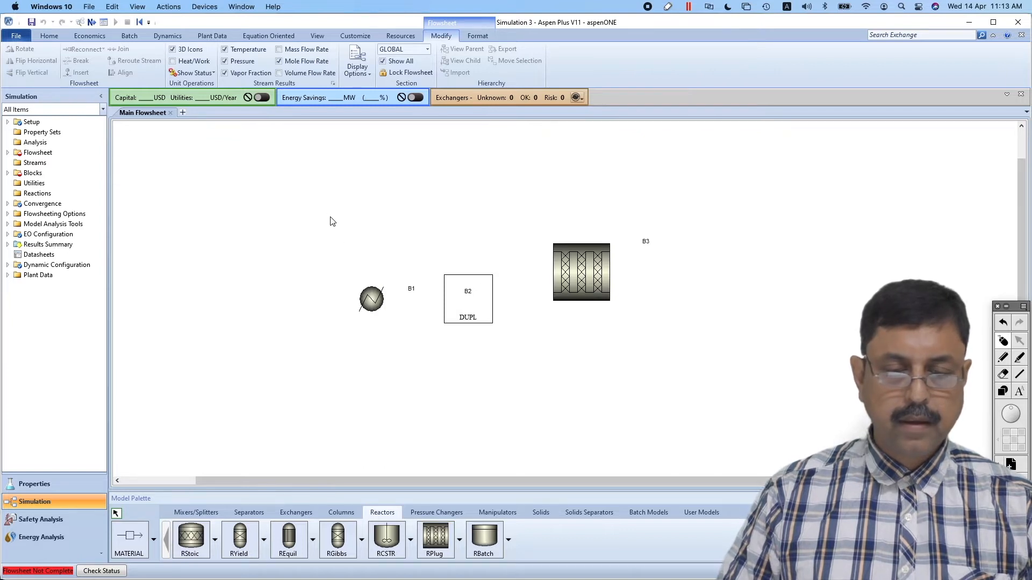
{"action": "left_click_drag", "start_coordinate": [329, 204], "coordinate": [791, 385]}
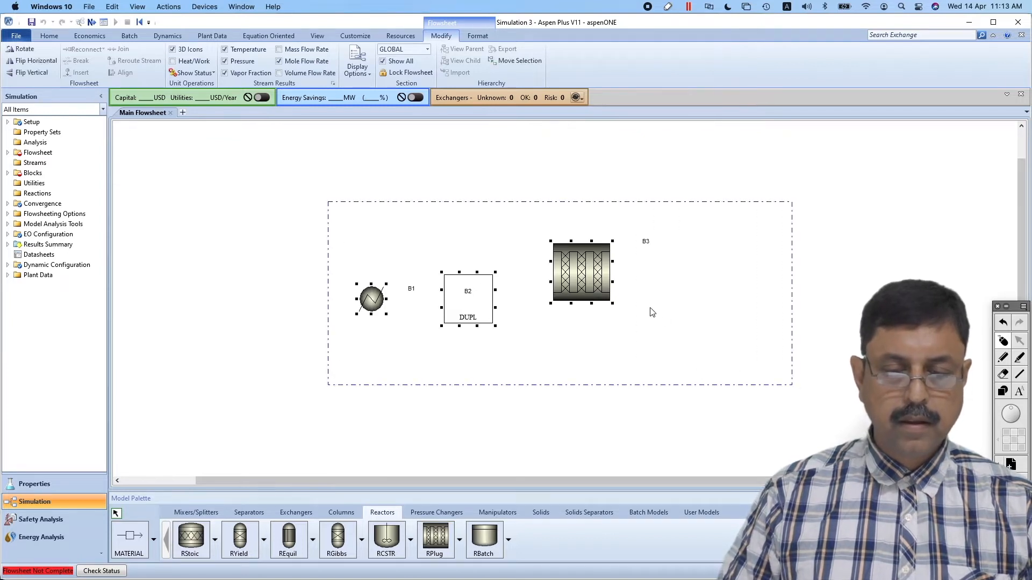
{"action": "left_click_drag", "start_coordinate": [604, 283], "coordinate": [598, 359]}
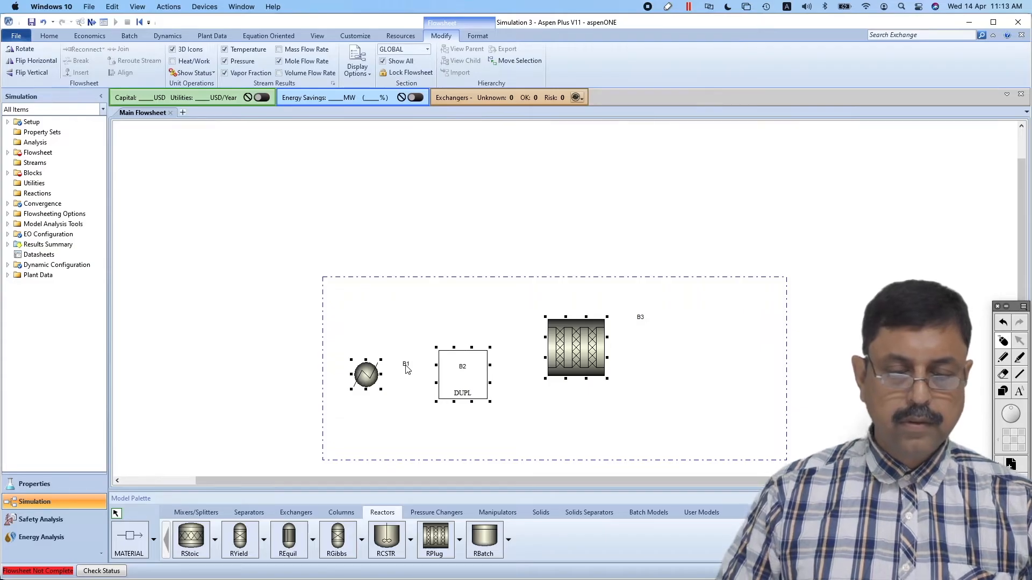
Rename the heater block and move its label onto its icon, and rename the duplicator block DUPL
{"action": "left_click", "coordinate": [230, 433]}
{"action": "left_click", "coordinate": [407, 365]}
{"action": "left_click", "coordinate": [407, 365]}
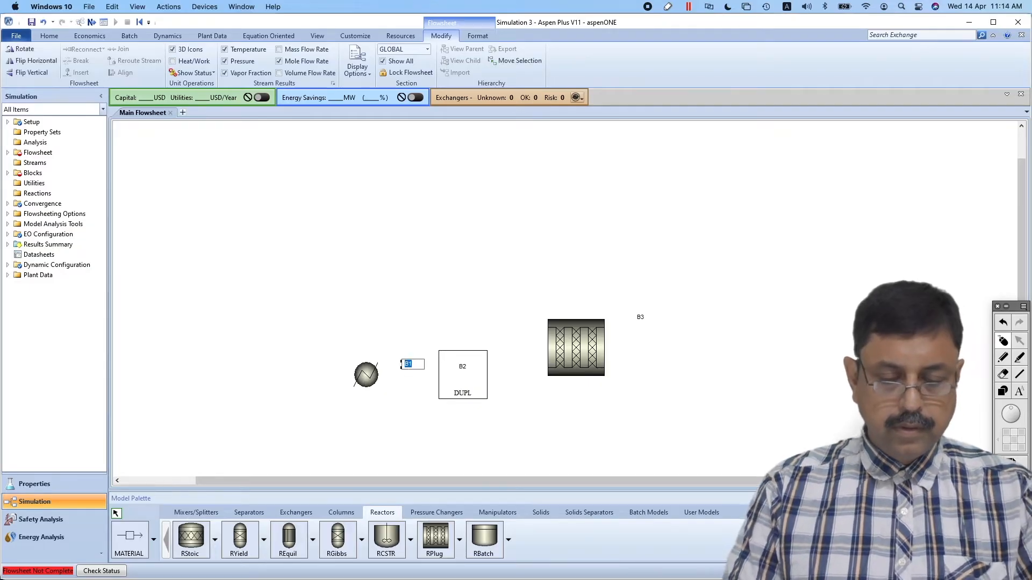
{"action": "left_click", "coordinate": [411, 399]}
{"action": "left_click_drag", "start_coordinate": [406, 368], "coordinate": [366, 387]}
{"action": "left_click", "coordinate": [462, 368]}
{"action": "left_click", "coordinate": [463, 367]}
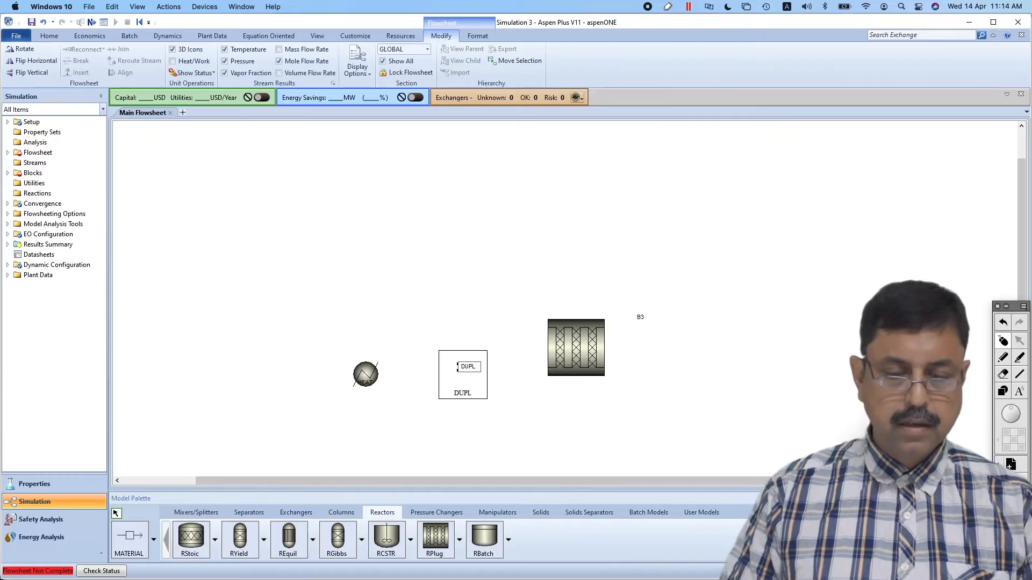
{"action": "left_click", "coordinate": [494, 418]}
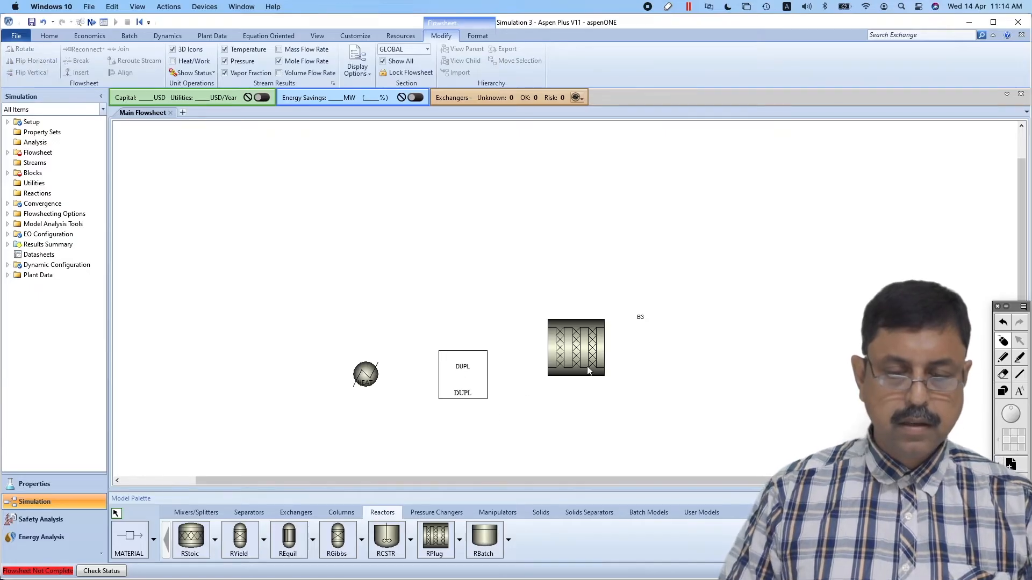
Rename the plug flow reactor block PFR and move its label onto the reactor icon
{"action": "double_click", "coordinate": [641, 319]}
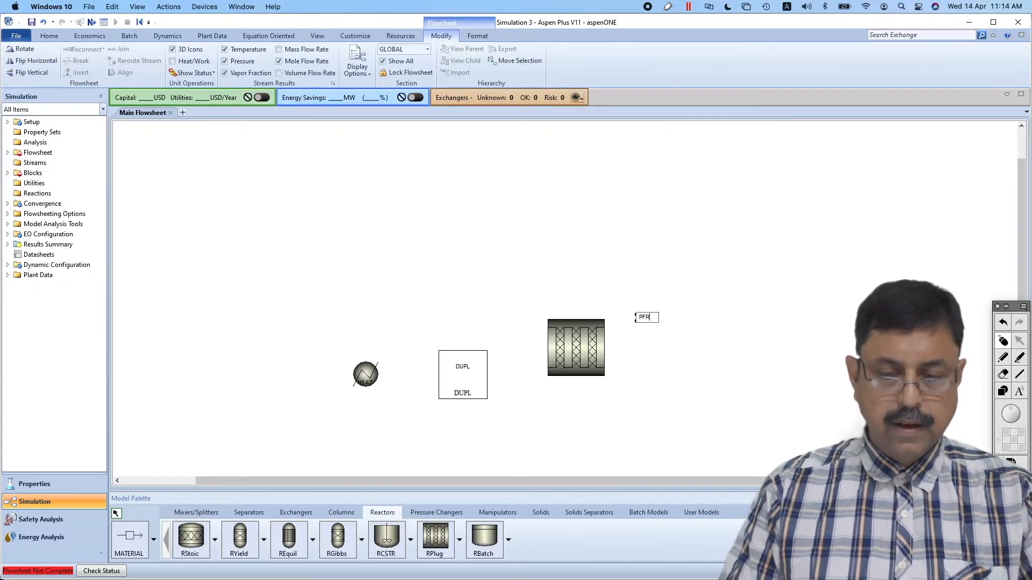
{"action": "left_click", "coordinate": [653, 361]}
{"action": "left_click_drag", "start_coordinate": [641, 321], "coordinate": [571, 348]}
Exchange the PFR block's icon for the slim horizontal tube version
{"action": "left_click", "coordinate": [589, 363]}
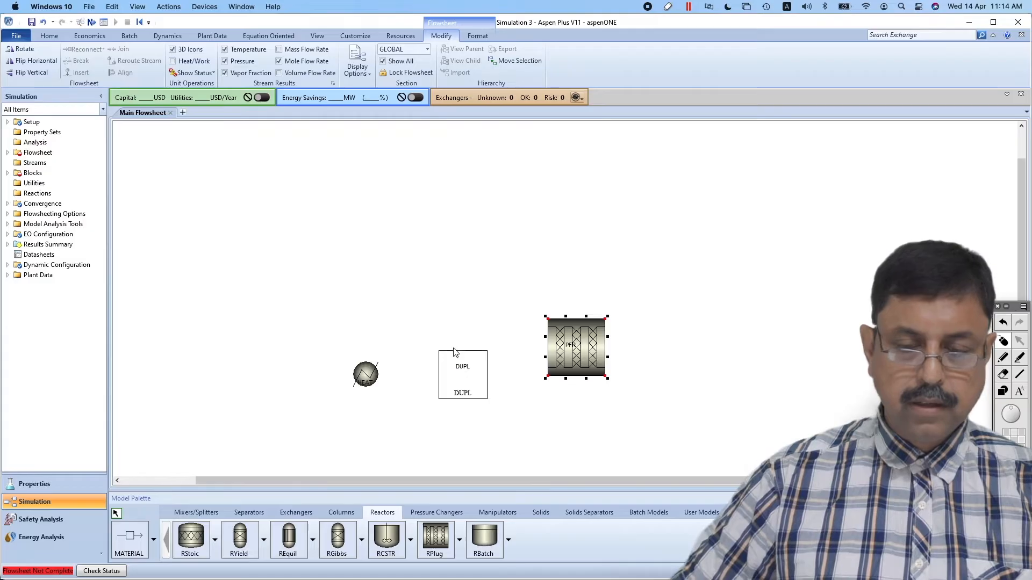
{"action": "right_click", "coordinate": [564, 358]}
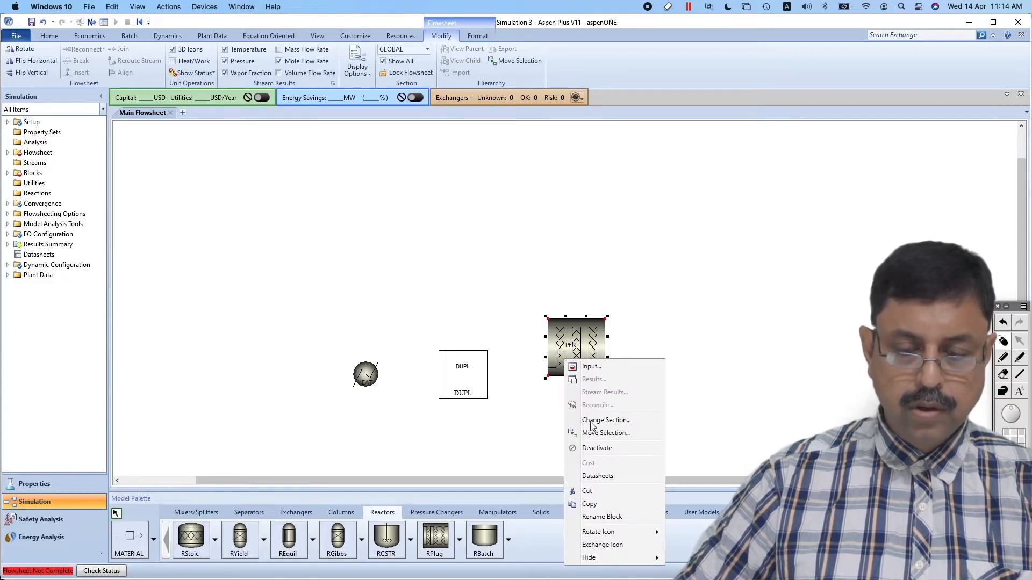
{"action": "left_click", "coordinate": [613, 545]}
{"action": "left_click", "coordinate": [579, 393]}
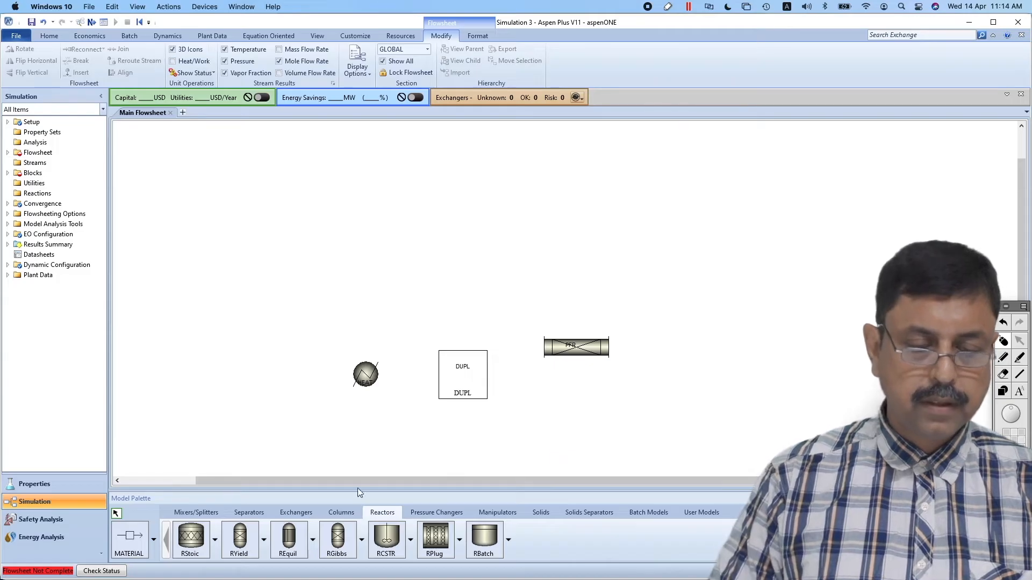
Draw two material feed streams into the heater, one entering from above and one from below
{"action": "left_click", "coordinate": [141, 537]}
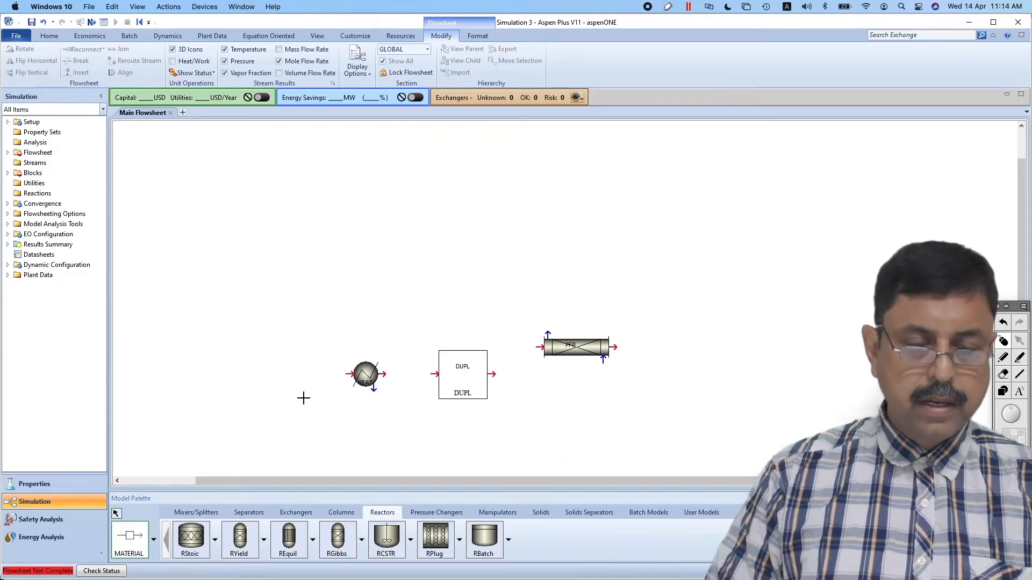
{"action": "left_click", "coordinate": [350, 374]}
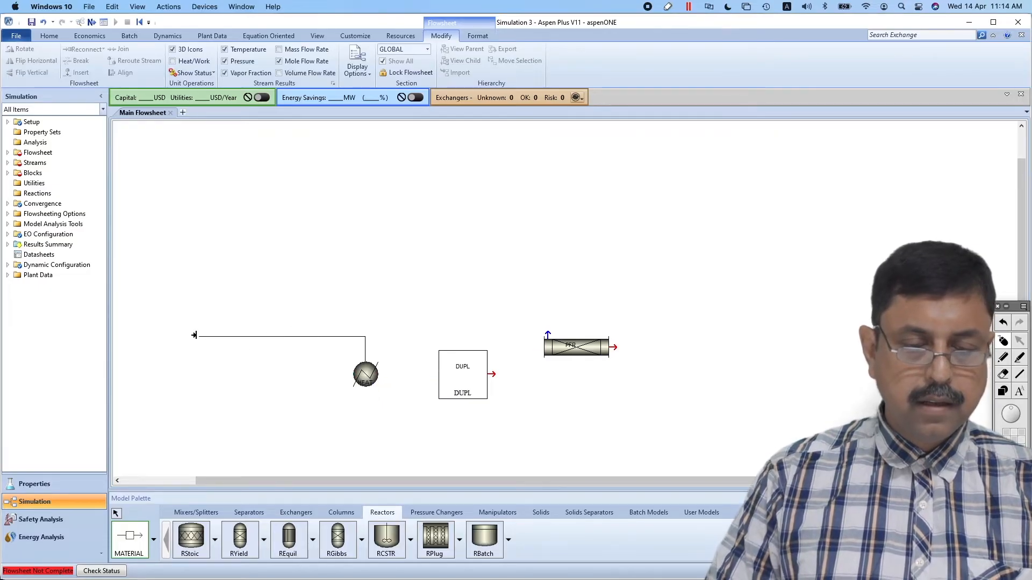
{"action": "left_click", "coordinate": [187, 331]}
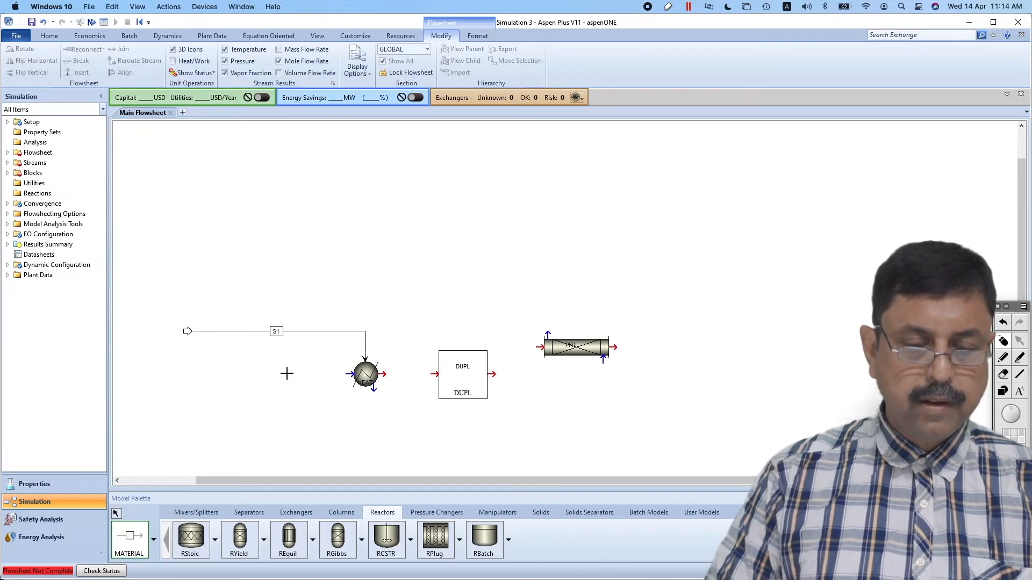
{"action": "left_click", "coordinate": [348, 375]}
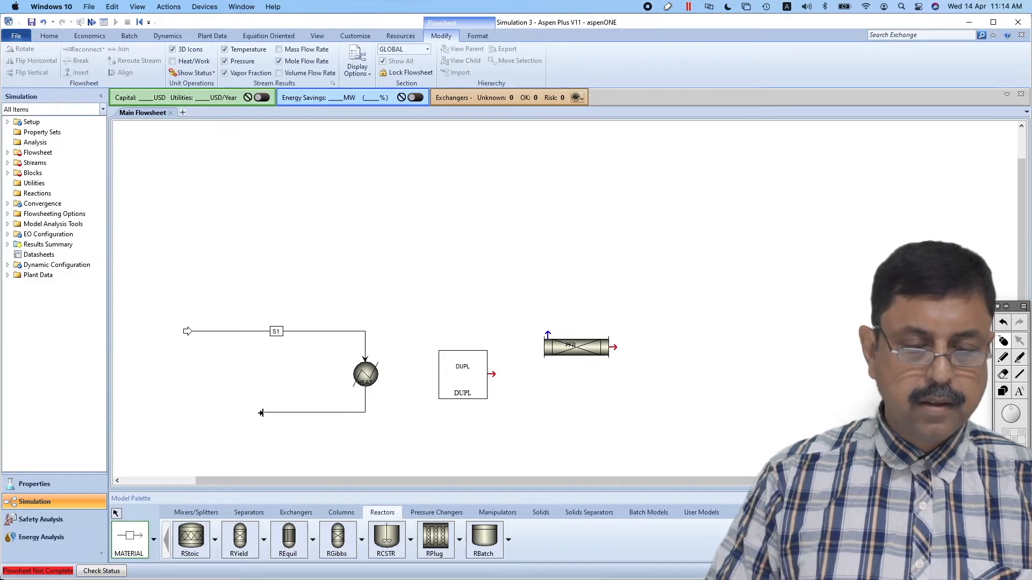
{"action": "left_click", "coordinate": [187, 413]}
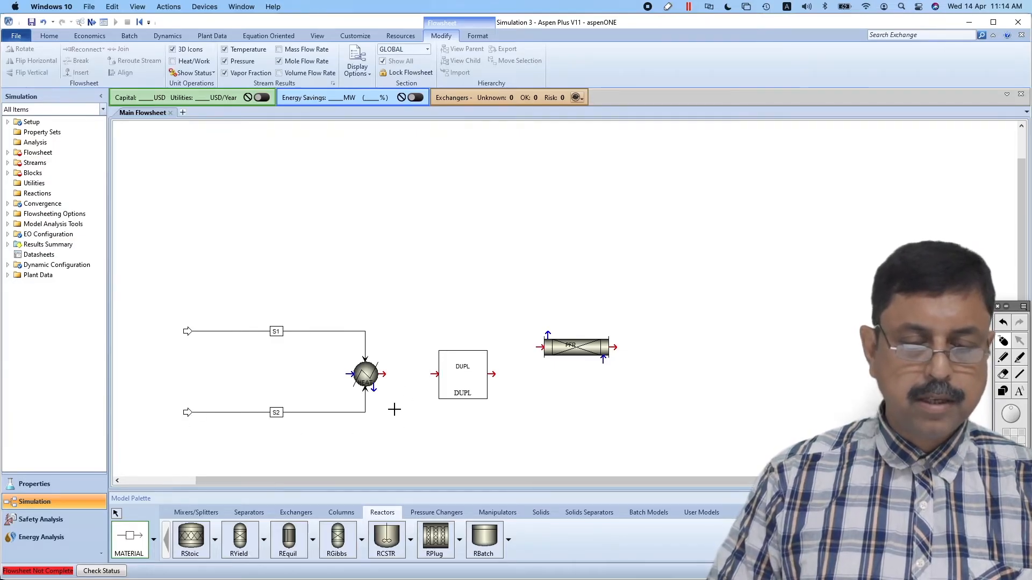
Connect material streams from the heater outlet to the DUPL block and from DUPL to the PFR feed port
{"action": "left_click", "coordinate": [386, 375]}
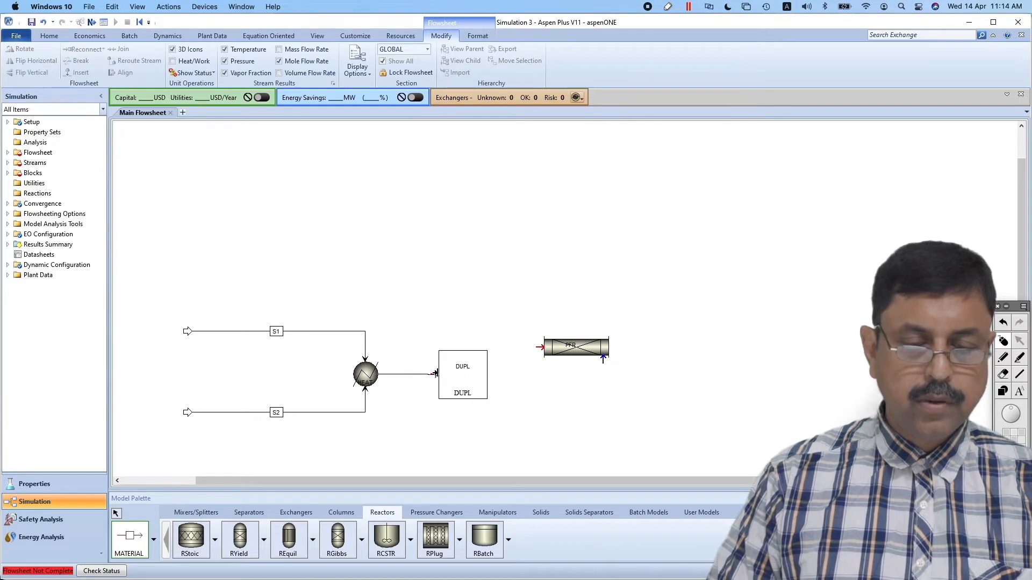
{"action": "left_click", "coordinate": [436, 373]}
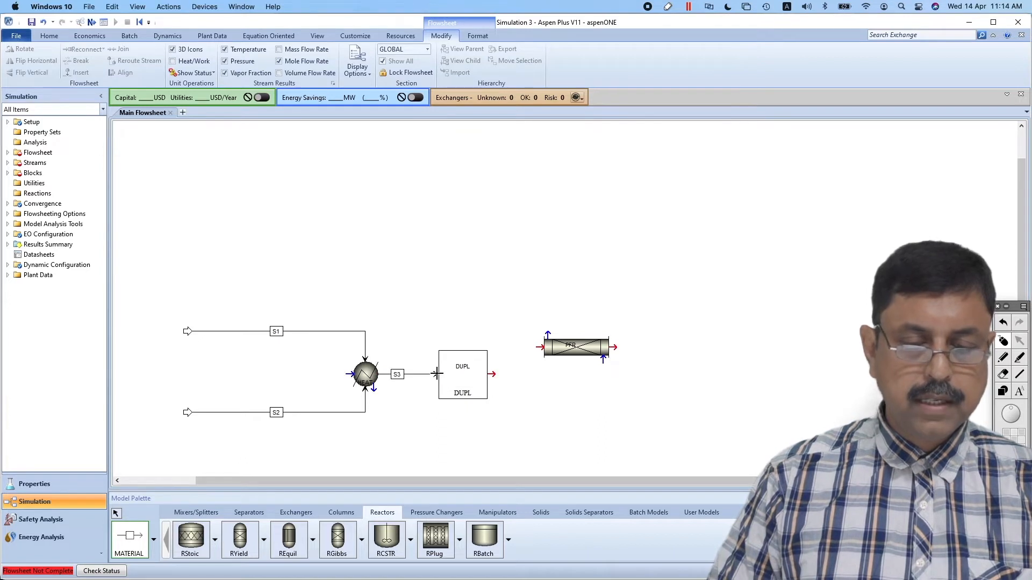
{"action": "left_click", "coordinate": [494, 375]}
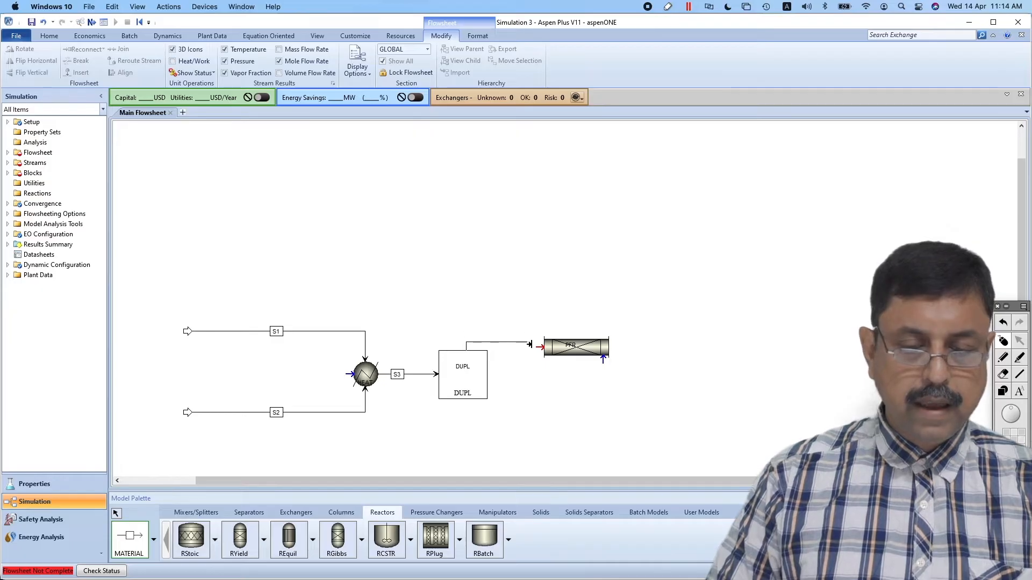
{"action": "left_click", "coordinate": [535, 346]}
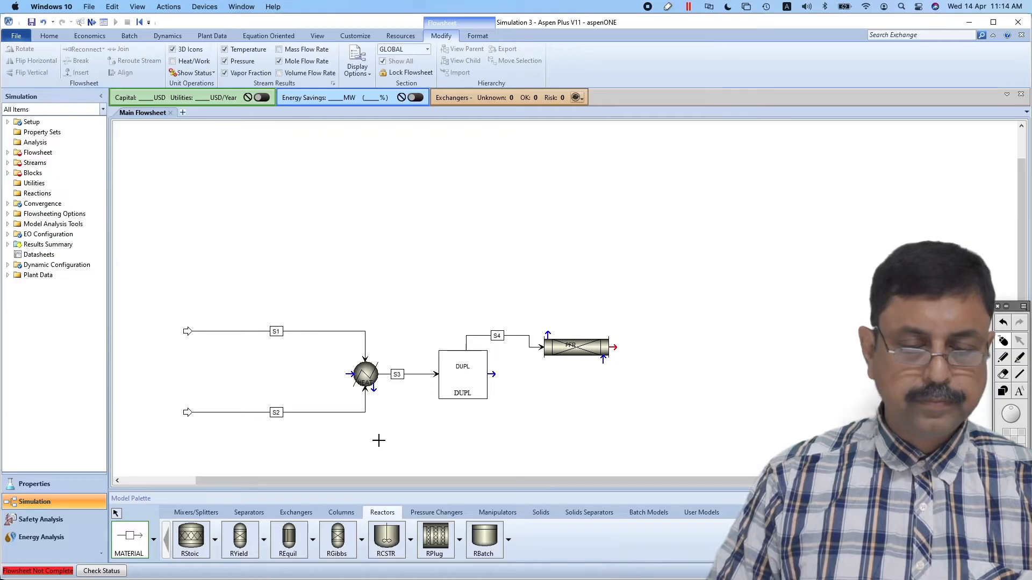
Draw a material product stream from the PFR outlet and finish inserting streams
{"action": "left_click", "coordinate": [618, 348]}
{"action": "left_click", "coordinate": [690, 346]}
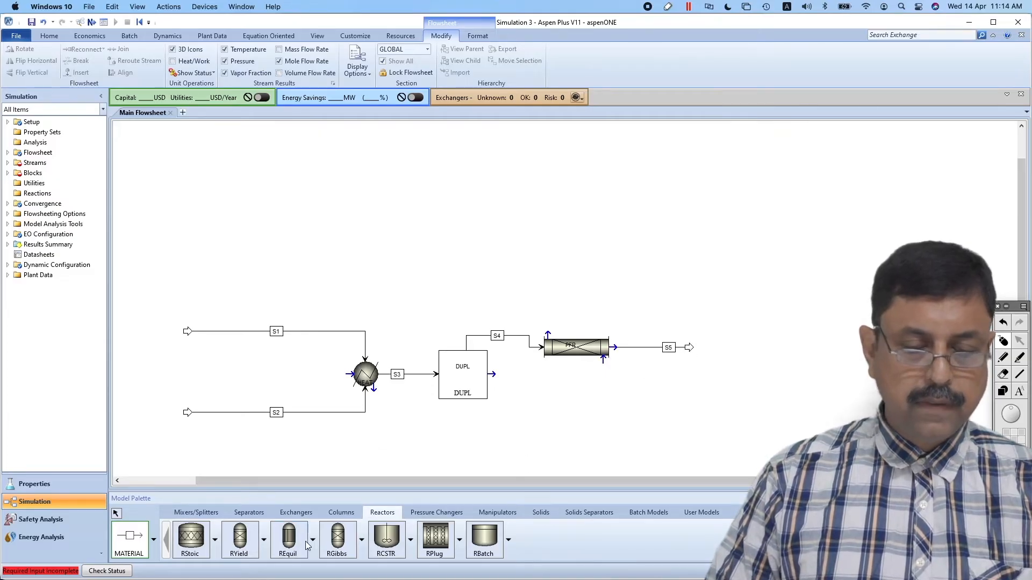
{"action": "left_click", "coordinate": [116, 513]}
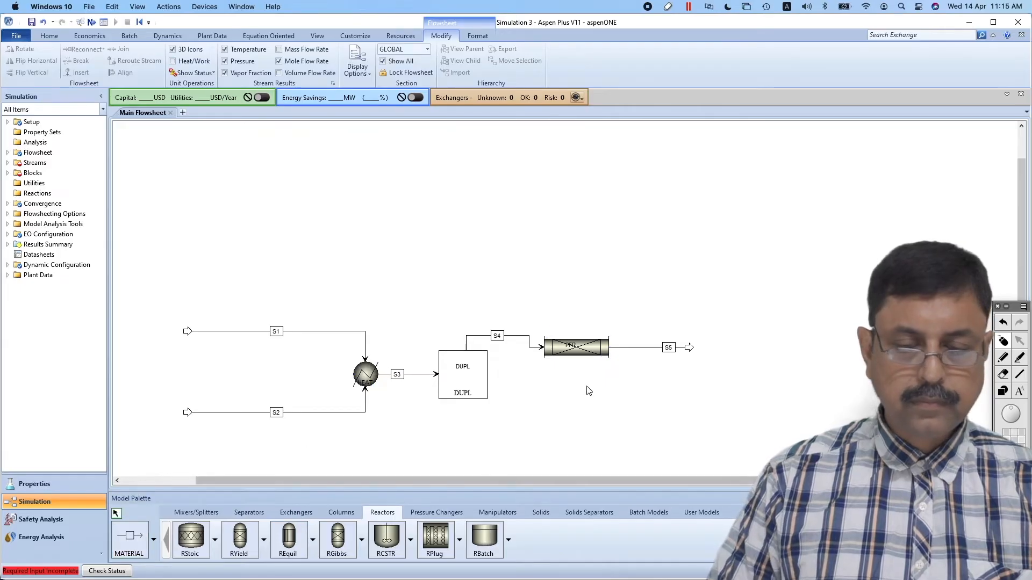
Move the PFR block slightly up to line up with its inlet stream and straighten its product stream
{"action": "left_click_drag", "start_coordinate": [585, 353], "coordinate": [584, 335]}
{"action": "left_click", "coordinate": [599, 362]}
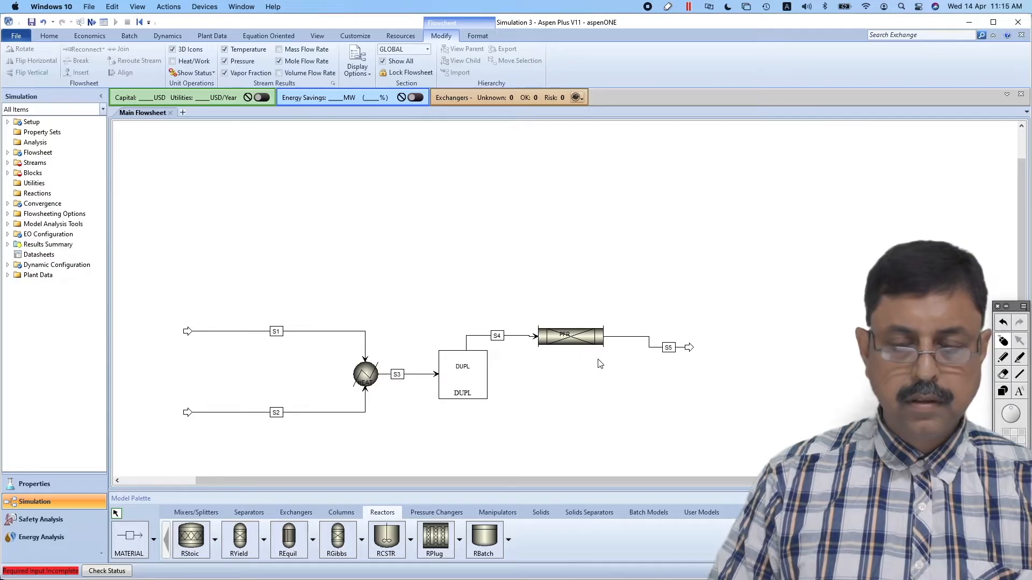
{"action": "left_click_drag", "start_coordinate": [654, 349], "coordinate": [652, 337]}
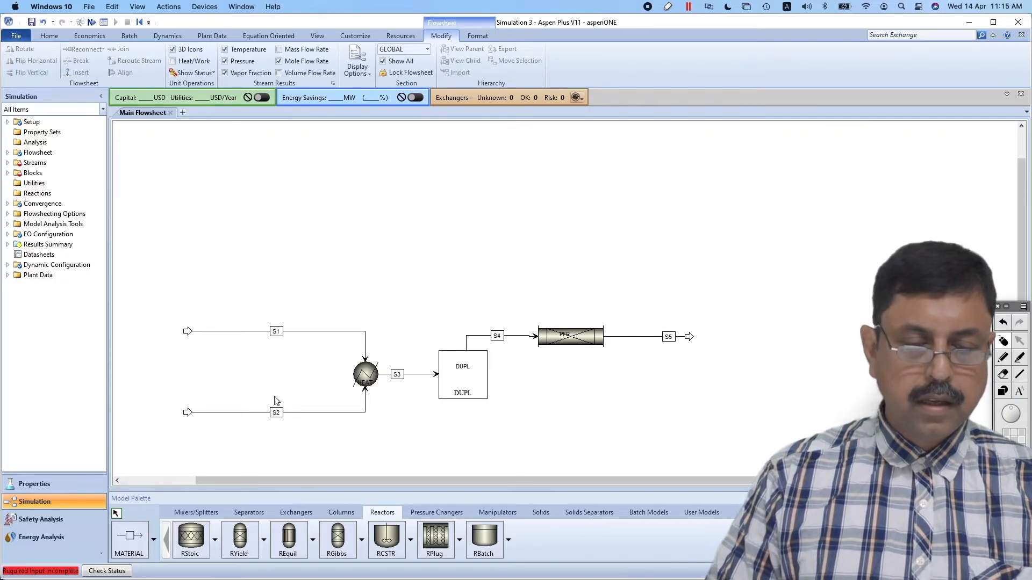
Rename the upper feed stream BENFEED and the lower feed stream OTHFEED
{"action": "double_click", "coordinate": [277, 332]}
{"action": "type", "text": "BENZENE"}
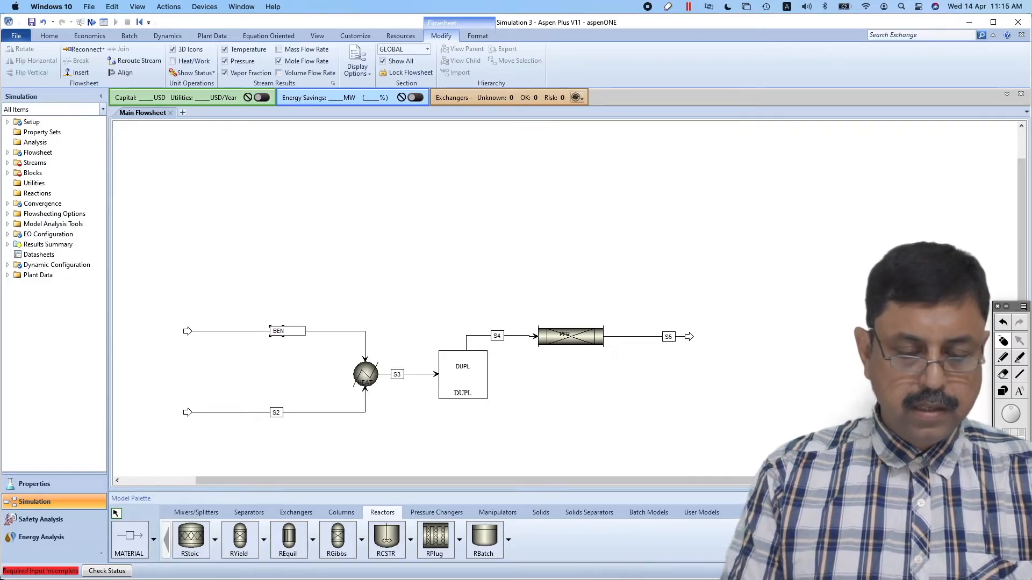
{"action": "double_click", "coordinate": [277, 412]}
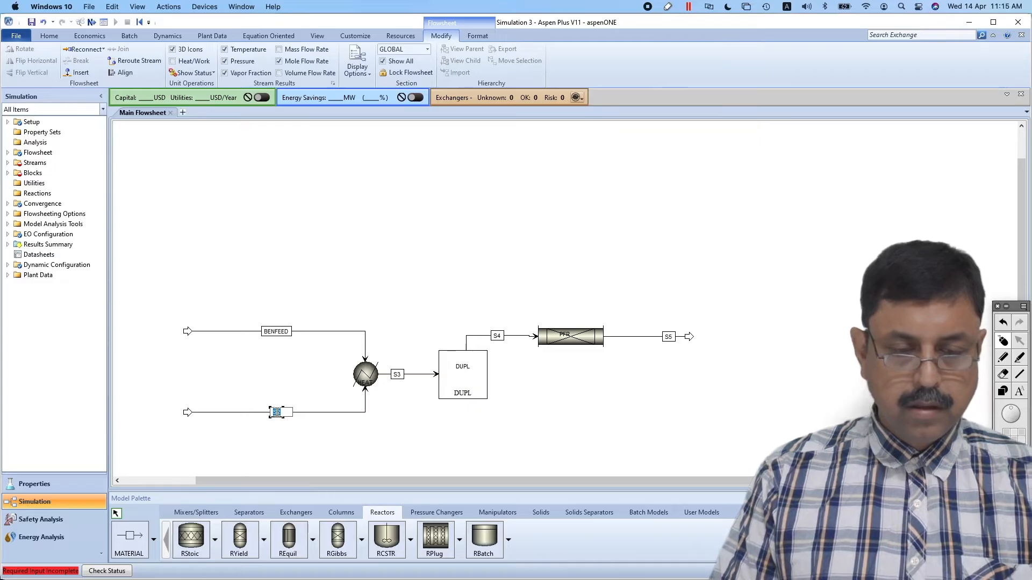
{"action": "type", "text": "OTHFEED"}
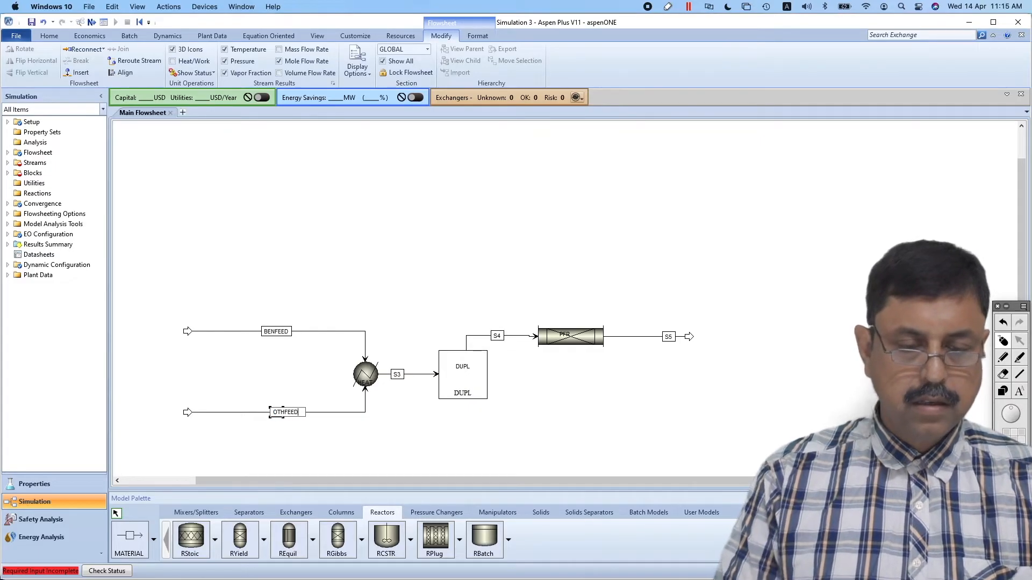
{"action": "left_click", "coordinate": [310, 448]}
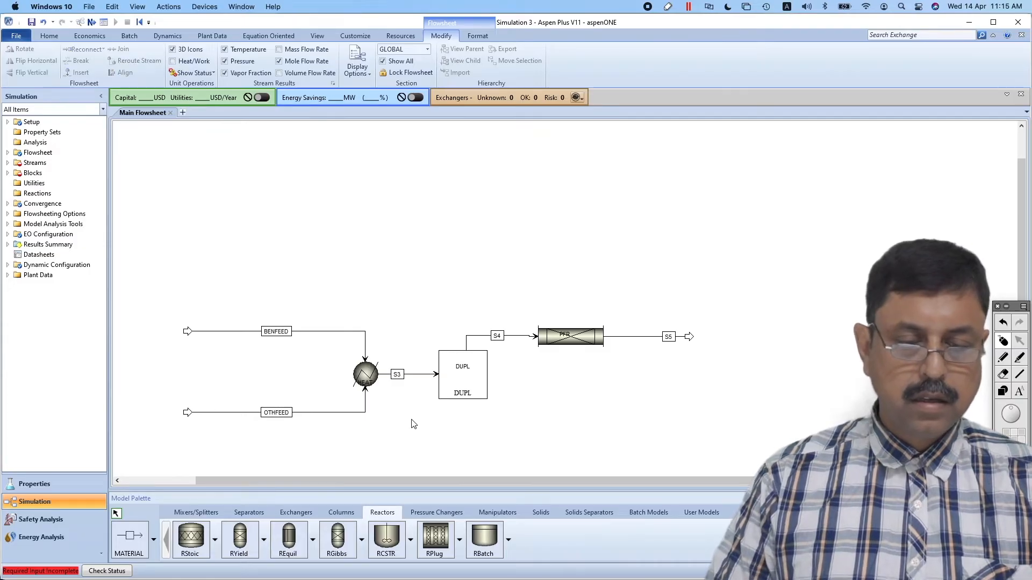
Rename the stream between the heater and the DUPL block MIXTURE
{"action": "left_click", "coordinate": [397, 374]}
{"action": "type", "text": "MIX"}
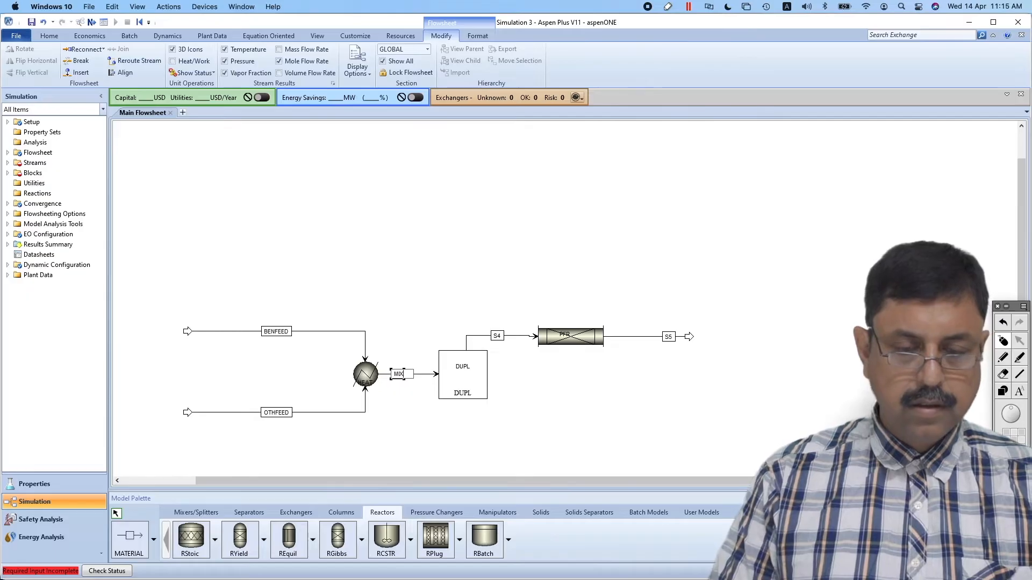
{"action": "type", "text": "TURE"}
{"action": "left_click", "coordinate": [411, 428]}
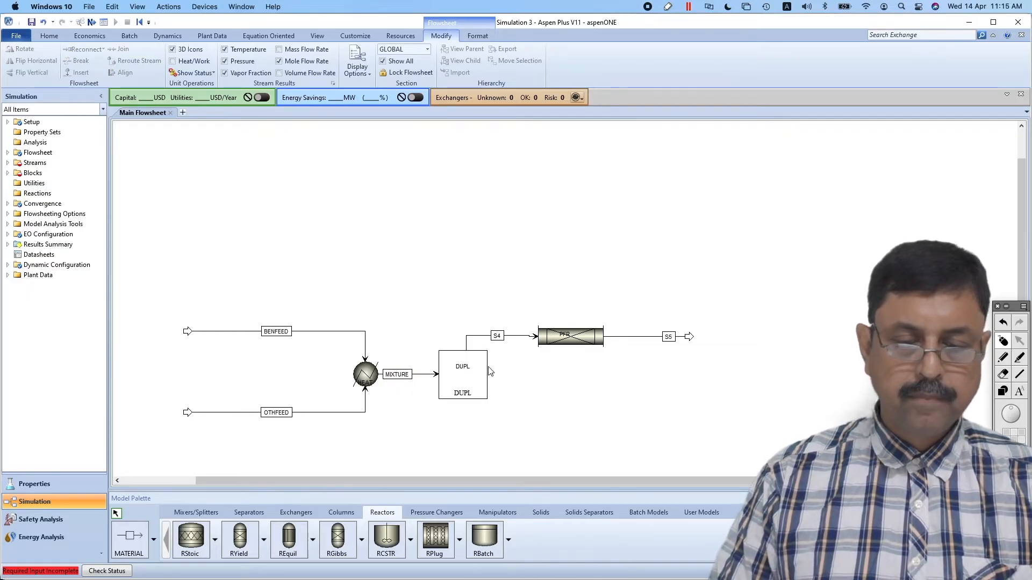
Rename the PFR inlet stream PFRIN and its outlet stream PFROUT, and shift the PFROUT label closer to the reactor
{"action": "left_click", "coordinate": [497, 336]}
{"action": "left_click", "coordinate": [498, 335]}
{"action": "type", "text": "PFRIN"}
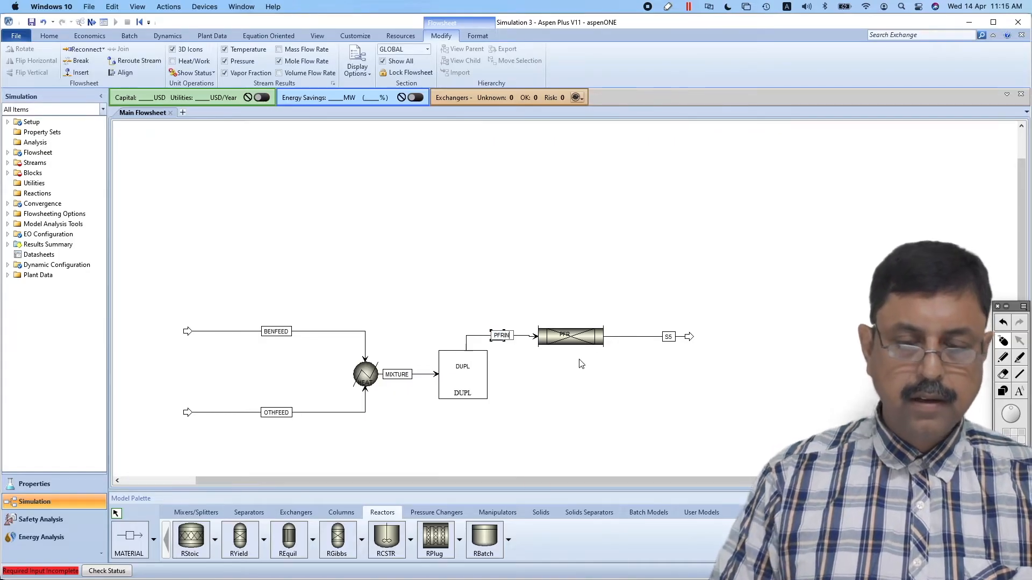
{"action": "left_click", "coordinate": [668, 336]}
{"action": "left_click", "coordinate": [670, 336]}
{"action": "type", "text": "P"}
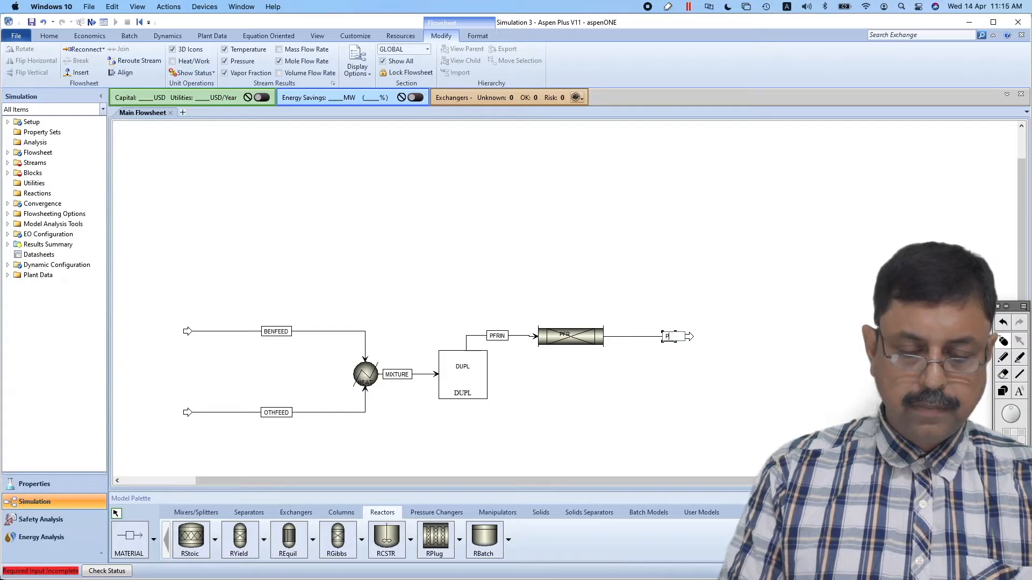
{"action": "type", "text": "FROUT"}
{"action": "left_click", "coordinate": [659, 426]}
{"action": "left_click_drag", "start_coordinate": [669, 337], "coordinate": [653, 337]}
{"action": "left_click", "coordinate": [634, 394]}
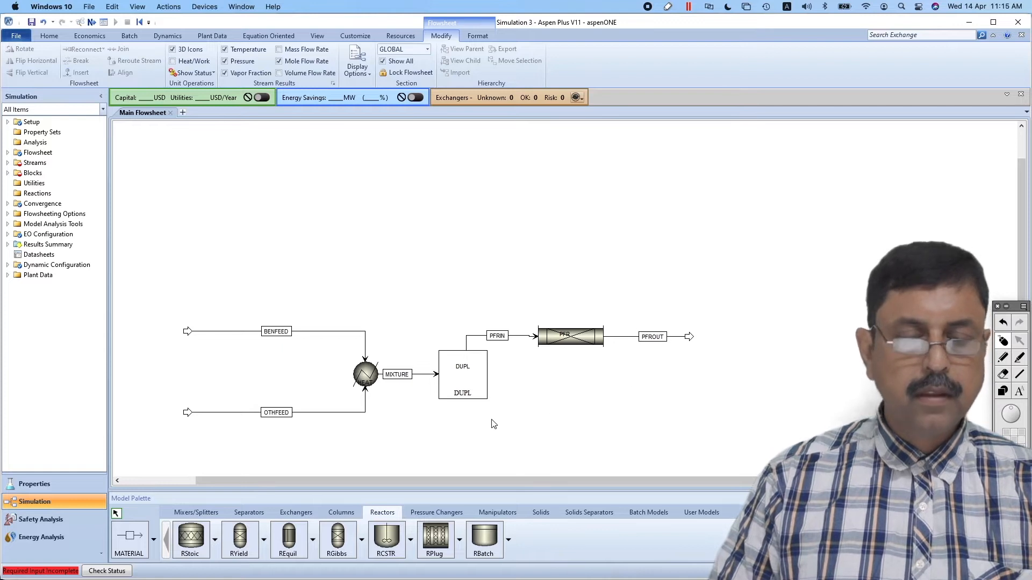
Open the BENFEED stream input and set its temperature to 20 C and pressure to 20 bar
{"action": "left_click", "coordinate": [92, 22]}
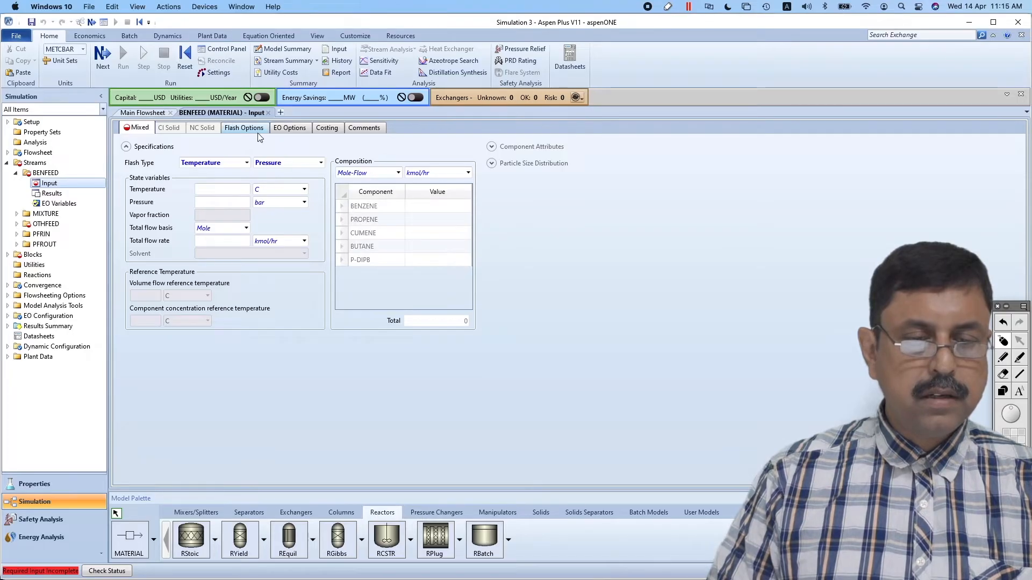
{"action": "left_click", "coordinate": [236, 191]}
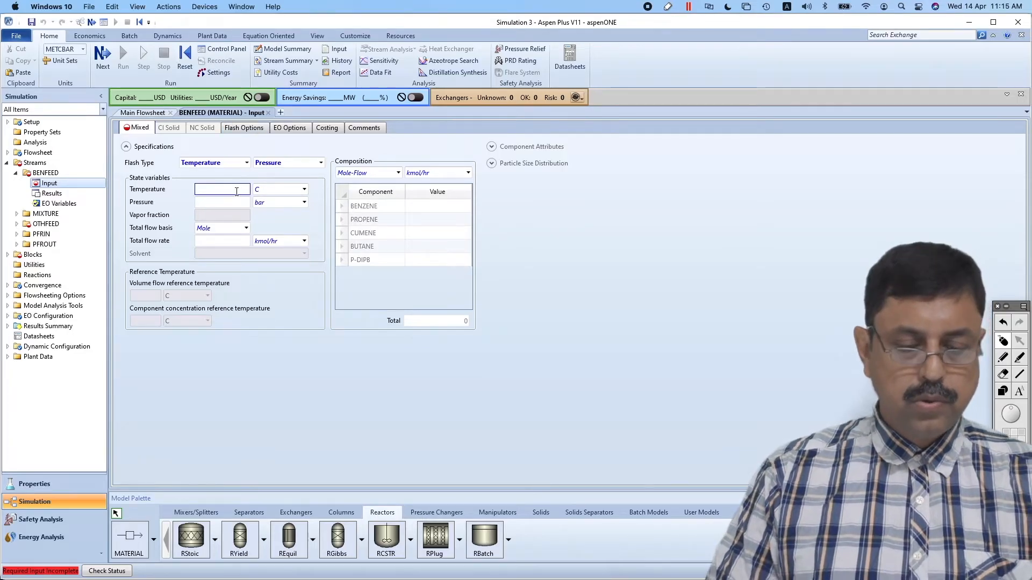
{"action": "type", "text": "20"}
{"action": "left_click", "coordinate": [233, 208]}
{"action": "type", "text": "20"}
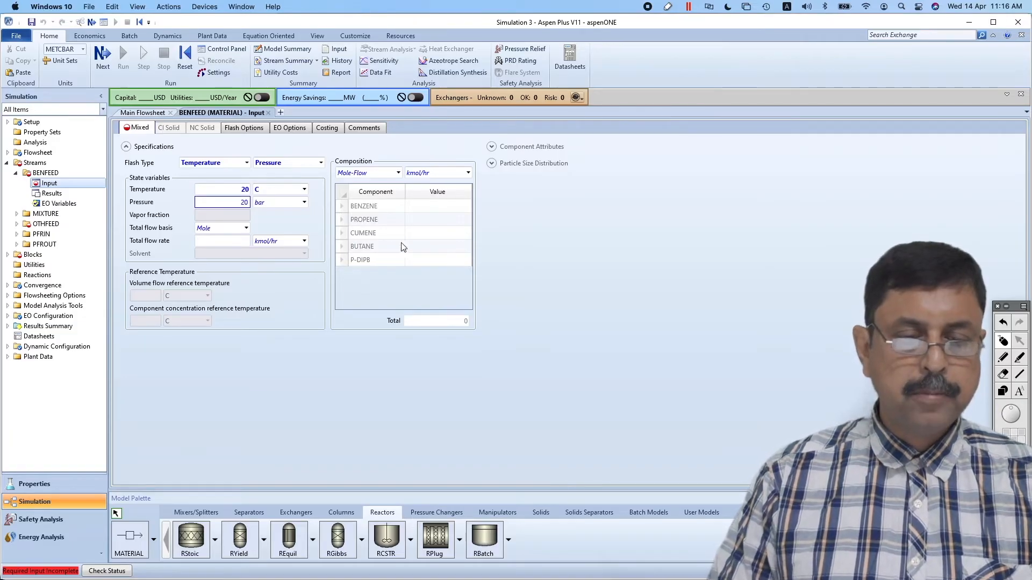
Set the benzene mole flow in BENFEED to 400 kmol/hr
{"action": "left_click", "coordinate": [438, 212]}
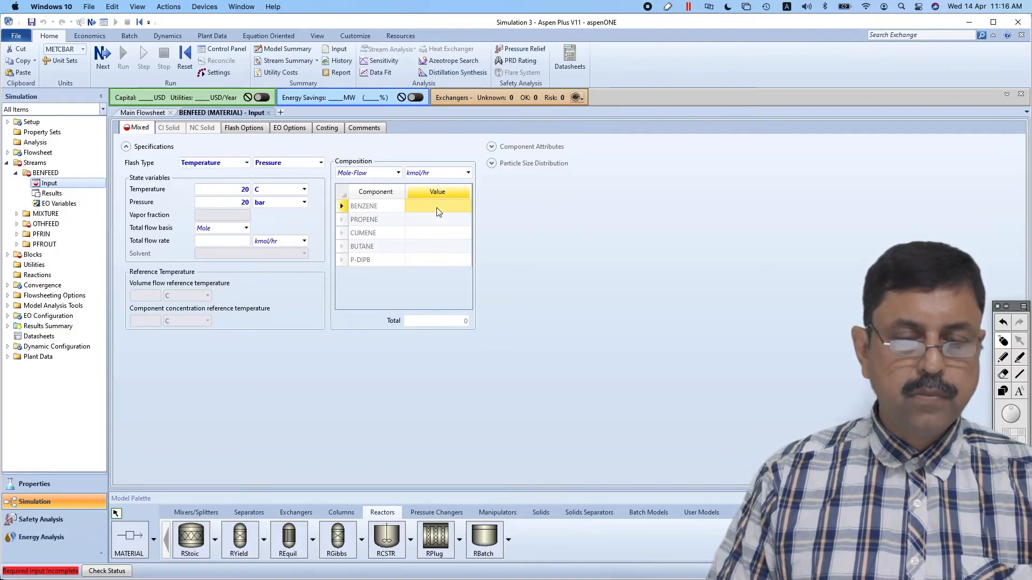
{"action": "type", "text": "400"}
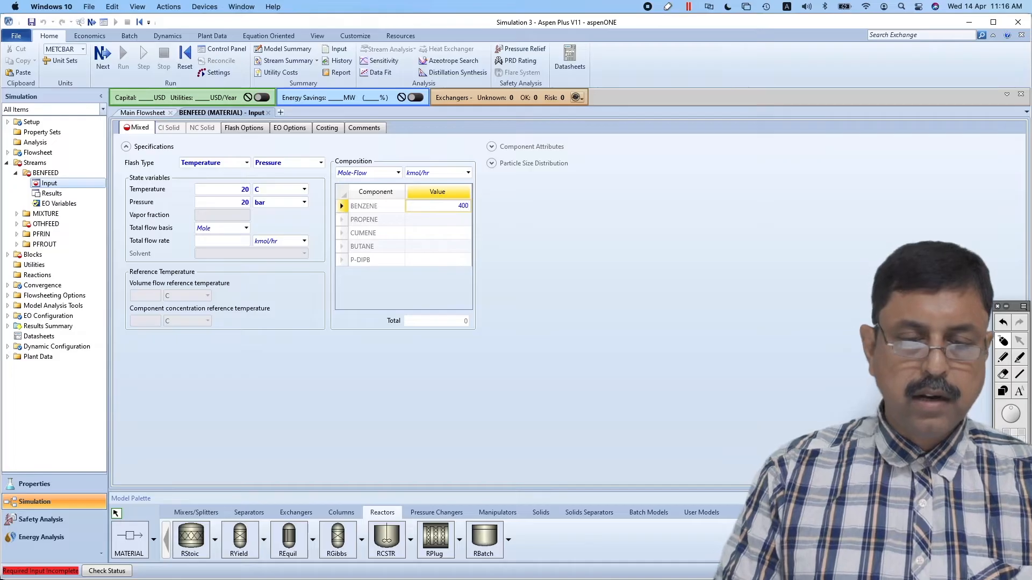
{"action": "left_click", "coordinate": [527, 282]}
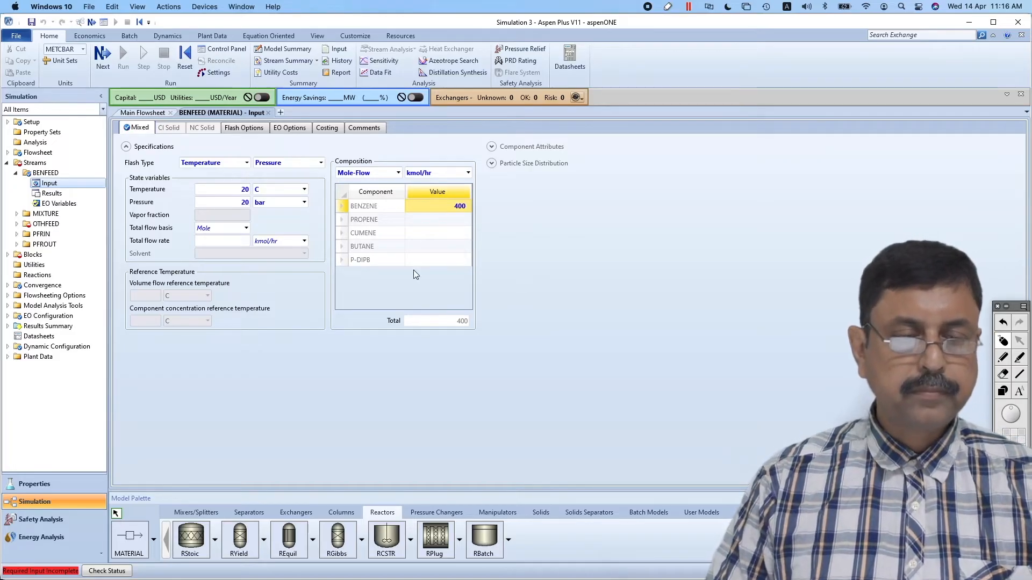
Open the OTHFEED stream input and set temperature 20 C, pressure 20 bar and total mole flow 400 kmol/hr
{"action": "left_click", "coordinate": [103, 54]}
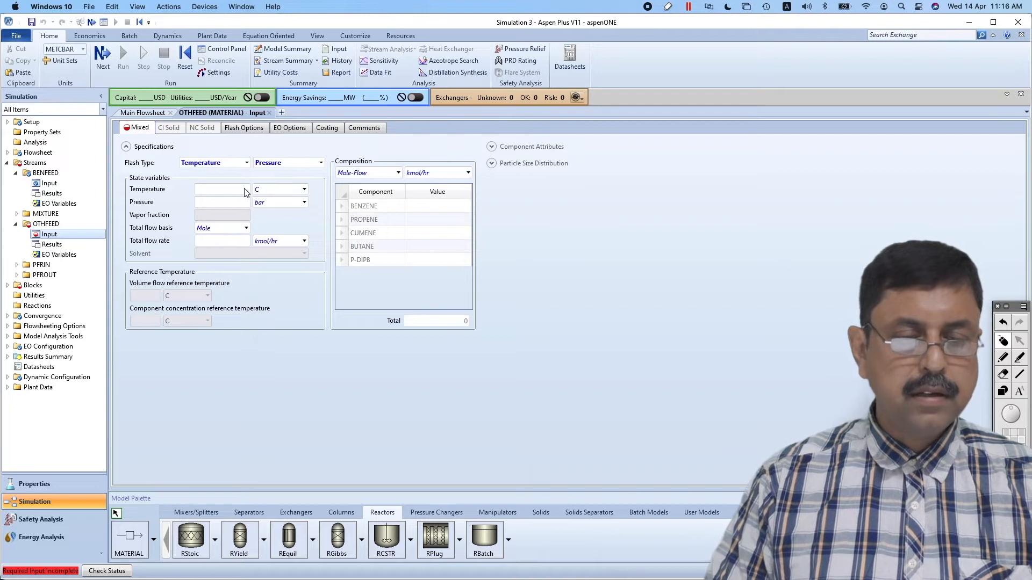
{"action": "left_click", "coordinate": [245, 189]}
{"action": "left_click", "coordinate": [239, 203]}
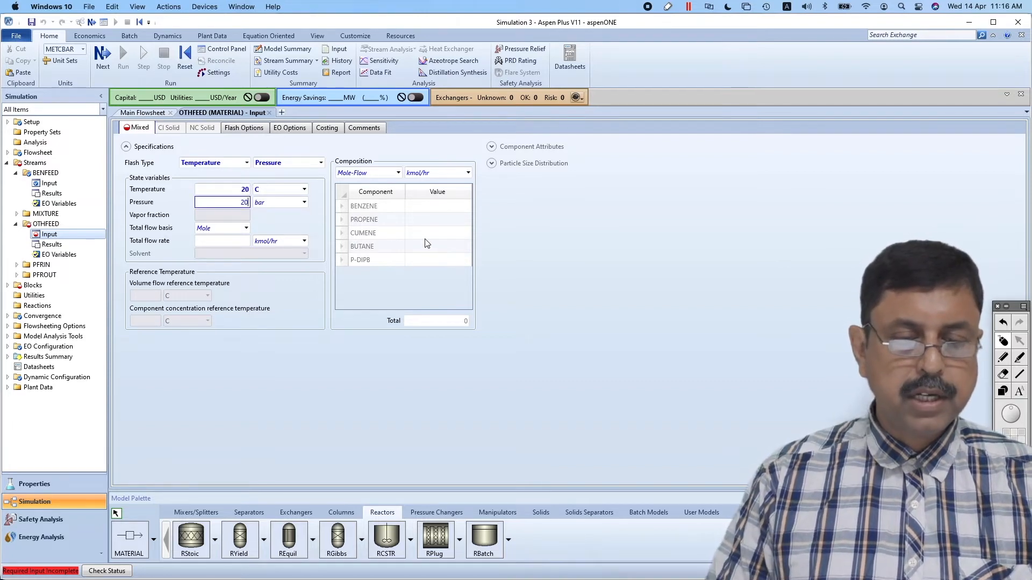
{"action": "left_click", "coordinate": [235, 239]}
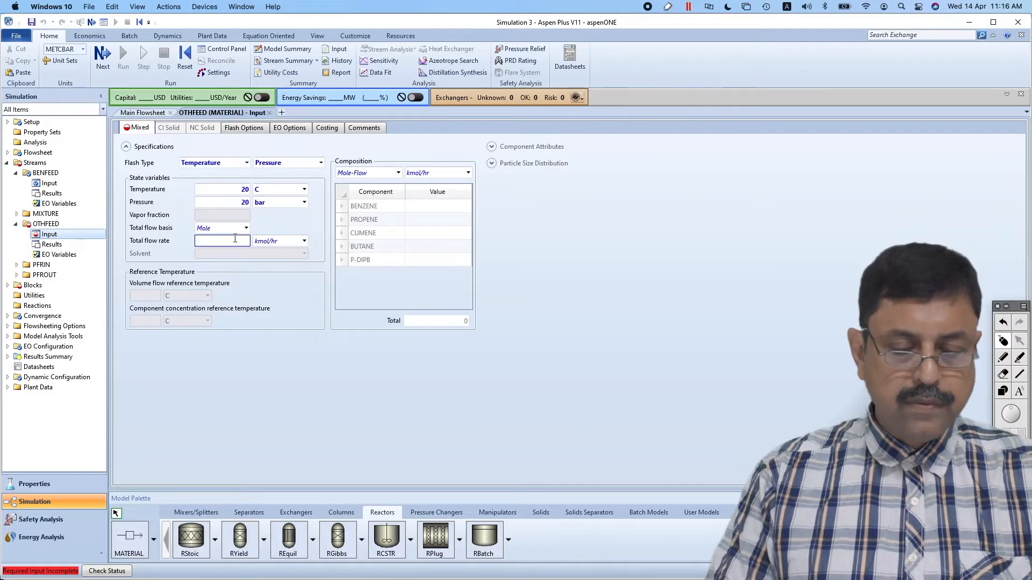
{"action": "type", "text": "400"}
{"action": "left_click", "coordinate": [555, 250]}
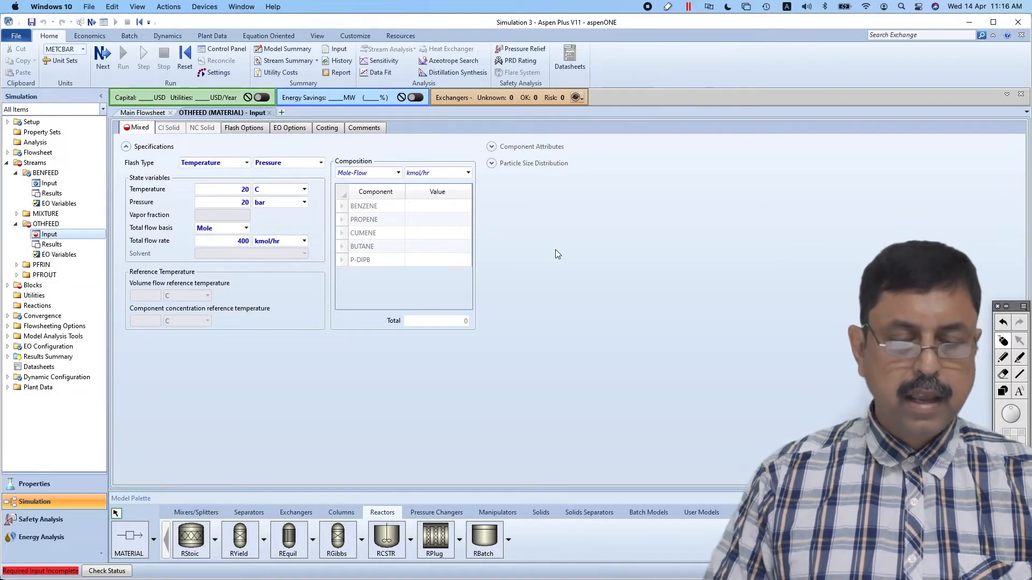
Check the propylene-to-butane ratio in Presentation.pdf, and set OTHFEED's composition as Mole-Frac with 0.7 propene and 0.3 butane
{"action": "key", "text": "super+Tab"}
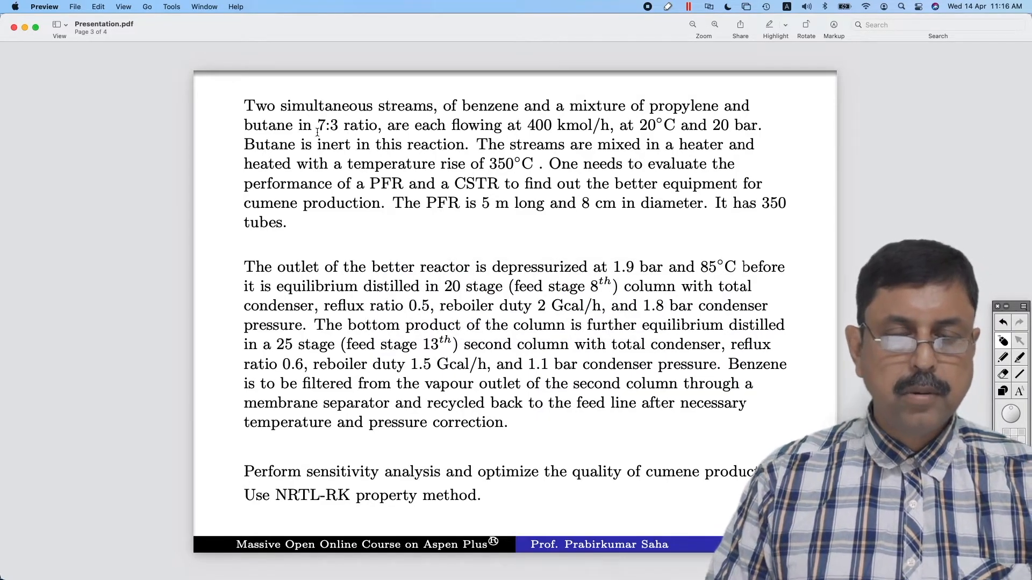
{"action": "key", "text": "super+Tab"}
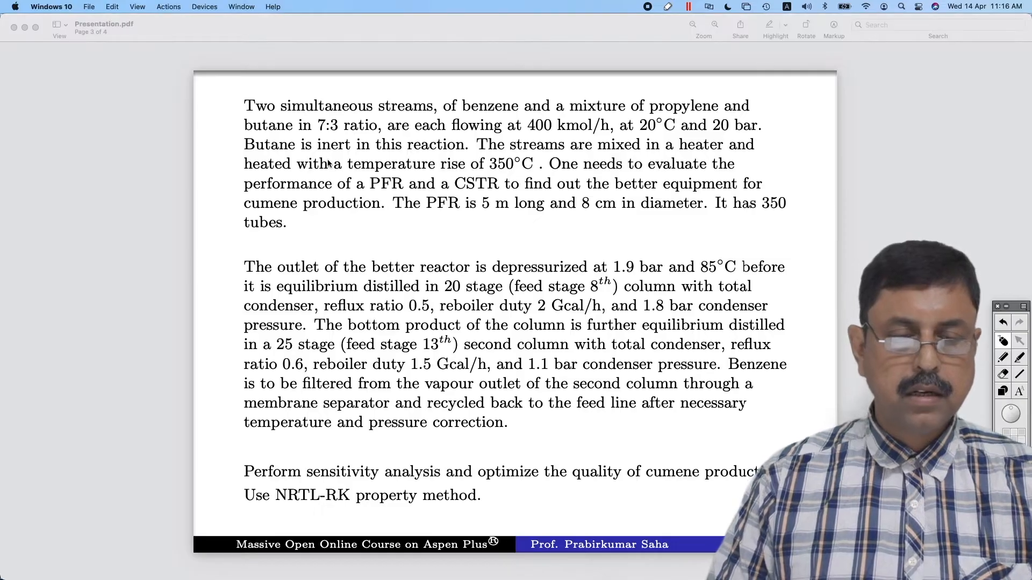
{"action": "key", "text": "super+Tab"}
{"action": "key", "text": "super+Tab"}
{"action": "key", "text": "super+Tab"}
{"action": "key", "text": "super+Tab"}
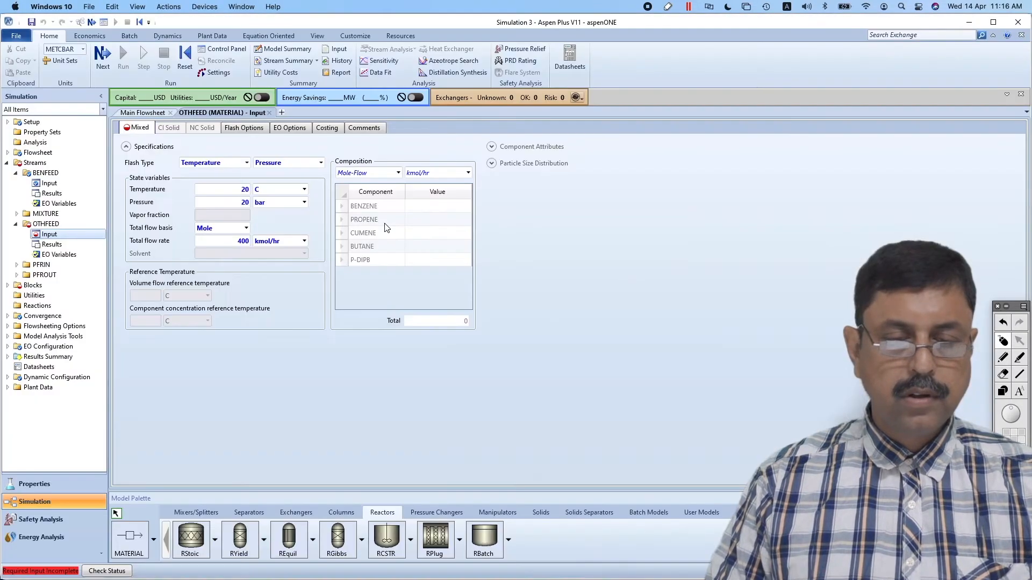
{"action": "left_click", "coordinate": [448, 224]}
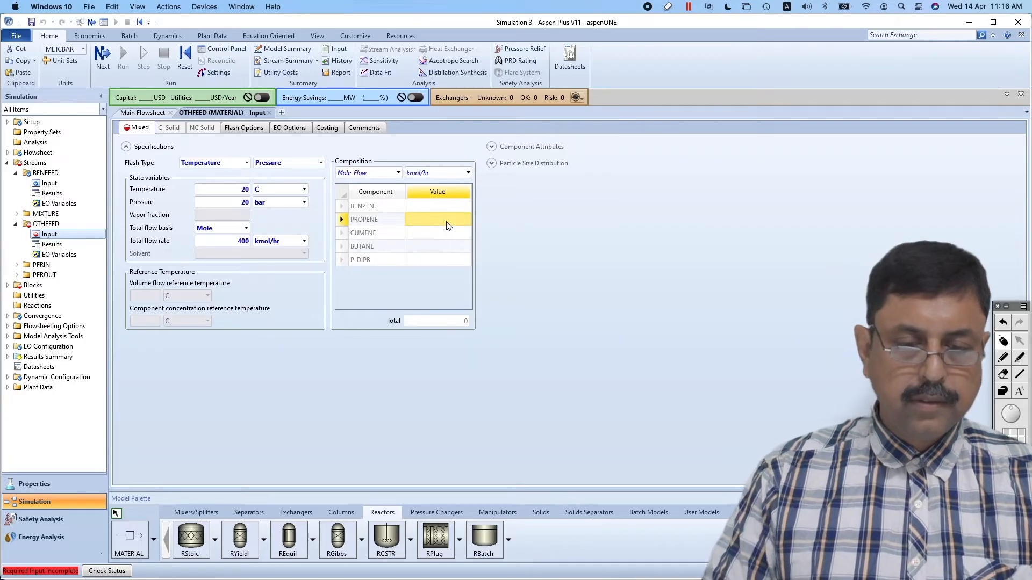
{"action": "left_click", "coordinate": [398, 172]}
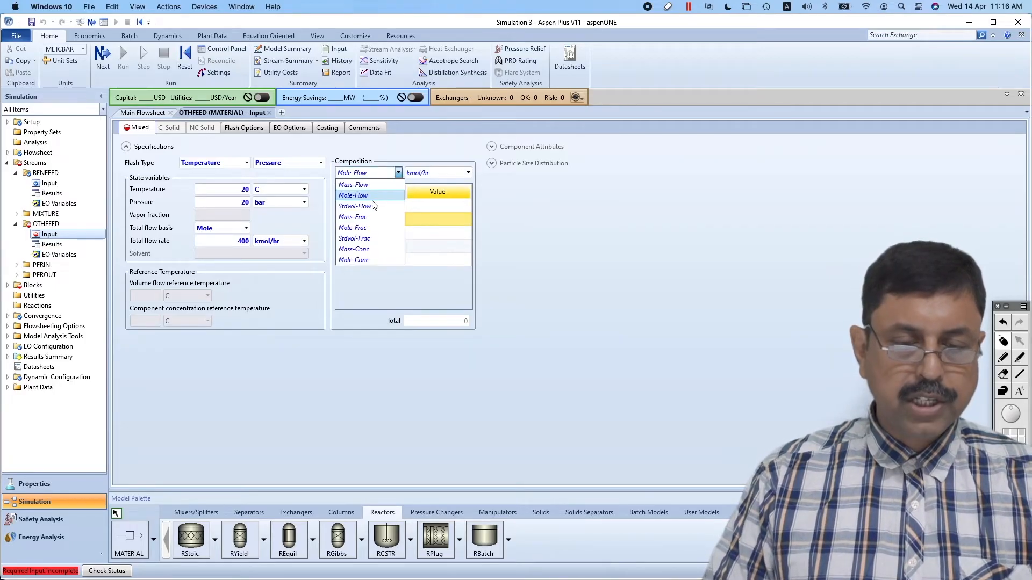
{"action": "left_click", "coordinate": [360, 227]}
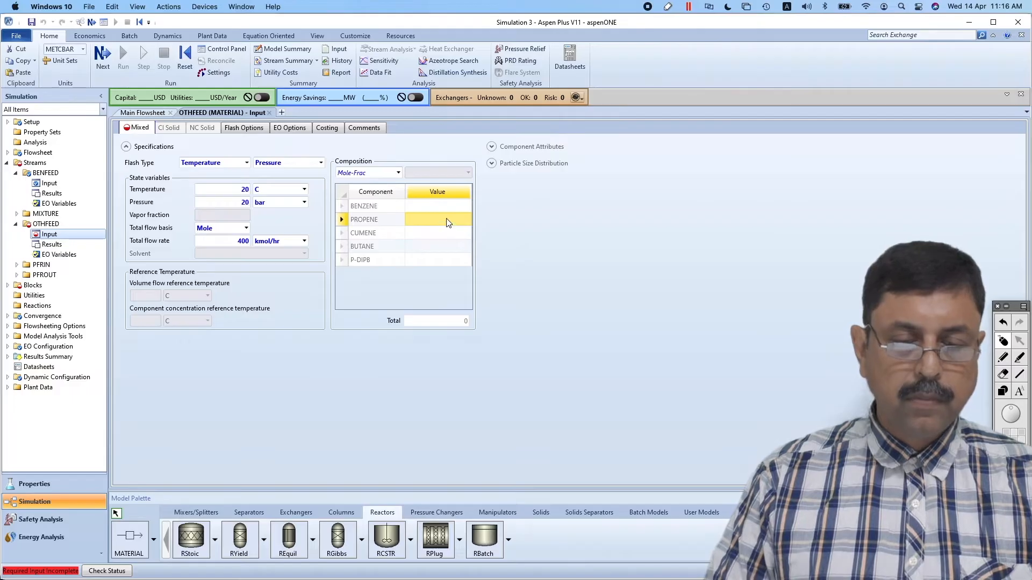
{"action": "type", "text": "0.7"}
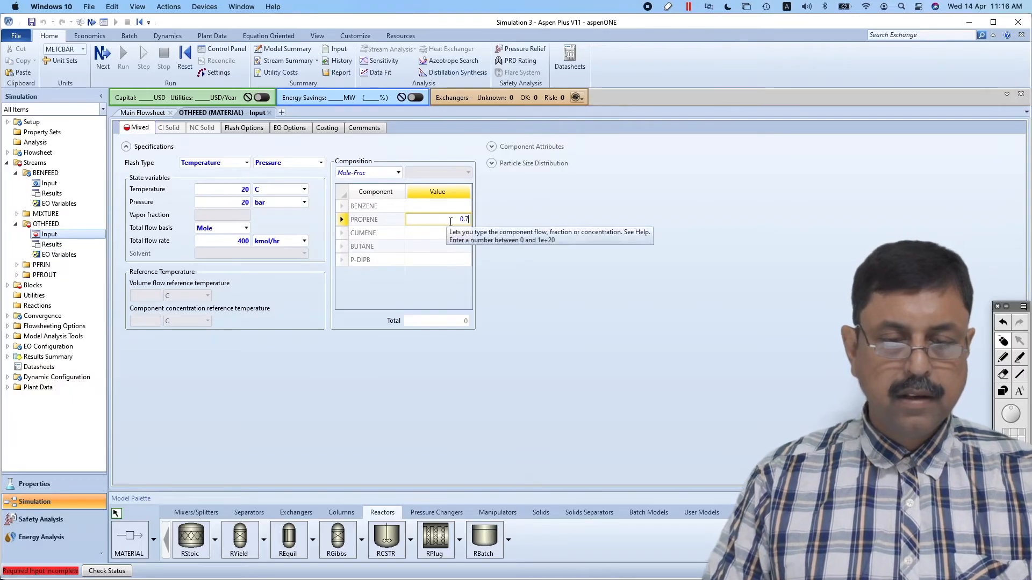
{"action": "left_click", "coordinate": [451, 248]}
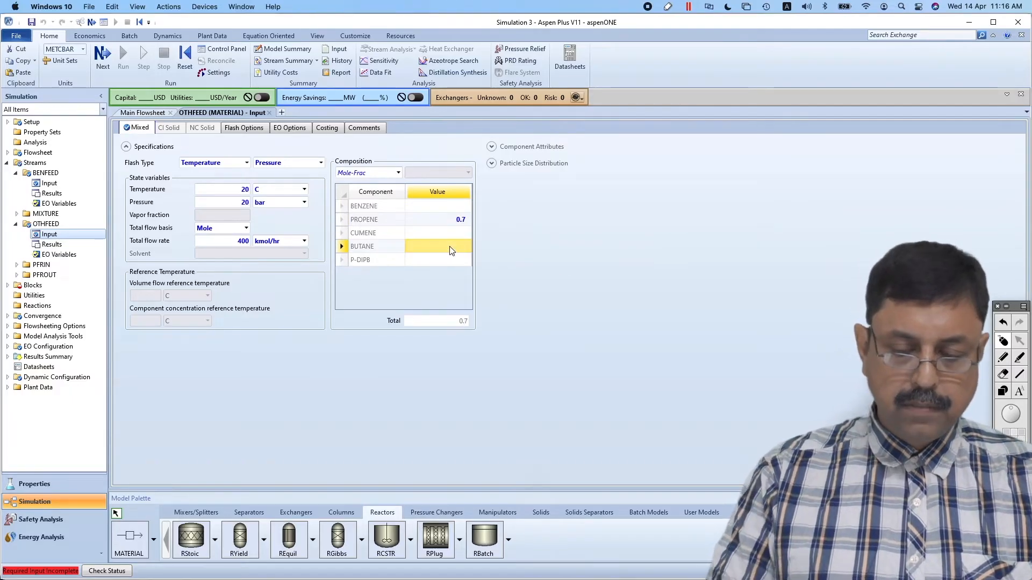
{"action": "type", "text": "0.3"}
{"action": "left_click", "coordinate": [524, 257]}
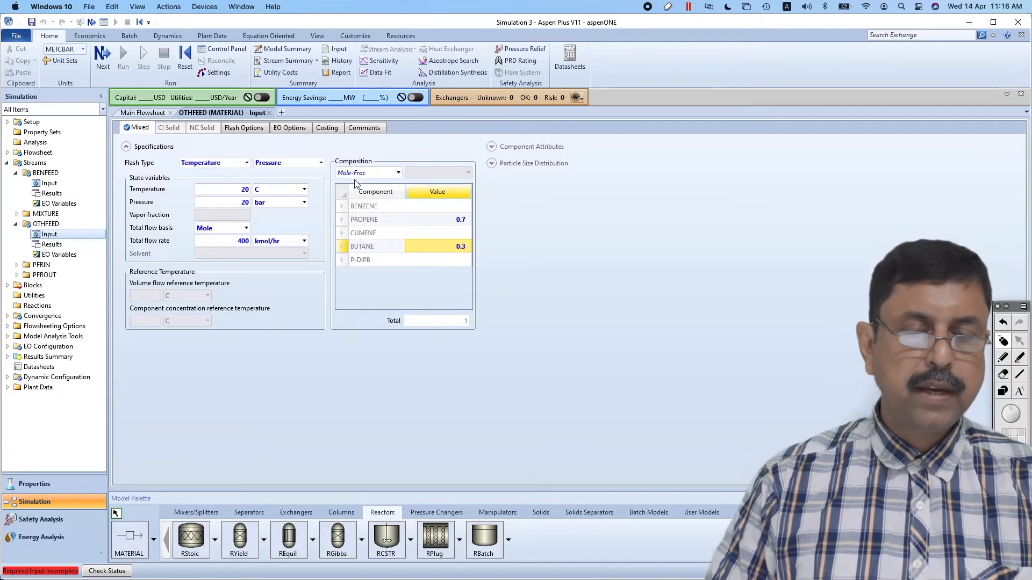
Check the required temperature rise in Presentation.pdf, and specify the HEAT block by pressure and temperature change with a change of 350 C
{"action": "left_click", "coordinate": [150, 114]}
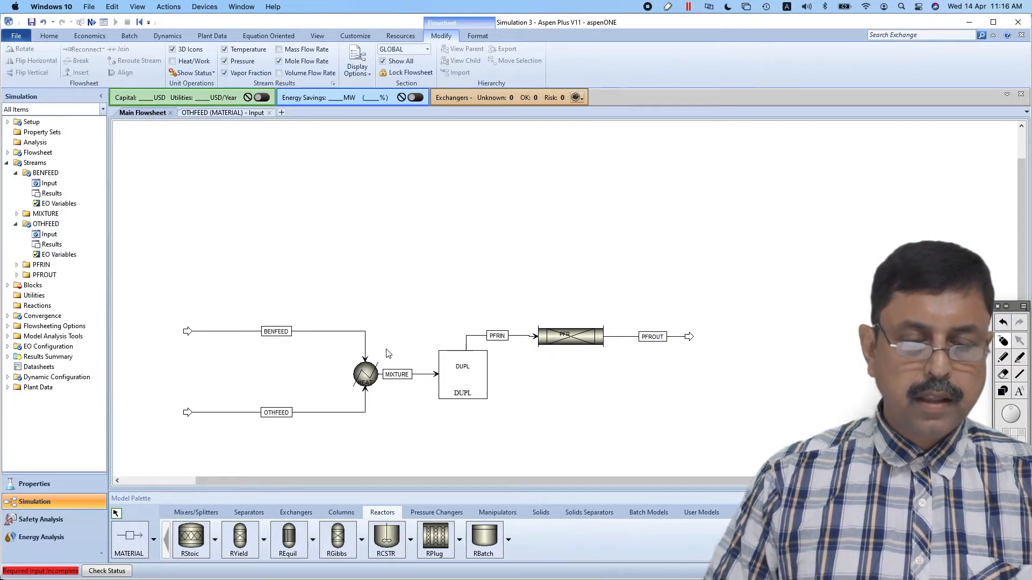
{"action": "left_click", "coordinate": [370, 371]}
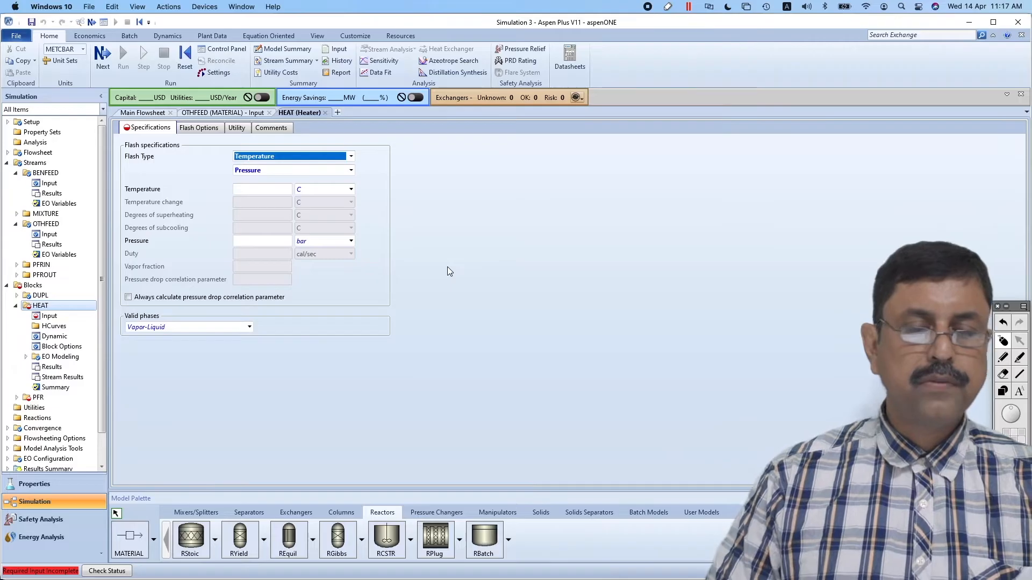
{"action": "key", "text": "super+Tab"}
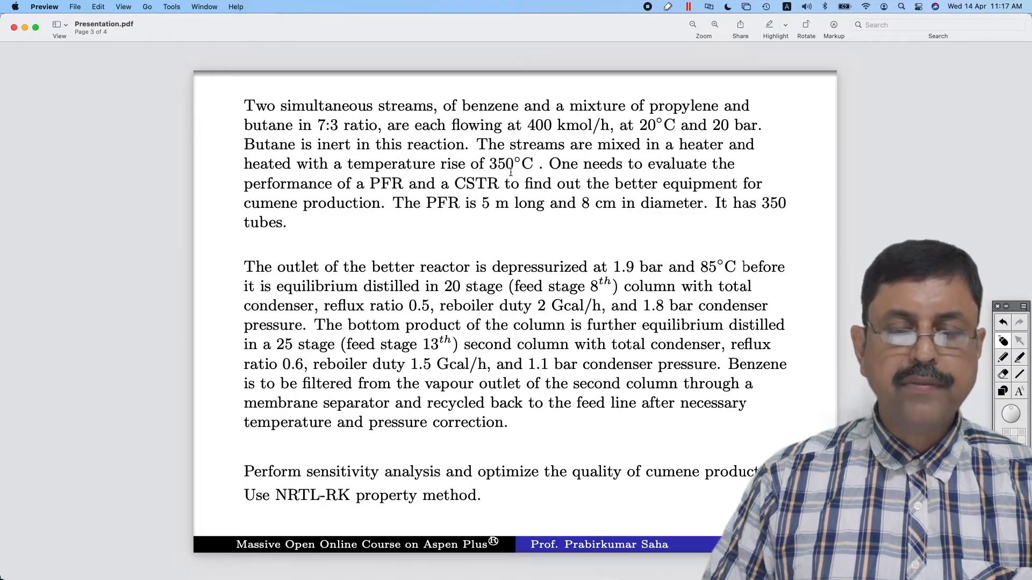
{"action": "key", "text": "super+Tab"}
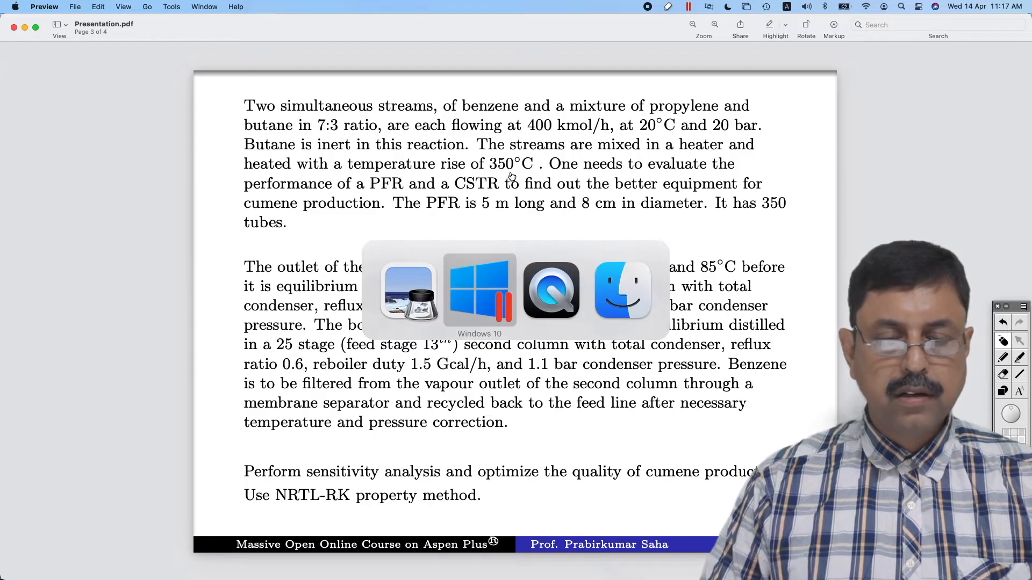
{"action": "key", "text": "super+Tab"}
{"action": "key", "text": "super+Tab"}
{"action": "key", "text": "super+Tab"}
{"action": "key", "text": "super+Tab"}
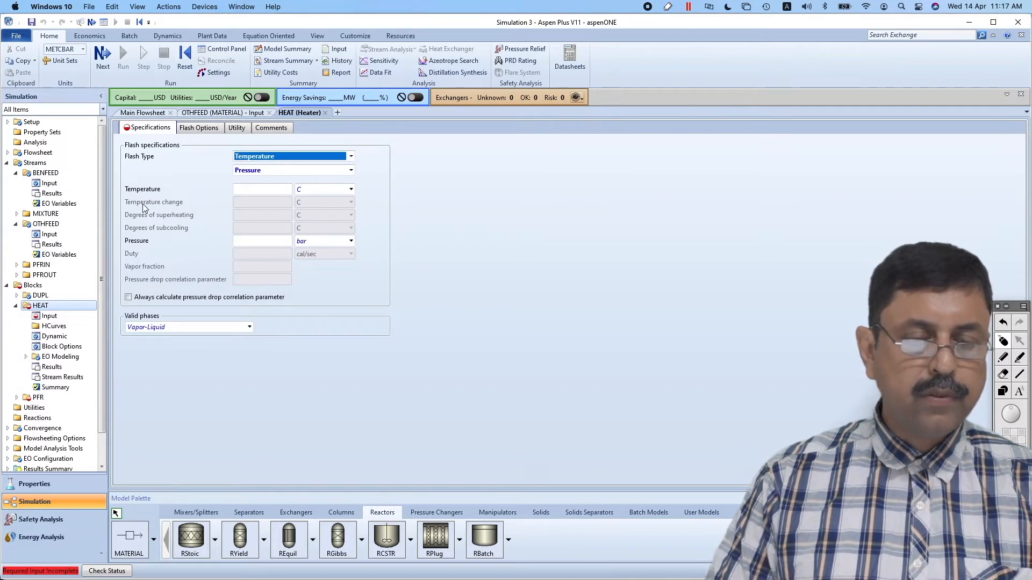
{"action": "left_click", "coordinate": [350, 156]}
{"action": "left_click", "coordinate": [310, 176]}
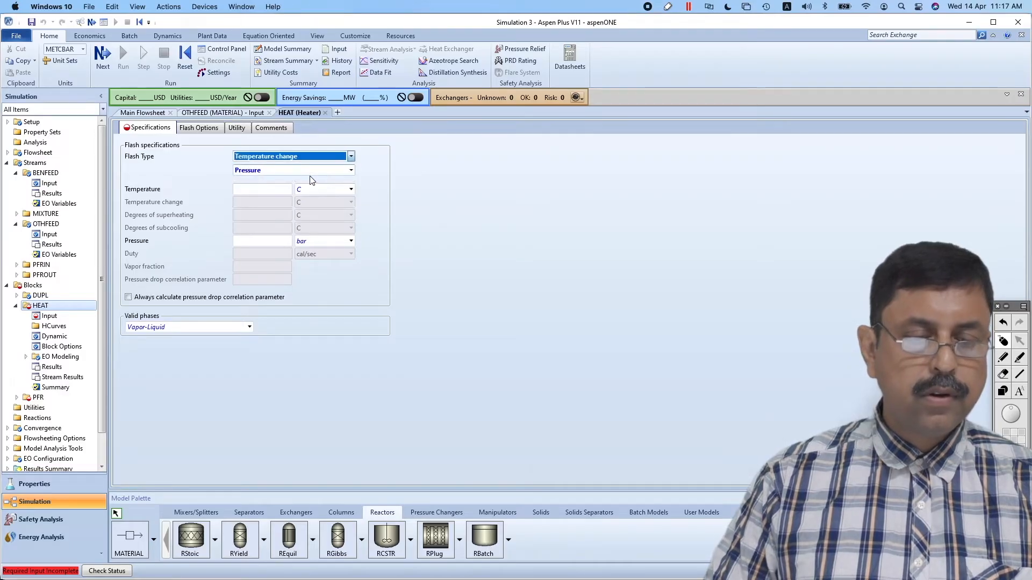
{"action": "left_click", "coordinate": [277, 203]}
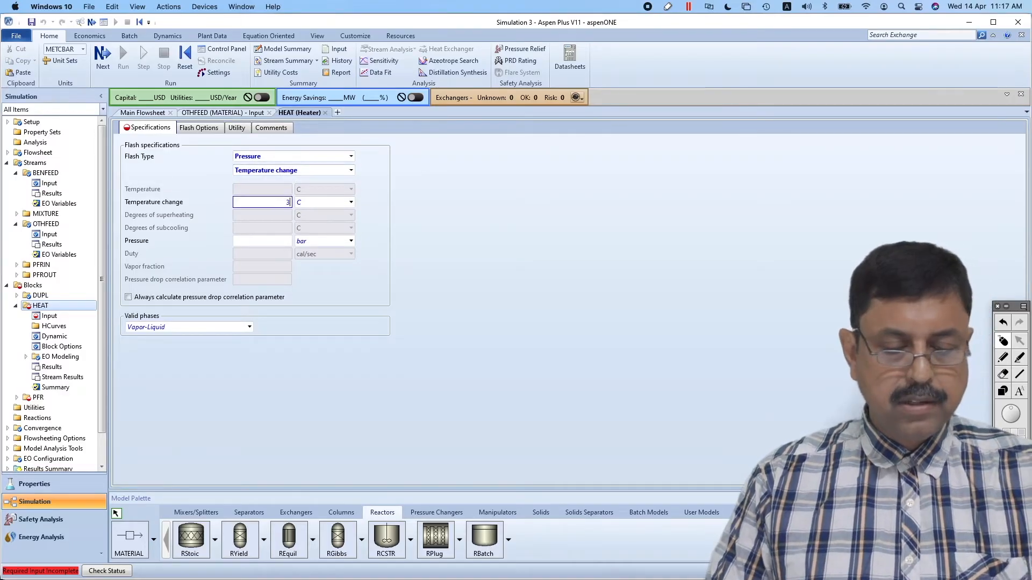
{"action": "left_click", "coordinate": [404, 240]}
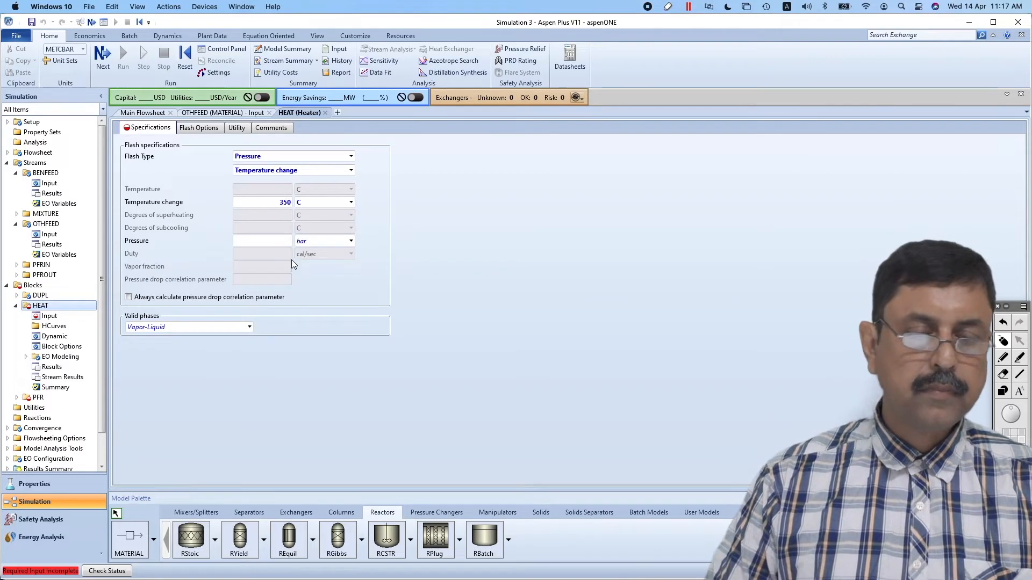
Set the HEAT block's pressure to 0 bar and close the heater and OTHFEED forms to return to the flowsheet
{"action": "left_click", "coordinate": [275, 241]}
{"action": "left_click", "coordinate": [404, 356]}
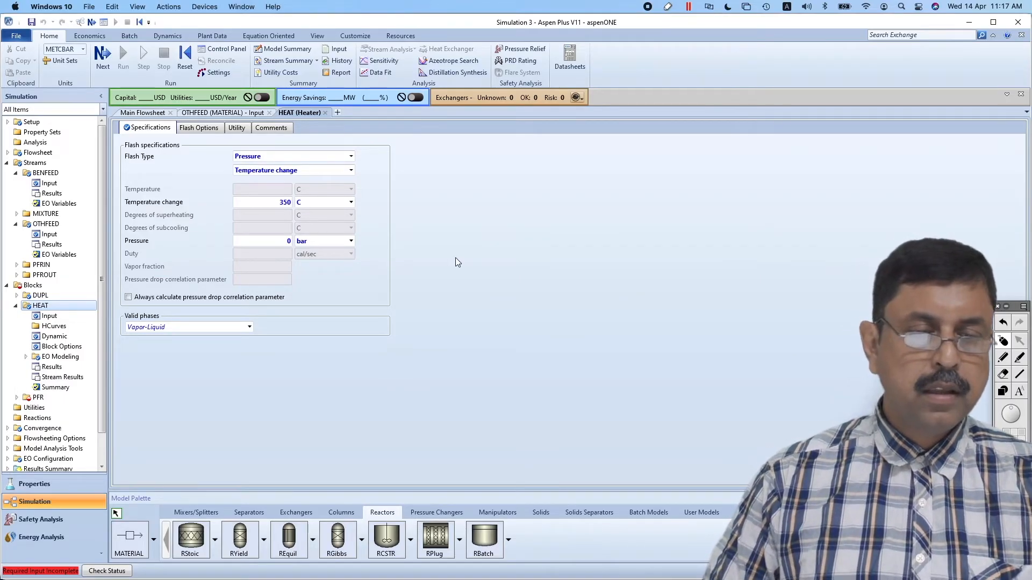
{"action": "left_click", "coordinate": [325, 114]}
{"action": "left_click", "coordinate": [270, 112]}
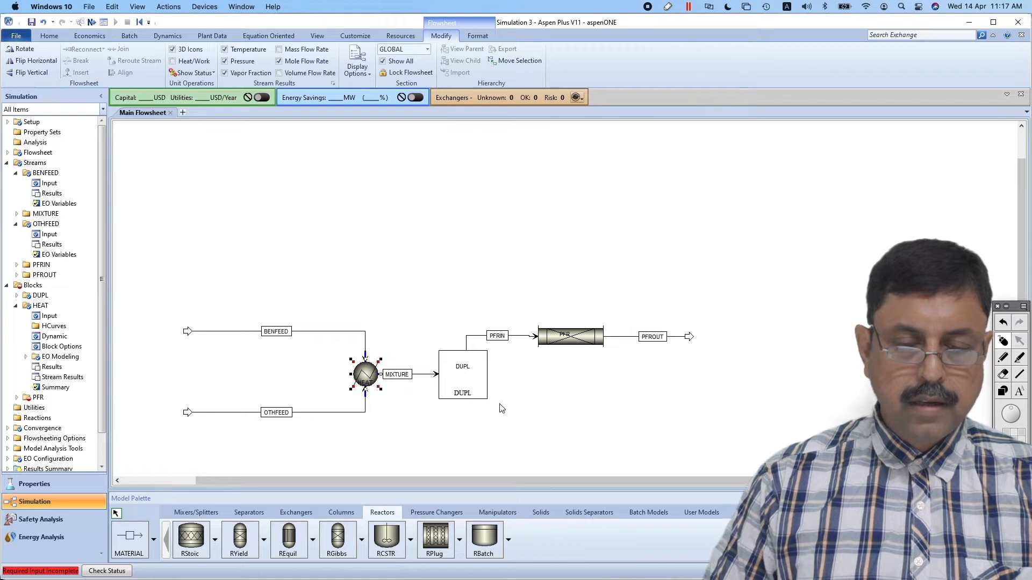
Set the PFR block to Reactor with specified temperature, constant at inlet temperature, and check the isothermal condition in Presentation.pdf
{"action": "left_click", "coordinate": [546, 389]}
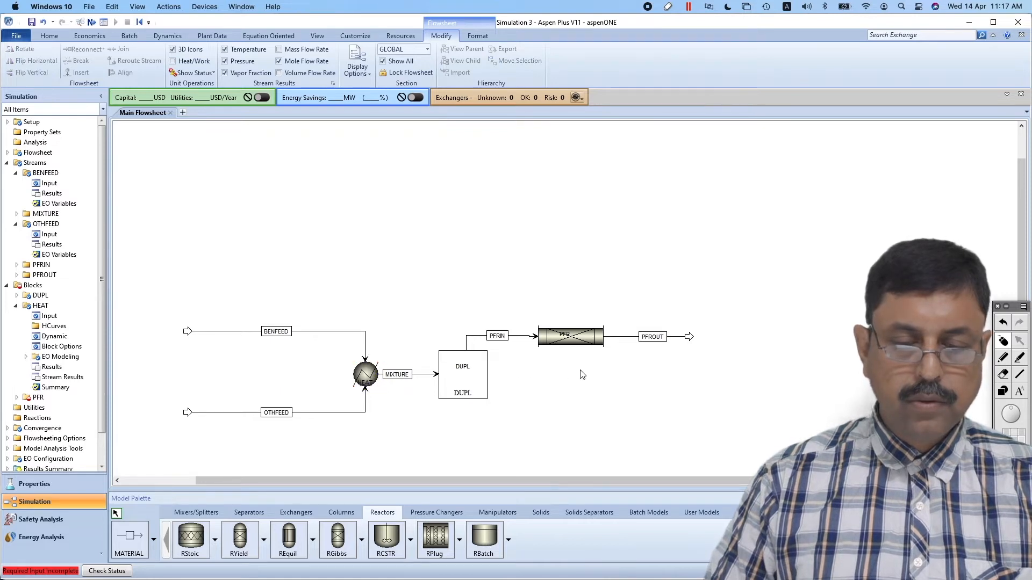
{"action": "left_click", "coordinate": [587, 340]}
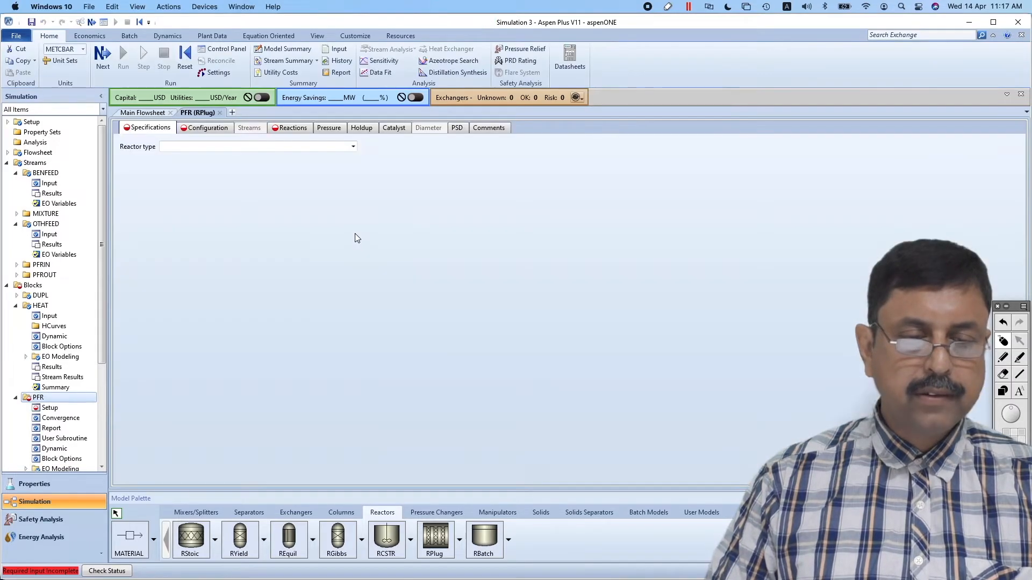
{"action": "left_click", "coordinate": [349, 151]}
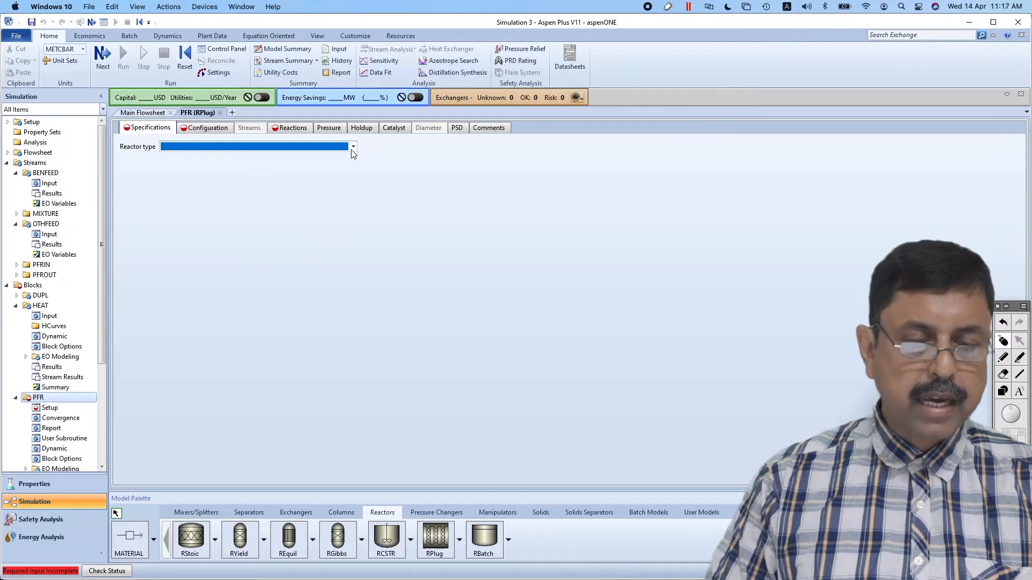
{"action": "left_click", "coordinate": [352, 149]}
{"action": "left_click", "coordinate": [308, 158]}
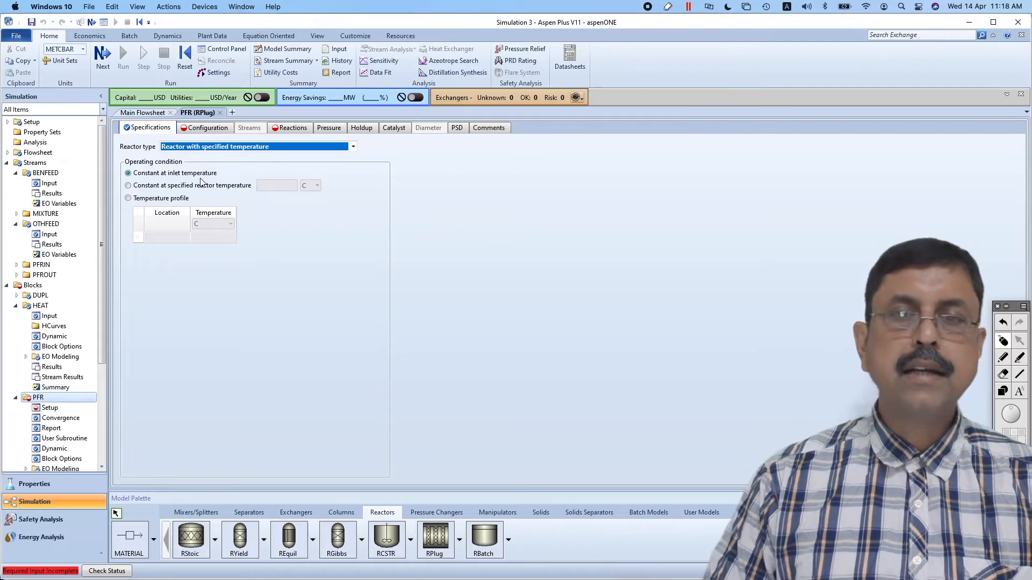
{"action": "key", "text": "super+Tab"}
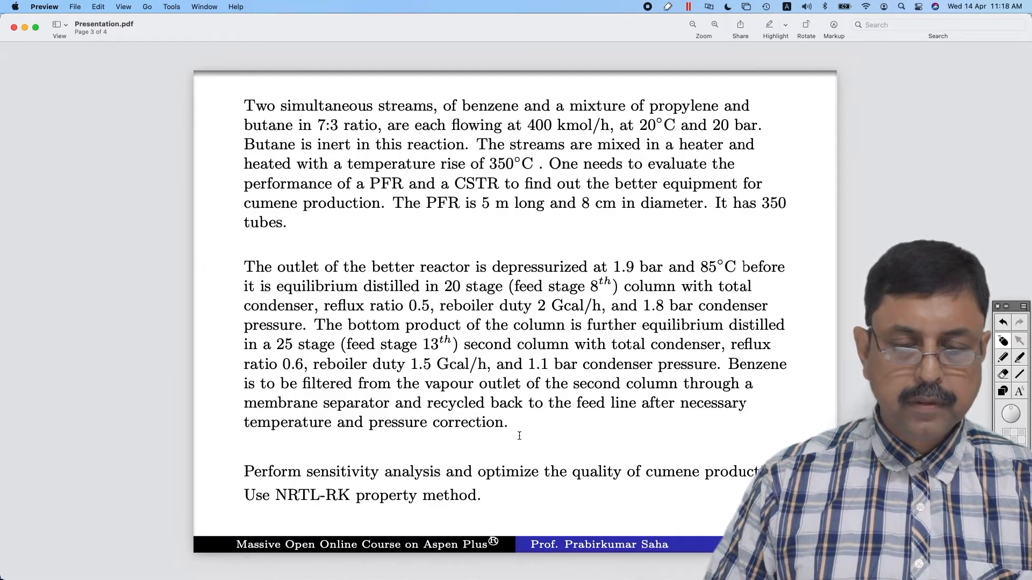
{"action": "scroll", "coordinate": [519, 436], "scroll_direction": "up", "scroll_amount": 5}
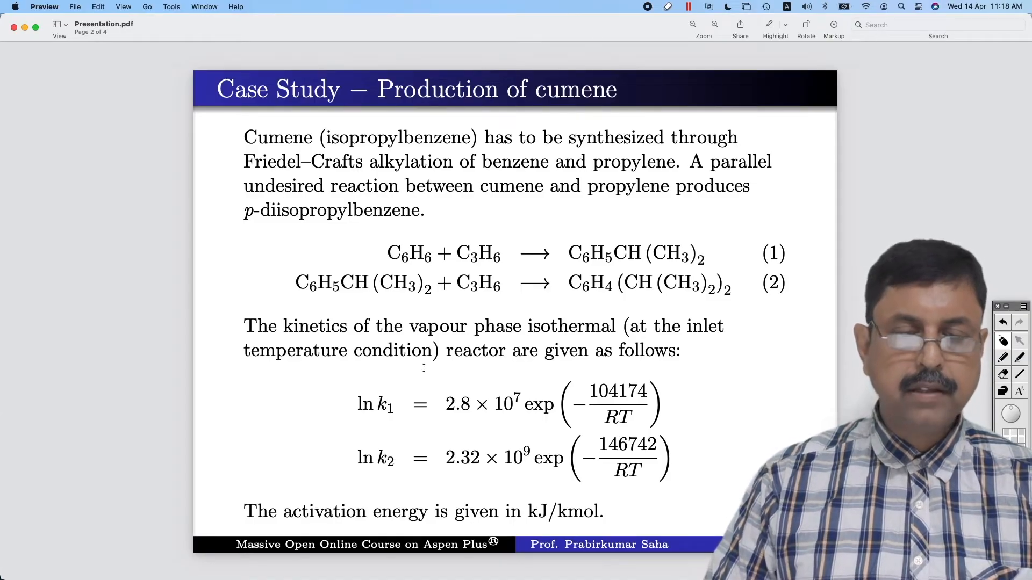
{"action": "key", "text": "super+Tab"}
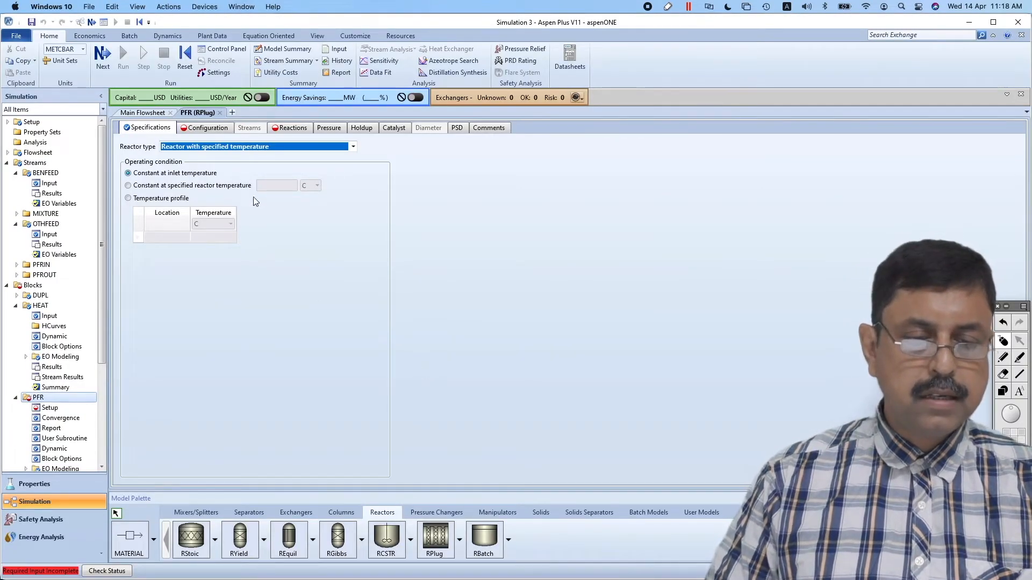
Look up the PFR dimensions in Presentation.pdf, and set the reactor's length to 5 meter and its diameter to 8 cm
{"action": "left_click", "coordinate": [209, 128]}
{"action": "left_click", "coordinate": [215, 185]}
{"action": "key", "text": "super+Tab"}
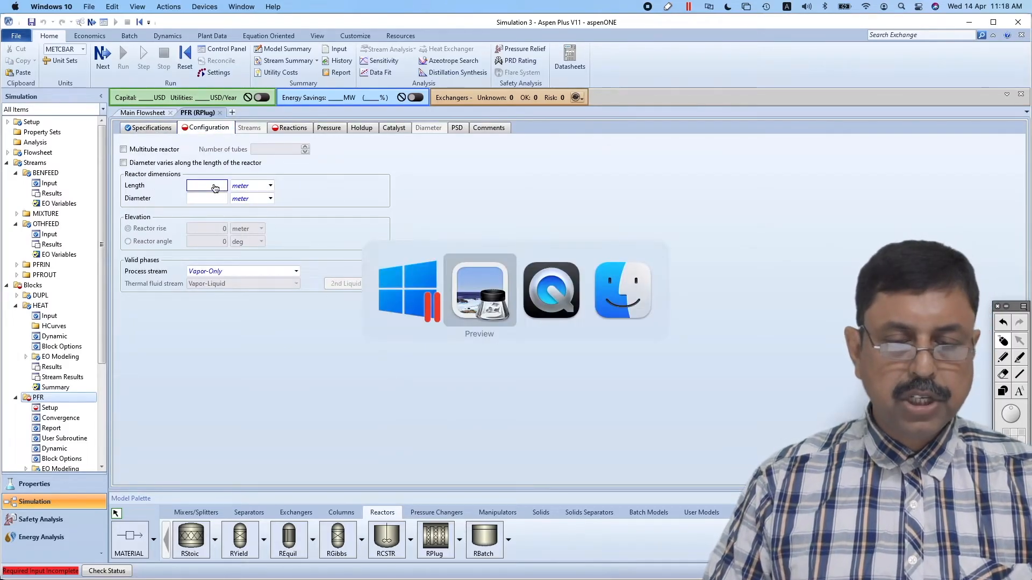
{"action": "scroll", "coordinate": [489, 219], "scroll_direction": "down", "scroll_amount": 5}
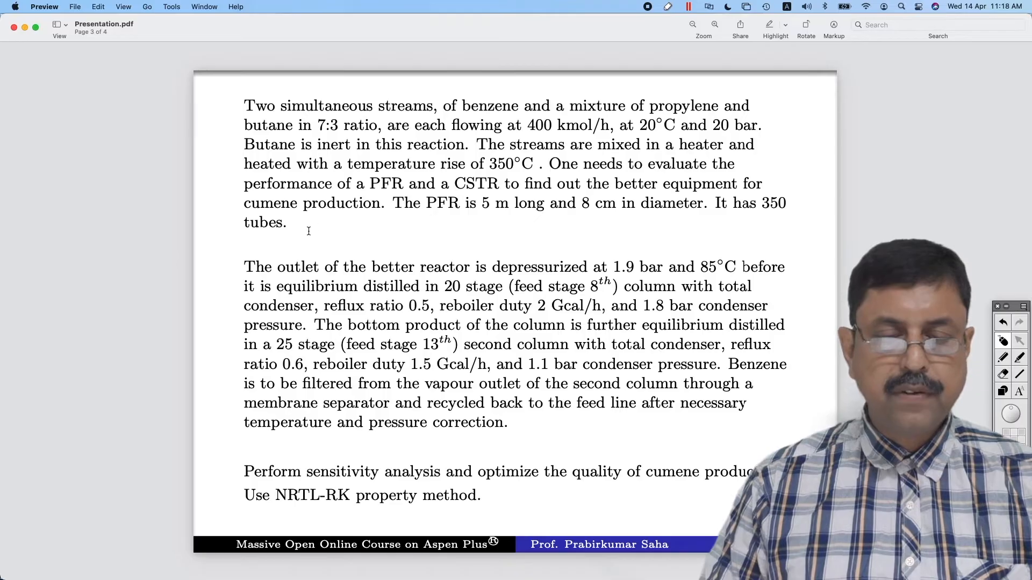
{"action": "key", "text": "super+Tab"}
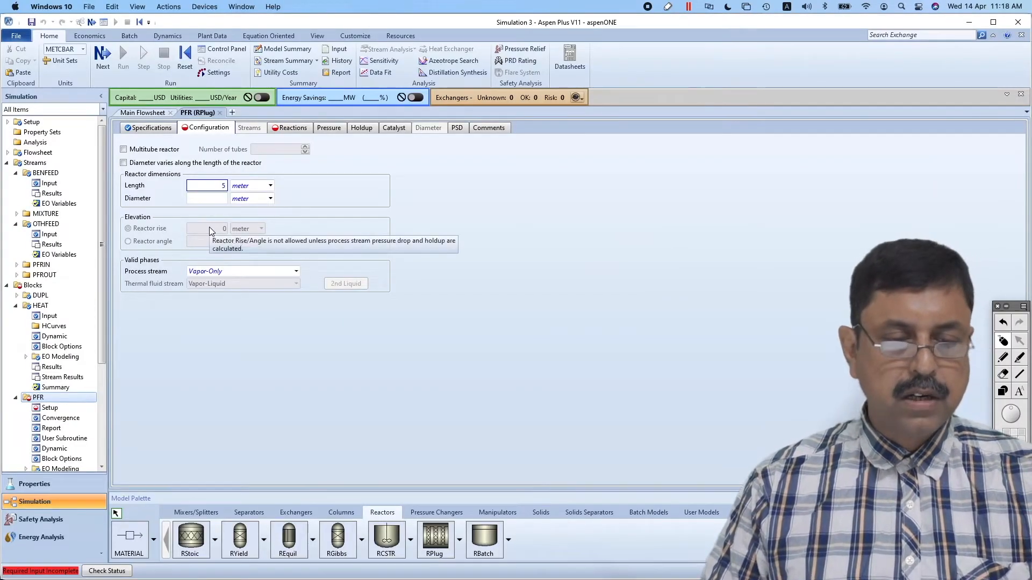
{"action": "type", "text": "5"}
{"action": "left_click", "coordinate": [211, 199]}
{"action": "left_click", "coordinate": [270, 199]}
{"action": "left_click", "coordinate": [250, 222]}
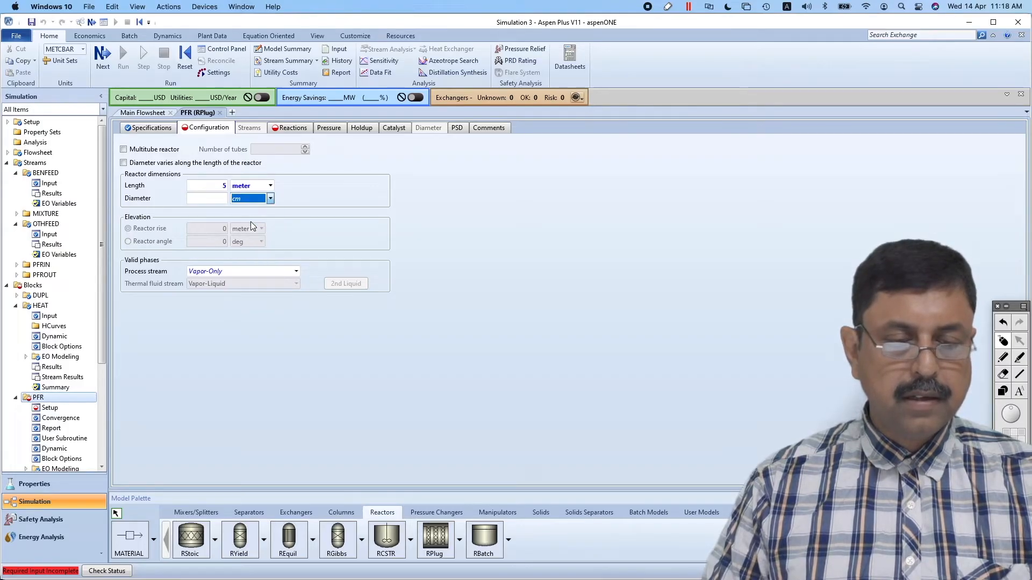
{"action": "left_click", "coordinate": [225, 200]}
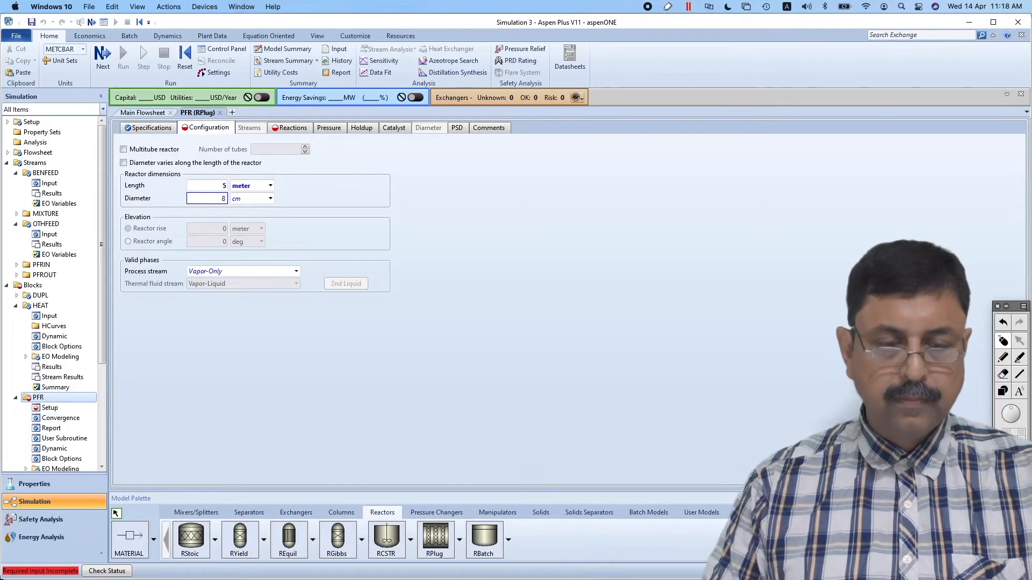
Set the PFR diameter to 8 cm and define it as a multitube reactor with 350 tubes
{"action": "type", "text": "8"}
{"action": "key", "text": "Return"}
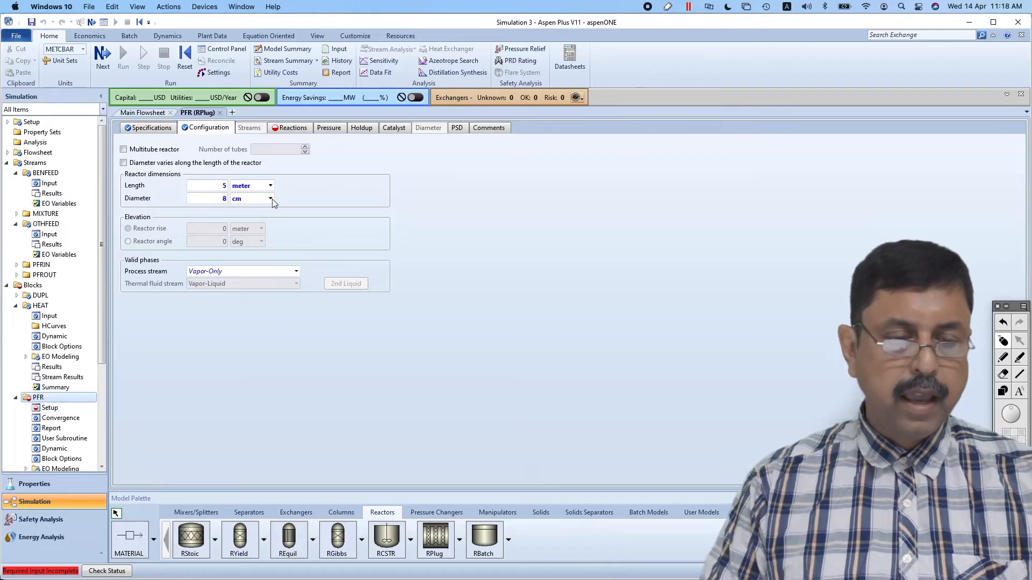
{"action": "left_click", "coordinate": [123, 150]}
{"action": "left_click", "coordinate": [258, 149]}
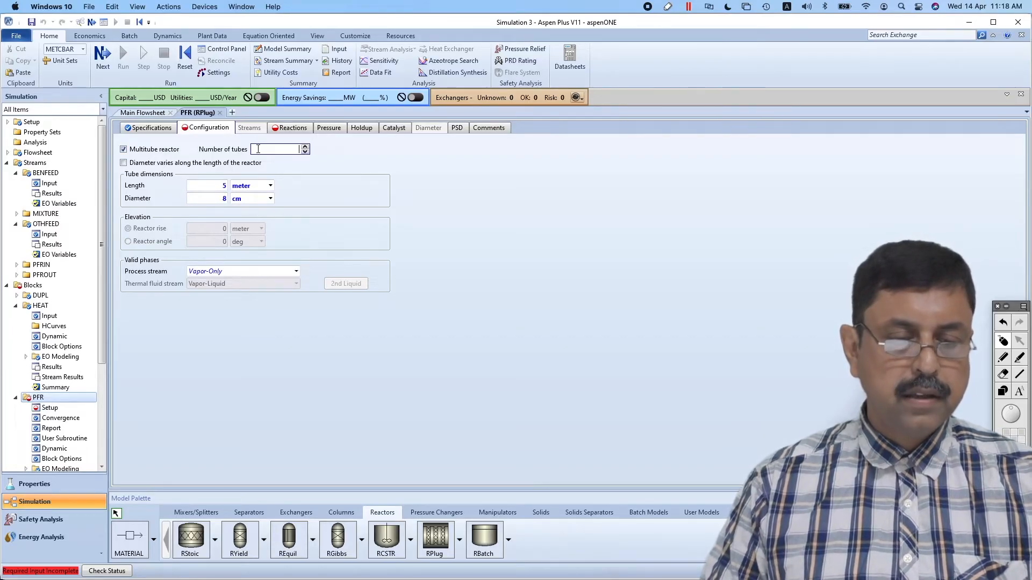
{"action": "type", "text": "350"}
{"action": "key", "text": "Return"}
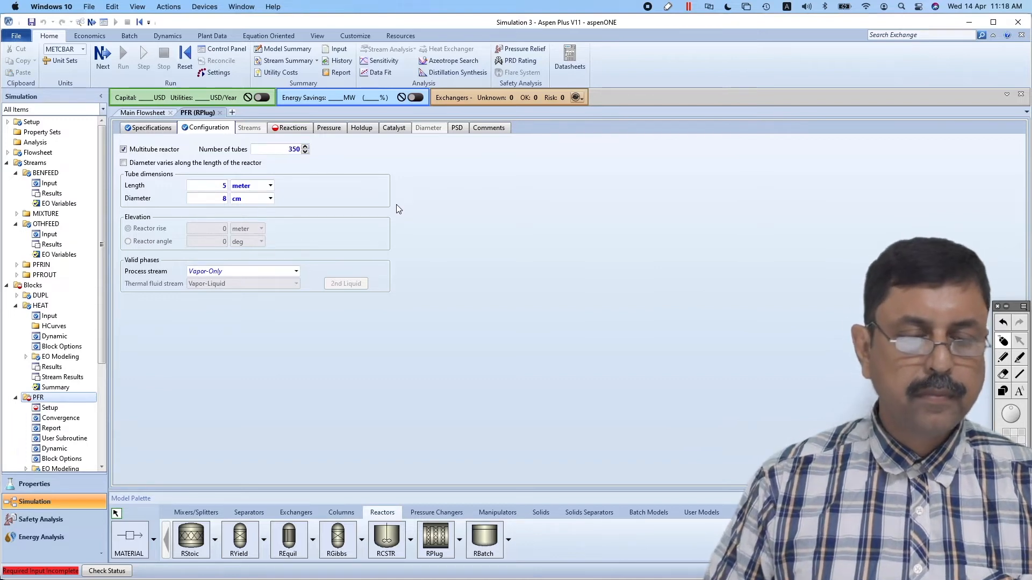
Create a new reaction set R-1 of type POWERLAW for the PFR block's reactions
{"action": "left_click", "coordinate": [292, 129]}
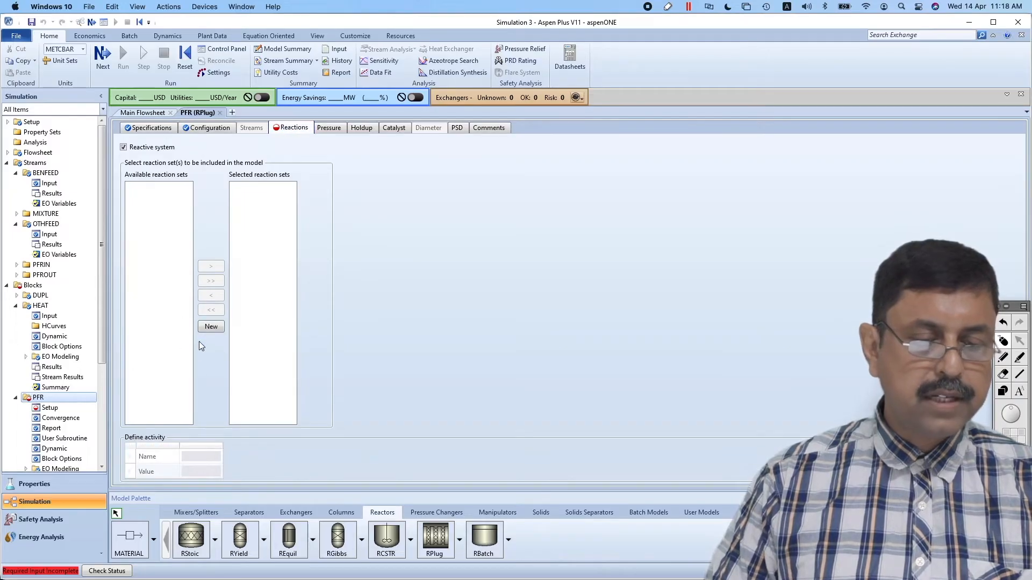
{"action": "left_click", "coordinate": [211, 327]}
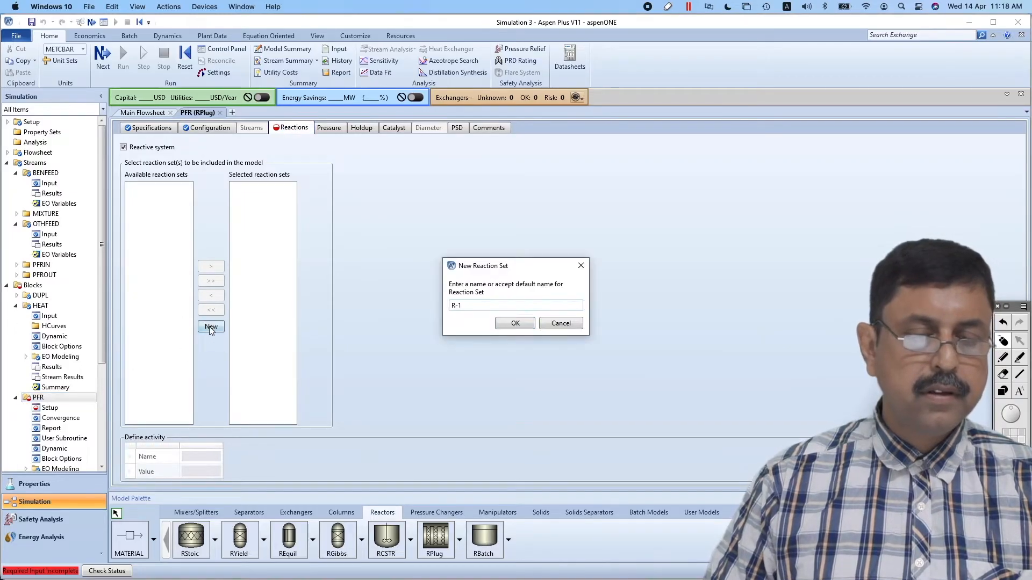
{"action": "left_click", "coordinate": [515, 324]}
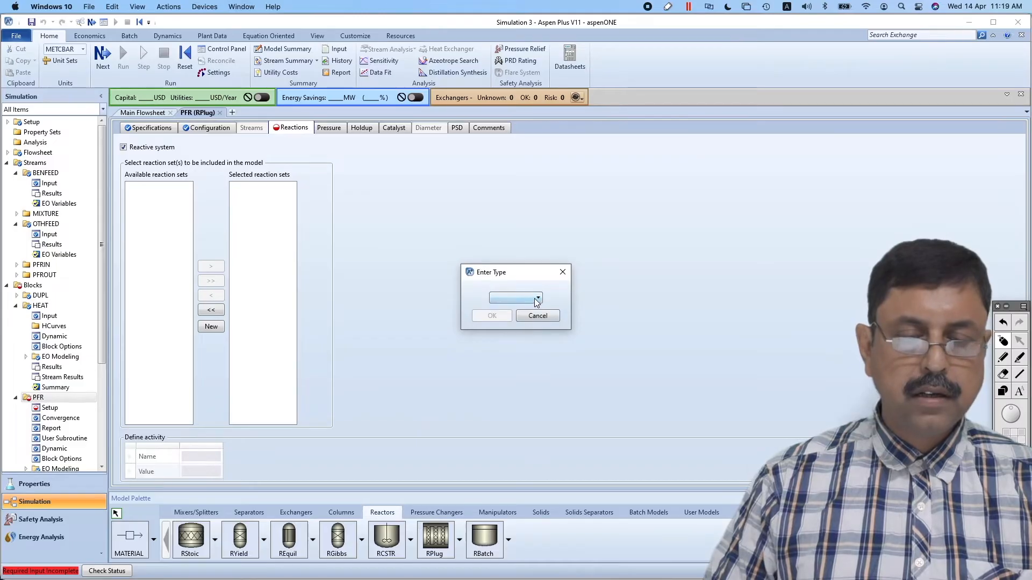
{"action": "left_click", "coordinate": [536, 298]}
{"action": "left_click", "coordinate": [520, 359]}
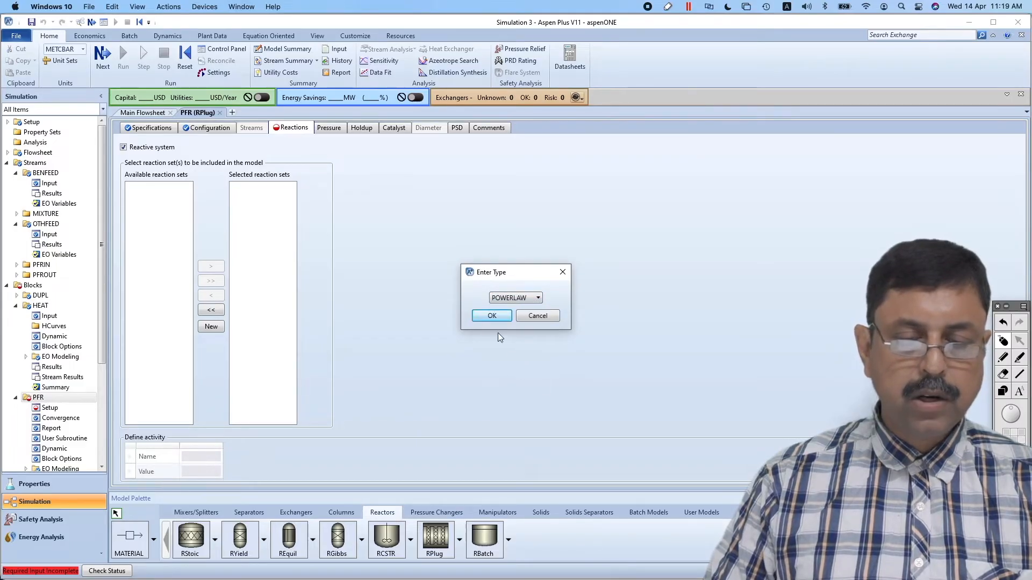
{"action": "left_click", "coordinate": [495, 314]}
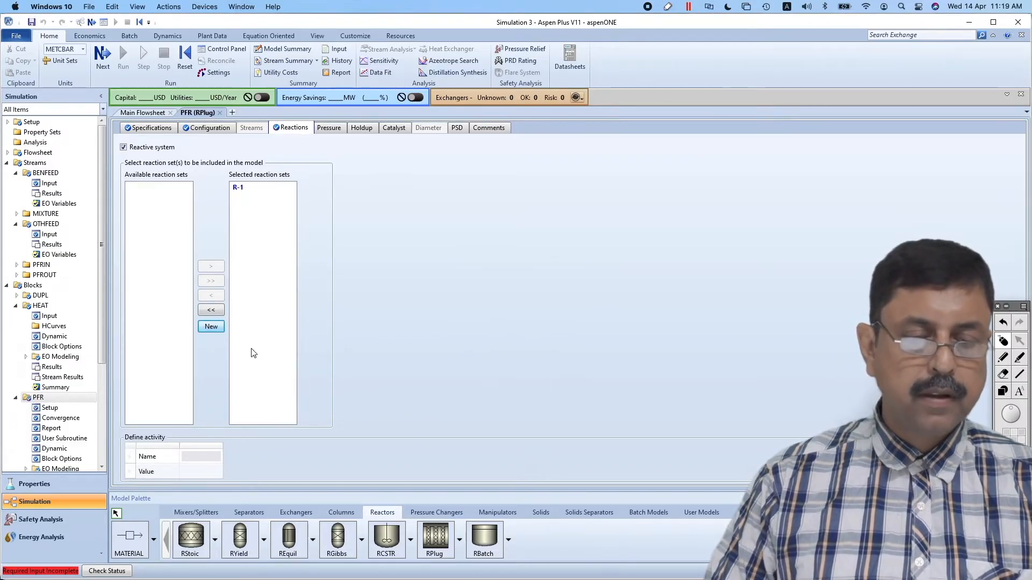
Start a new kinetic reaction in the R-1 input form and check the reaction equations in Presentation.pdf
{"action": "left_click", "coordinate": [102, 402]}
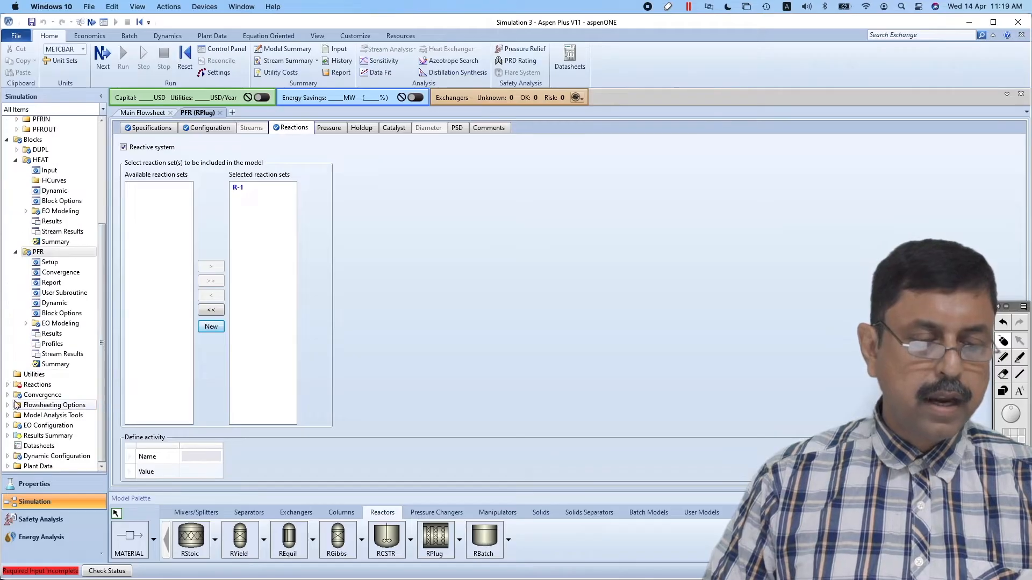
{"action": "left_click", "coordinate": [7, 384]}
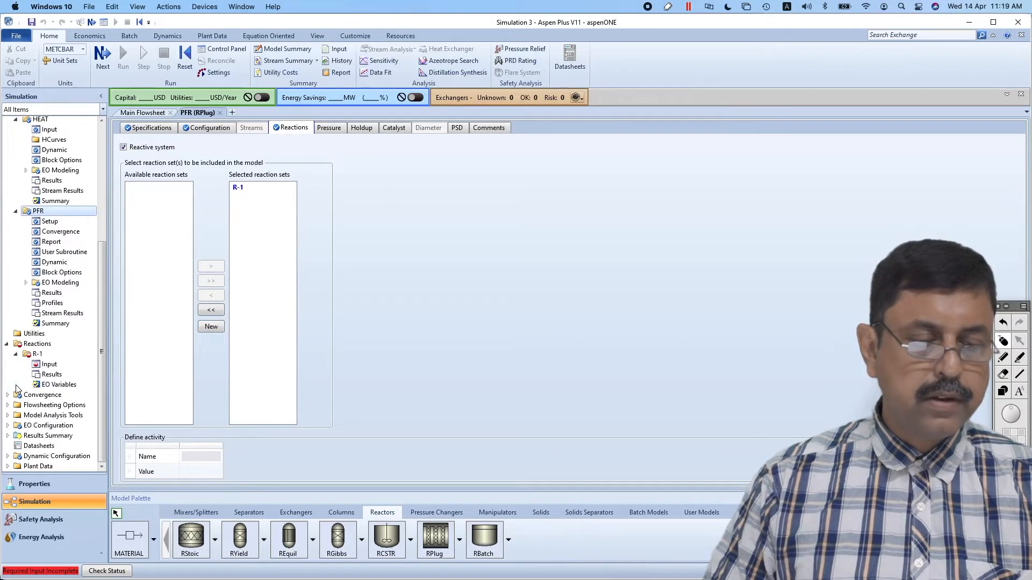
{"action": "left_click", "coordinate": [49, 365]}
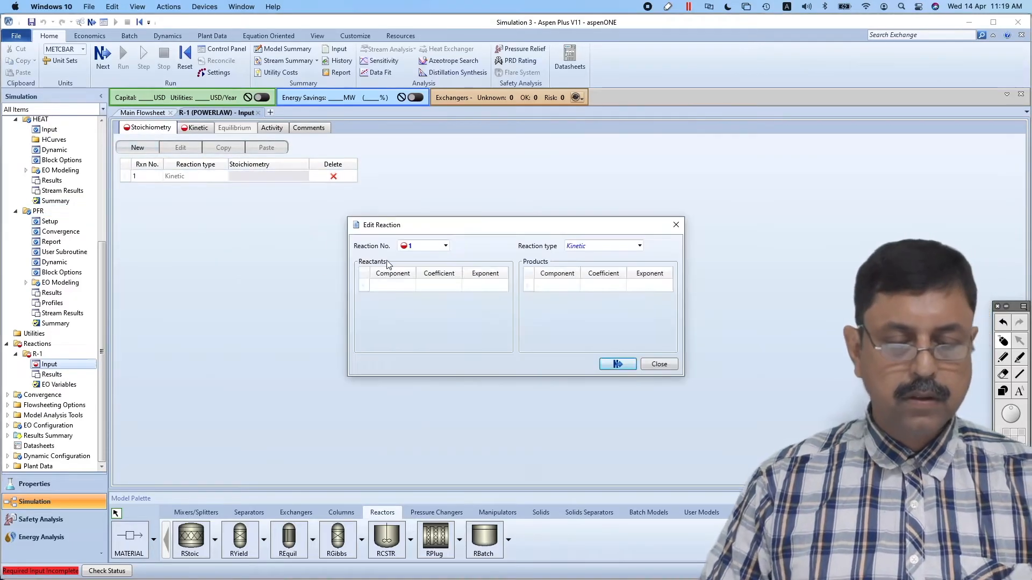
{"action": "key", "text": "super+Tab"}
{"action": "scroll", "coordinate": [589, 304], "scroll_direction": "up", "scroll_amount": 10}
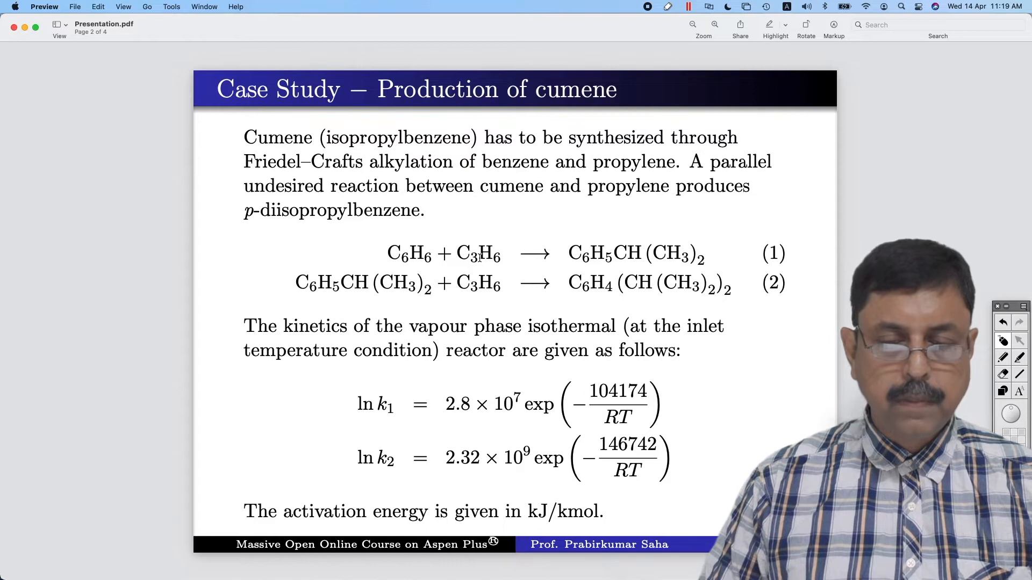
{"action": "key", "text": "super+Tab"}
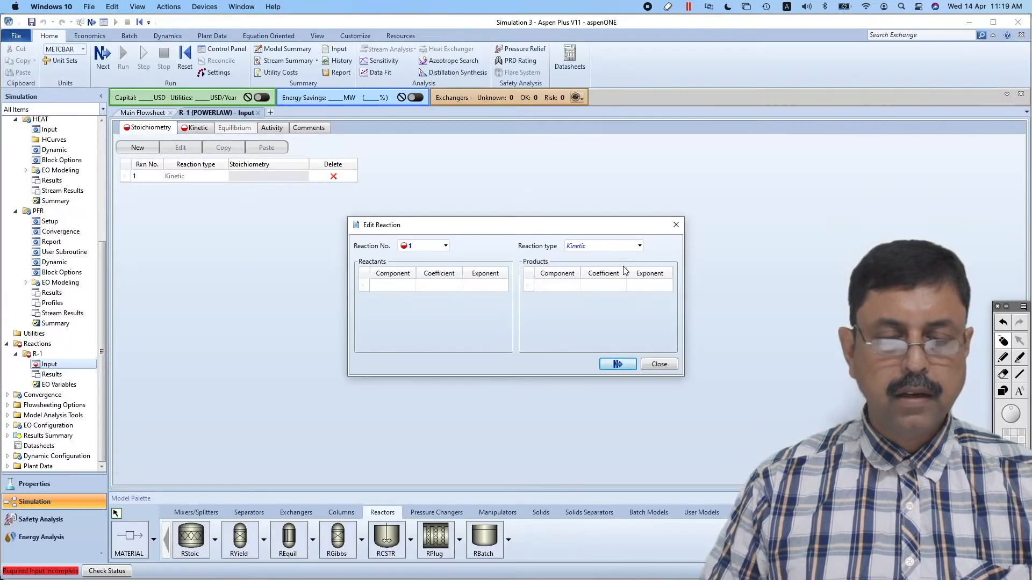
Select BENZENE and PROPENE as the reactants and CUMENE as the product of reaction 1
{"action": "left_click", "coordinate": [411, 285]}
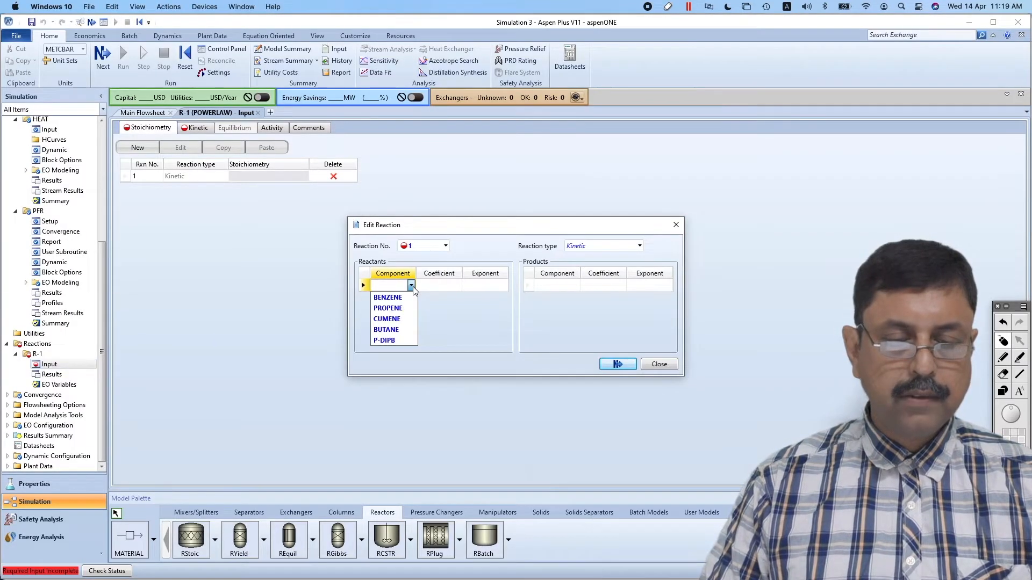
{"action": "left_click", "coordinate": [404, 297]}
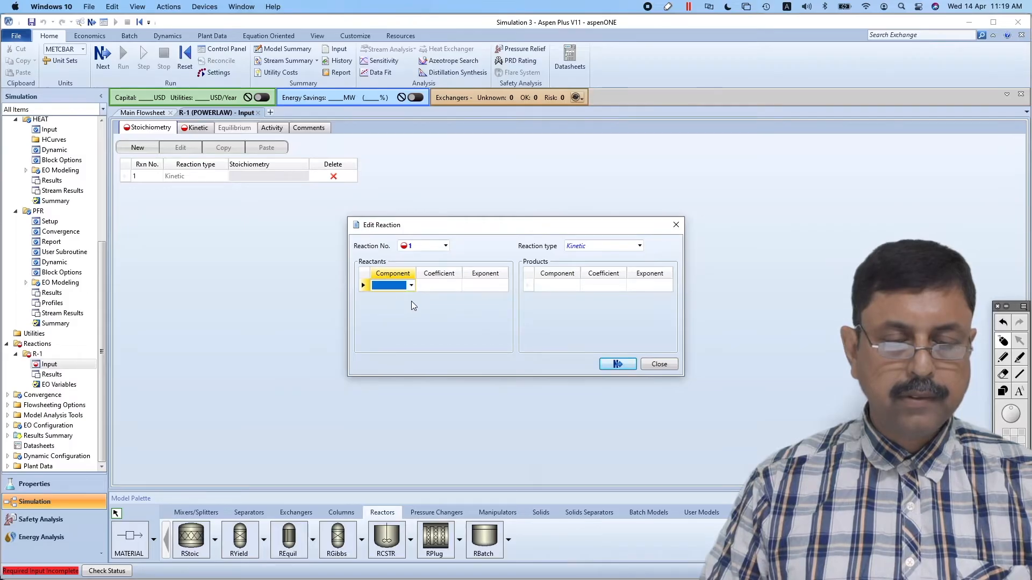
{"action": "left_click", "coordinate": [410, 287]}
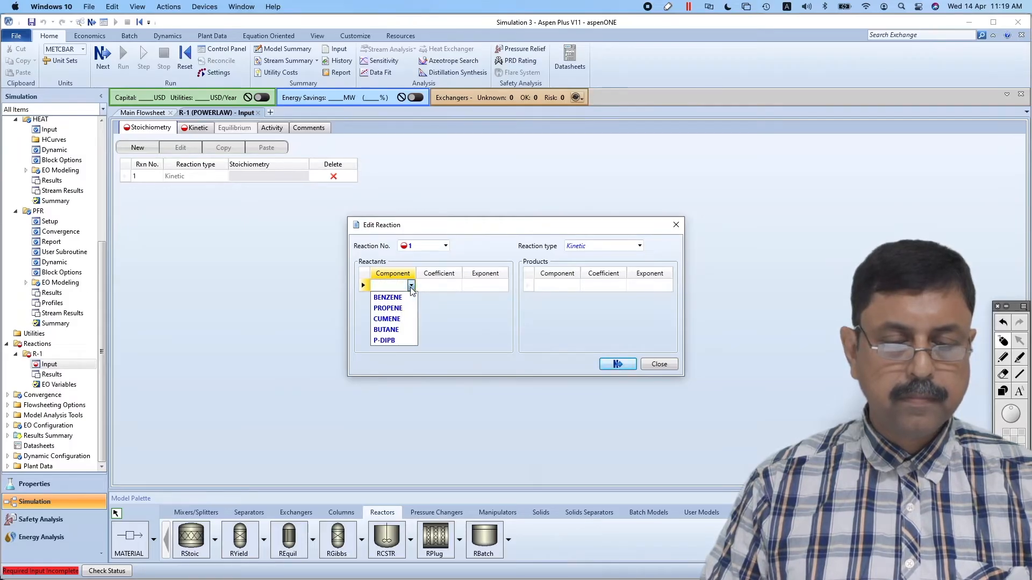
{"action": "left_click", "coordinate": [398, 299]}
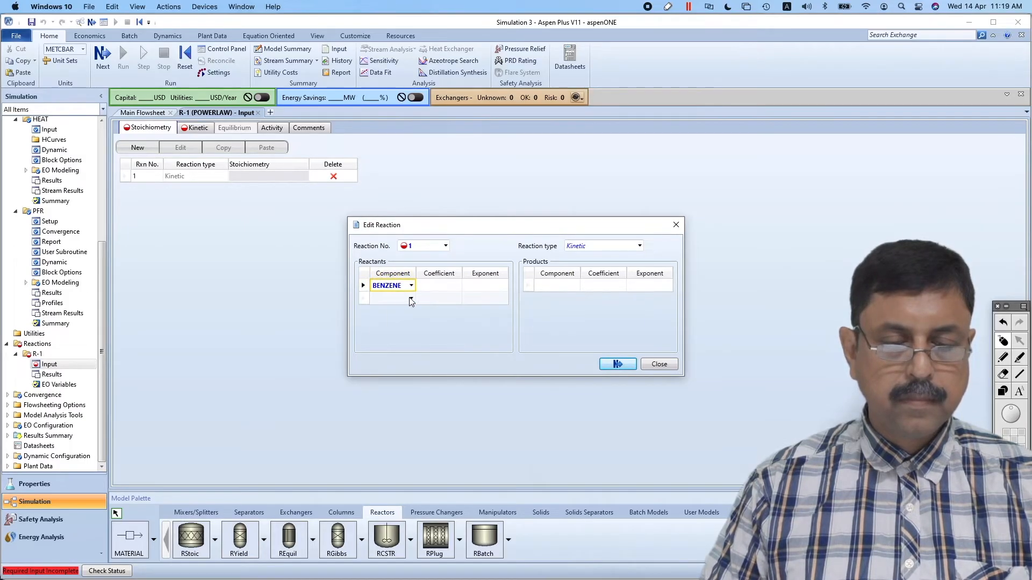
{"action": "left_click", "coordinate": [411, 297]}
{"action": "left_click", "coordinate": [390, 321]}
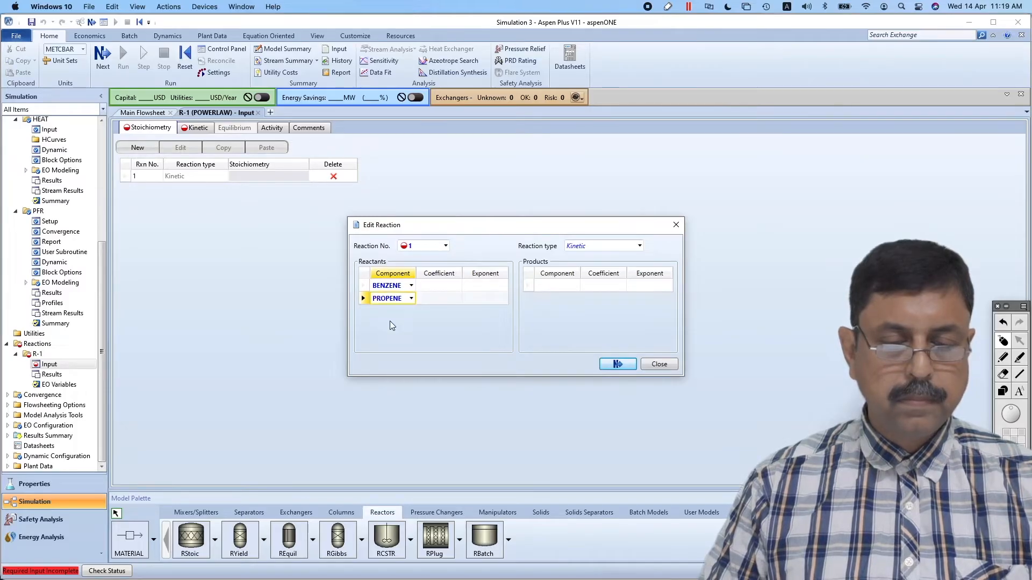
{"action": "left_click", "coordinate": [574, 287]}
{"action": "left_click", "coordinate": [562, 315]}
{"action": "left_click", "coordinate": [574, 286]}
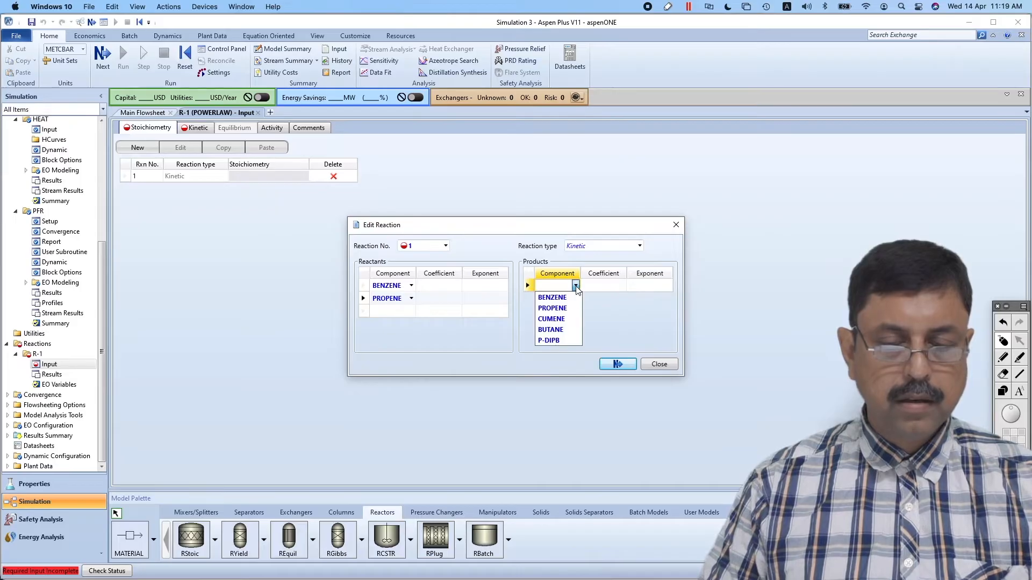
{"action": "left_click", "coordinate": [559, 319]}
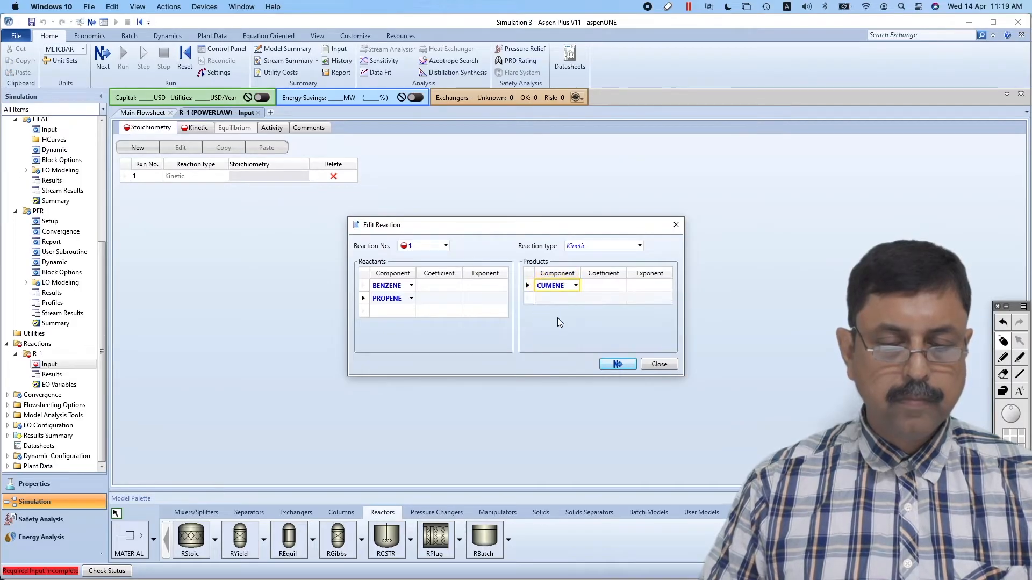
Set reaction 1's stoichiometric coefficients to -1 for BENZENE, -1 for PROPENE and 1 for CUMENE
{"action": "left_click", "coordinate": [444, 289]}
{"action": "type", "text": "-1"}
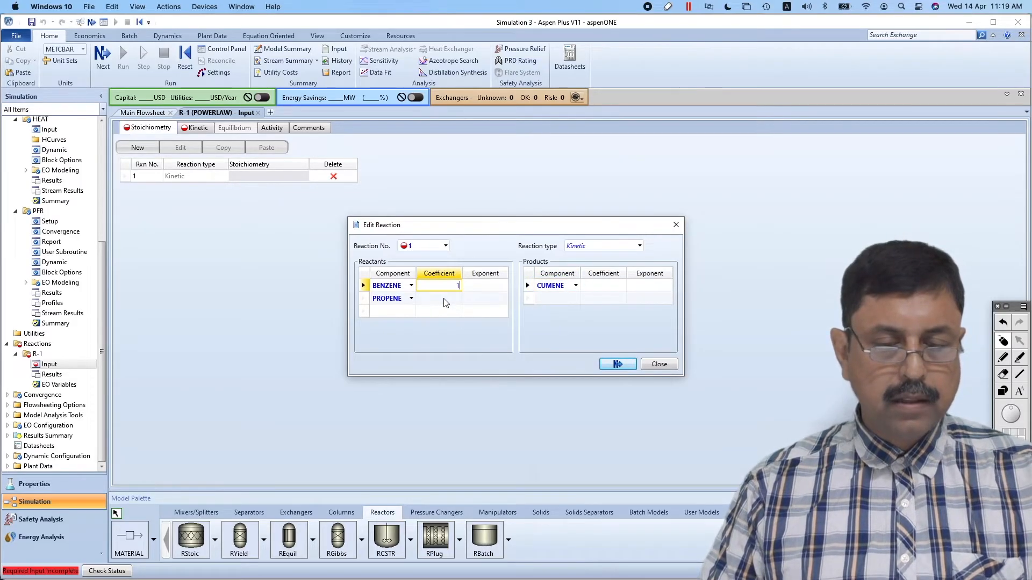
{"action": "left_click", "coordinate": [446, 299]}
{"action": "type", "text": "1"}
{"action": "left_click", "coordinate": [602, 287]}
{"action": "type", "text": "1"}
{"action": "left_click", "coordinate": [582, 335]}
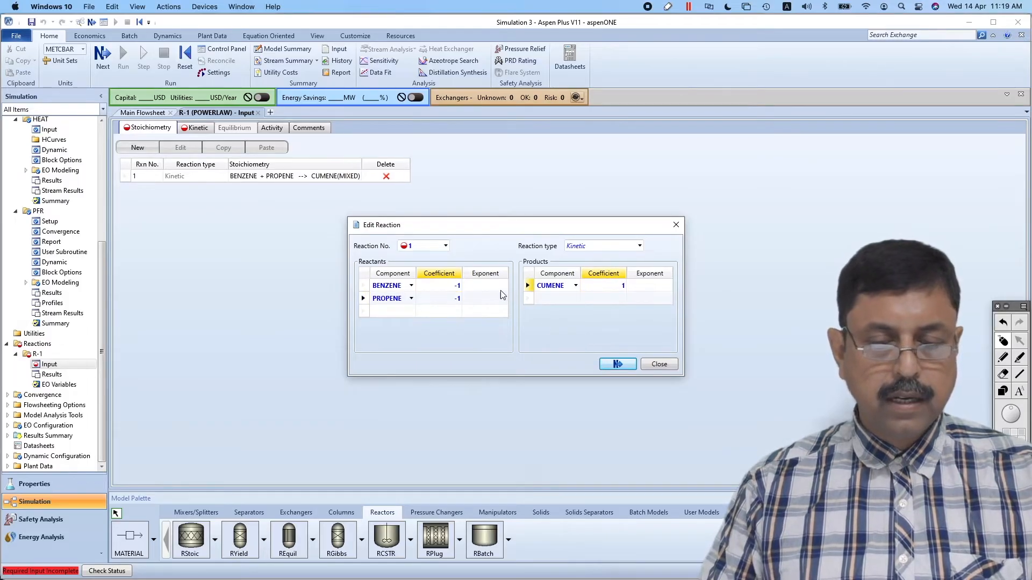
Set the exponents of BENZENE and PROPENE in reaction 1 to 1 each
{"action": "left_click", "coordinate": [499, 286]}
{"action": "type", "text": "1"}
{"action": "left_click", "coordinate": [495, 299]}
{"action": "type", "text": "1"}
{"action": "left_click", "coordinate": [560, 331]}
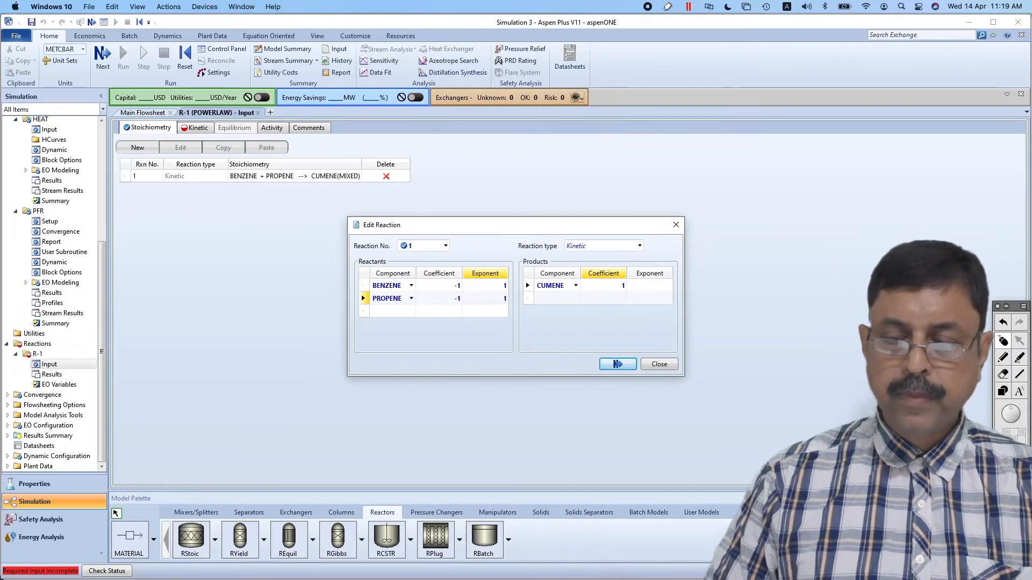
{"action": "left_click", "coordinate": [1005, 356]}
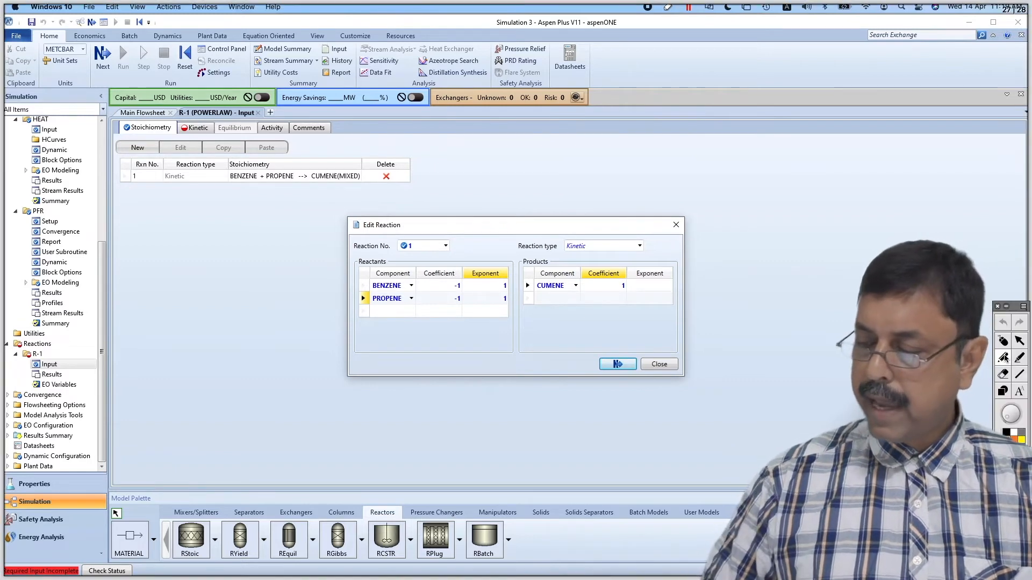
{"action": "mouse_move", "coordinate": [704, 191]}
{"action": "left_mouse_down"}
{"action": "mouse_move", "coordinate": [751, 184]}
{"action": "mouse_move", "coordinate": [765, 200]}
{"action": "mouse_move", "coordinate": [783, 192]}
{"action": "left_mouse_up"}
{"action": "mouse_move", "coordinate": [778, 198]}
{"action": "left_mouse_down"}
{"action": "mouse_move", "coordinate": [830, 183]}
{"action": "mouse_move", "coordinate": [843, 200]}
{"action": "mouse_move", "coordinate": [877, 206]}
{"action": "left_mouse_up"}
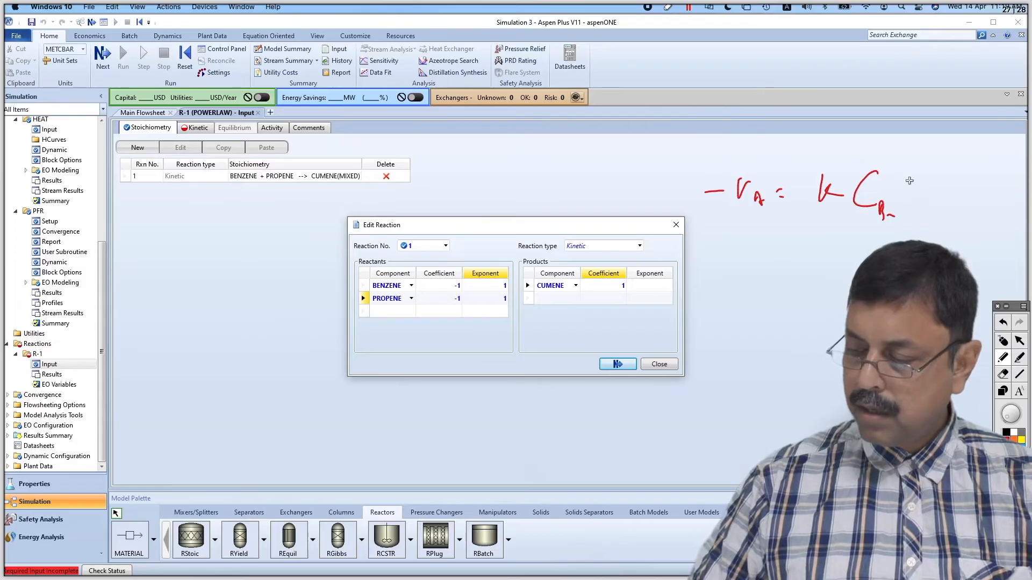
{"action": "mouse_move", "coordinate": [920, 175]}
{"action": "left_mouse_down"}
{"action": "mouse_move", "coordinate": [897, 190]}
{"action": "mouse_move", "coordinate": [942, 205]}
{"action": "left_mouse_up"}
{"action": "mouse_move", "coordinate": [886, 158]}
{"action": "left_mouse_down"}
{"action": "mouse_move", "coordinate": [892, 173]}
{"action": "mouse_move", "coordinate": [929, 175]}
{"action": "mouse_move", "coordinate": [971, 202]}
{"action": "mouse_move", "coordinate": [977, 168]}
{"action": "mouse_move", "coordinate": [938, 244]}
{"action": "mouse_move", "coordinate": [769, 252]}
{"action": "mouse_move", "coordinate": [694, 198]}
{"action": "mouse_move", "coordinate": [916, 141]}
{"action": "mouse_move", "coordinate": [989, 160]}
{"action": "left_mouse_up"}
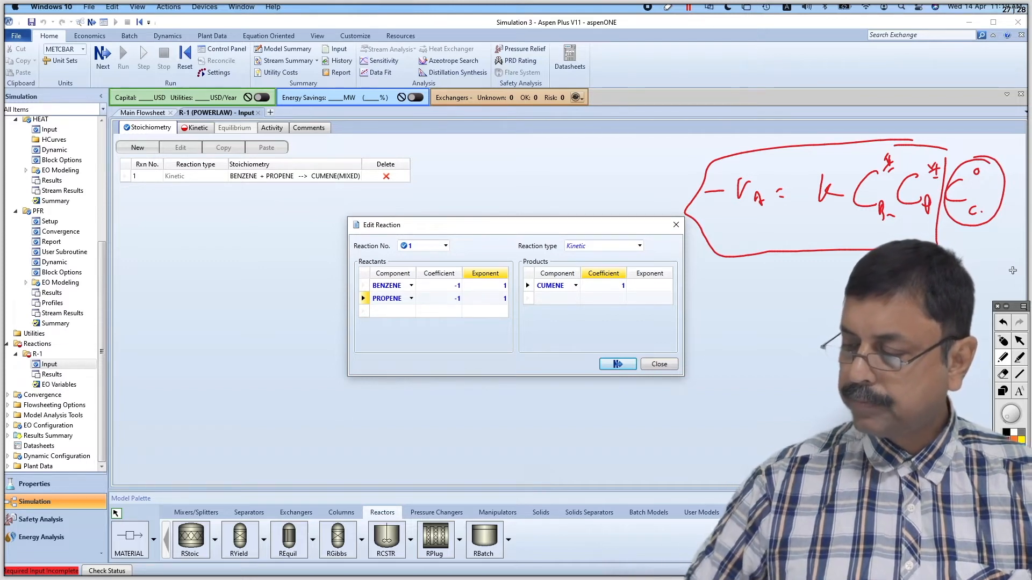
{"action": "left_click", "coordinate": [1018, 343]}
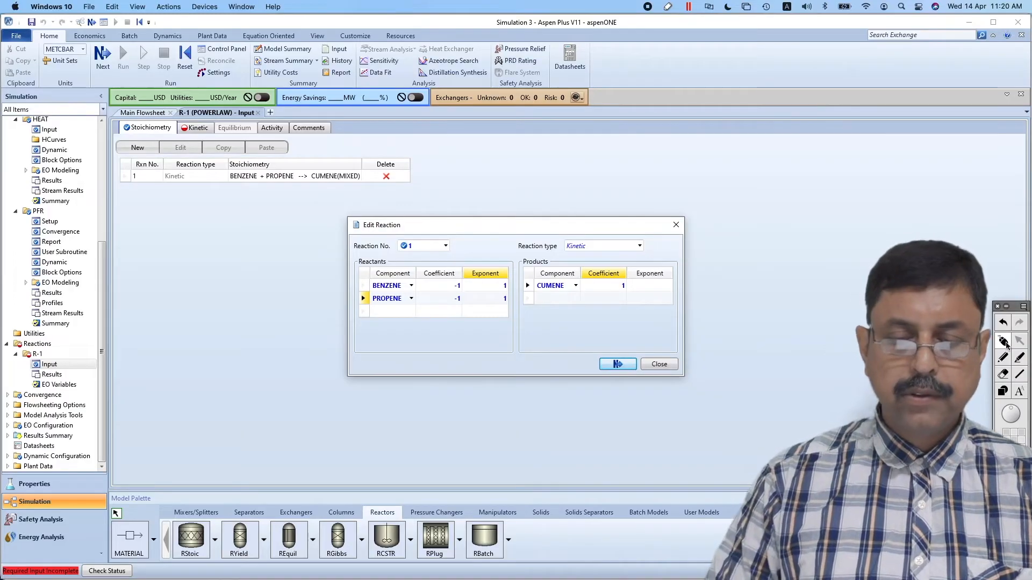
Close reaction 1, add a second kinetic reaction to R-1 and check its equation in Presentation.pdf
{"action": "left_click", "coordinate": [658, 365]}
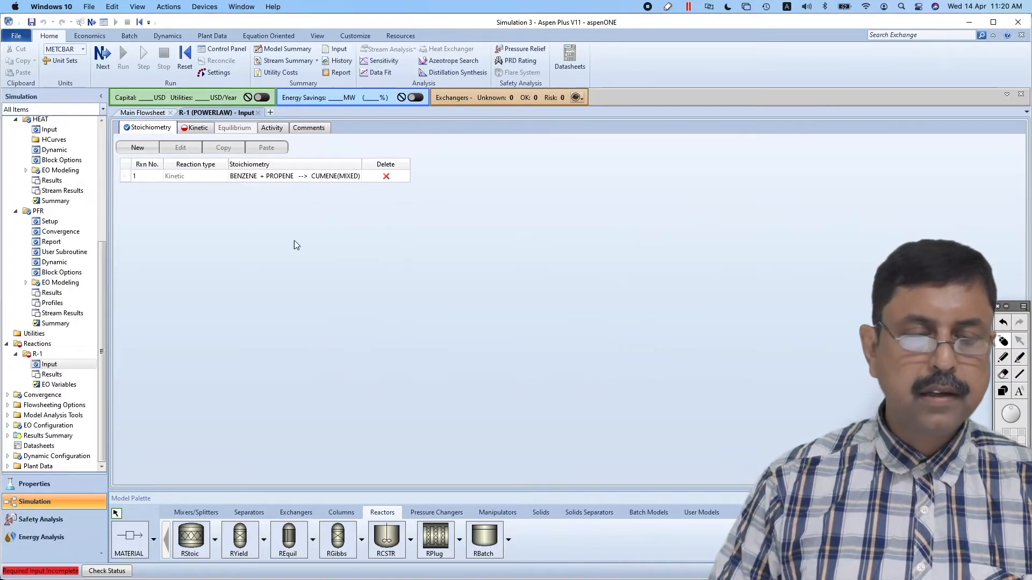
{"action": "left_click", "coordinate": [150, 147]}
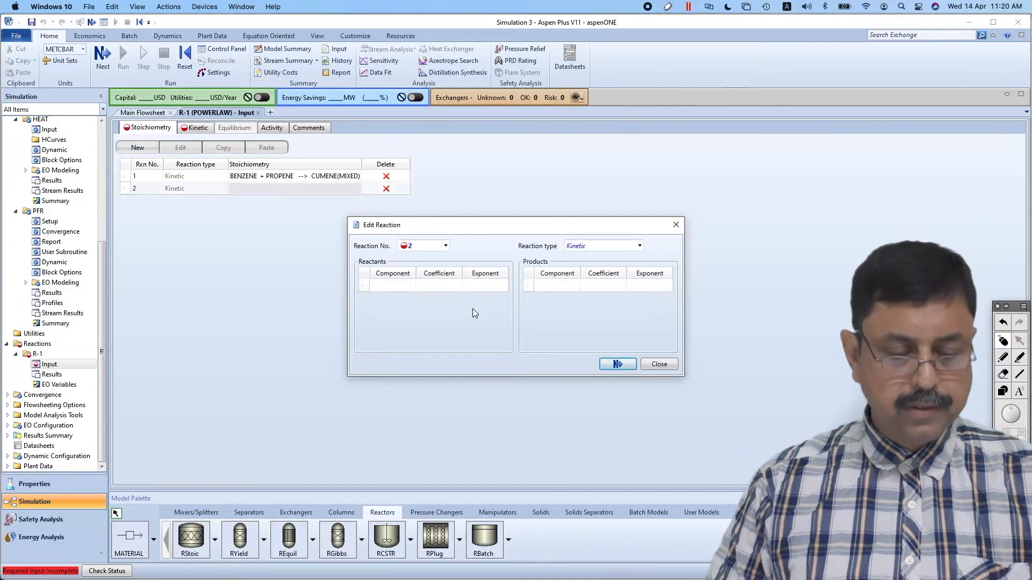
{"action": "key", "text": "super+Tab"}
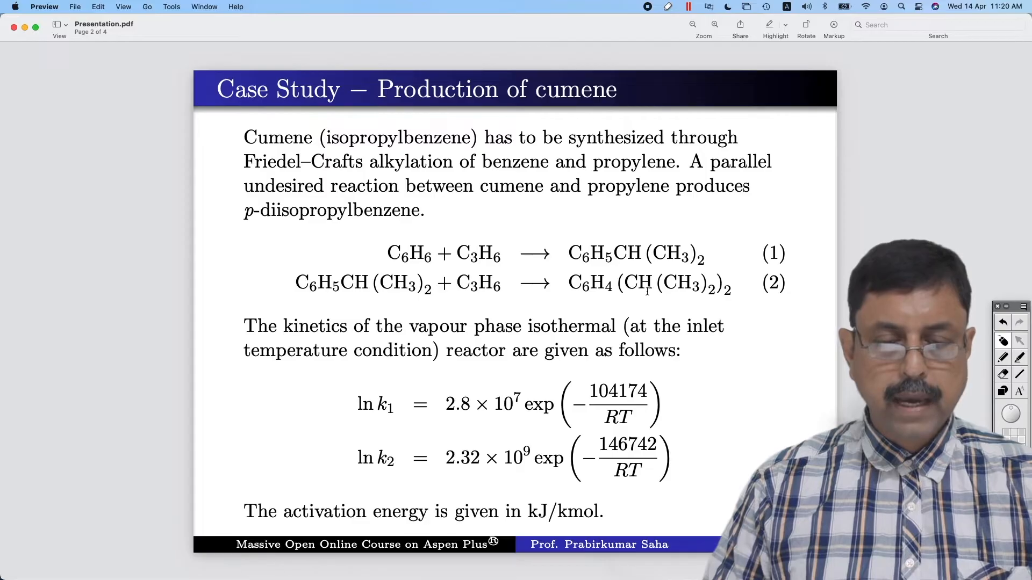
{"action": "key", "text": "super+Tab"}
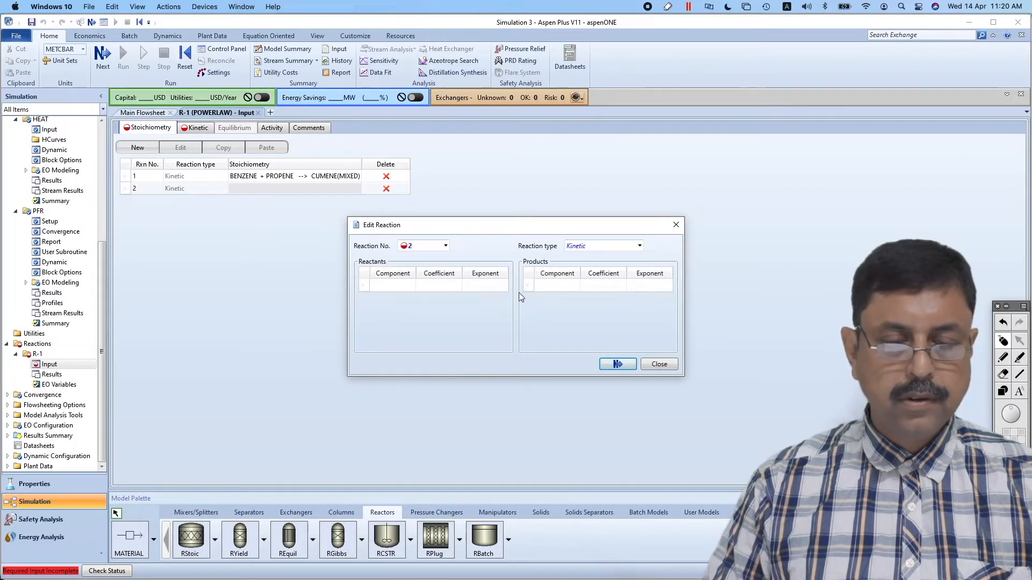
Select CUMENE and PROPENE as the reactants and P-DIPB as the product of reaction 2
{"action": "left_click", "coordinate": [411, 286]}
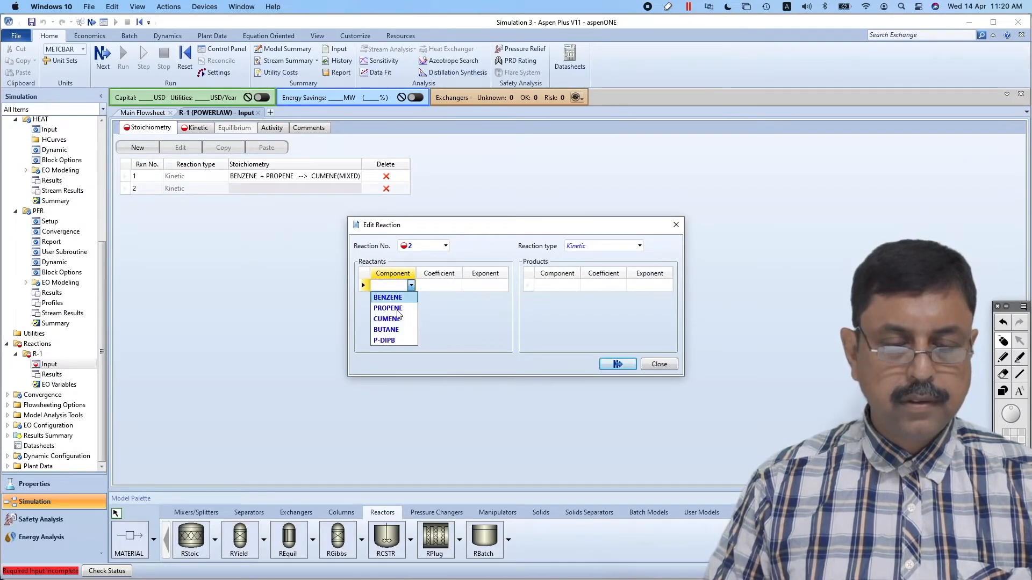
{"action": "left_click", "coordinate": [395, 319]}
{"action": "left_click", "coordinate": [411, 299]}
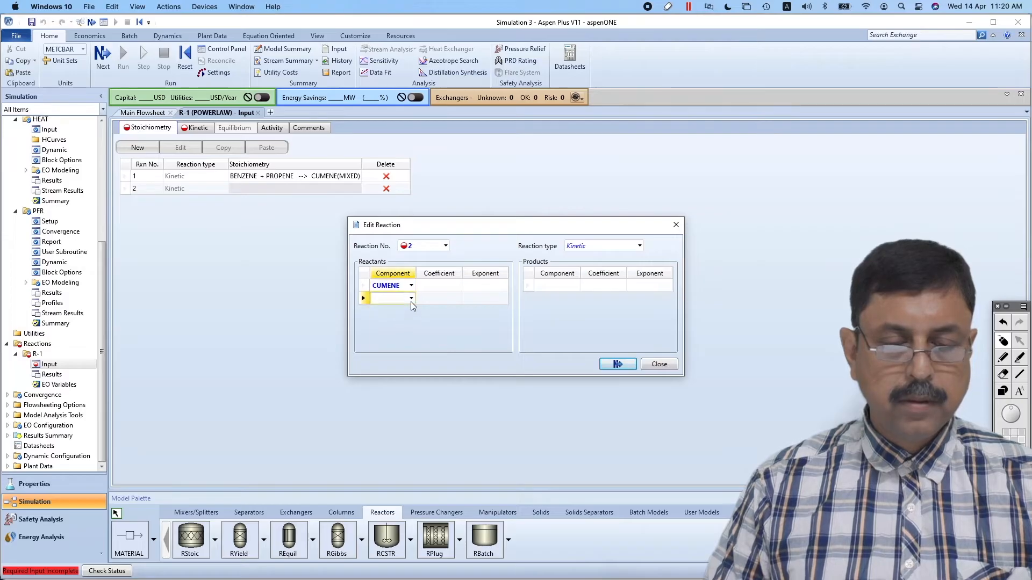
{"action": "left_click", "coordinate": [396, 321]}
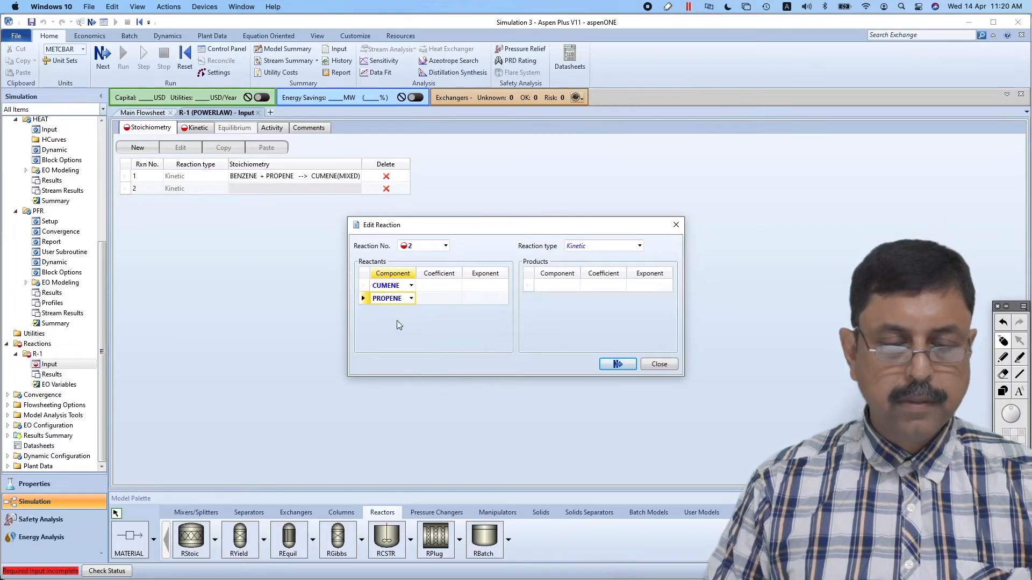
{"action": "left_click", "coordinate": [576, 286]}
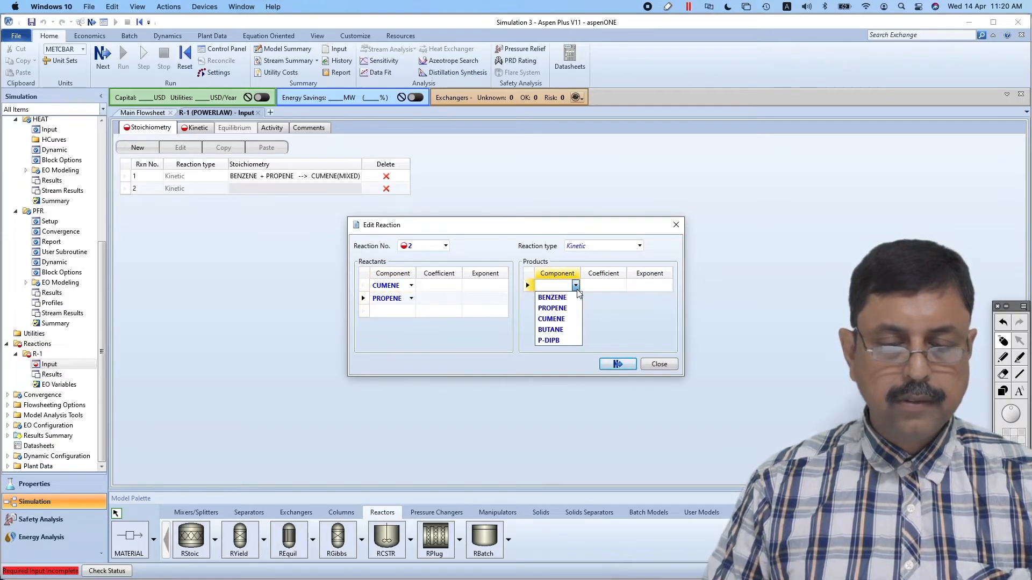
{"action": "left_click", "coordinate": [557, 339]}
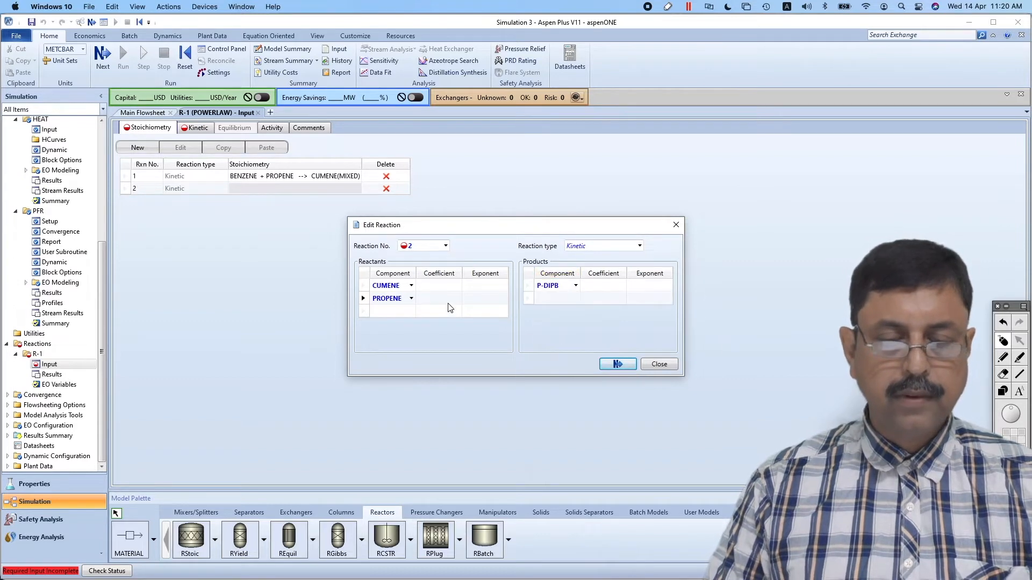
Set the coefficients of CUMENE and PROPENE in reaction 2 to -1 and their exponents to 1
{"action": "left_click", "coordinate": [446, 288]}
{"action": "type", "text": "-1"}
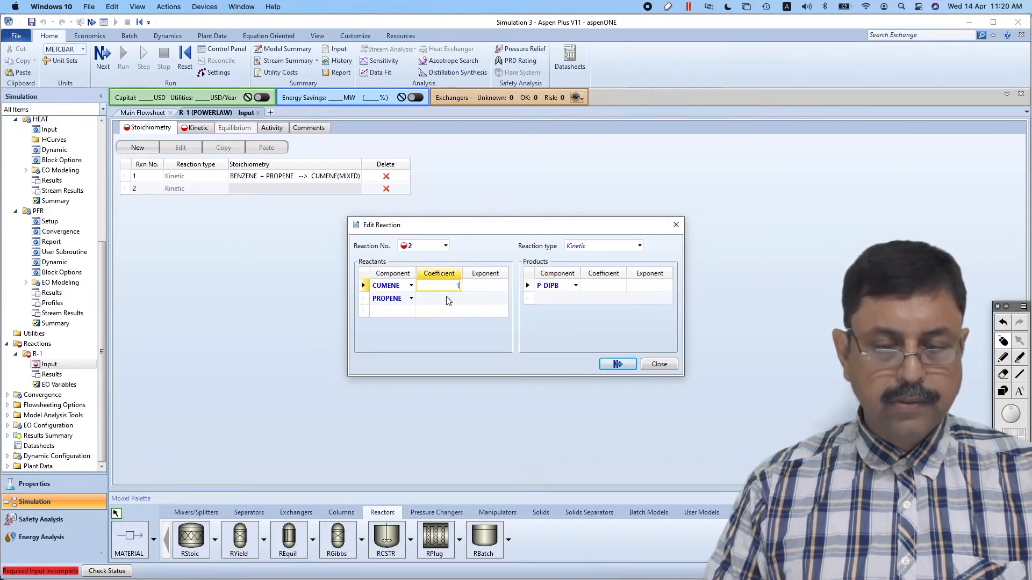
{"action": "left_click", "coordinate": [448, 299]}
{"action": "type", "text": "-1"}
{"action": "left_click", "coordinate": [497, 287]}
{"action": "type", "text": "1"}
{"action": "left_click", "coordinate": [497, 299]}
{"action": "type", "text": "1"}
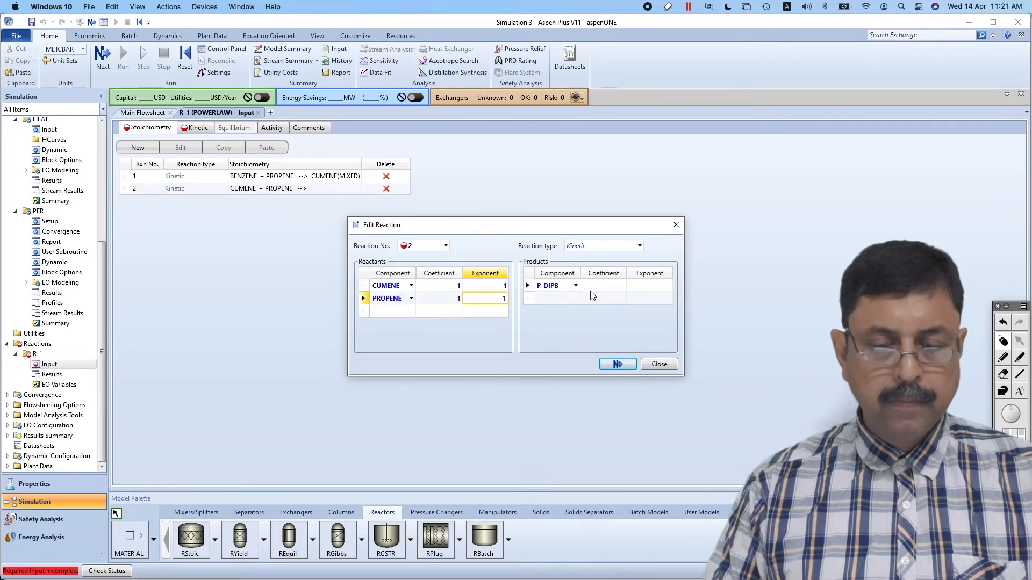
Set the coefficient of P-DIPB in reaction 2 to 1 and close the reaction editor
{"action": "left_click", "coordinate": [607, 286]}
{"action": "type", "text": "1"}
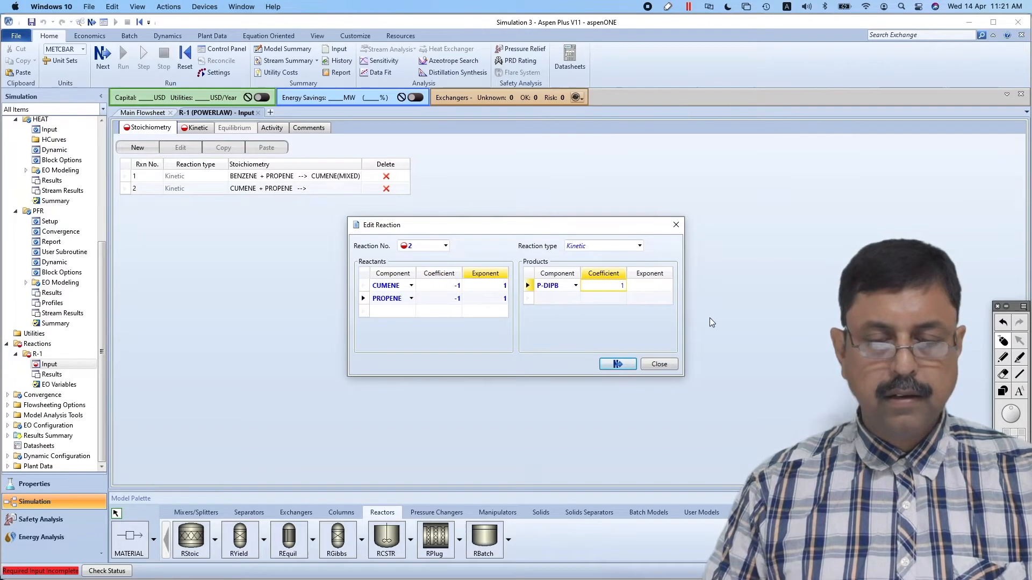
{"action": "left_click", "coordinate": [659, 365]}
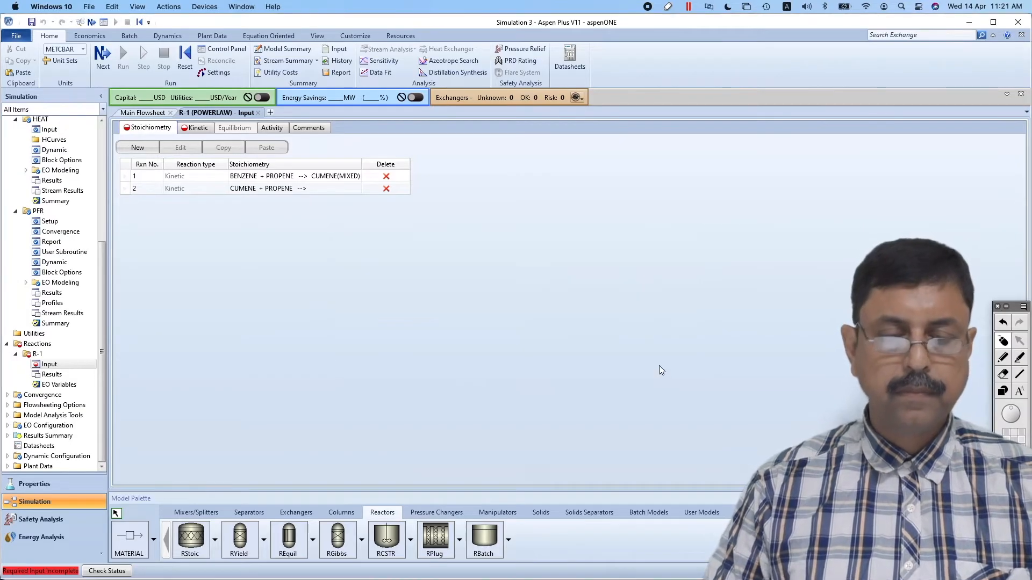
In R-1's kinetics, set reaction 1's reacting phase to Vapor and its k to 2.8e7, as given in Presentation.pdf
{"action": "left_click", "coordinate": [200, 129]}
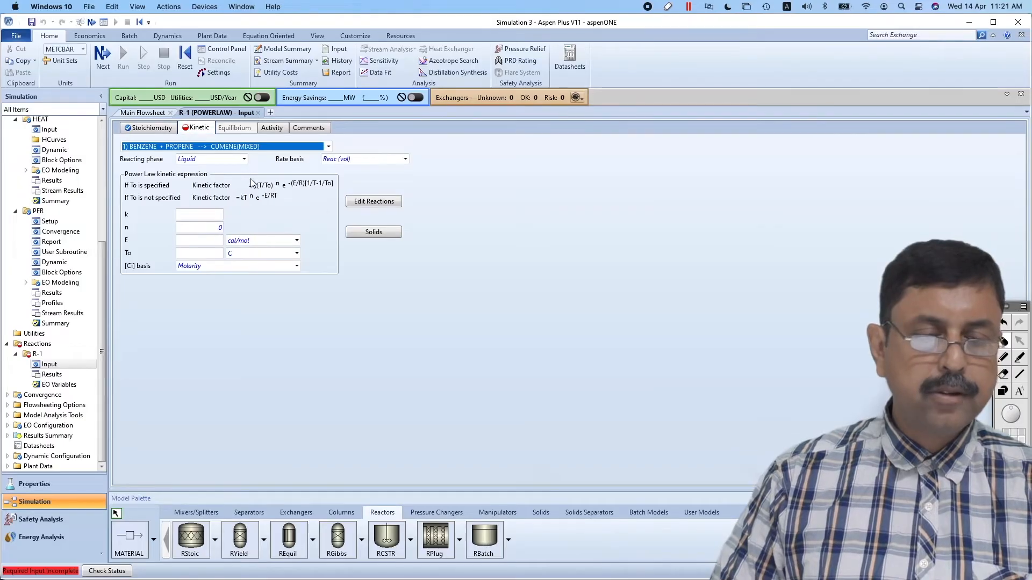
{"action": "left_click", "coordinate": [244, 159]}
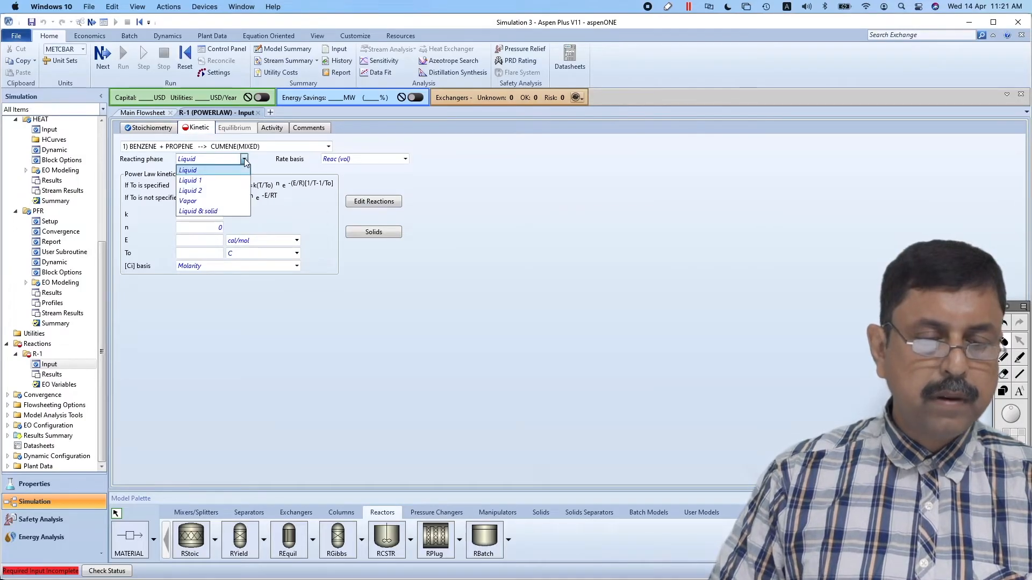
{"action": "left_click", "coordinate": [203, 201]}
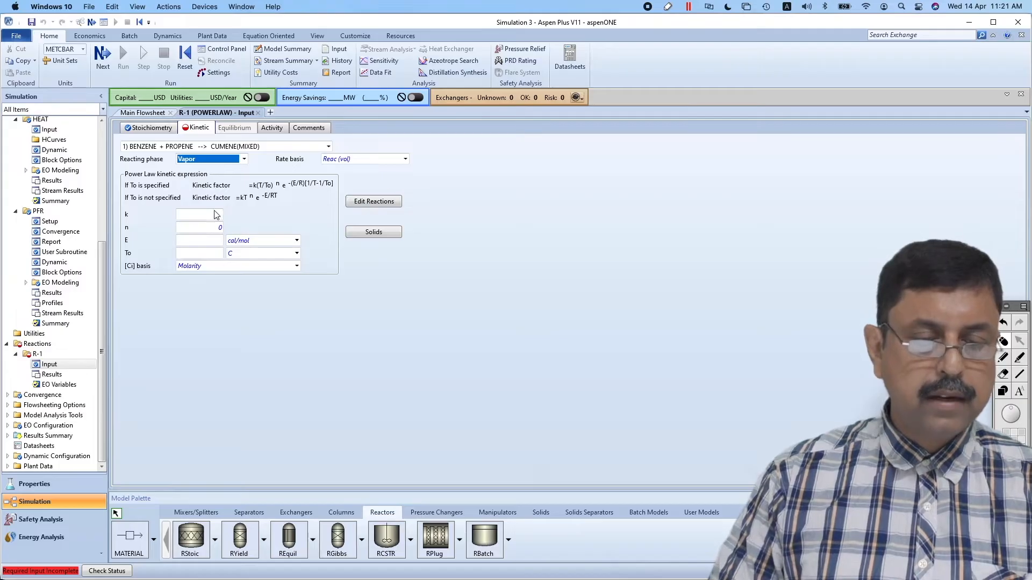
{"action": "left_click", "coordinate": [216, 215]}
{"action": "key", "text": "super+Tab"}
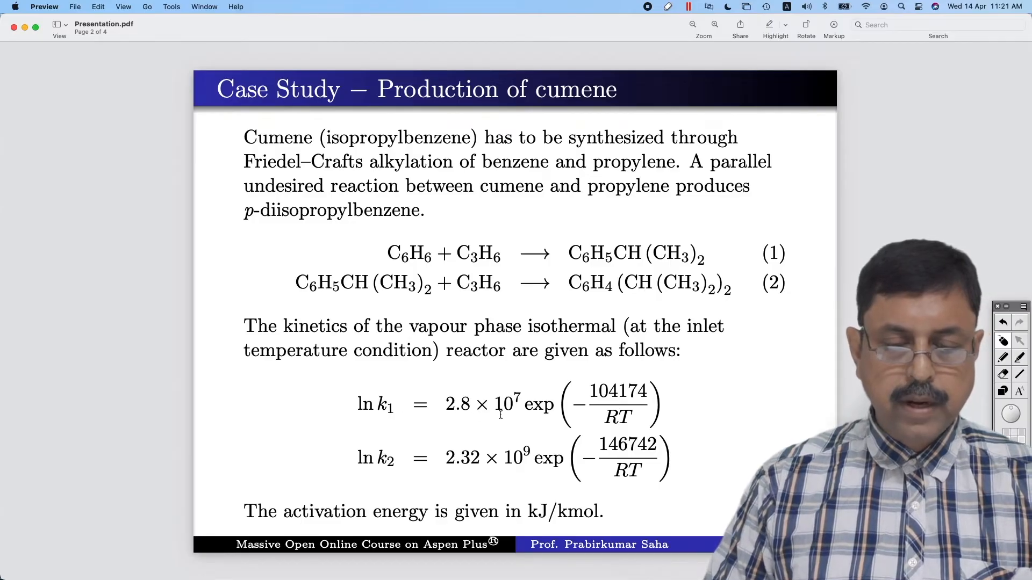
{"action": "key", "text": "super+Tab"}
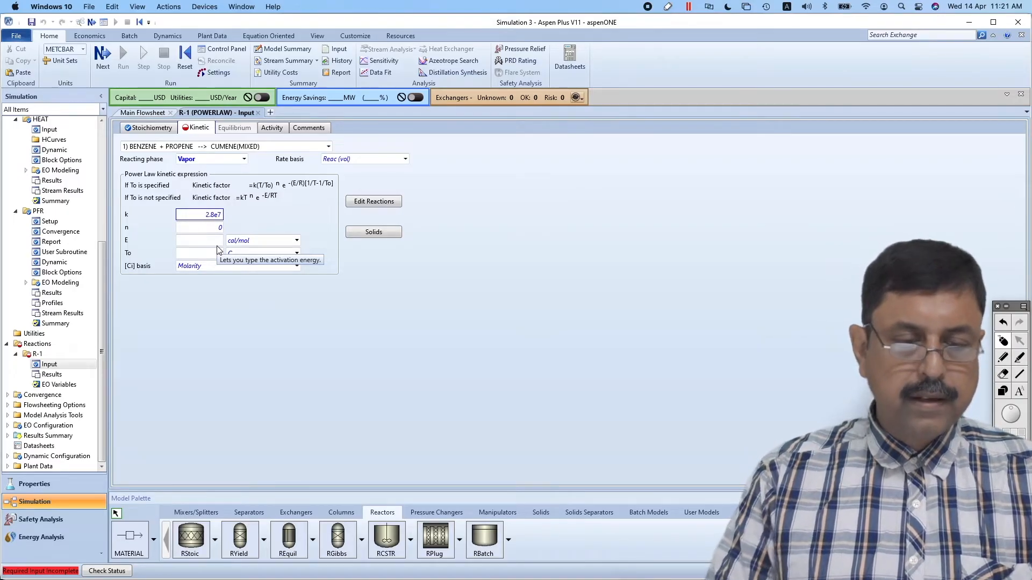
Set reaction 1's activation energy E to 104174 kJ/kmol, taking the value from Presentation.pdf
{"action": "left_click", "coordinate": [212, 241]}
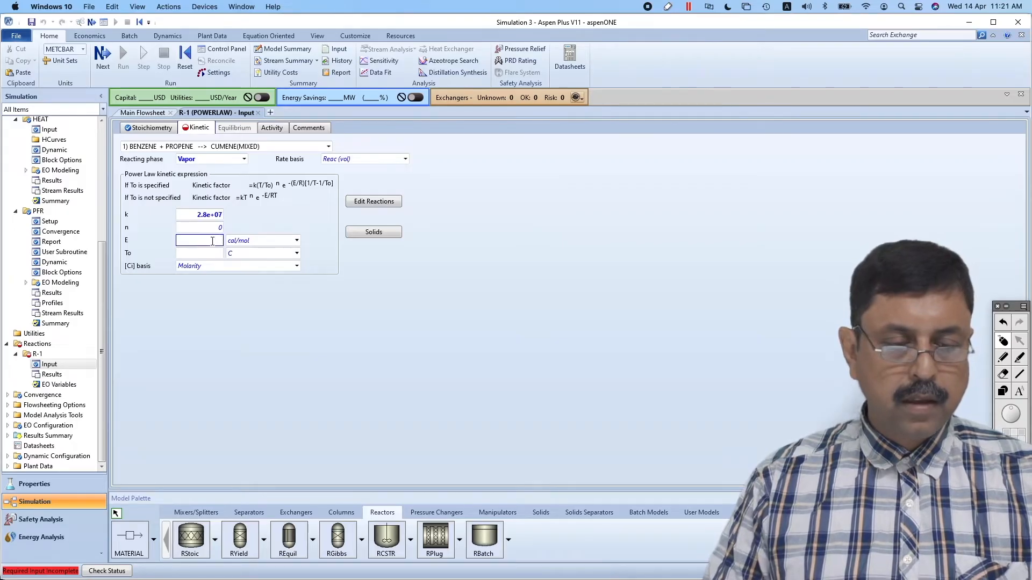
{"action": "key", "text": "super+Tab"}
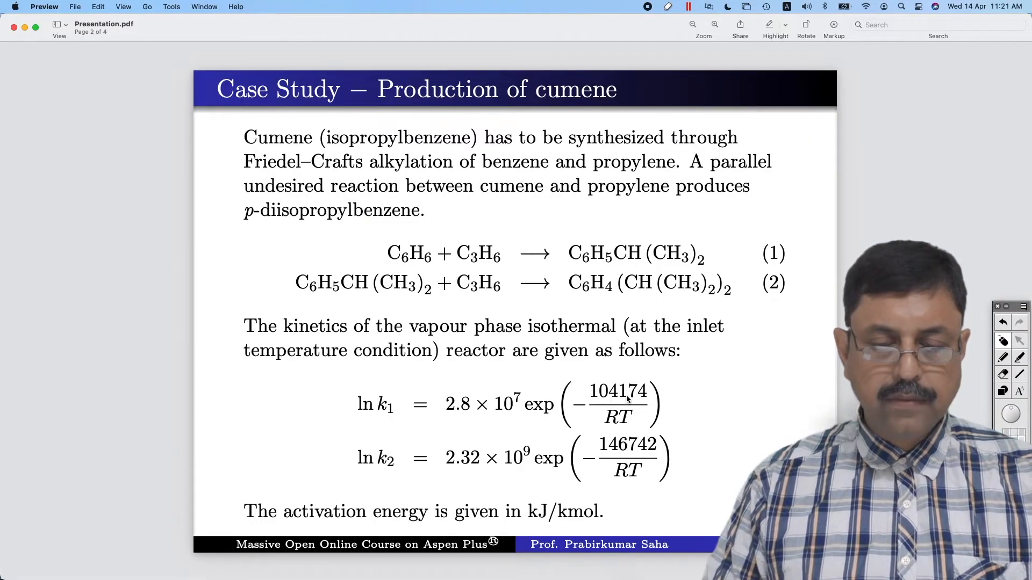
{"action": "key", "text": "super+Tab"}
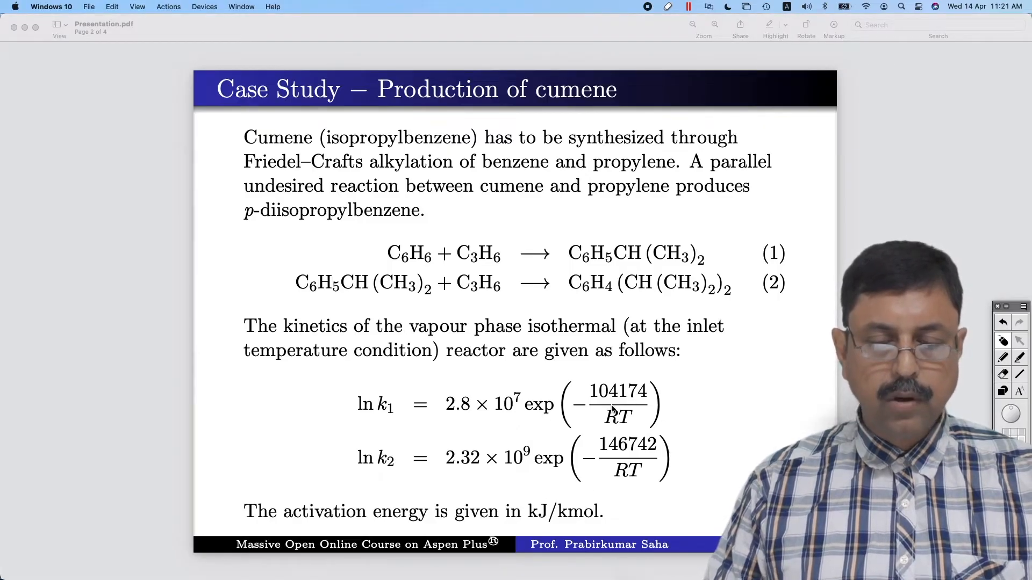
{"action": "key", "text": "super+Tab"}
{"action": "key", "text": "super+Tab"}
{"action": "key", "text": "super+Tab"}
{"action": "key", "text": "super+Tab"}
{"action": "type", "text": "104174"}
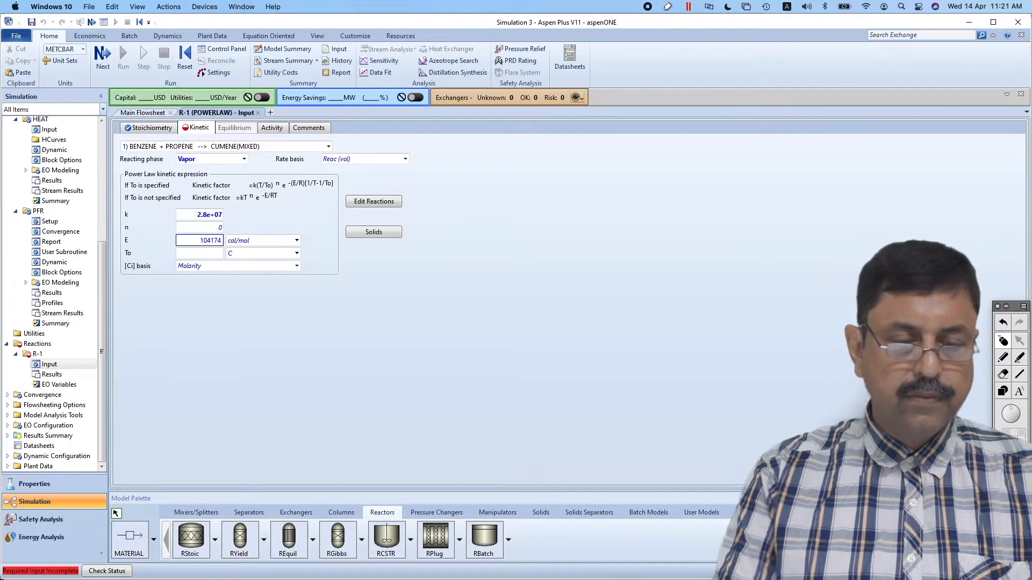
{"action": "left_click", "coordinate": [297, 241]}
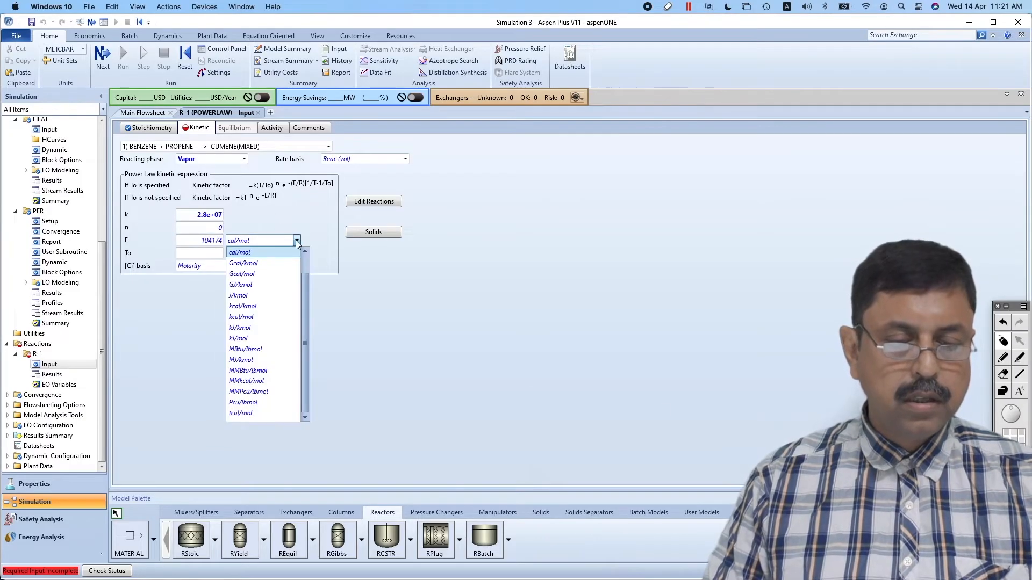
{"action": "left_click", "coordinate": [245, 329]}
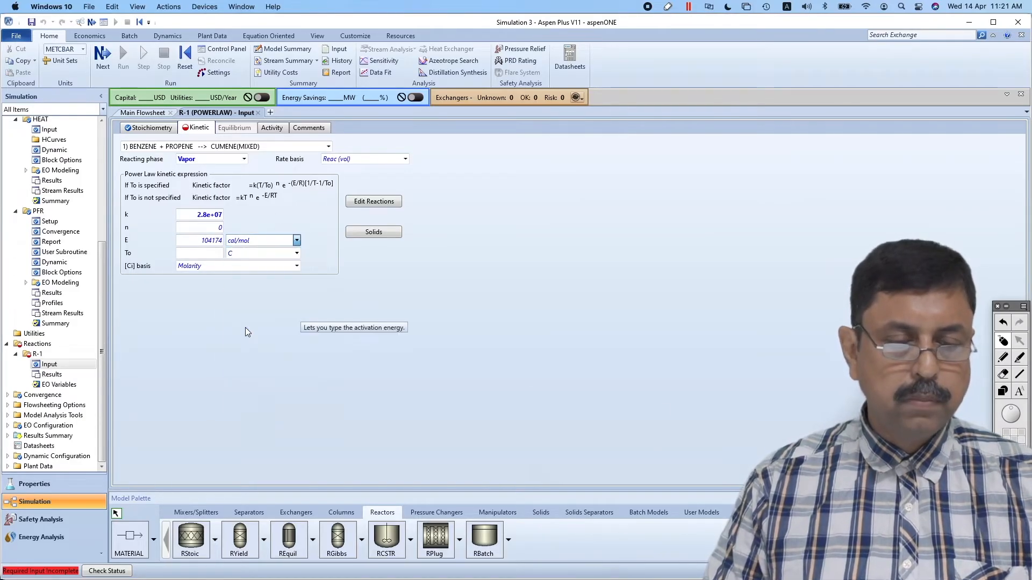
{"action": "left_click", "coordinate": [354, 276]}
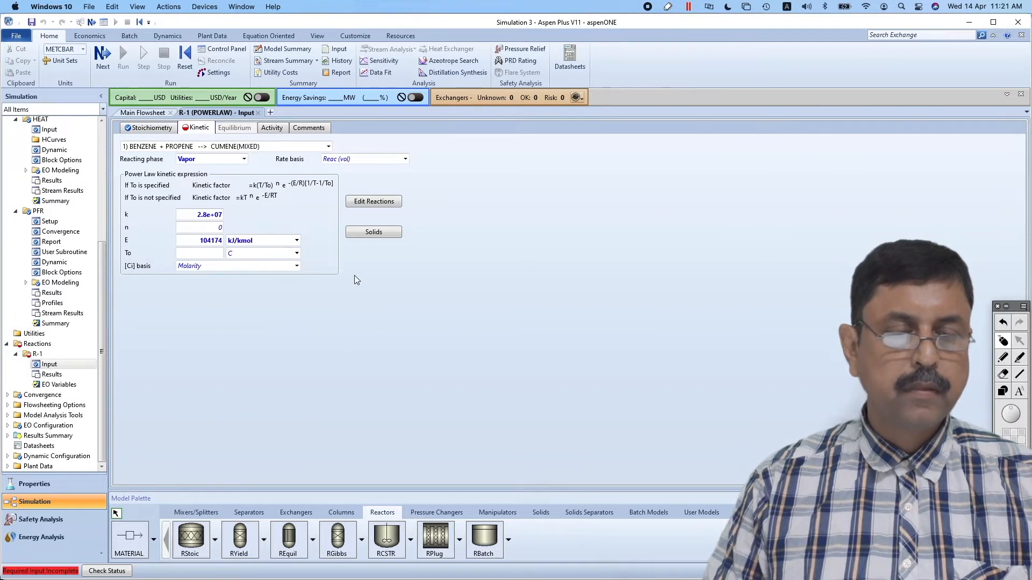
Switch the kinetics form to reaction 2, CUMENE + PROPENE to P-DIPB, and set its reacting phase to Vapor
{"action": "left_click", "coordinate": [328, 146]}
{"action": "left_click", "coordinate": [290, 168]}
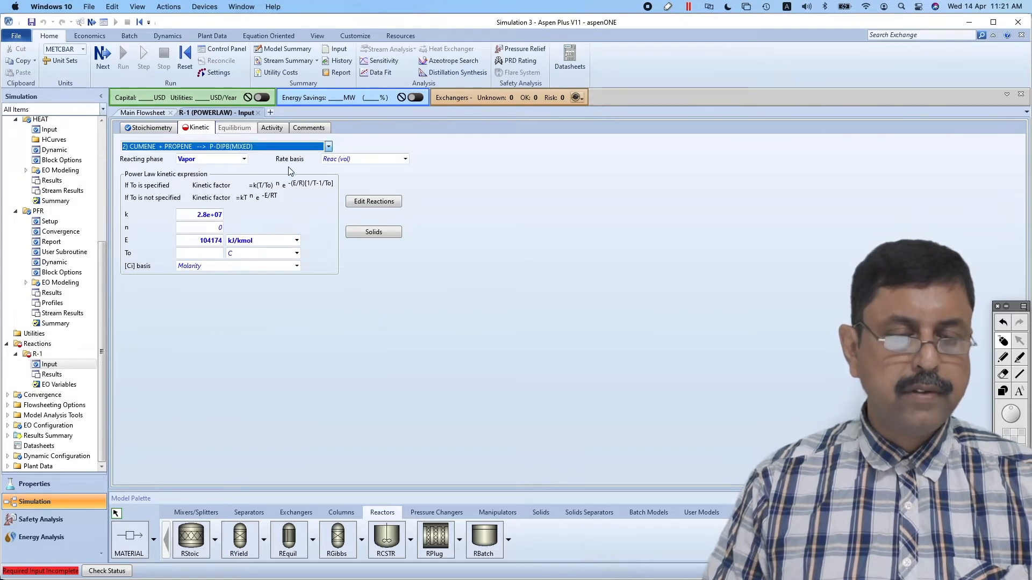
{"action": "left_click", "coordinate": [244, 159]}
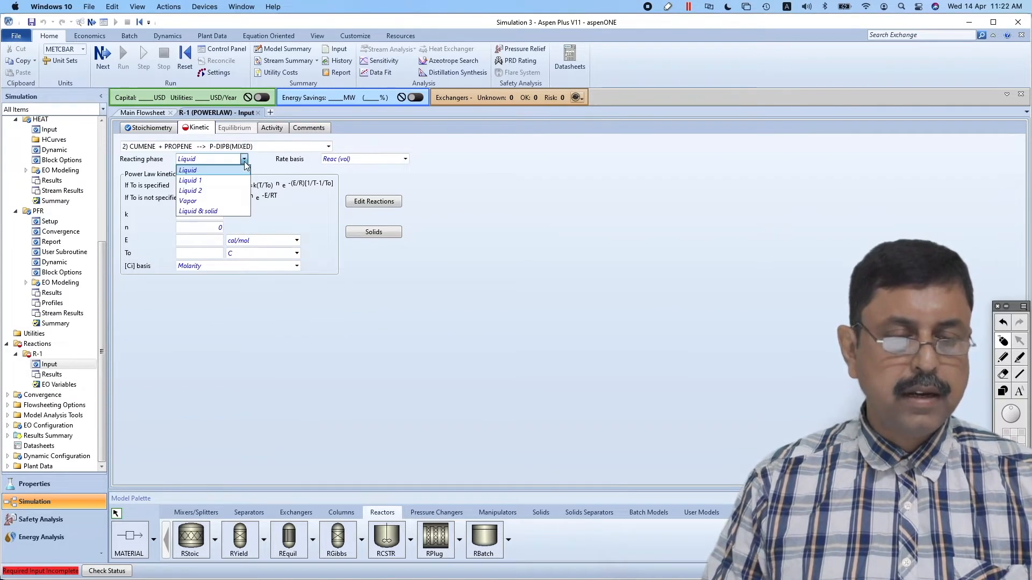
{"action": "left_click", "coordinate": [215, 201]}
Set reaction 2's k to 2.32e9, taking the value from Presentation.pdf
{"action": "left_click", "coordinate": [217, 215]}
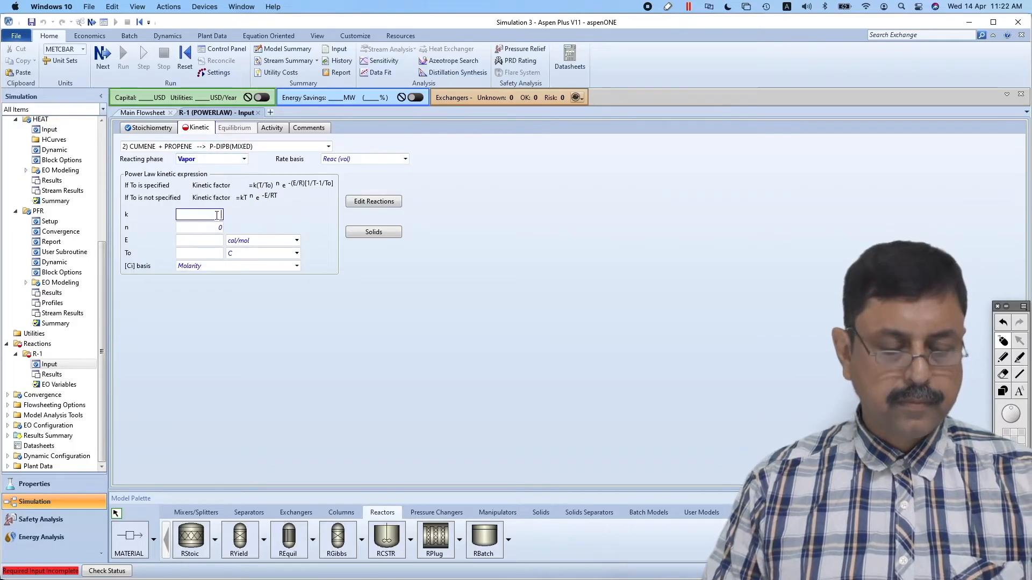
{"action": "key", "text": "super+Tab"}
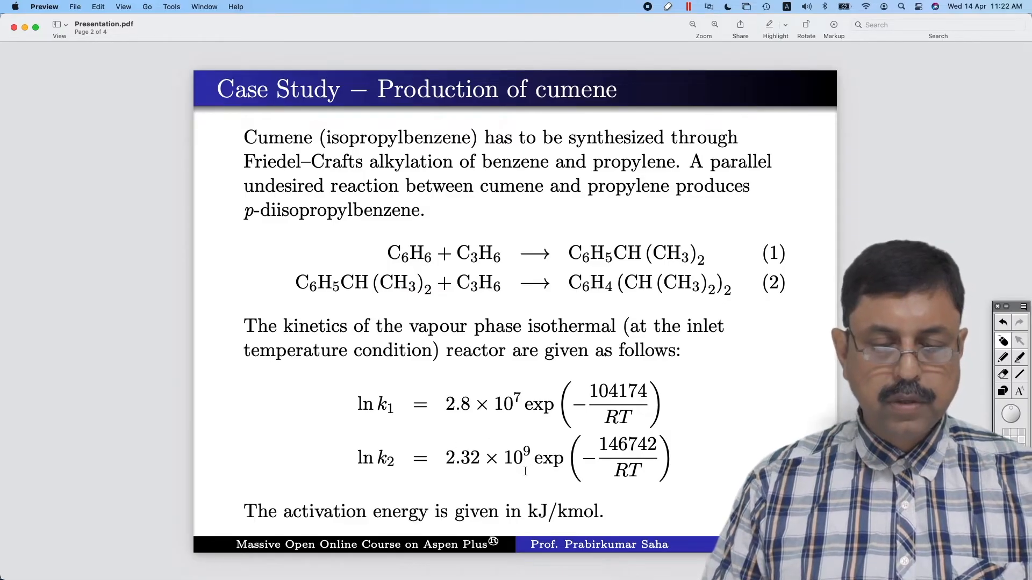
{"action": "key", "text": "super+Tab"}
{"action": "key", "text": "super+Tab"}
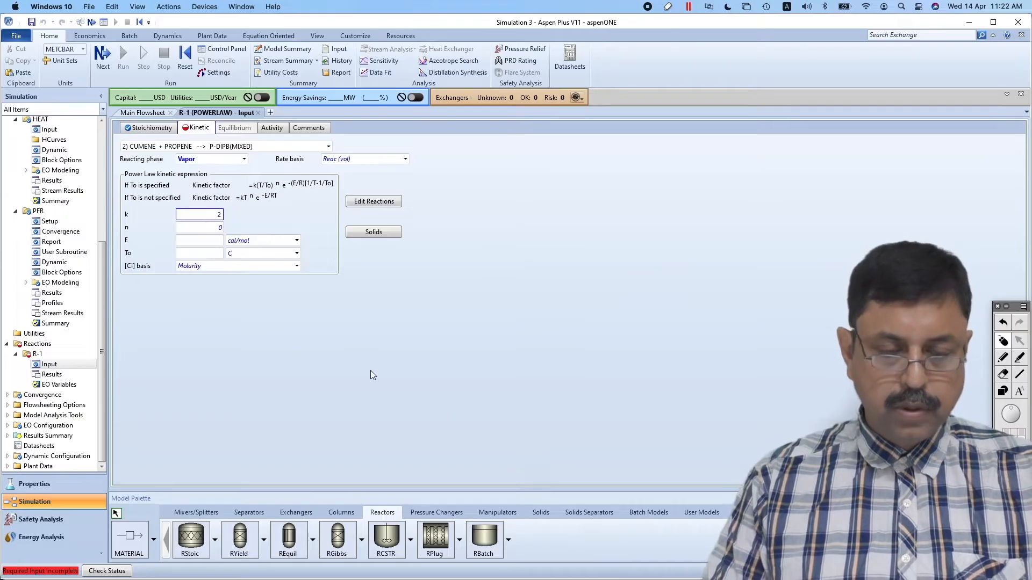
{"action": "type", "text": "2.32e9"}
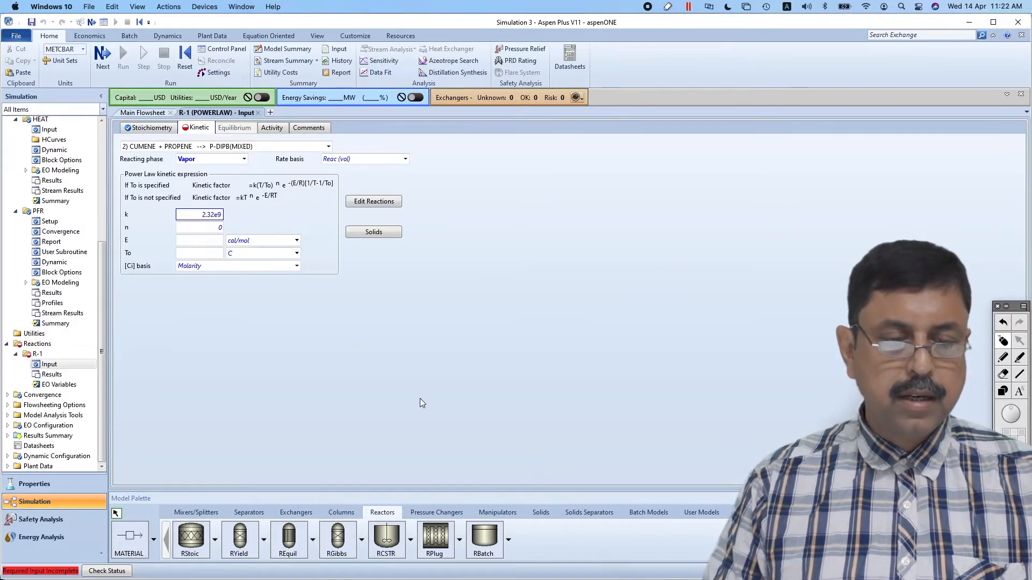
{"action": "key", "text": "Return"}
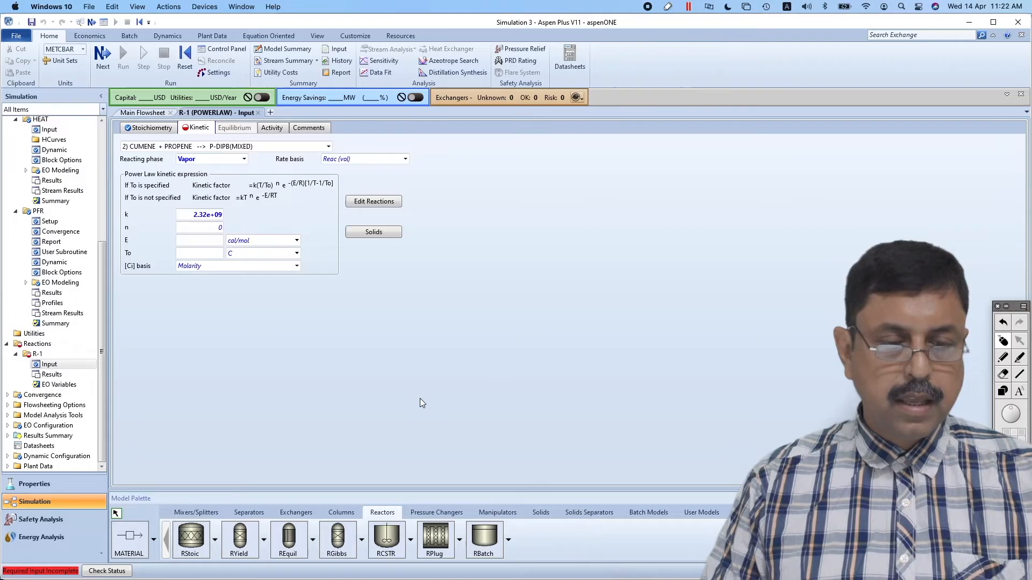
Set reaction 2's activation energy E to 146742 kJ/kmol, taking the value from Presentation.pdf
{"action": "key", "text": "super+Tab"}
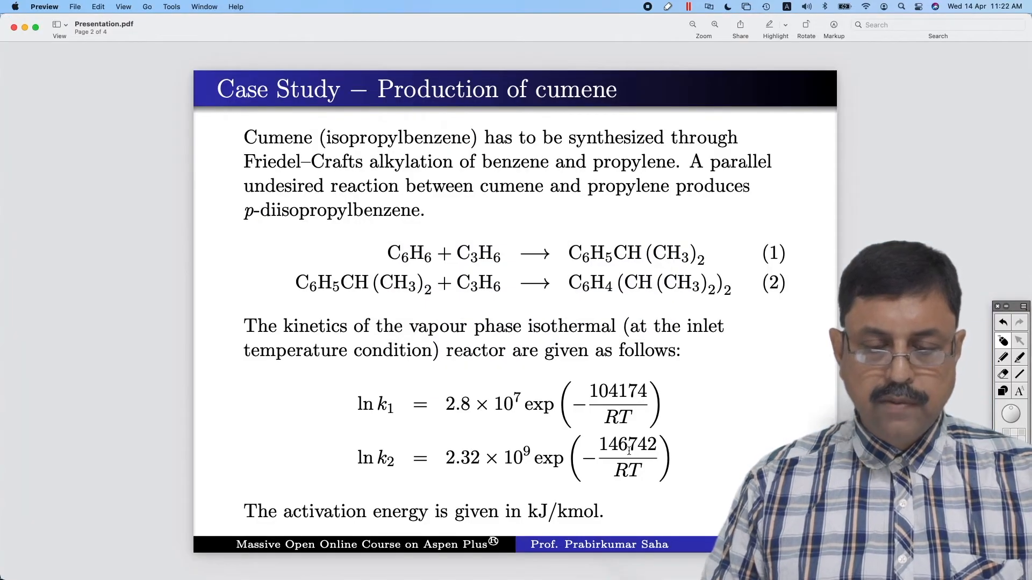
{"action": "key", "text": "super+Tab"}
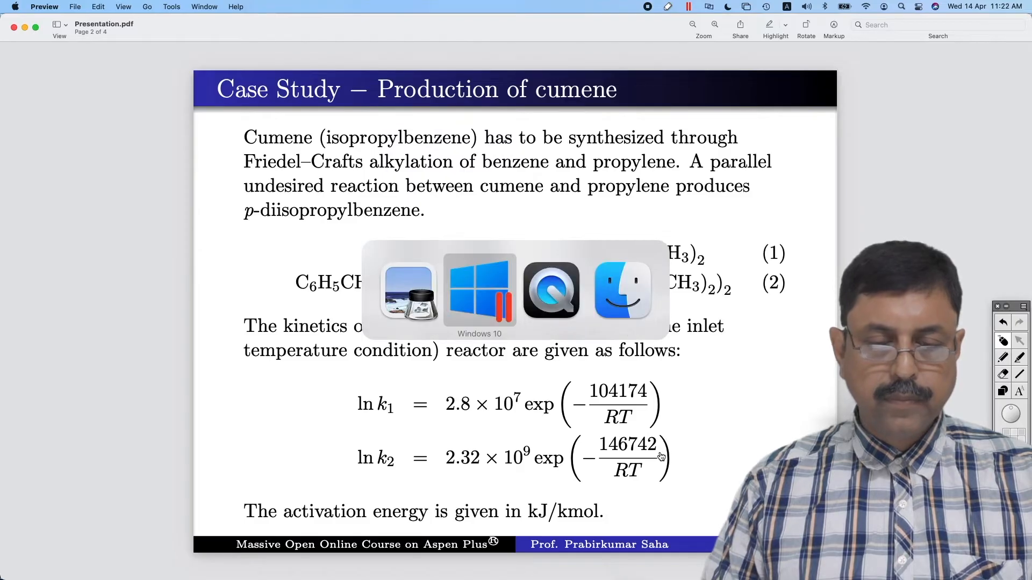
{"action": "key", "text": "super+Tab"}
{"action": "key", "text": "super+Tab"}
{"action": "key", "text": "super+Tab"}
{"action": "key", "text": "super+Tab"}
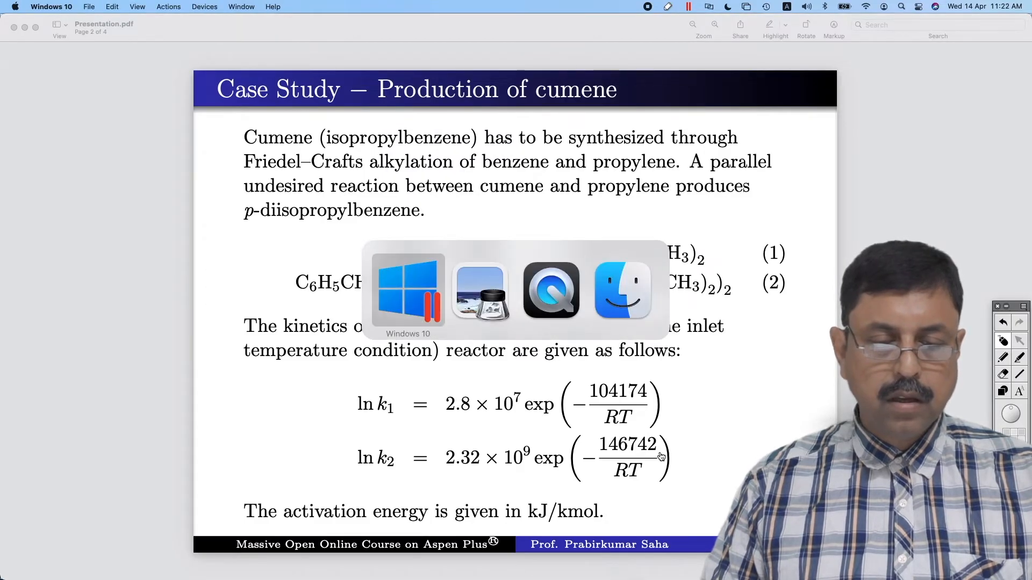
{"action": "left_click", "coordinate": [207, 240]}
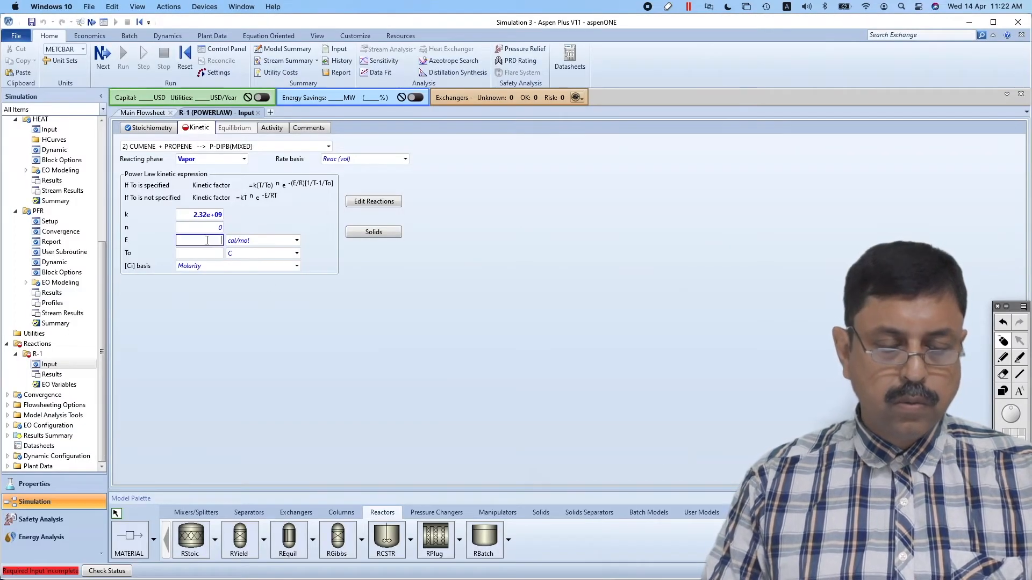
{"action": "type", "text": "146742"}
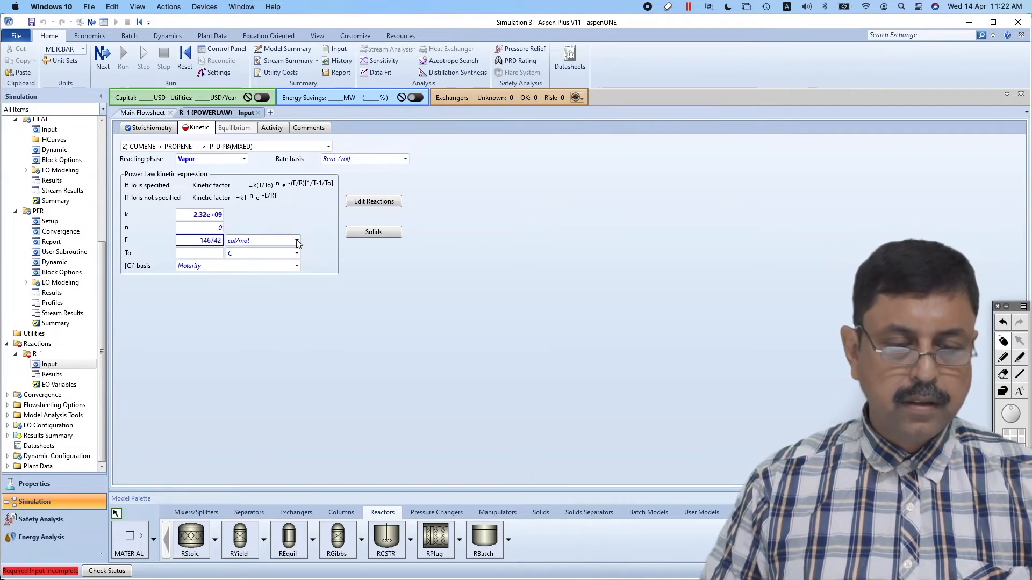
{"action": "left_click", "coordinate": [297, 241]}
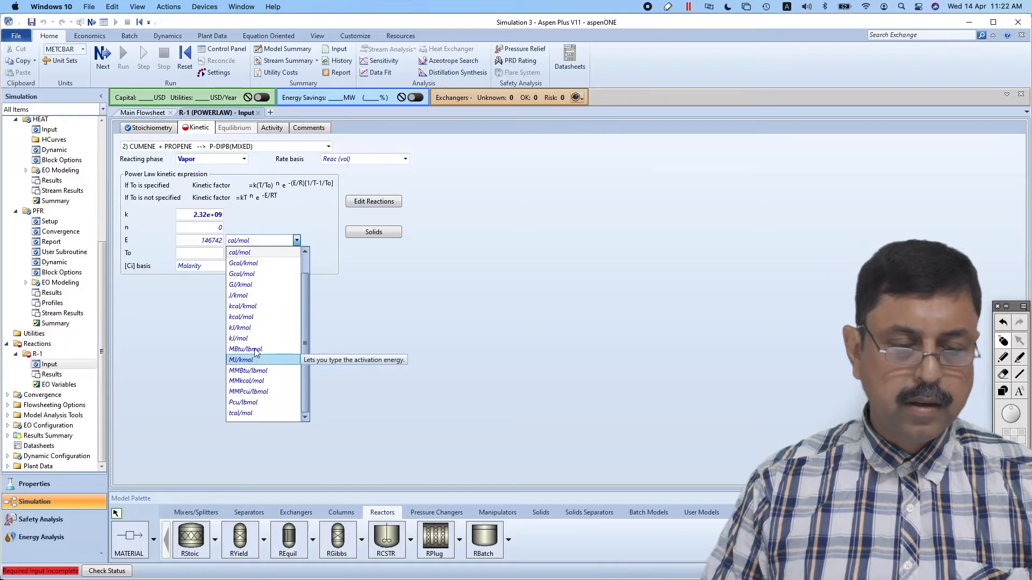
{"action": "left_click", "coordinate": [248, 327]}
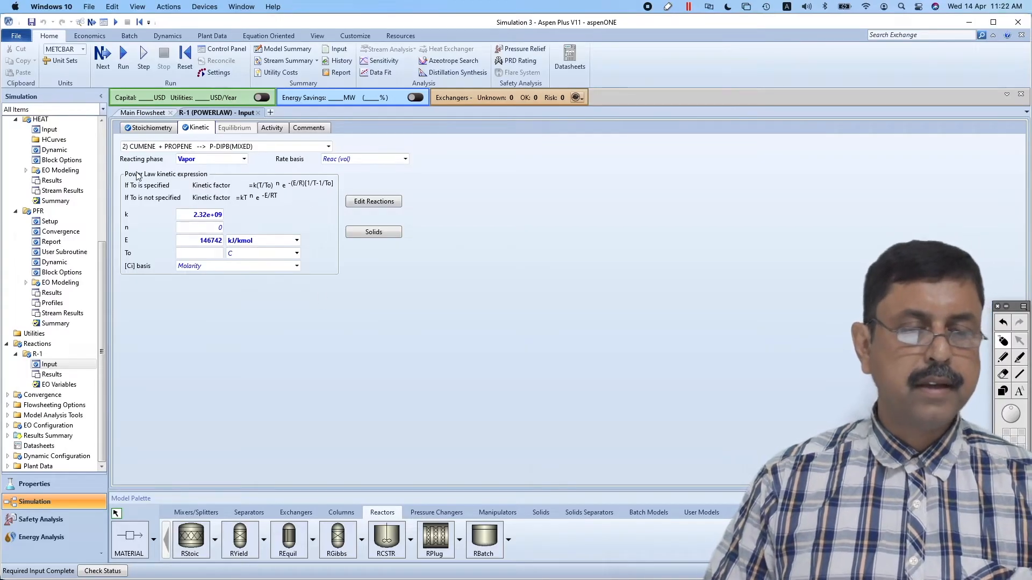
Run the simulation and examine the component mole flows in the PFR block's stream results
{"action": "left_click", "coordinate": [123, 60]}
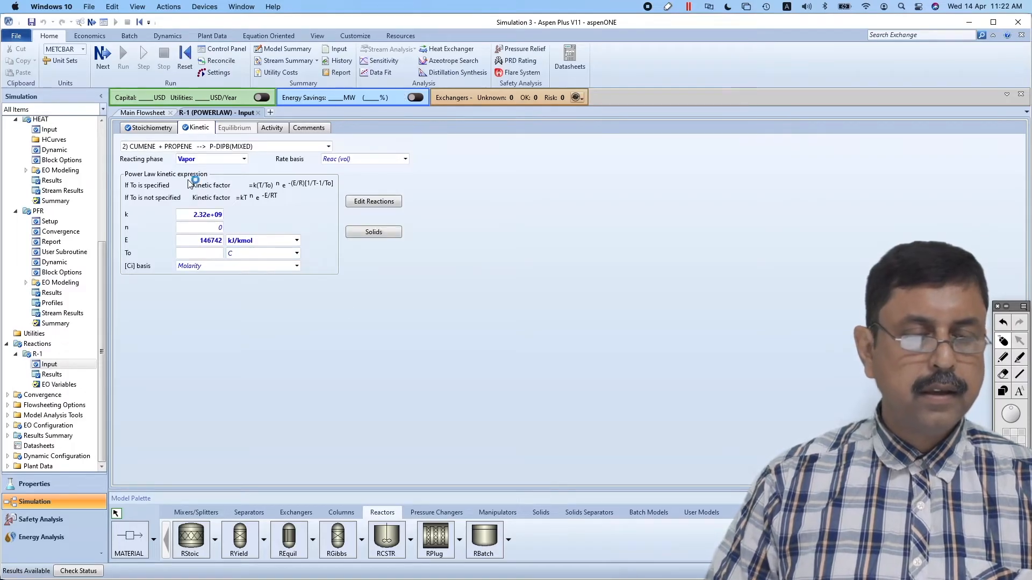
{"action": "left_click", "coordinate": [63, 313]}
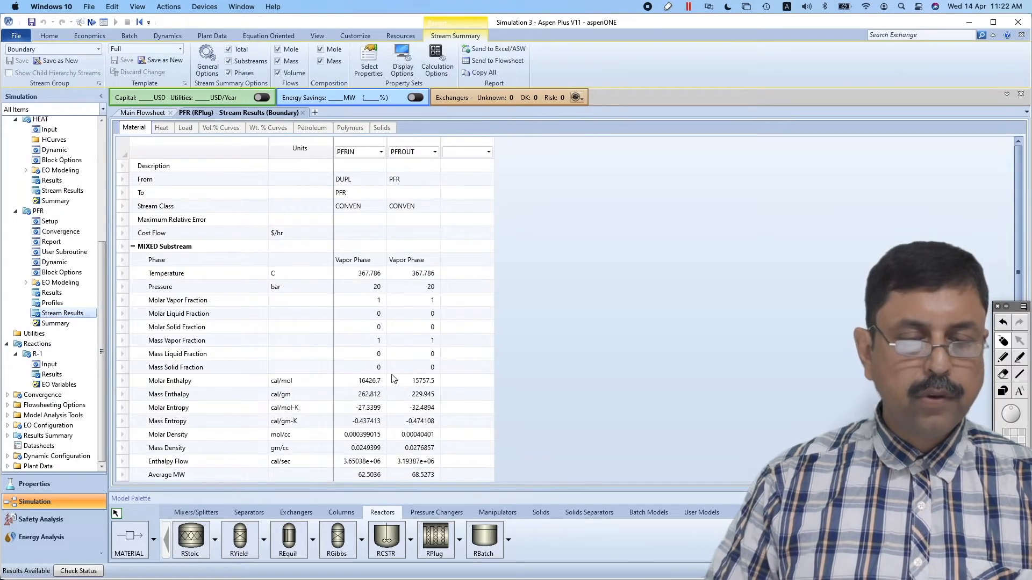
{"action": "scroll", "coordinate": [393, 379], "scroll_direction": "down", "scroll_amount": 3}
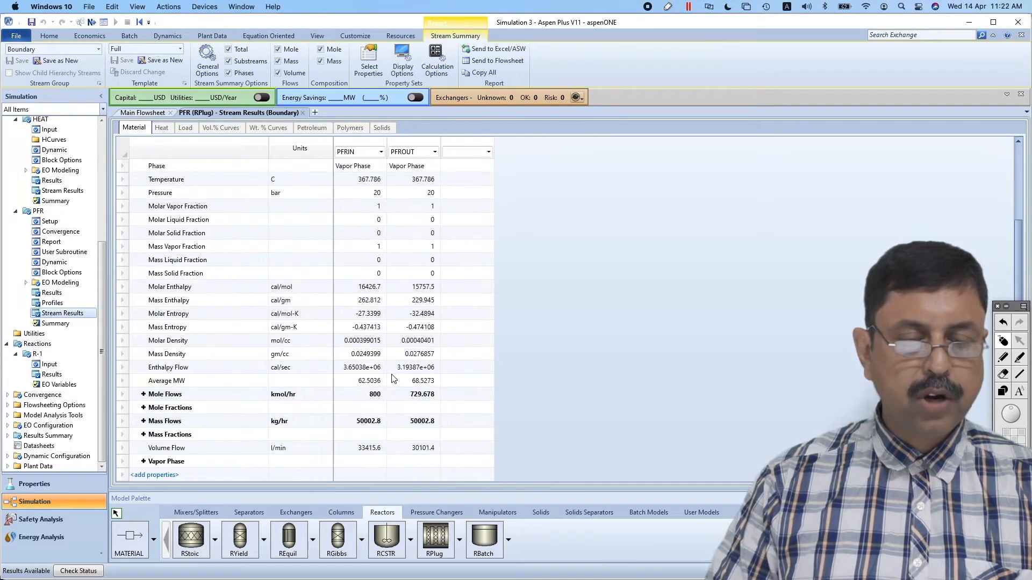
{"action": "left_click", "coordinate": [144, 394]}
{"action": "scroll", "coordinate": [490, 418], "scroll_direction": "down", "scroll_amount": 2}
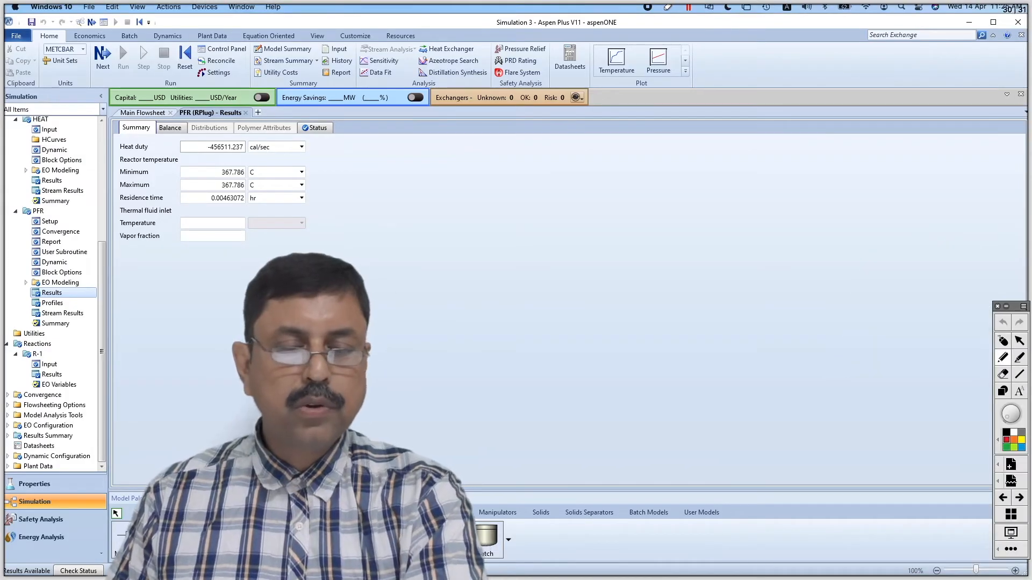
Annotate the screen with two feed arrows labelled 20° that merge into a circled heater symbol
{"action": "mouse_move", "coordinate": [425, 224]}
{"action": "left_mouse_down"}
{"action": "mouse_move", "coordinate": [520, 219]}
{"action": "mouse_move", "coordinate": [508, 233]}
{"action": "left_mouse_up"}
{"action": "left_click_drag", "start_coordinate": [435, 284], "coordinate": [522, 275]}
{"action": "left_click_drag", "start_coordinate": [519, 272], "coordinate": [513, 283]}
{"action": "left_click_drag", "start_coordinate": [521, 206], "coordinate": [536, 216]}
{"action": "left_click_drag", "start_coordinate": [539, 204], "coordinate": [555, 192]}
{"action": "left_click_drag", "start_coordinate": [533, 265], "coordinate": [546, 277]}
{"action": "left_click_drag", "start_coordinate": [550, 267], "coordinate": [555, 259]}
{"action": "mouse_move", "coordinate": [562, 254]}
{"action": "left_mouse_down"}
{"action": "mouse_move", "coordinate": [608, 239]}
{"action": "mouse_move", "coordinate": [639, 244]}
{"action": "left_mouse_up"}
{"action": "left_click_drag", "start_coordinate": [580, 263], "coordinate": [639, 244]}
{"action": "mouse_move", "coordinate": [648, 225]}
{"action": "left_mouse_down"}
{"action": "mouse_move", "coordinate": [631, 255]}
{"action": "mouse_move", "coordinate": [649, 231]}
{"action": "left_mouse_up"}
{"action": "mouse_move", "coordinate": [628, 277]}
{"action": "left_mouse_down"}
{"action": "mouse_move", "coordinate": [668, 197]}
{"action": "mouse_move", "coordinate": [674, 208]}
{"action": "left_mouse_up"}
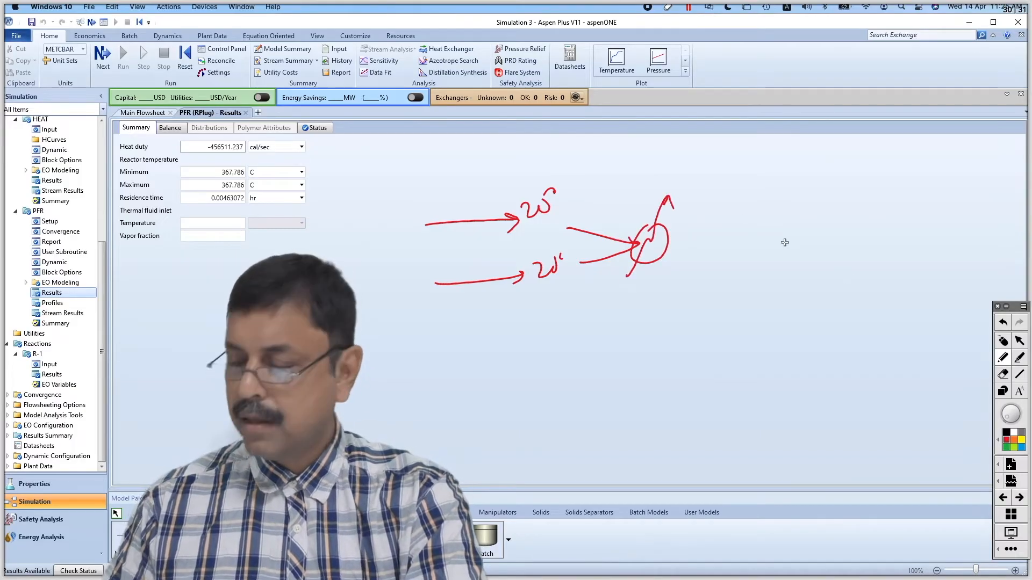
Annotate the heater's outlet with an arrow labelled 20° that leads into a reactor outline
{"action": "left_click_drag", "start_coordinate": [663, 251], "coordinate": [735, 245]}
{"action": "left_click_drag", "start_coordinate": [726, 240], "coordinate": [727, 257]}
{"action": "mouse_move", "coordinate": [681, 218]}
{"action": "left_mouse_down"}
{"action": "mouse_move", "coordinate": [695, 230]}
{"action": "mouse_move", "coordinate": [707, 215]}
{"action": "left_mouse_up"}
{"action": "left_click_drag", "start_coordinate": [718, 200], "coordinate": [719, 205]}
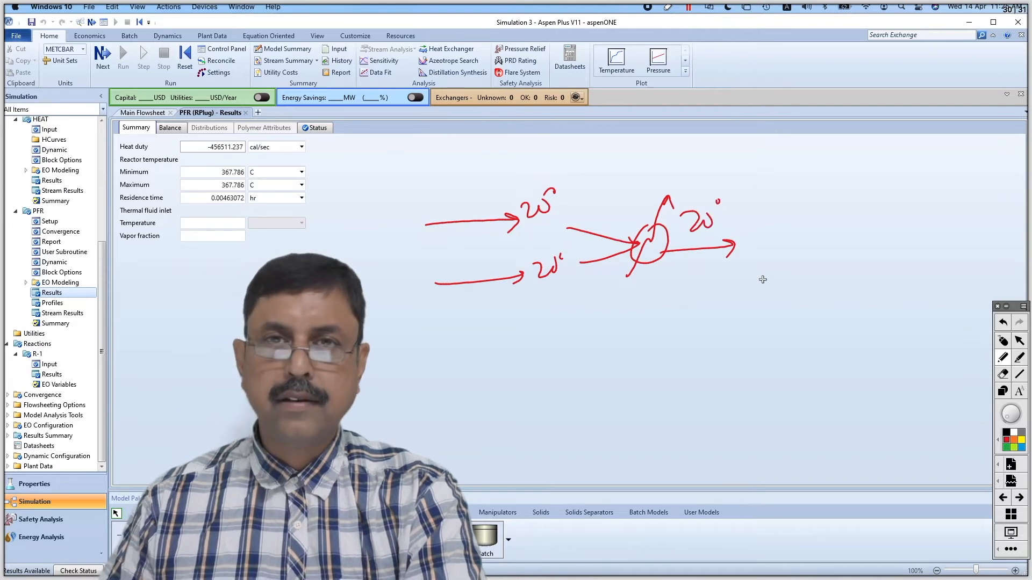
{"action": "left_click_drag", "start_coordinate": [732, 239], "coordinate": [737, 271]}
{"action": "mouse_move", "coordinate": [730, 235]}
{"action": "left_mouse_down"}
{"action": "mouse_move", "coordinate": [863, 230]}
{"action": "mouse_move", "coordinate": [729, 272]}
{"action": "left_mouse_up"}
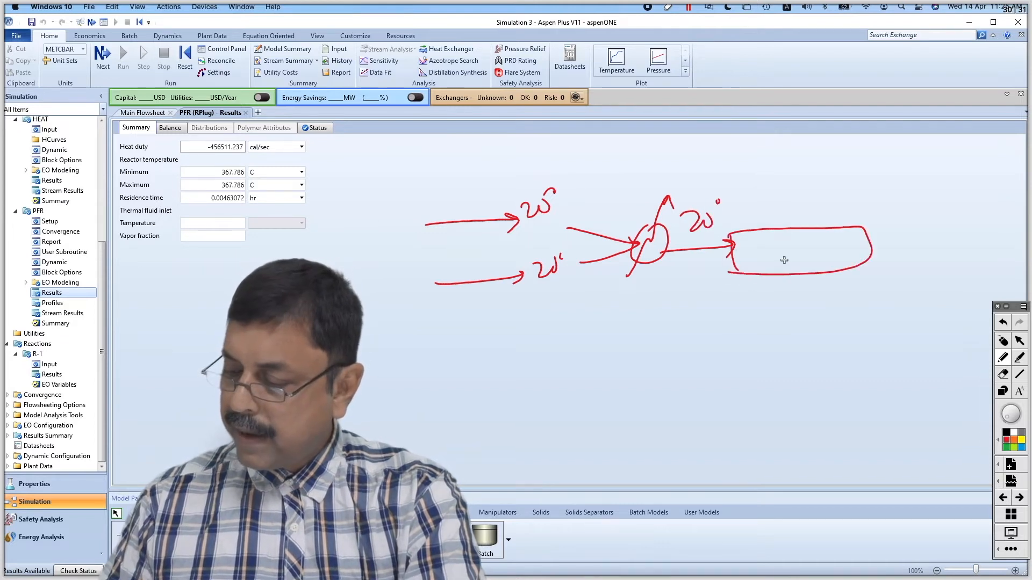
Write the operating temperature inside the sketched reactor and add a product arrow labelled 370°C, underlining the label
{"action": "left_click_drag", "start_coordinate": [855, 236], "coordinate": [926, 228]}
{"action": "left_click_drag", "start_coordinate": [762, 246], "coordinate": [770, 266]}
{"action": "left_click_drag", "start_coordinate": [798, 243], "coordinate": [782, 267]}
{"action": "left_click_drag", "start_coordinate": [807, 246], "coordinate": [809, 258]}
{"action": "left_click_drag", "start_coordinate": [813, 240], "coordinate": [836, 262]}
{"action": "left_click_drag", "start_coordinate": [742, 257], "coordinate": [760, 266]}
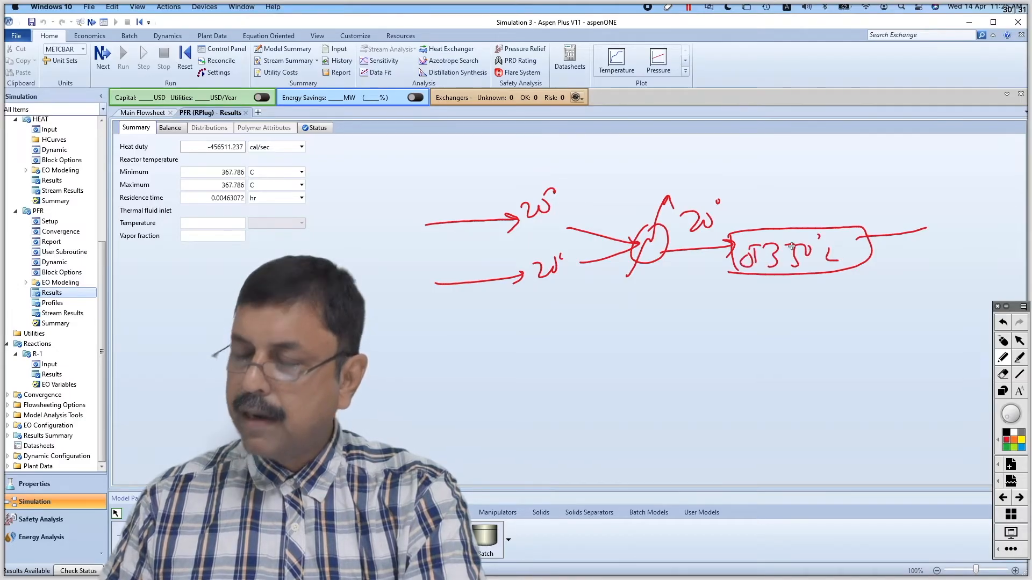
{"action": "left_click_drag", "start_coordinate": [832, 260], "coordinate": [838, 262]}
{"action": "left_click_drag", "start_coordinate": [913, 224], "coordinate": [917, 240]}
{"action": "mouse_move", "coordinate": [905, 253]}
{"action": "left_mouse_down"}
{"action": "mouse_move", "coordinate": [908, 271]}
{"action": "mouse_move", "coordinate": [949, 258]}
{"action": "left_mouse_up"}
{"action": "left_click_drag", "start_coordinate": [961, 248], "coordinate": [984, 273]}
{"action": "left_click_drag", "start_coordinate": [940, 287], "coordinate": [1008, 280]}
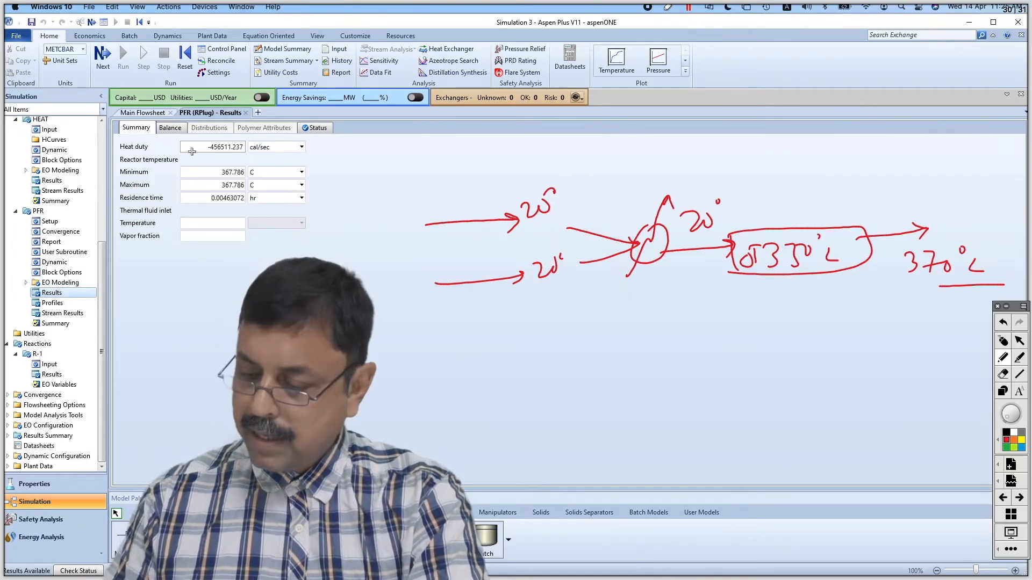
Circle the minimum reactor temperature and emphasise the second feed arrow, heater symbol and 20° outlet label in the sketch
{"action": "mouse_move", "coordinate": [243, 167]}
{"action": "left_mouse_down"}
{"action": "mouse_move", "coordinate": [214, 171]}
{"action": "mouse_move", "coordinate": [245, 185]}
{"action": "mouse_move", "coordinate": [236, 165]}
{"action": "left_mouse_up"}
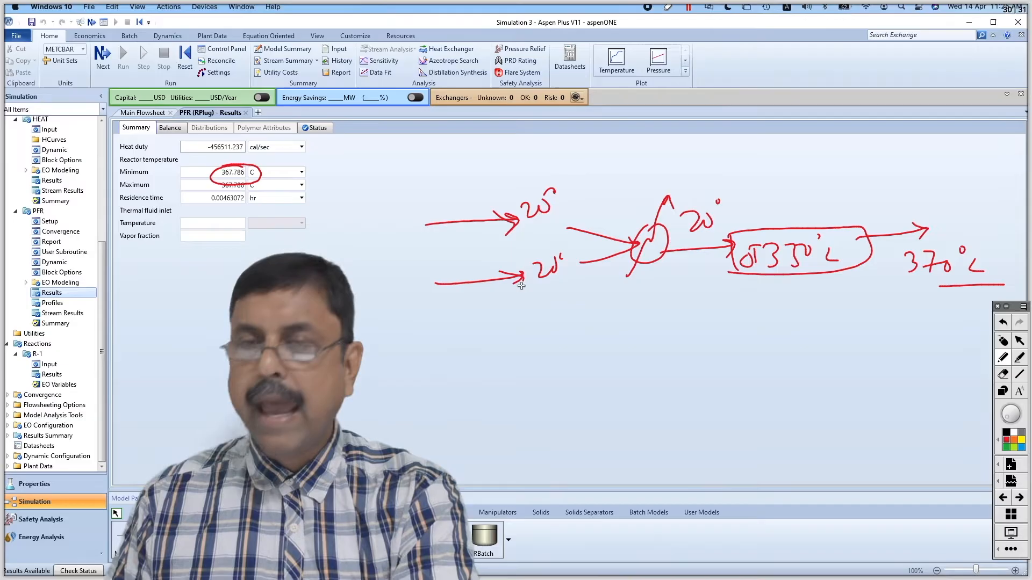
{"action": "left_click_drag", "start_coordinate": [521, 286], "coordinate": [515, 296]}
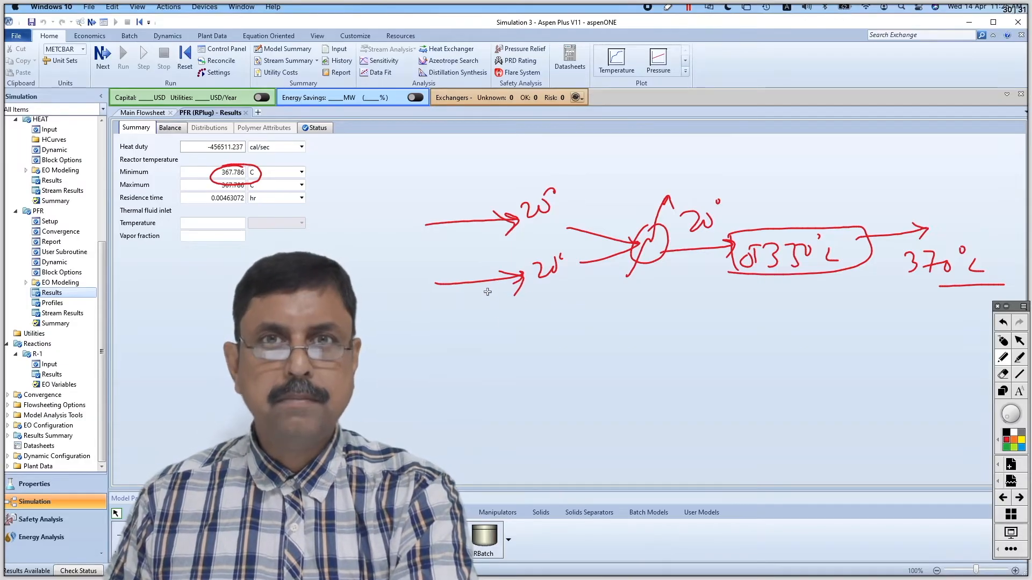
{"action": "mouse_move", "coordinate": [661, 230]}
{"action": "left_mouse_down"}
{"action": "mouse_move", "coordinate": [669, 254]}
{"action": "mouse_move", "coordinate": [646, 230]}
{"action": "left_mouse_up"}
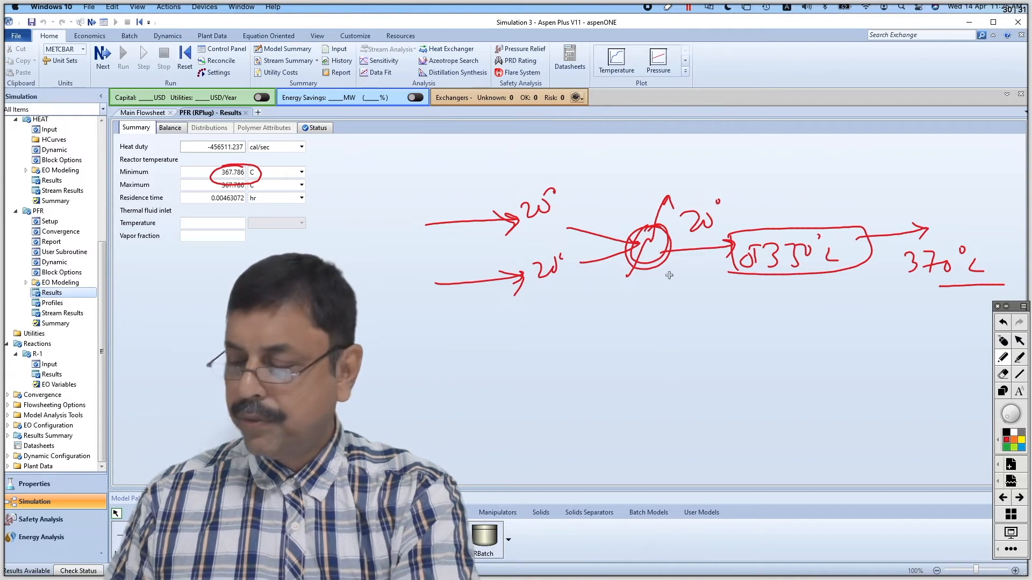
{"action": "left_click_drag", "start_coordinate": [657, 268], "coordinate": [685, 262]}
{"action": "left_click_drag", "start_coordinate": [683, 217], "coordinate": [705, 233]}
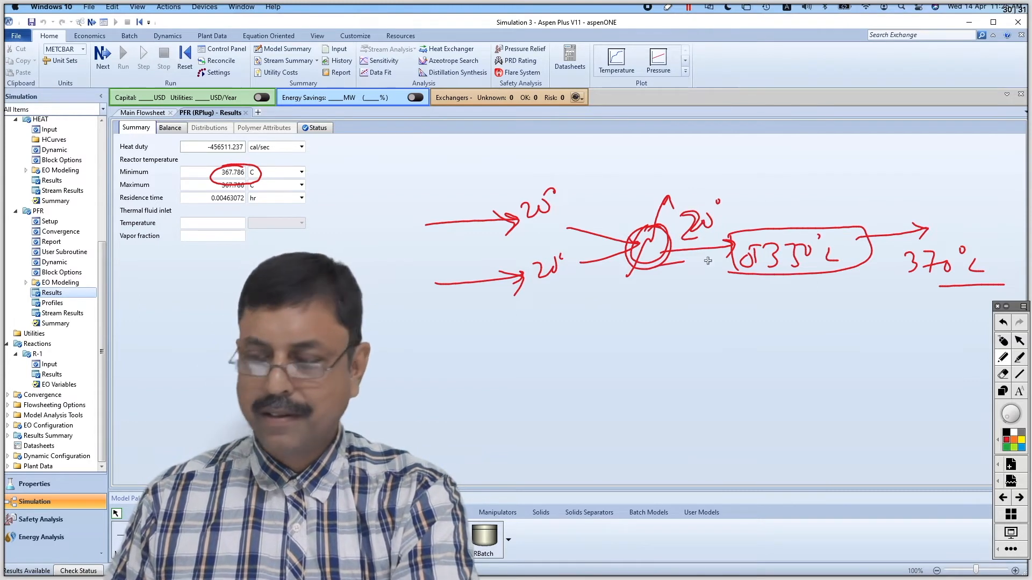
Add a downward arrow under the heater outlet in the sketch and write an underlined 17.786°C beneath it
{"action": "left_click_drag", "start_coordinate": [689, 273], "coordinate": [690, 305]}
{"action": "left_click_drag", "start_coordinate": [683, 295], "coordinate": [699, 293]}
{"action": "mouse_move", "coordinate": [652, 314]}
{"action": "left_mouse_down"}
{"action": "mouse_move", "coordinate": [651, 340]}
{"action": "mouse_move", "coordinate": [678, 316]}
{"action": "mouse_move", "coordinate": [669, 344]}
{"action": "mouse_move", "coordinate": [704, 325]}
{"action": "left_mouse_up"}
{"action": "left_click", "coordinate": [688, 342]}
{"action": "left_click_drag", "start_coordinate": [683, 323], "coordinate": [689, 357]}
{"action": "left_click_drag", "start_coordinate": [717, 324], "coordinate": [711, 346]}
{"action": "left_click_drag", "start_coordinate": [728, 317], "coordinate": [729, 317]}
{"action": "left_click_drag", "start_coordinate": [735, 334], "coordinate": [738, 349]}
{"action": "left_click_drag", "start_coordinate": [635, 376], "coordinate": [732, 363]}
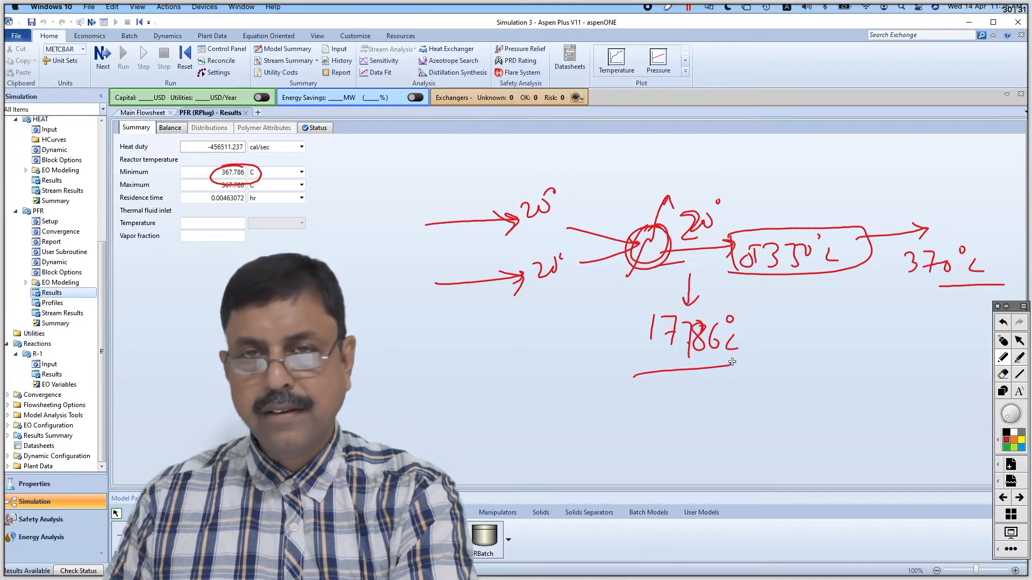
Underline the sketched reactor's temperature and write an underlined 367.786° below the product label
{"action": "left_click_drag", "start_coordinate": [786, 286], "coordinate": [830, 280]}
{"action": "mouse_move", "coordinate": [849, 325]}
{"action": "left_mouse_down"}
{"action": "mouse_move", "coordinate": [881, 326]}
{"action": "mouse_move", "coordinate": [896, 354]}
{"action": "mouse_move", "coordinate": [973, 349]}
{"action": "left_mouse_up"}
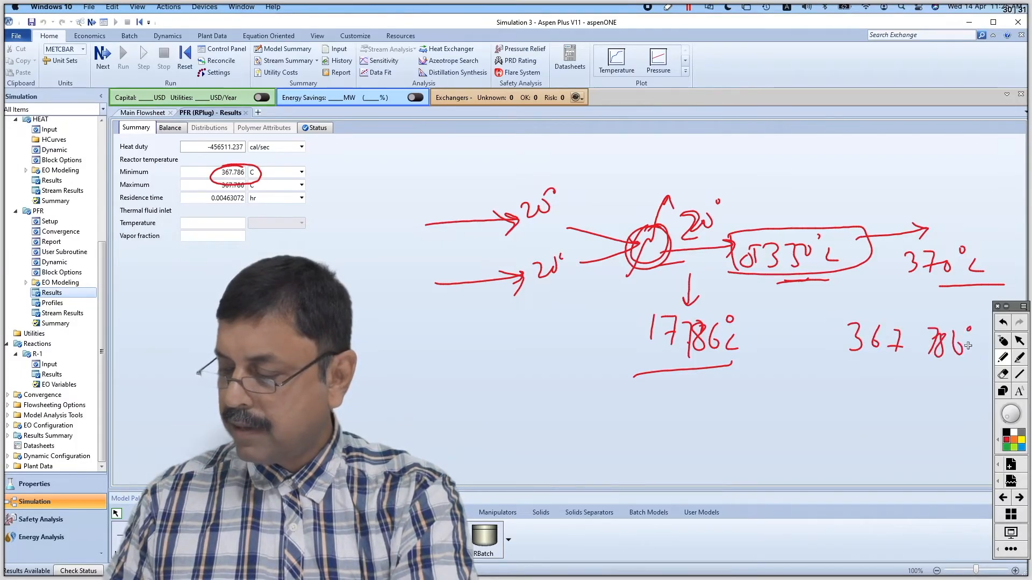
{"action": "left_click_drag", "start_coordinate": [850, 370], "coordinate": [959, 369]}
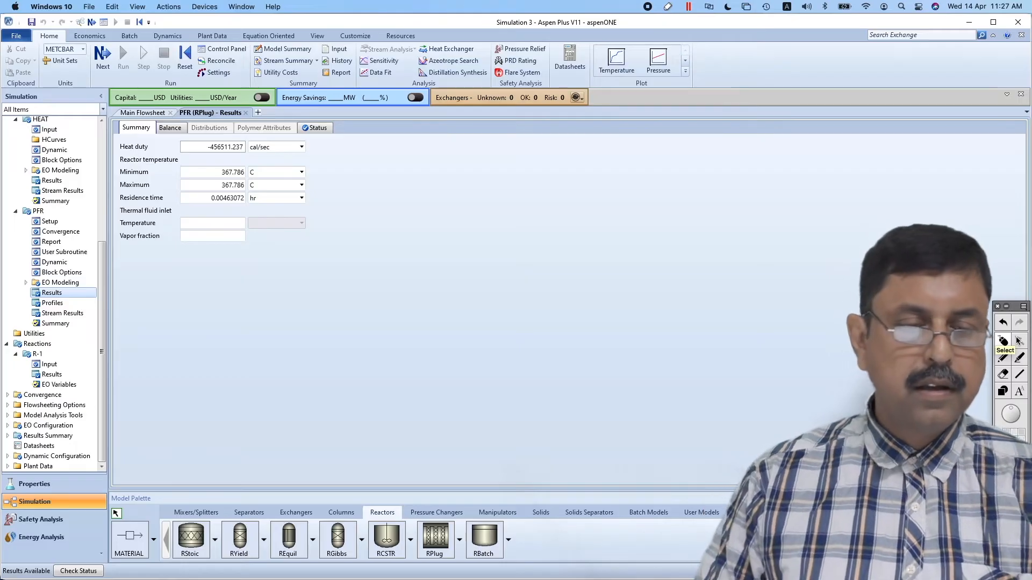
Display the PFR's heat duty in kW and finally in MW, and its residence time in sec
{"action": "left_click", "coordinate": [297, 148]}
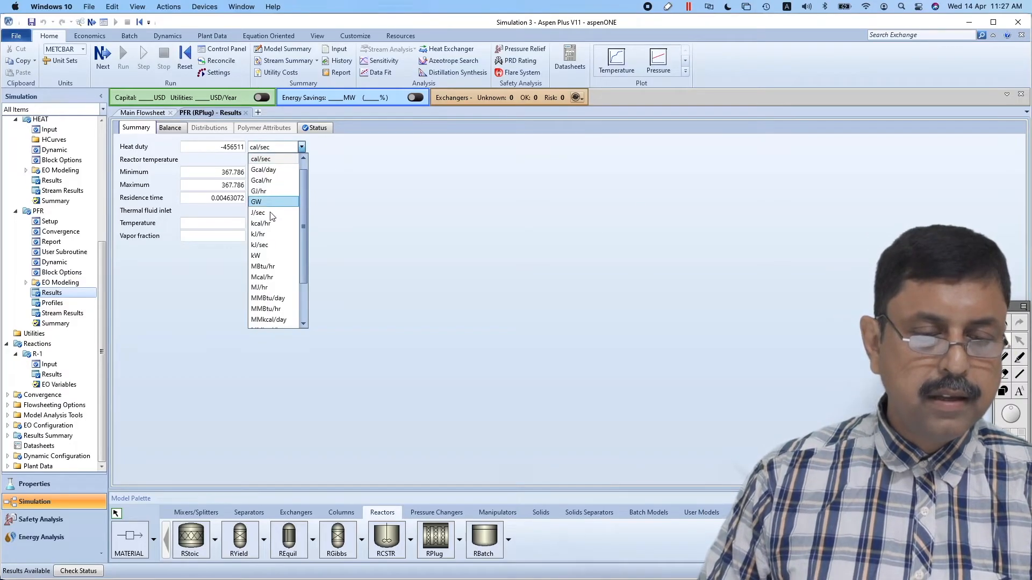
{"action": "left_click", "coordinate": [268, 256]}
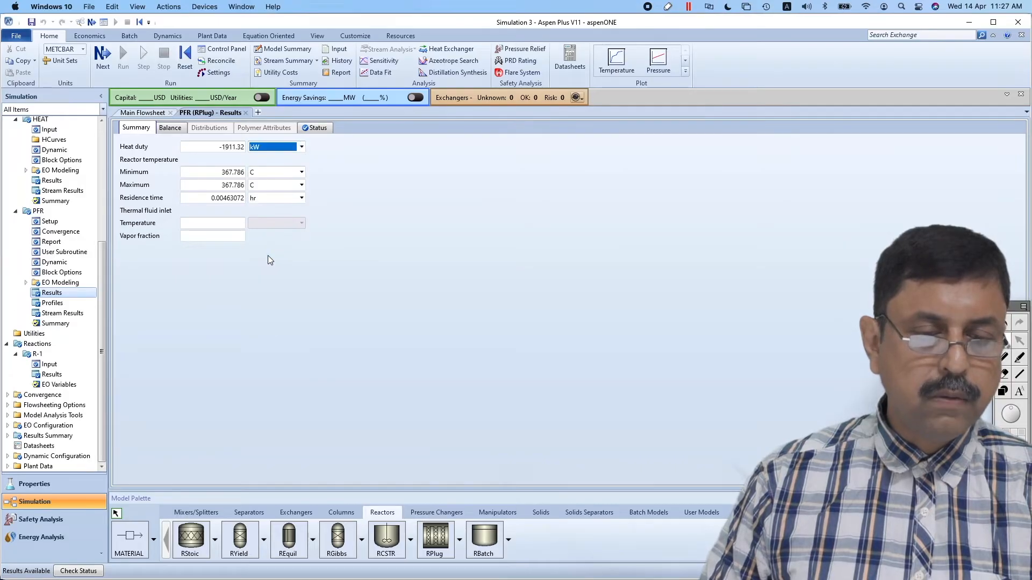
{"action": "left_click", "coordinate": [301, 146]}
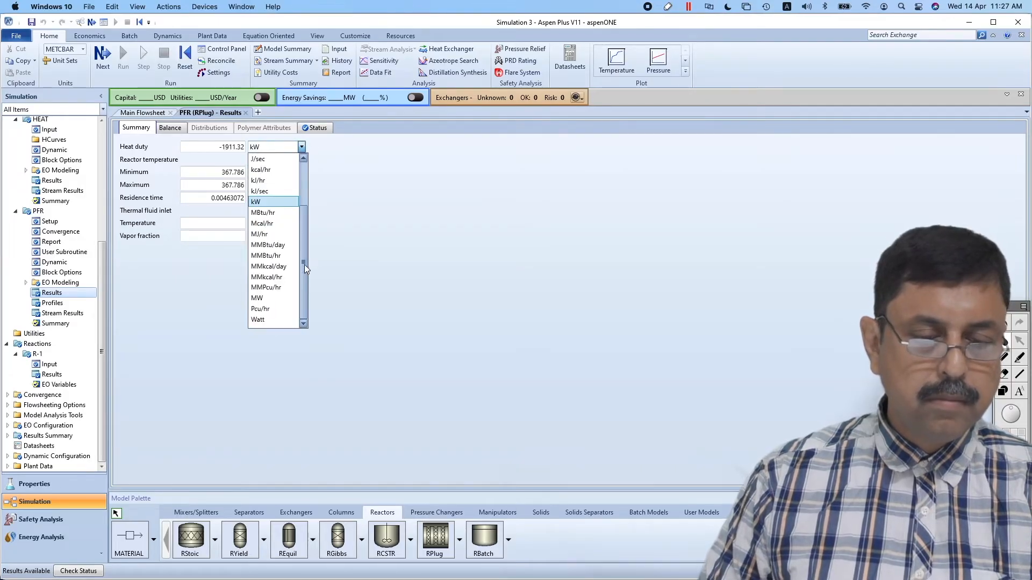
{"action": "left_click", "coordinate": [263, 298]}
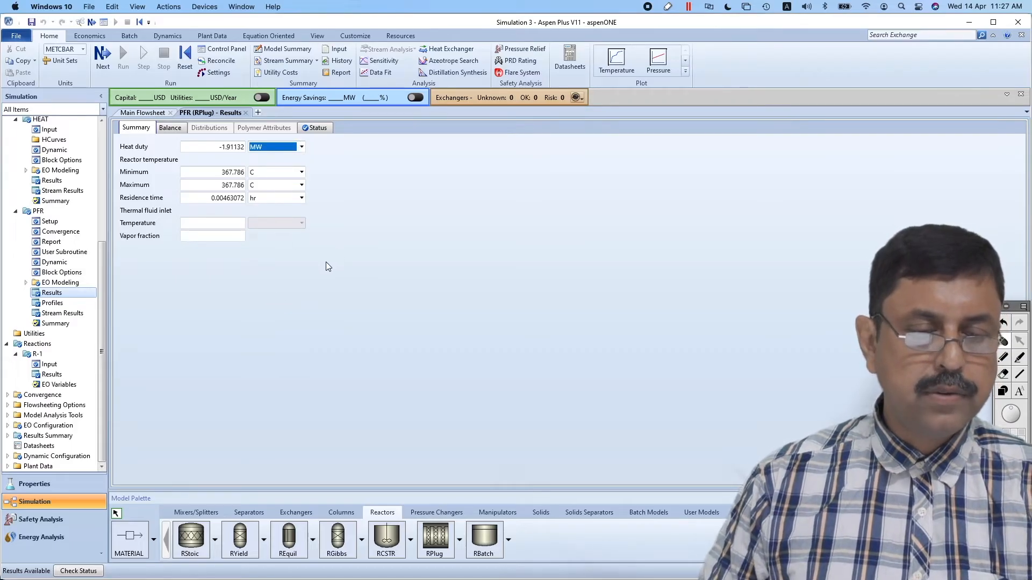
{"action": "left_click", "coordinate": [302, 198]}
{"action": "left_click", "coordinate": [265, 275]}
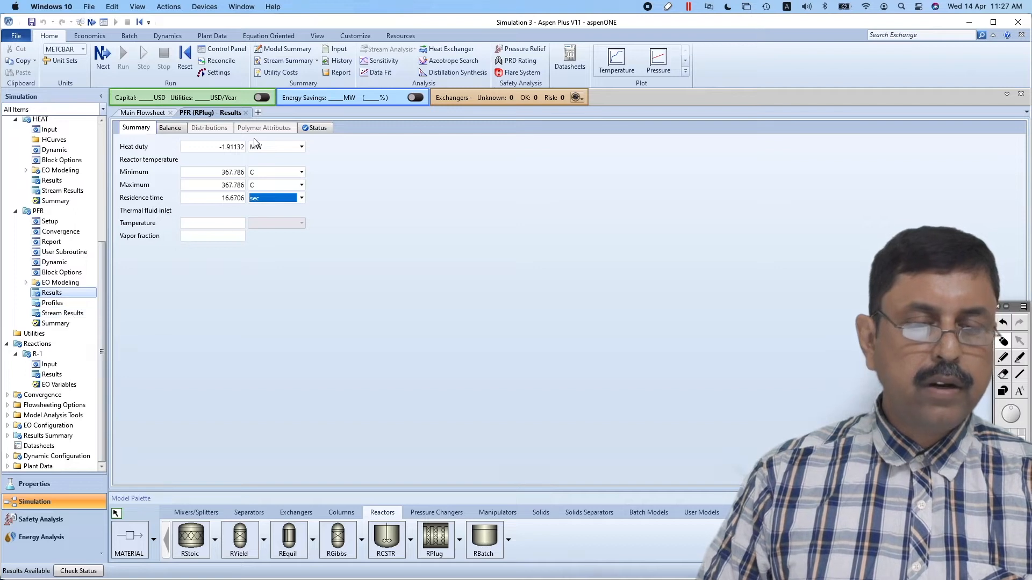
Open the PFR block's stream results in a new tab and examine the component mole flows of PFRIN and PFROUT
{"action": "left_click", "coordinate": [258, 112]}
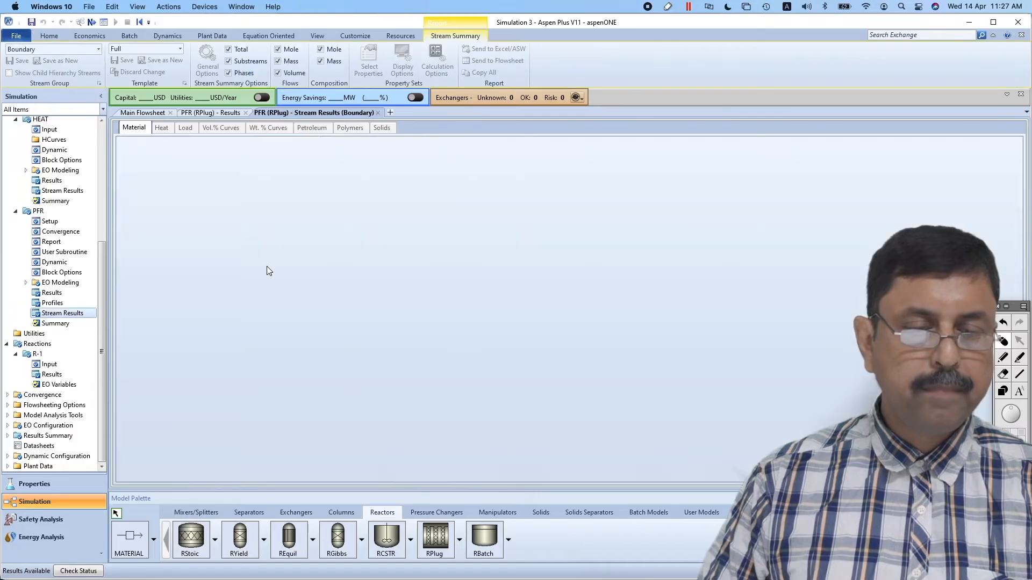
{"action": "scroll", "coordinate": [399, 338], "scroll_direction": "down", "scroll_amount": 3}
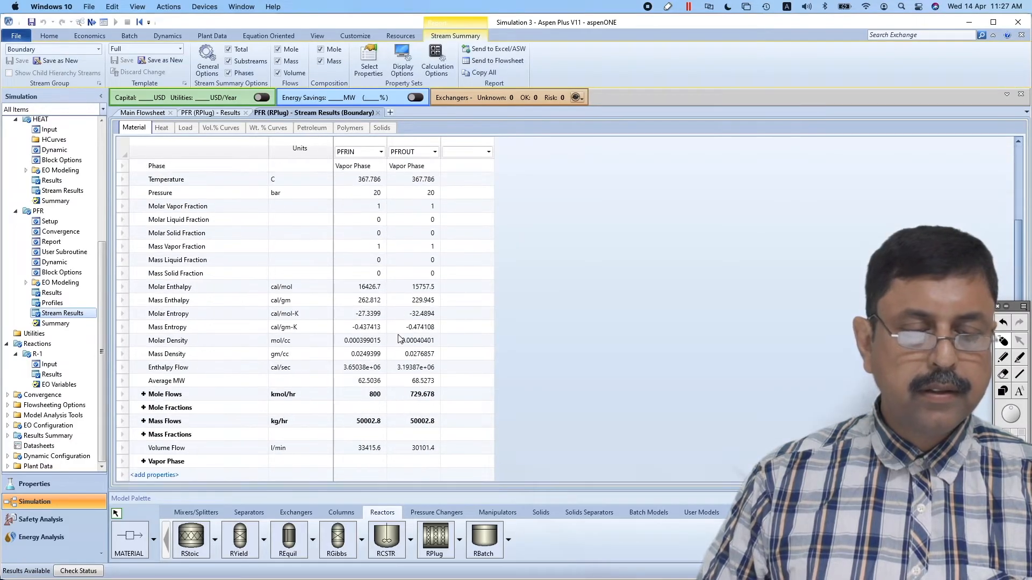
{"action": "left_click", "coordinate": [144, 394]}
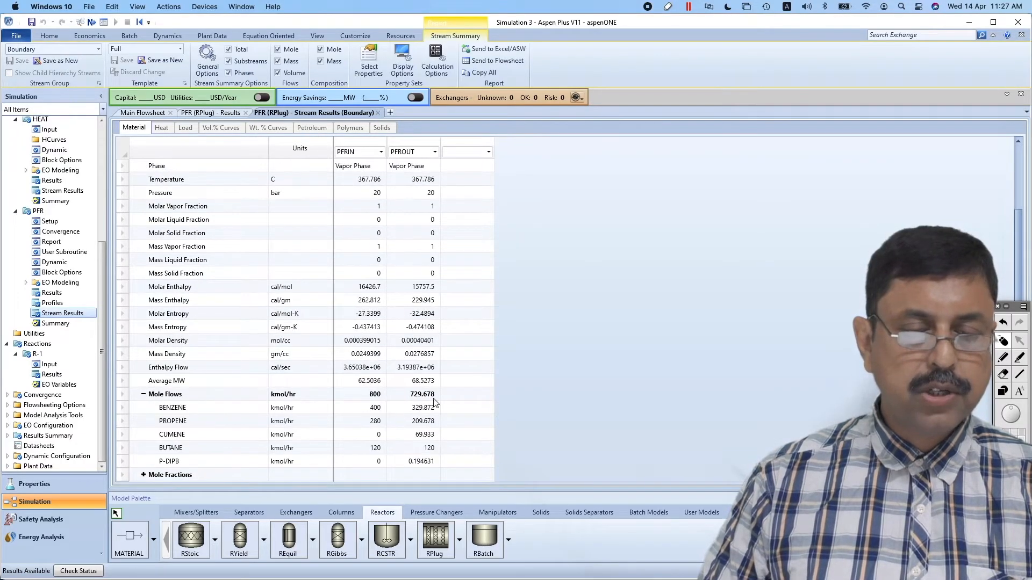
{"action": "scroll", "coordinate": [435, 402], "scroll_direction": "down", "scroll_amount": 2}
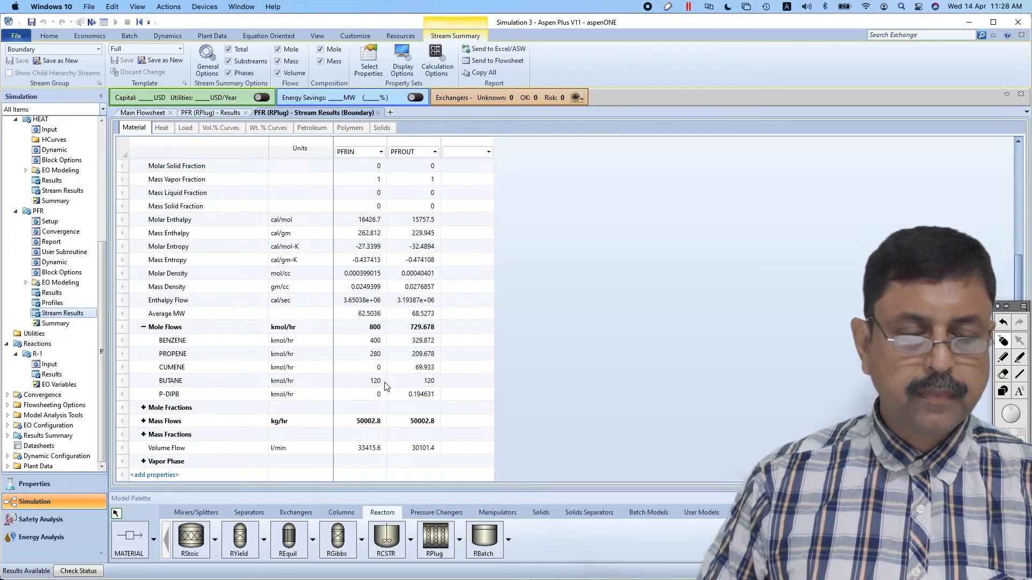
Place an RCSTR reactor block on the main flowsheet below the PFR
{"action": "left_click", "coordinate": [146, 112]}
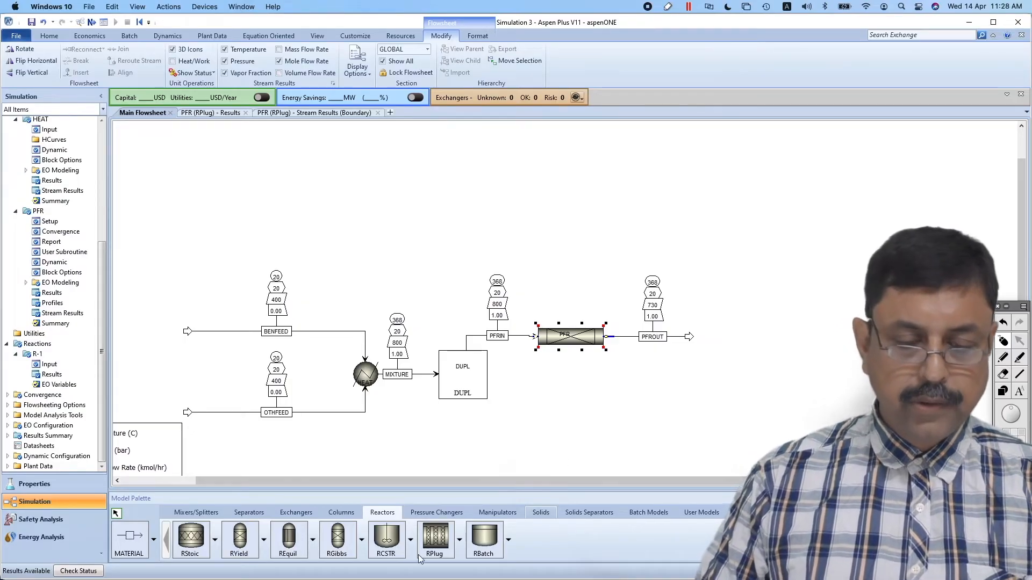
{"action": "left_click", "coordinate": [387, 544]}
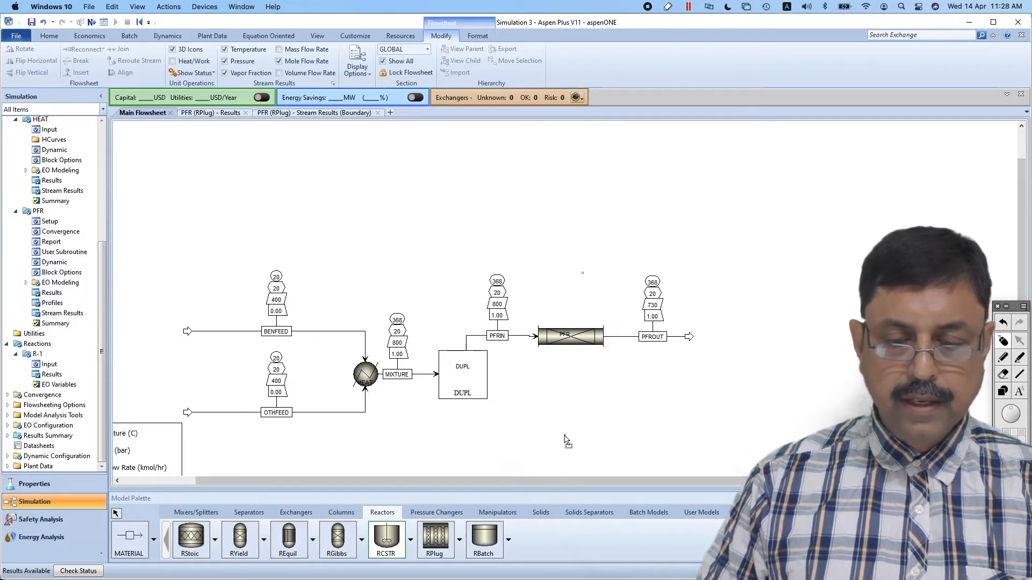
{"action": "left_click", "coordinate": [564, 435]}
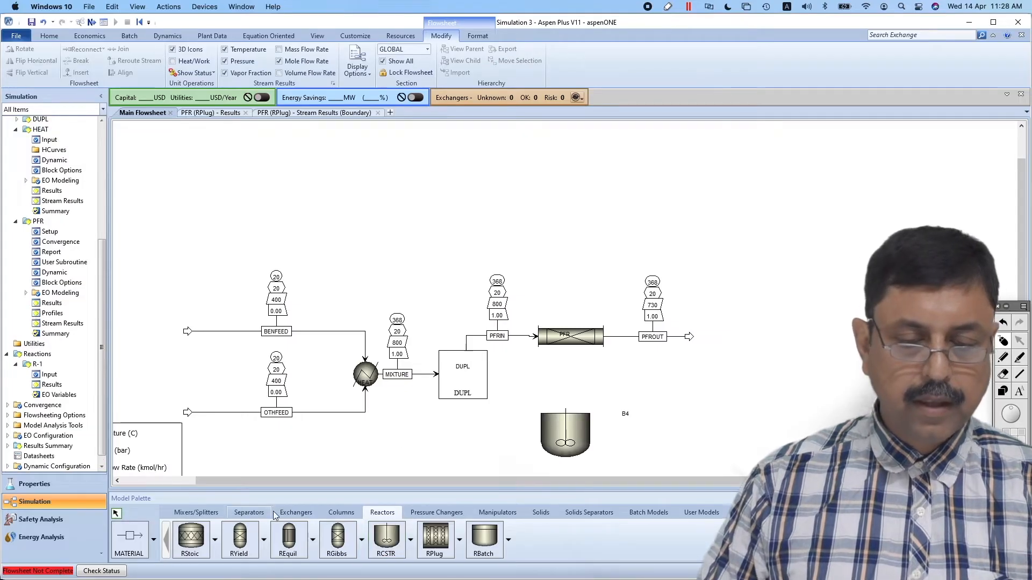
Connect a material stream from DUPL to the RCSTR inlet and draw a product stream from its outlet
{"action": "left_click", "coordinate": [129, 537]}
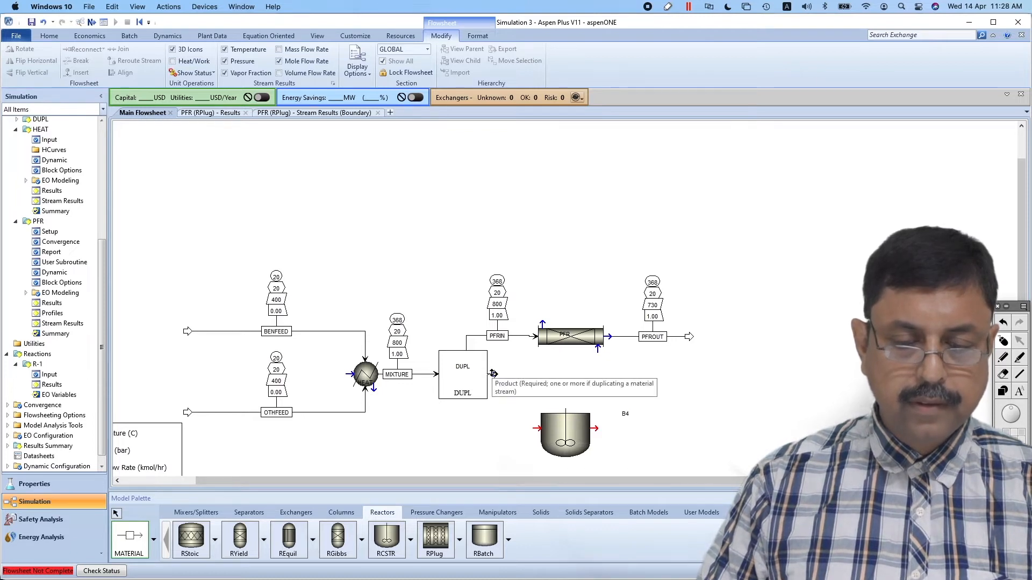
{"action": "left_click", "coordinate": [465, 419]}
{"action": "left_click", "coordinate": [529, 429]}
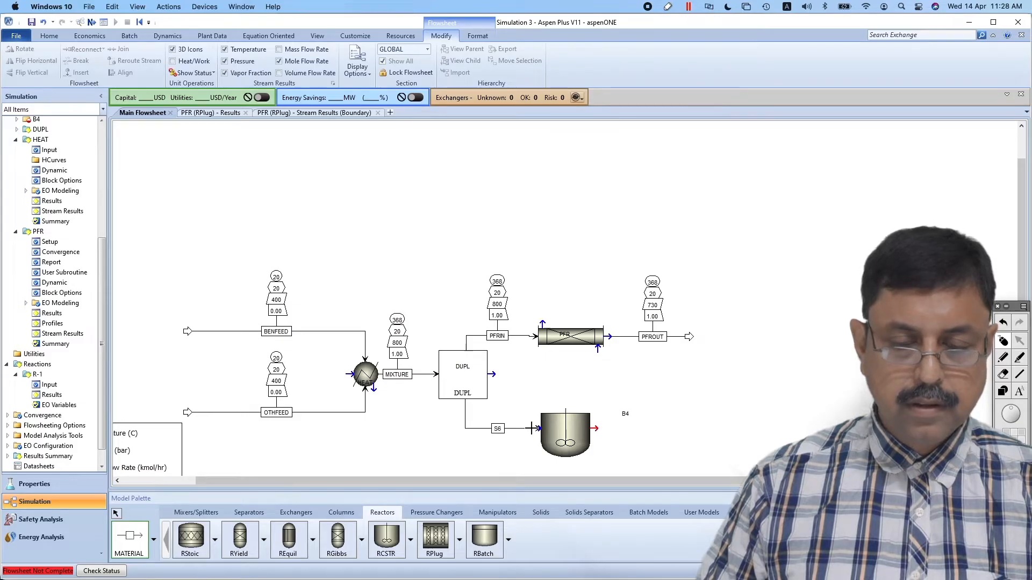
{"action": "left_click", "coordinate": [594, 428]}
{"action": "left_click", "coordinate": [689, 431]}
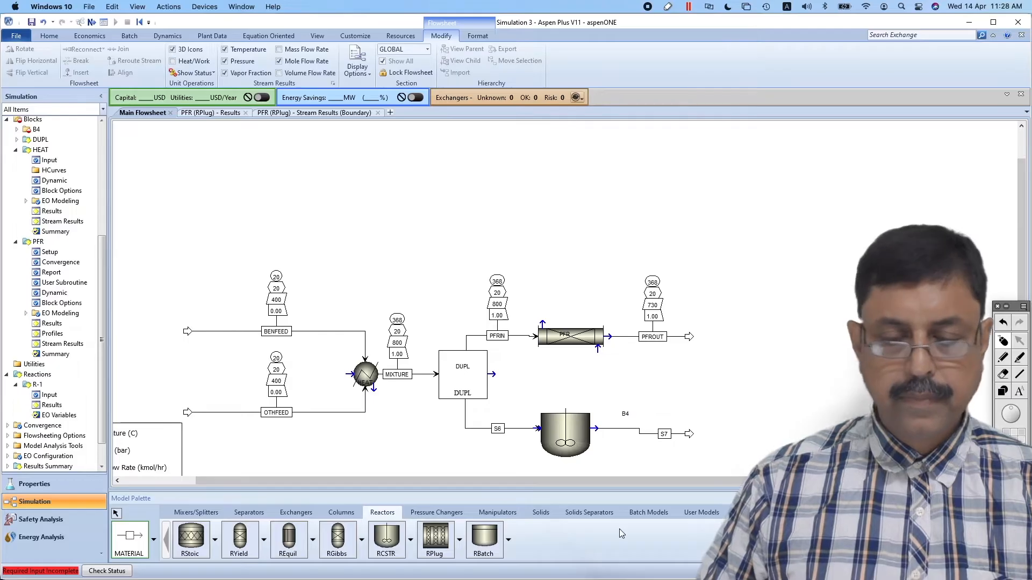
{"action": "left_click", "coordinate": [116, 514]}
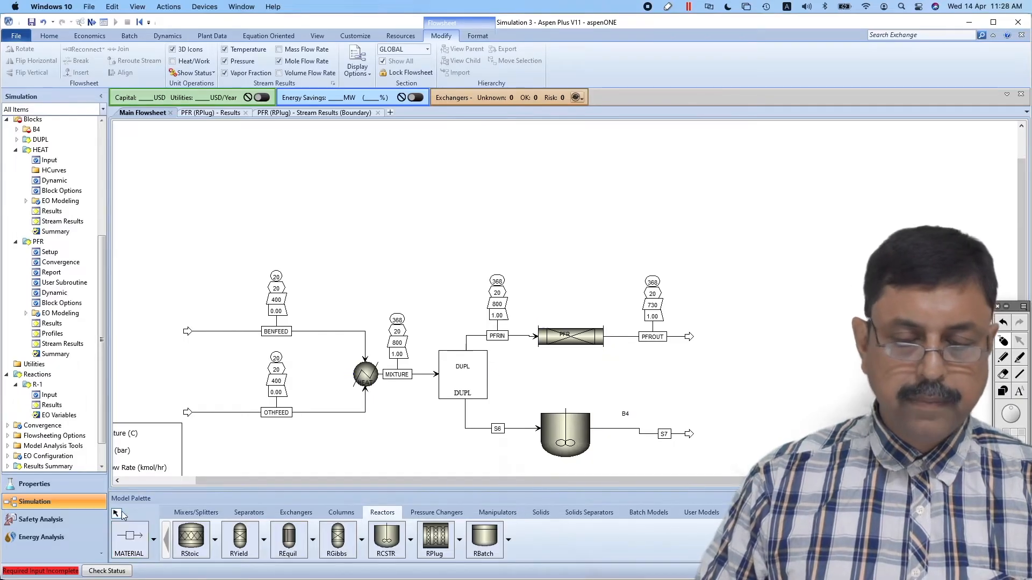
Rename the reactor's inlet stream S6 as CSTRIN and its outlet stream S7 as CSTROUT
{"action": "left_click", "coordinate": [498, 428]}
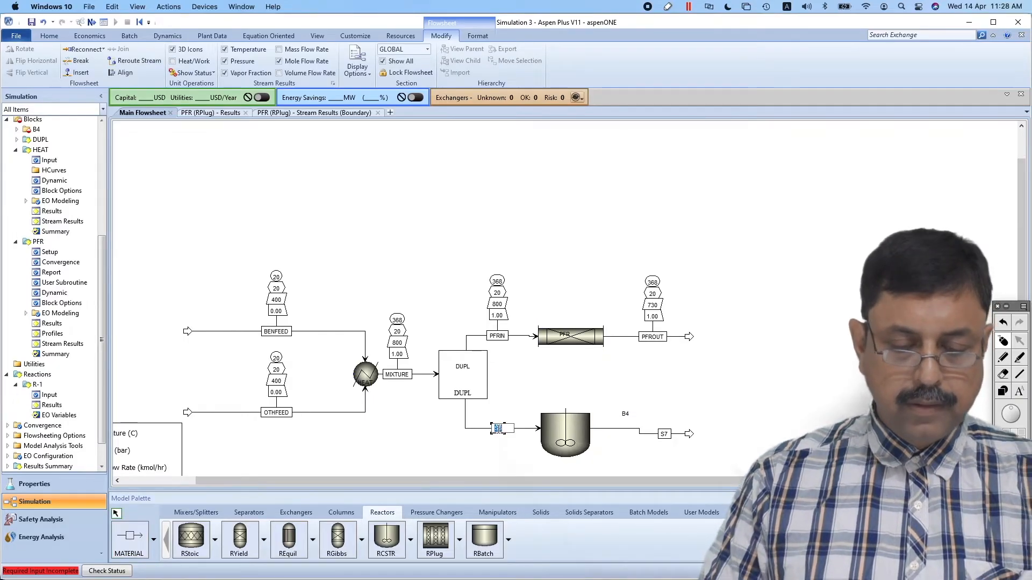
{"action": "type", "text": "CSTR"}
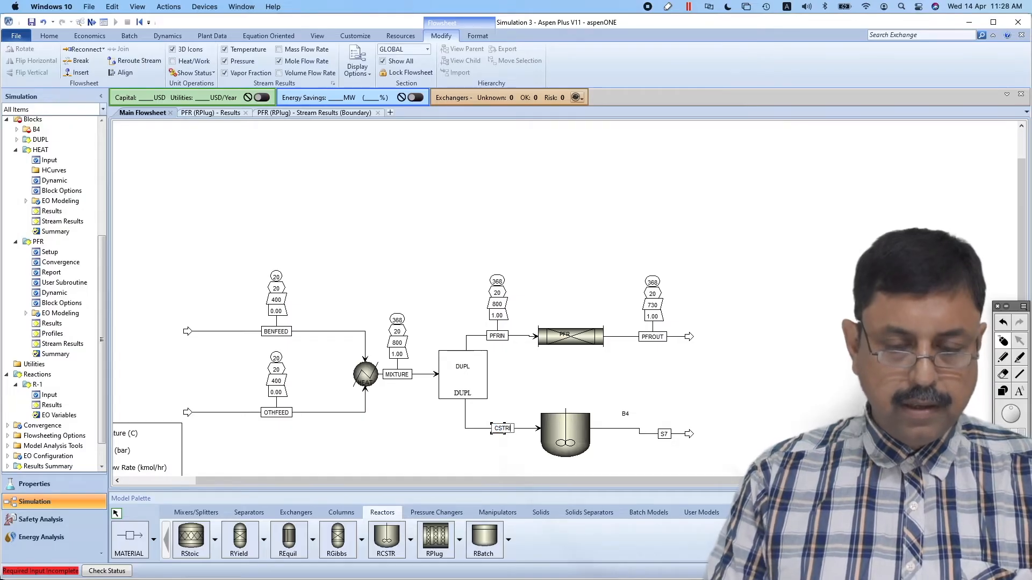
{"action": "type", "text": "IN"}
{"action": "left_click", "coordinate": [664, 435]}
{"action": "type", "text": "CSTROUT"}
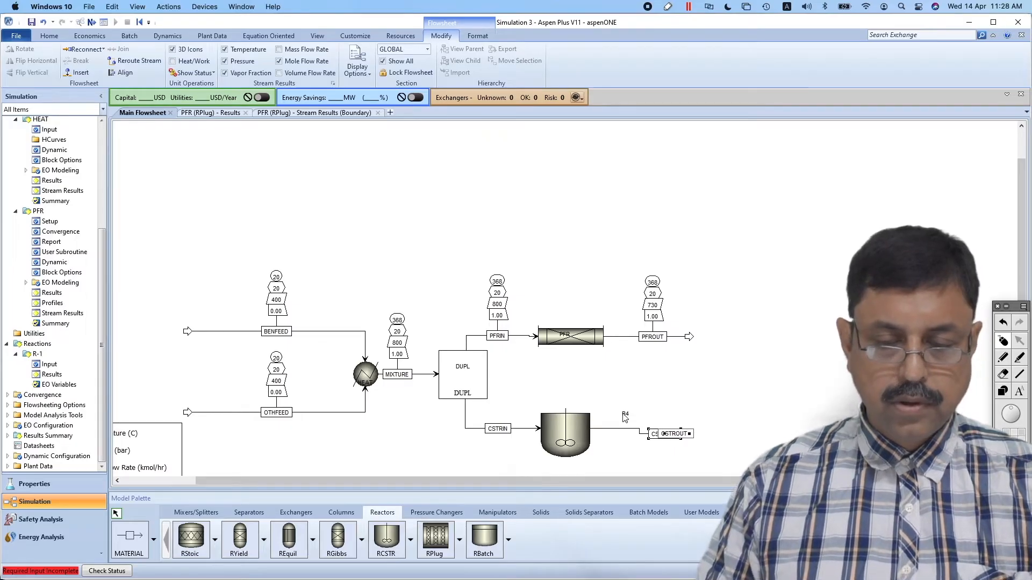
Rename block B4 as CSTR and move its label onto the reactor vessel
{"action": "left_click", "coordinate": [624, 414]}
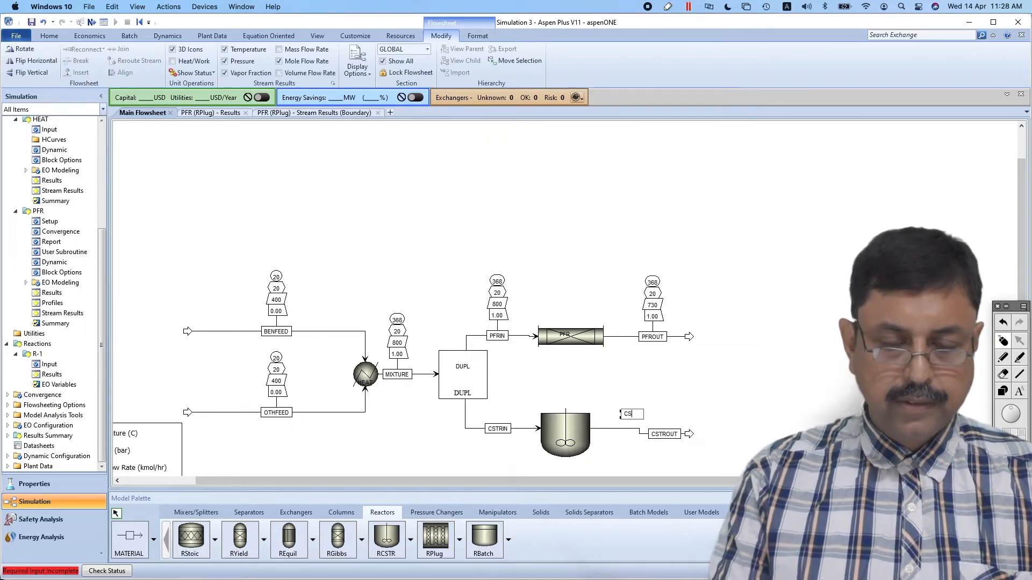
{"action": "left_click", "coordinate": [698, 376]}
{"action": "left_click_drag", "start_coordinate": [630, 414], "coordinate": [576, 437]}
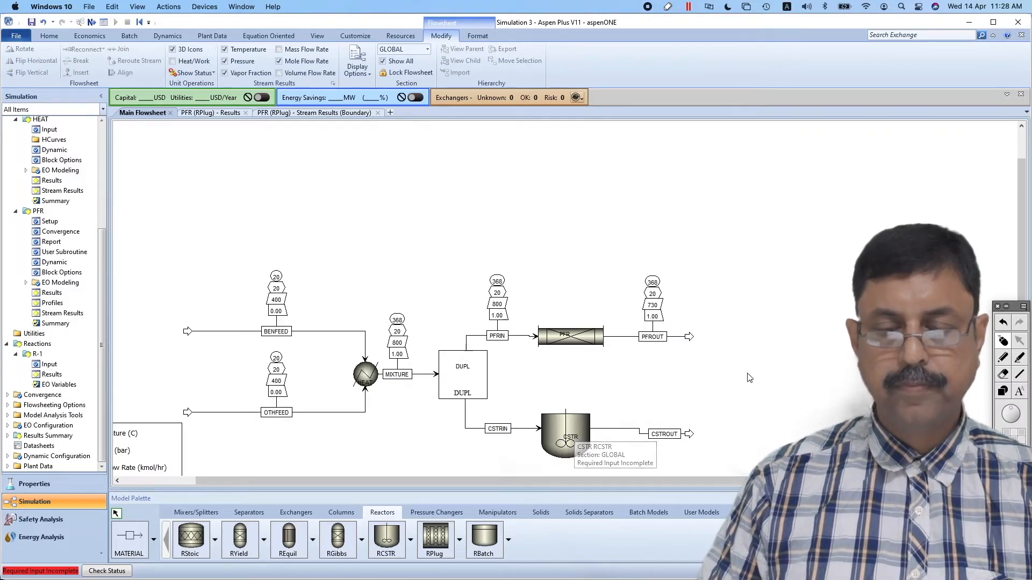
Open the CSTR block's specifications and set the pressure to 0 bar and the temperature to 367.786 C
{"action": "left_click", "coordinate": [579, 427]}
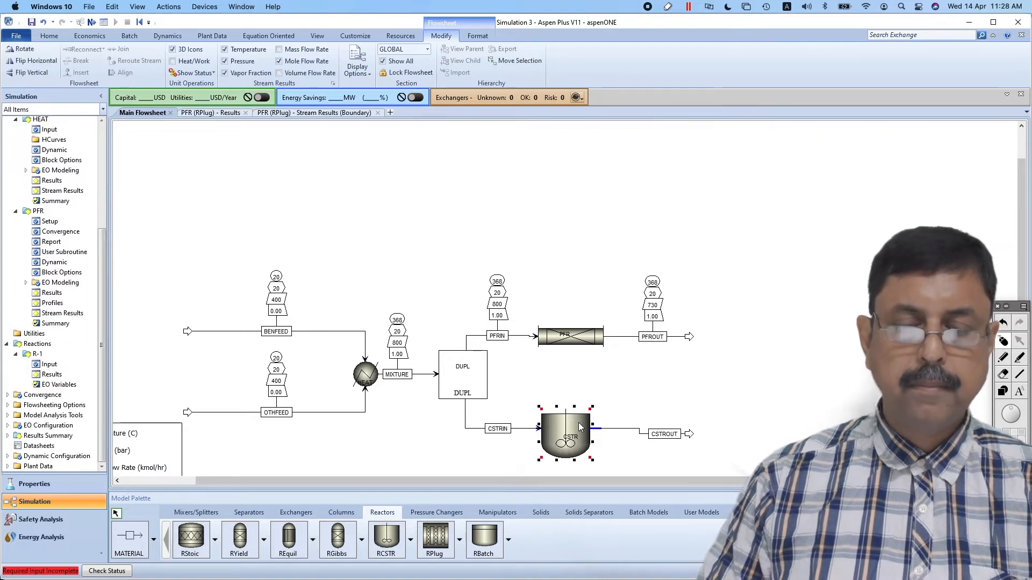
{"action": "double_click", "coordinate": [579, 427]}
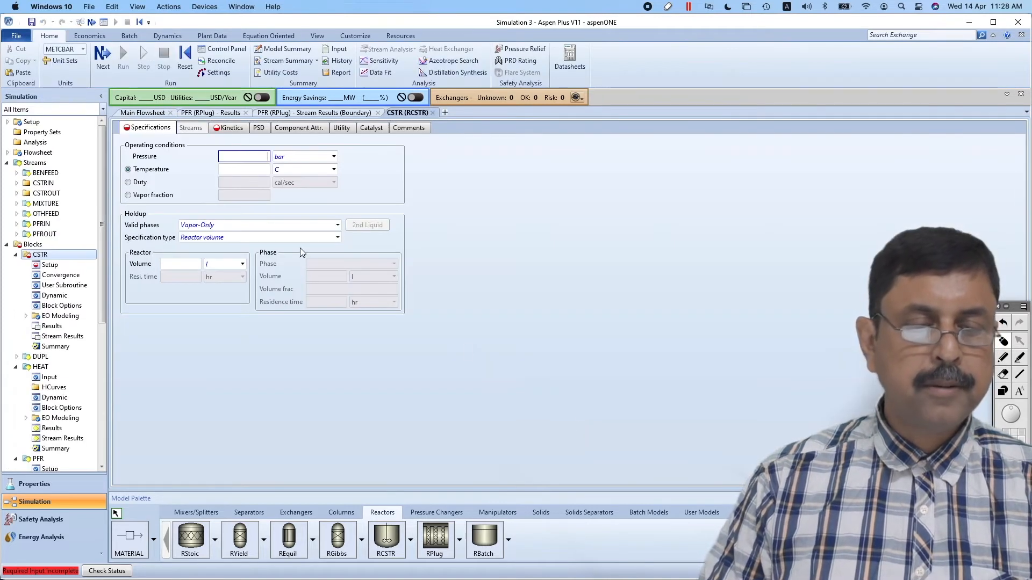
{"action": "type", "text": "0"}
{"action": "left_click", "coordinate": [394, 181]}
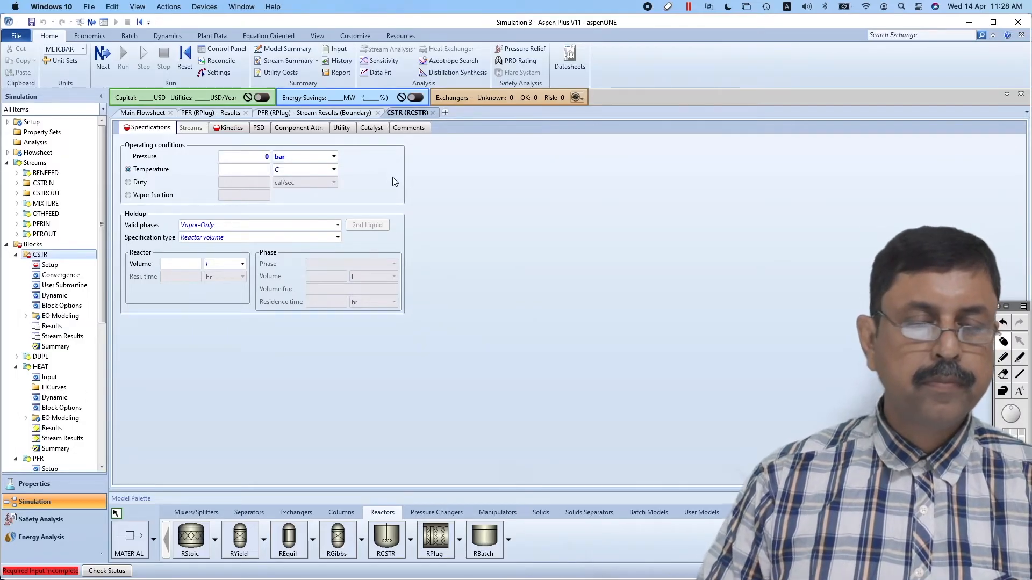
{"action": "left_click", "coordinate": [256, 169]}
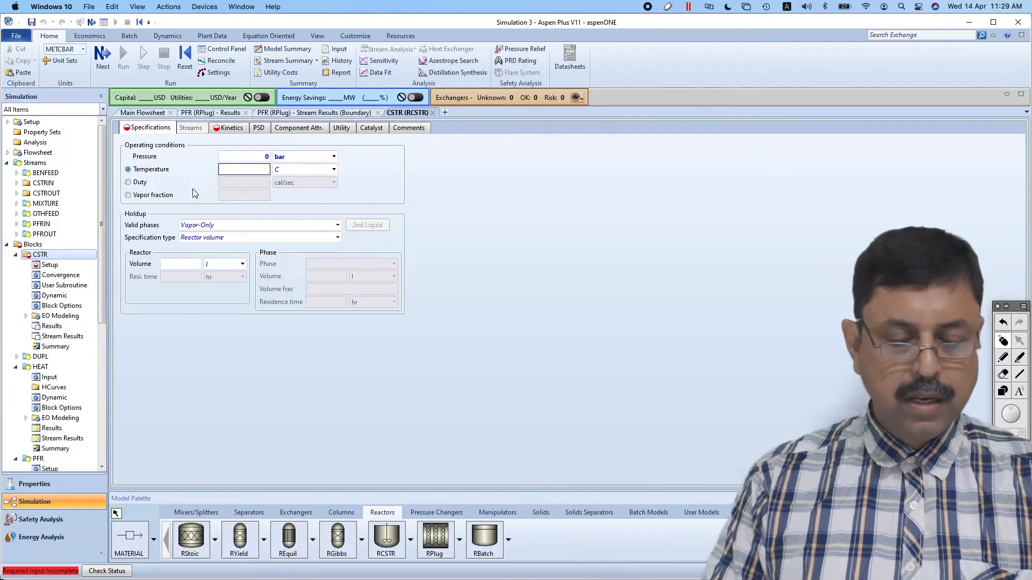
{"action": "type", "text": "367.786"}
{"action": "key", "text": "Return"}
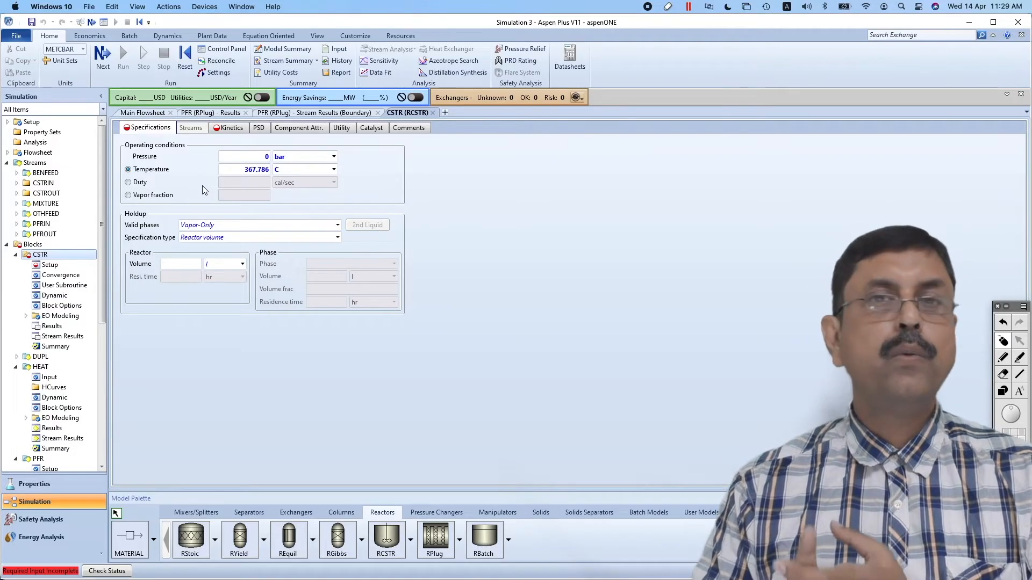
Specify the CSTR by residence time, set it to 16.6706 sec, and check the value against the PFR results
{"action": "left_click", "coordinate": [219, 113]}
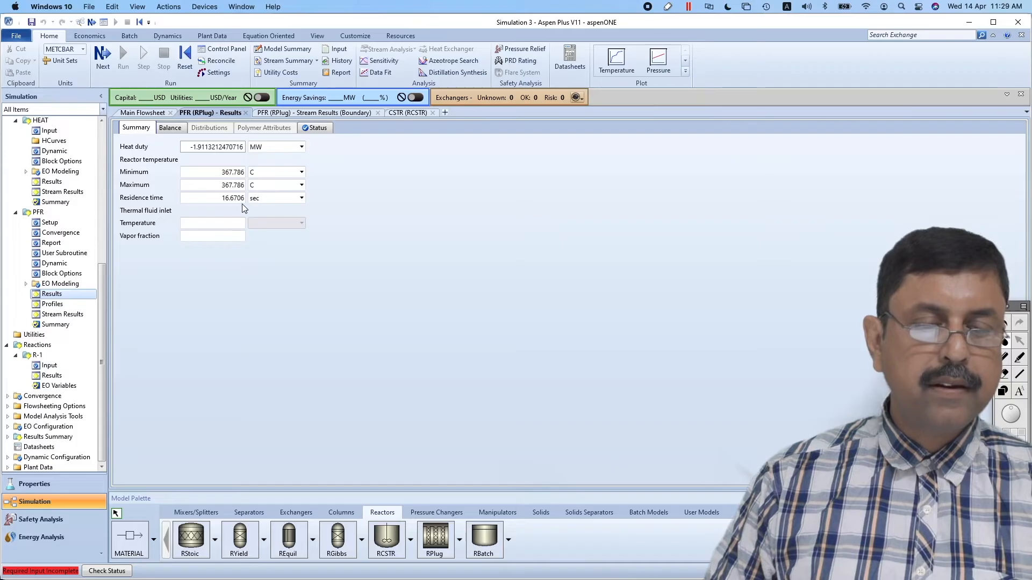
{"action": "left_click", "coordinate": [404, 111]}
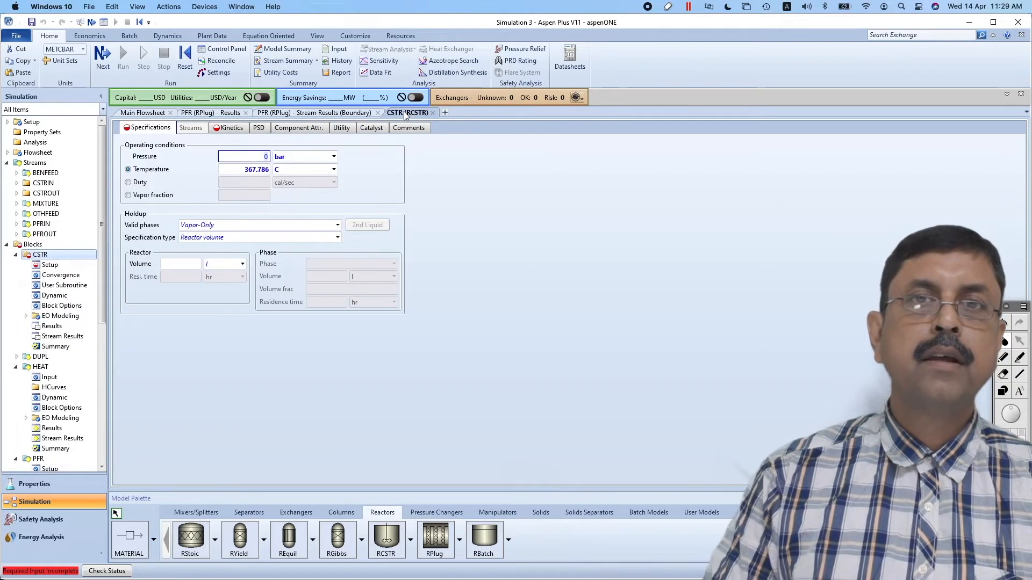
{"action": "left_click", "coordinate": [338, 239]}
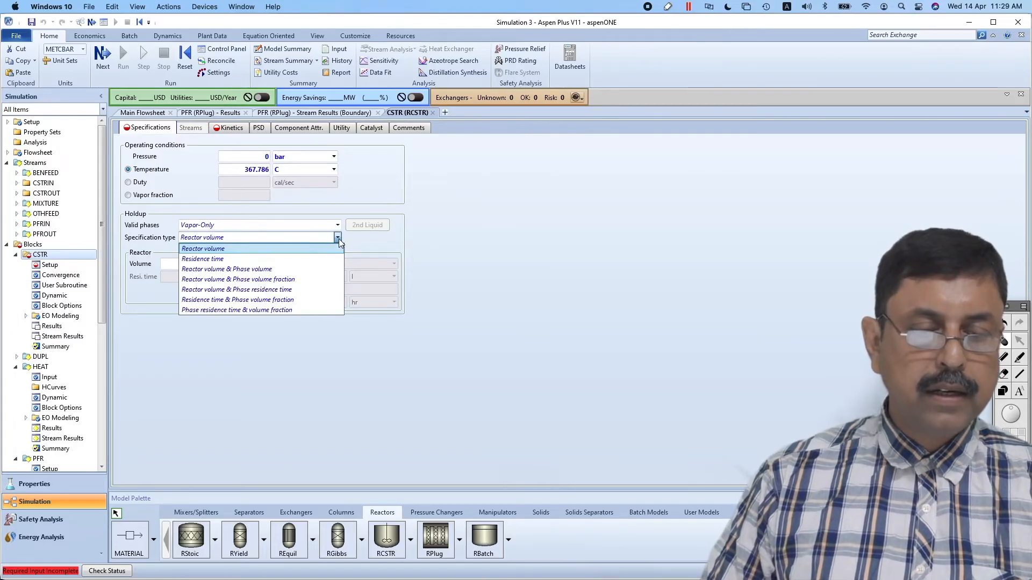
{"action": "left_click", "coordinate": [234, 258]}
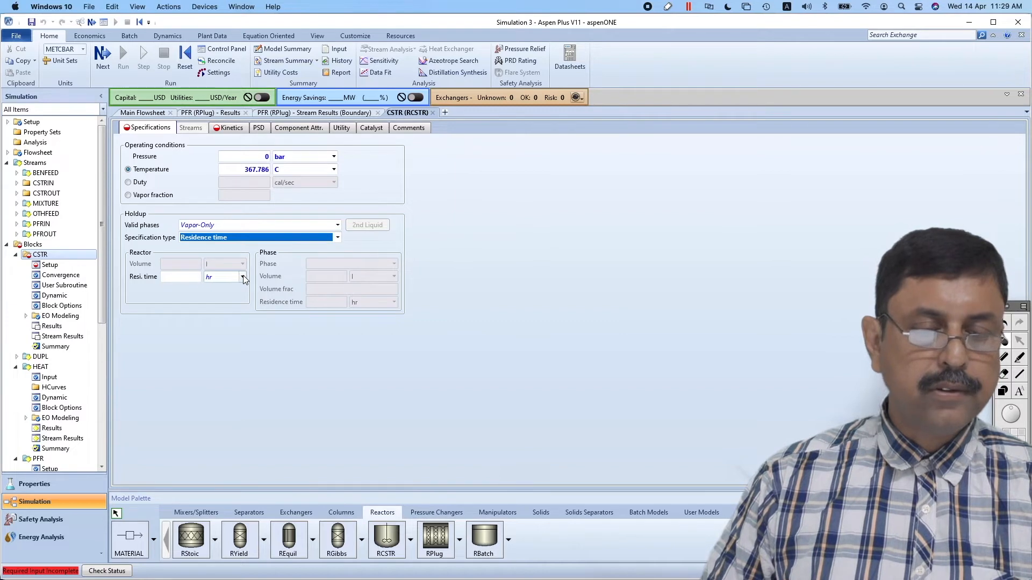
{"action": "left_click", "coordinate": [243, 276]}
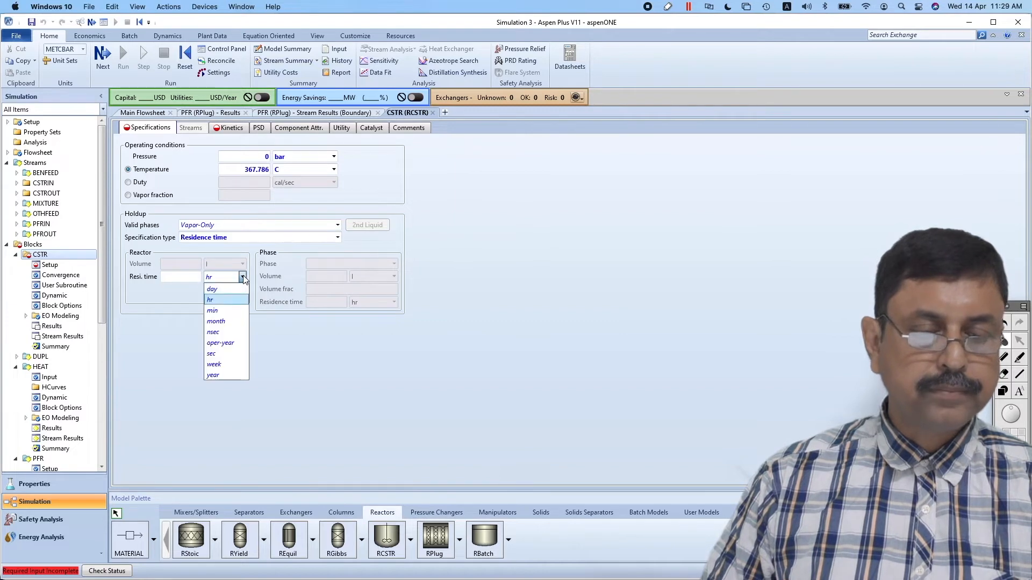
{"action": "left_click", "coordinate": [215, 354]}
{"action": "left_click", "coordinate": [188, 278]}
{"action": "type", "text": "16."}
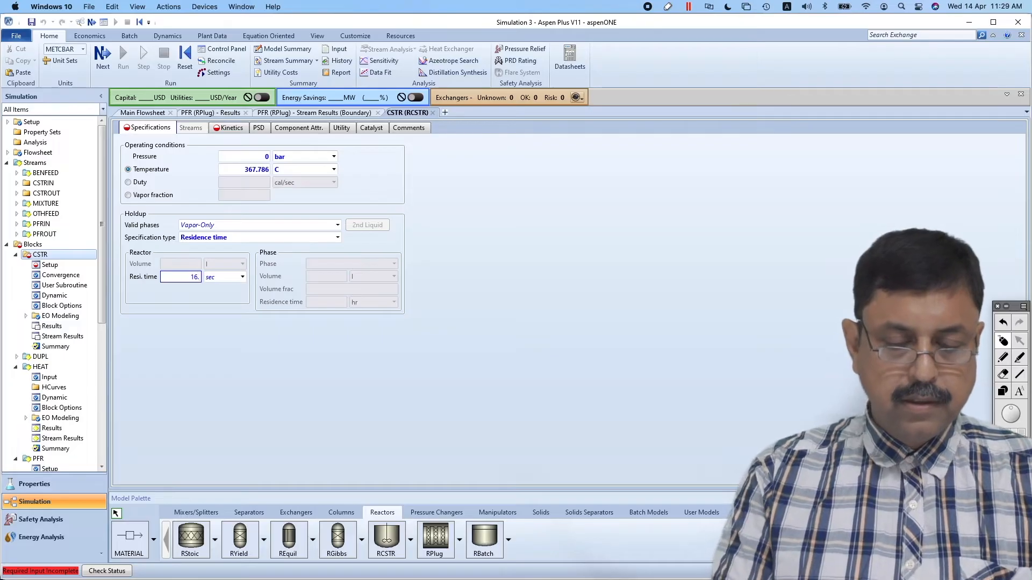
{"action": "type", "text": "6706"}
{"action": "key", "text": "Return"}
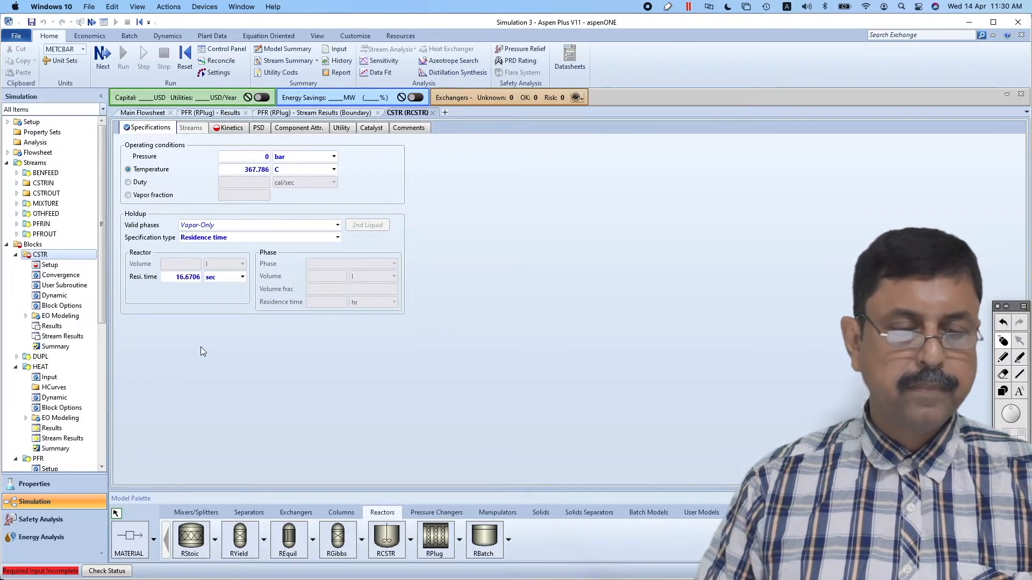
{"action": "left_click", "coordinate": [201, 114]}
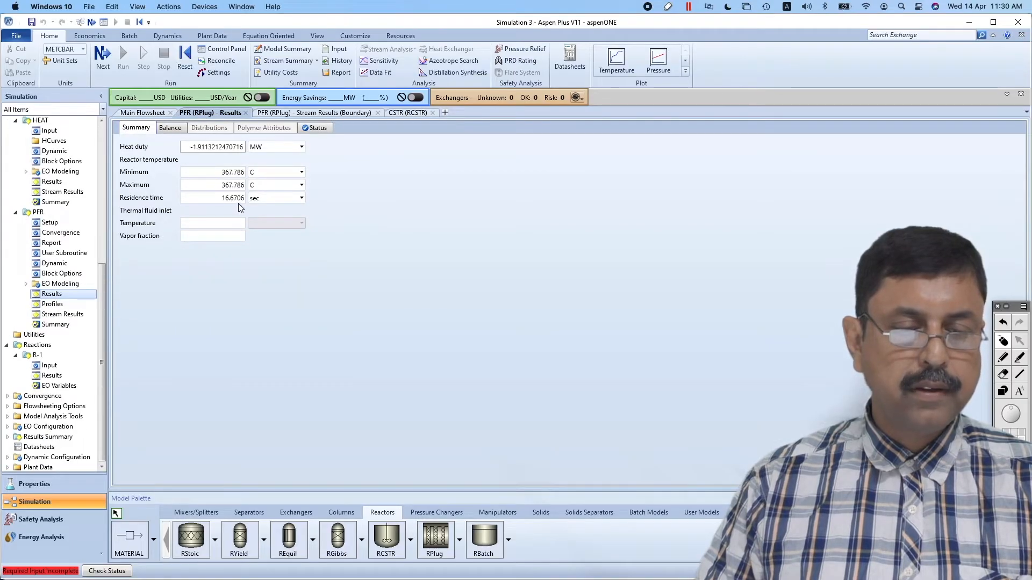
{"action": "left_click", "coordinate": [394, 114]}
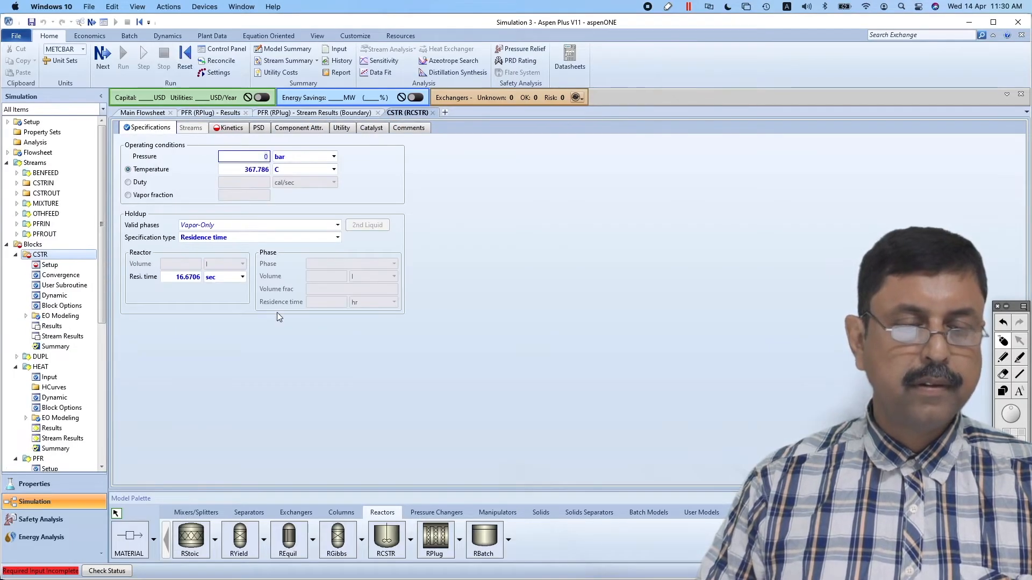
Include reaction set R-1 in the CSTR's kinetics and run the simulation
{"action": "left_click", "coordinate": [231, 131]}
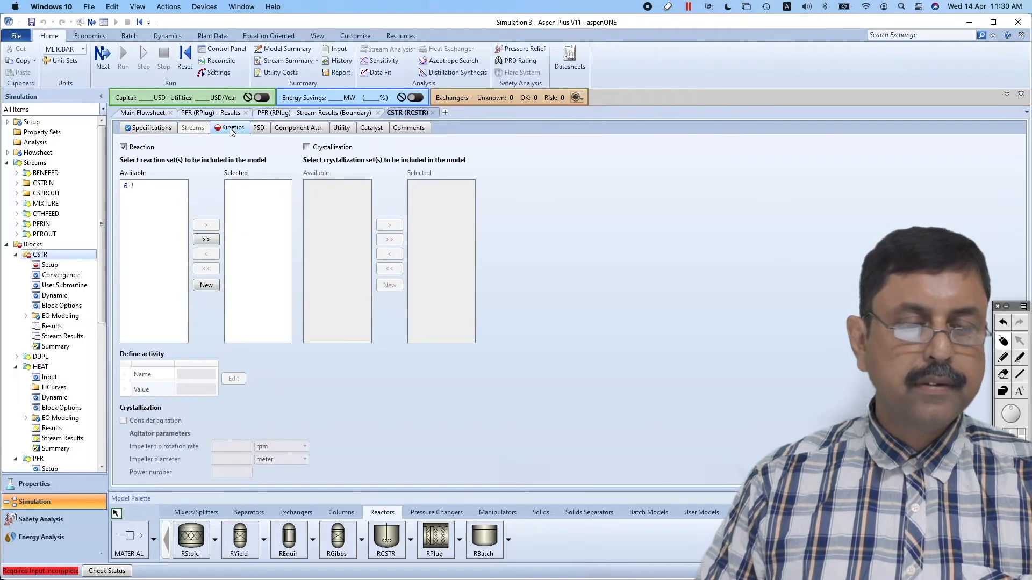
{"action": "left_click", "coordinate": [141, 186]}
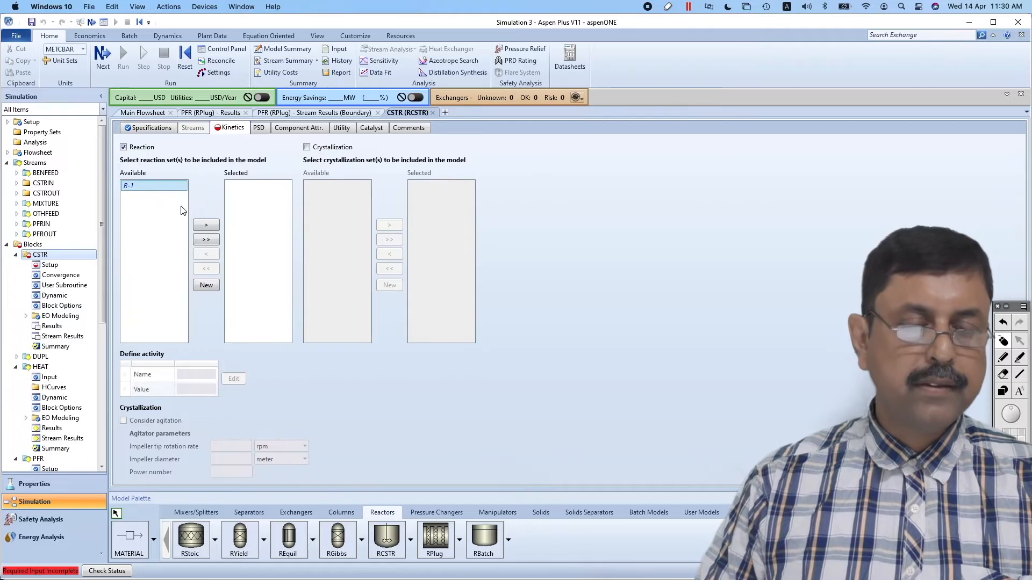
{"action": "left_click", "coordinate": [206, 225]}
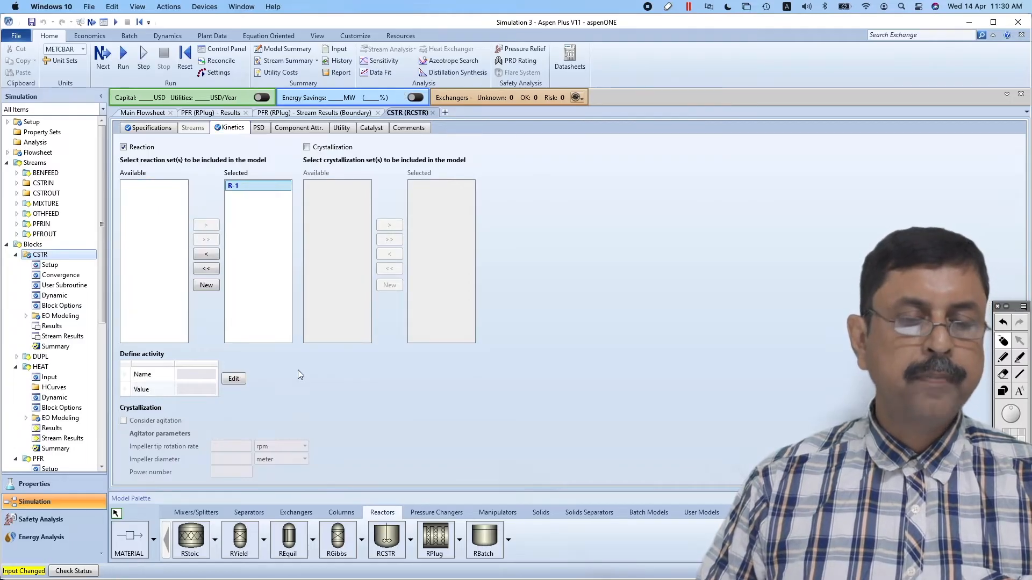
{"action": "left_click", "coordinate": [123, 58]}
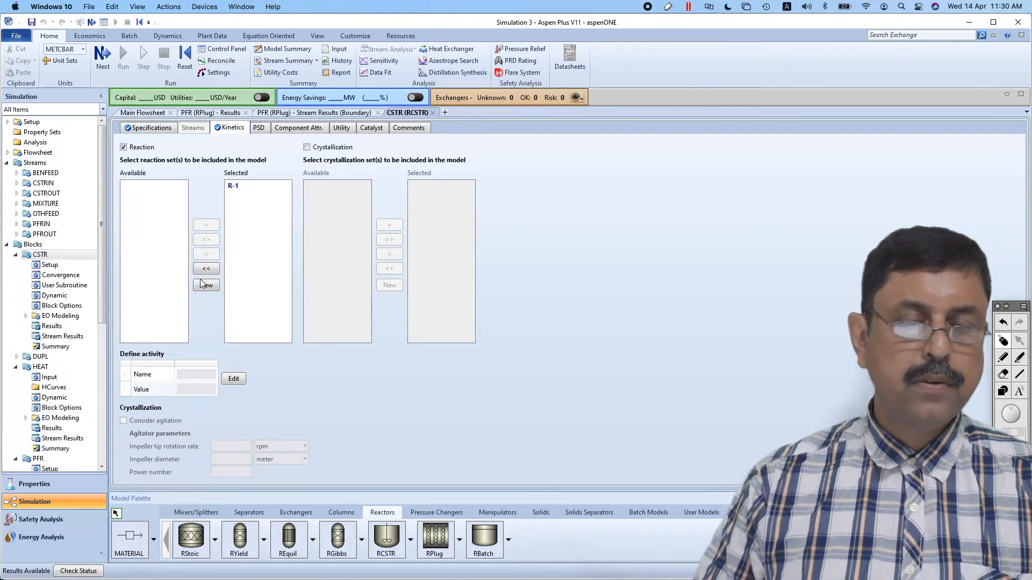
Add the CSTROUT stream to the PFR stream results table beside PFRIN and PFROUT
{"action": "left_click", "coordinate": [211, 113]}
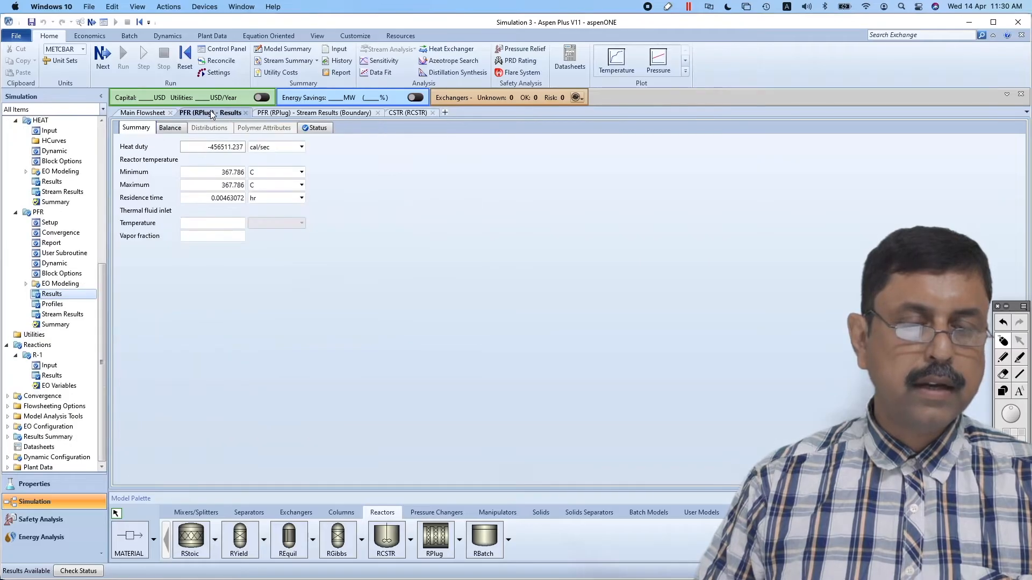
{"action": "left_click", "coordinate": [287, 113]}
{"action": "left_click", "coordinate": [488, 152]}
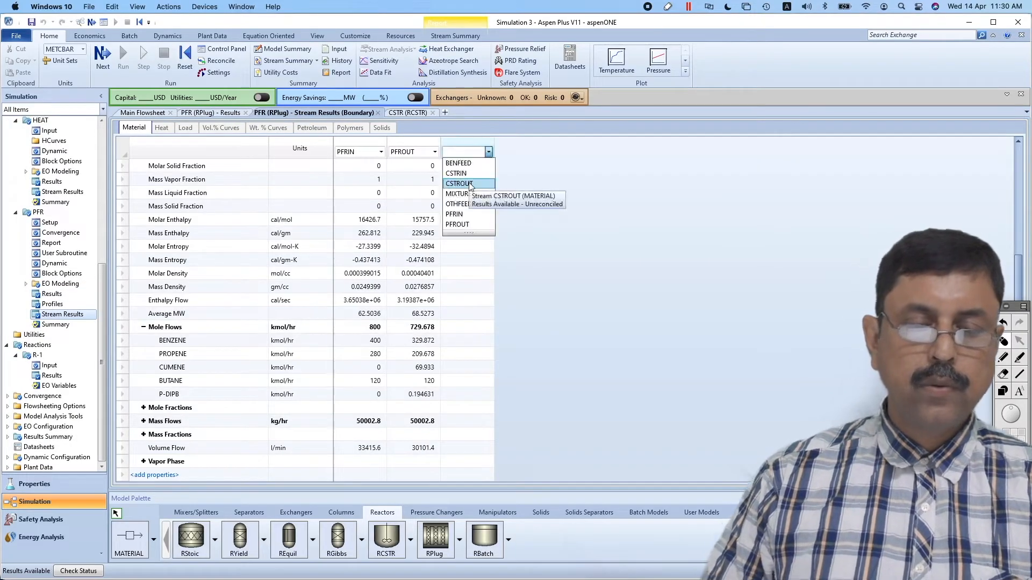
{"action": "left_click", "coordinate": [469, 184]}
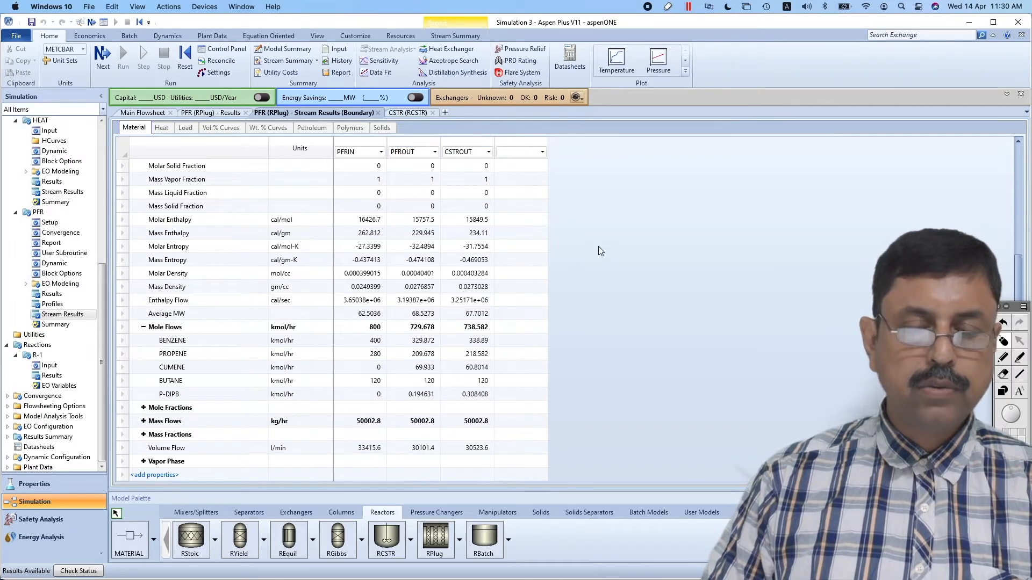
Expand the component mole fractions and mass flows and compare them across PFRIN, PFROUT and CSTROUT
{"action": "scroll", "coordinate": [598, 246], "scroll_direction": "up", "scroll_amount": 4}
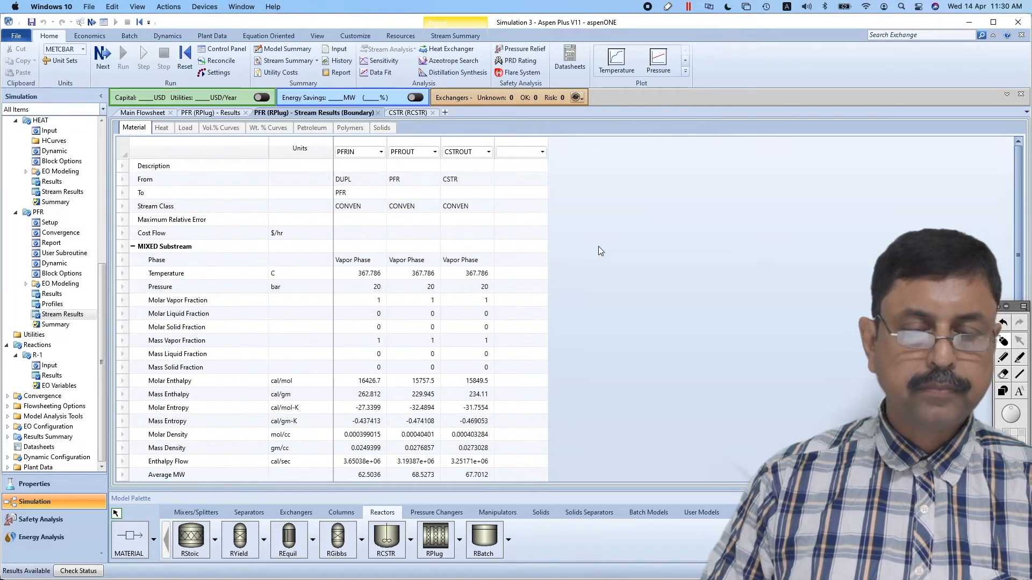
{"action": "scroll", "coordinate": [598, 246], "scroll_direction": "down", "scroll_amount": 4}
{"action": "scroll", "coordinate": [599, 246], "scroll_direction": "up", "scroll_amount": 4}
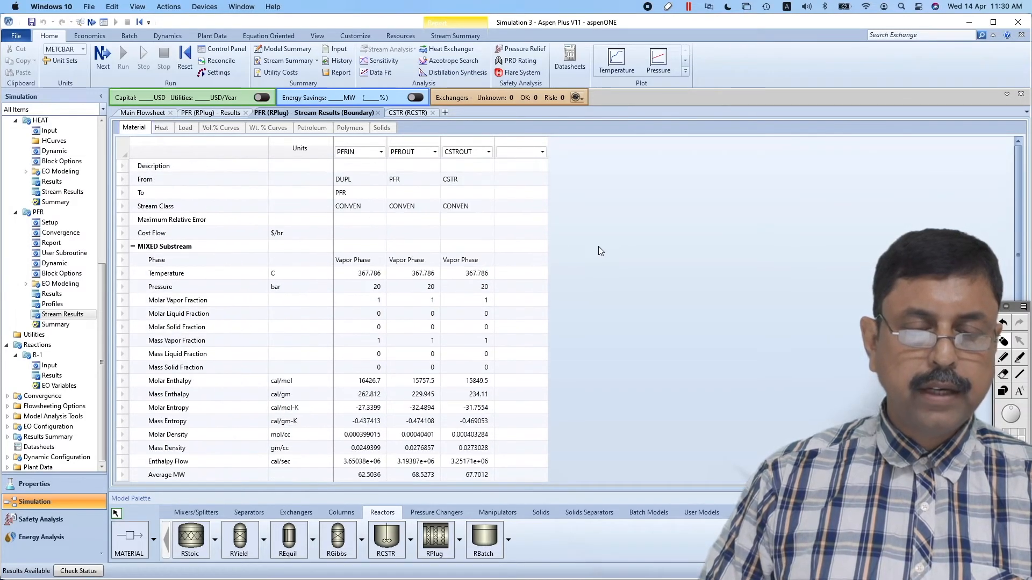
{"action": "scroll", "coordinate": [546, 281], "scroll_direction": "down", "scroll_amount": 4}
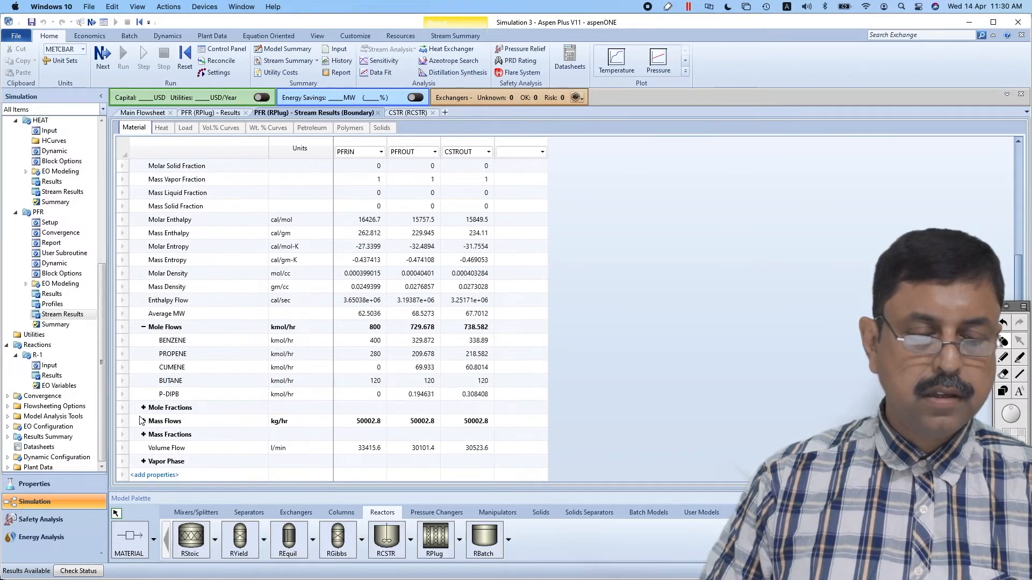
{"action": "left_click", "coordinate": [143, 407]}
{"action": "scroll", "coordinate": [529, 406], "scroll_direction": "down", "scroll_amount": 2}
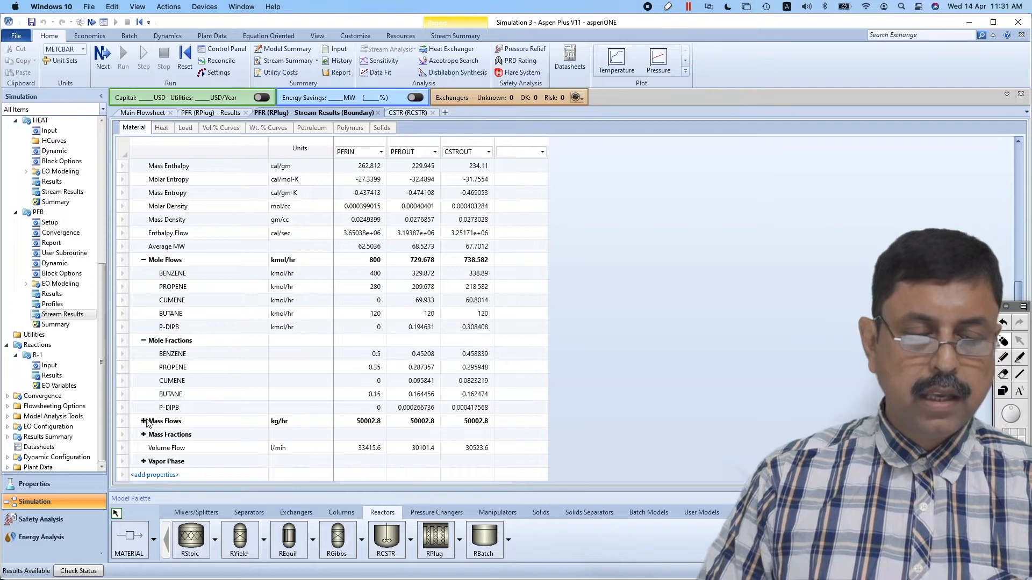
{"action": "scroll", "coordinate": [633, 378], "scroll_direction": "down", "scroll_amount": 2}
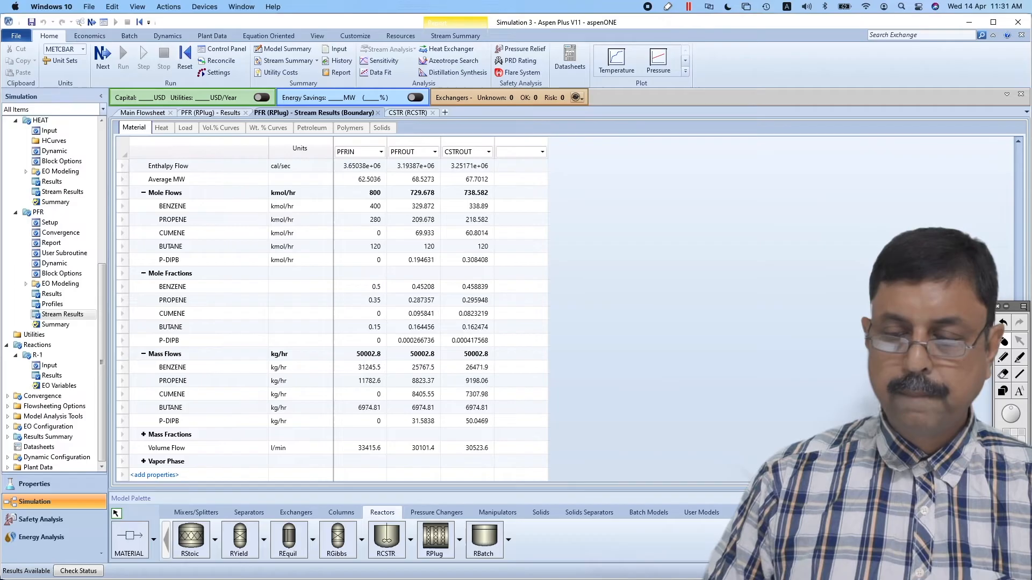
Annotate the results with the red pen, circling the PFROUT and CSTROUT cumene mole flows and striking through the CSTROUT column
{"action": "left_click", "coordinate": [1001, 357]}
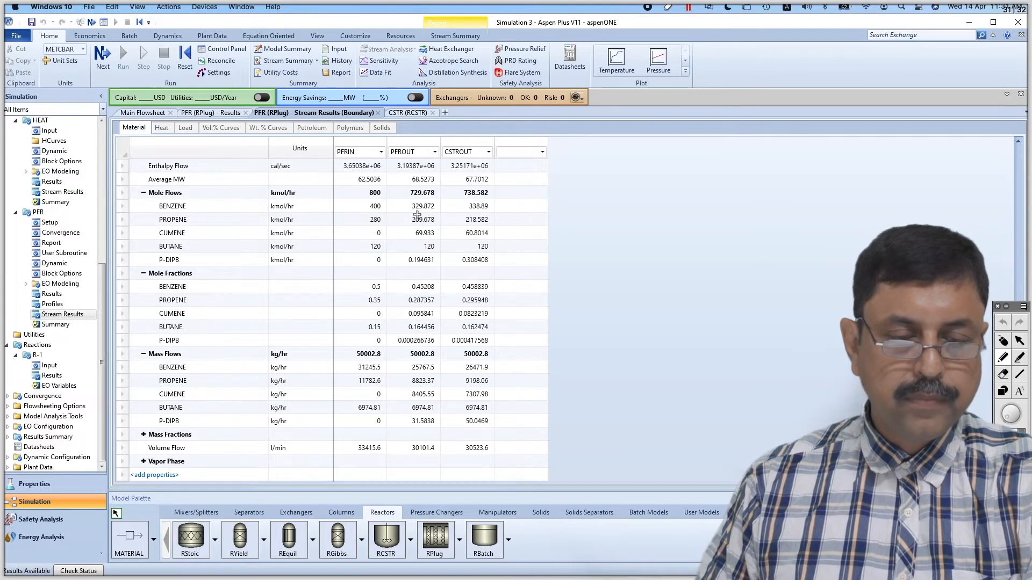
{"action": "mouse_move", "coordinate": [421, 226]}
{"action": "left_mouse_down"}
{"action": "mouse_move", "coordinate": [411, 236]}
{"action": "mouse_move", "coordinate": [439, 233]}
{"action": "mouse_move", "coordinate": [422, 226]}
{"action": "left_mouse_up"}
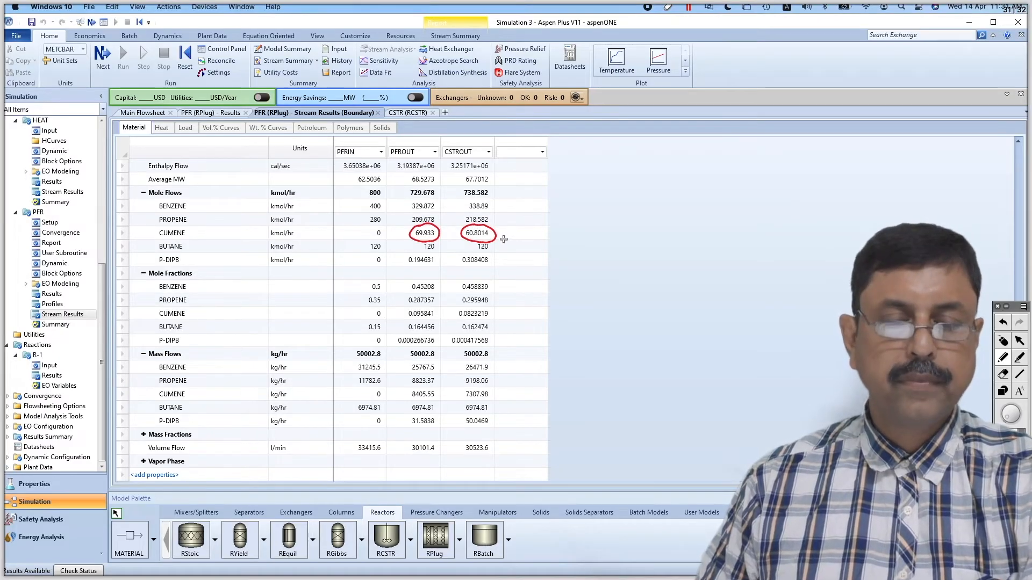
{"action": "mouse_move", "coordinate": [499, 230]}
{"action": "left_mouse_down"}
{"action": "mouse_move", "coordinate": [511, 244]}
{"action": "mouse_move", "coordinate": [496, 244]}
{"action": "left_mouse_up"}
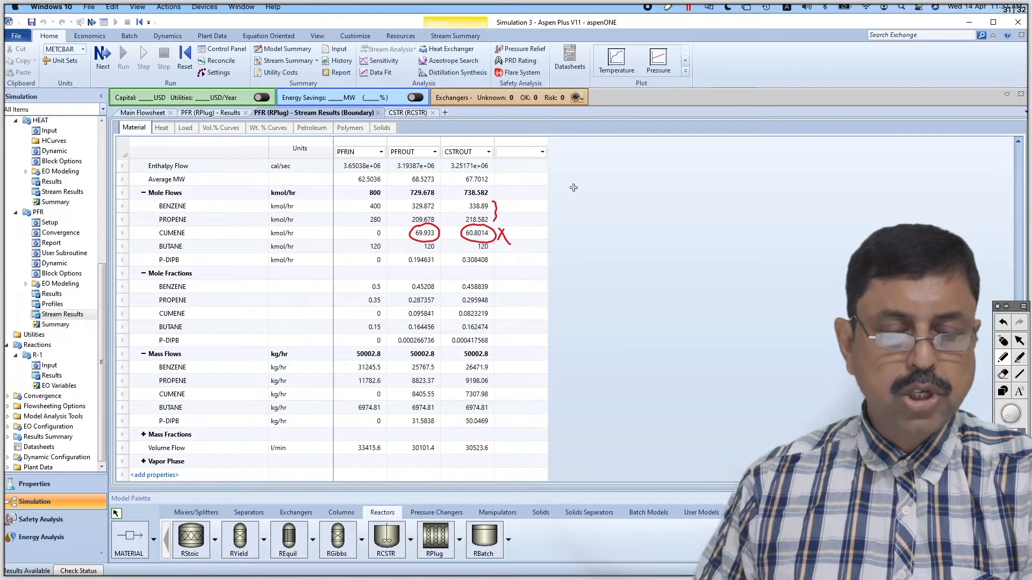
{"action": "left_click_drag", "start_coordinate": [464, 178], "coordinate": [481, 320]}
{"action": "left_click_drag", "start_coordinate": [465, 203], "coordinate": [463, 329]}
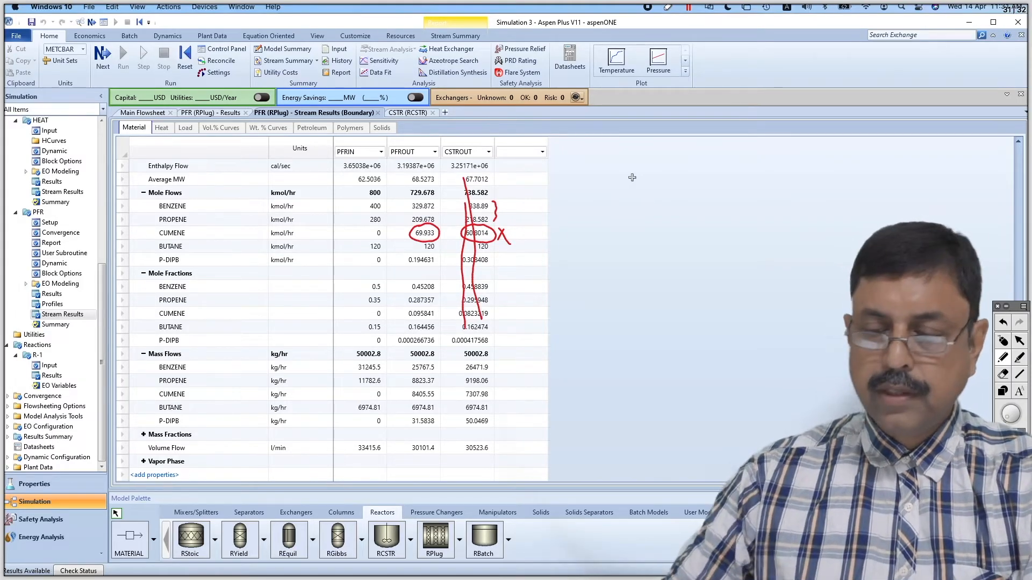
Clear the pen annotations and switch to the problem statement in Preview to check the PFR and CSTR evaluation requirement
{"action": "left_click", "coordinate": [1003, 342]}
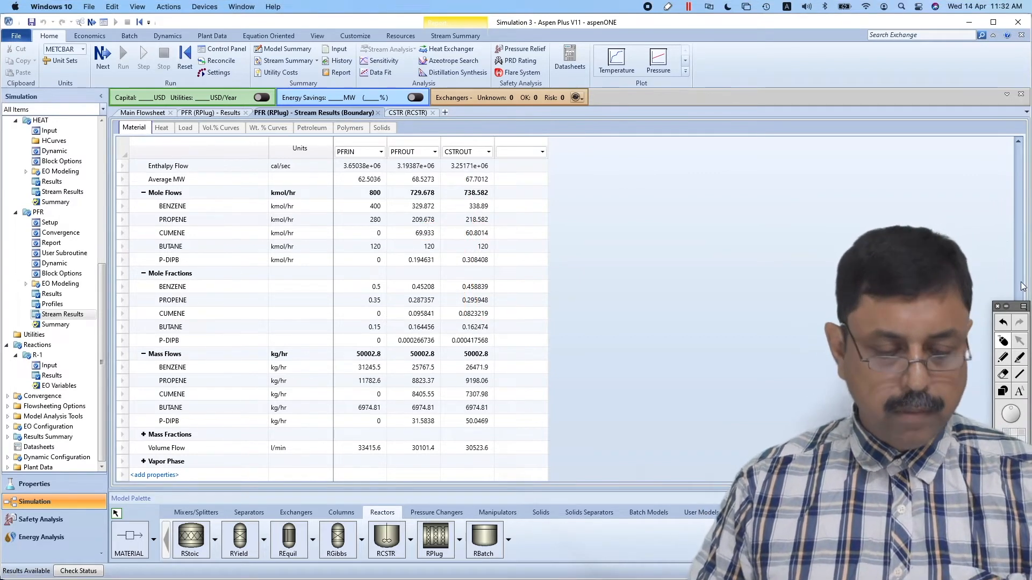
{"action": "key", "text": "super+Tab"}
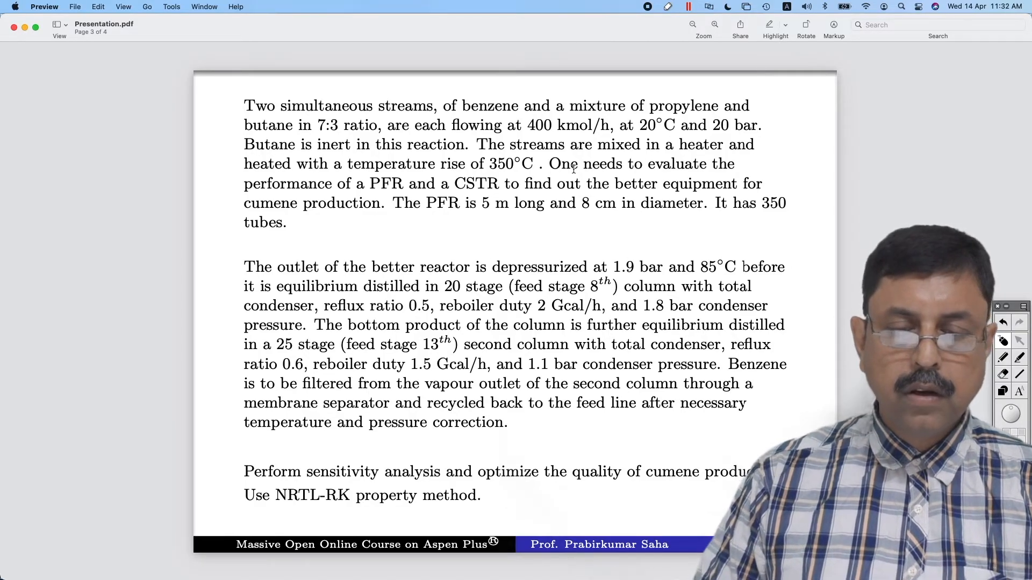
{"action": "left_click_drag", "start_coordinate": [648, 164], "coordinate": [388, 207]}
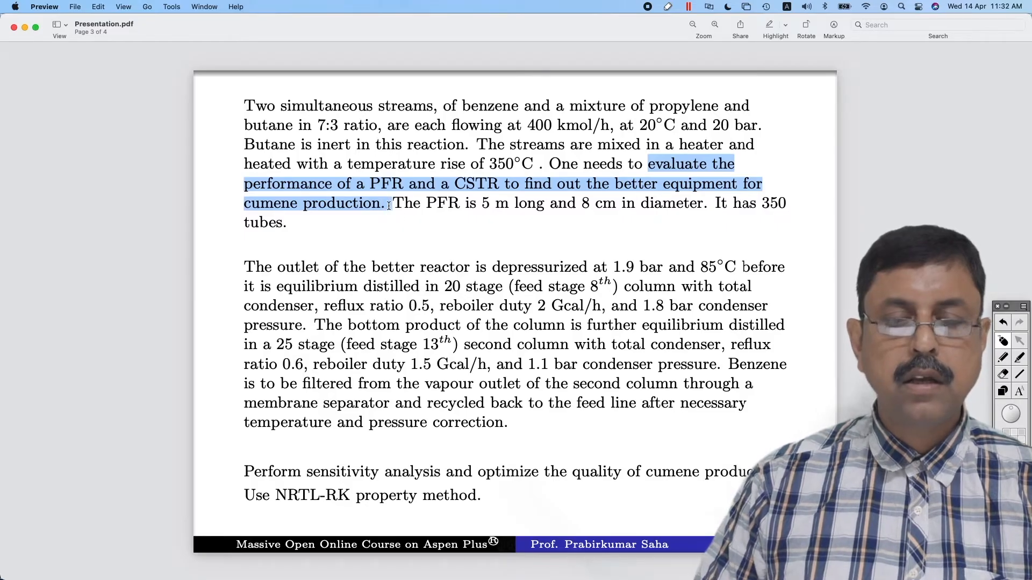
{"action": "left_click", "coordinate": [415, 230]}
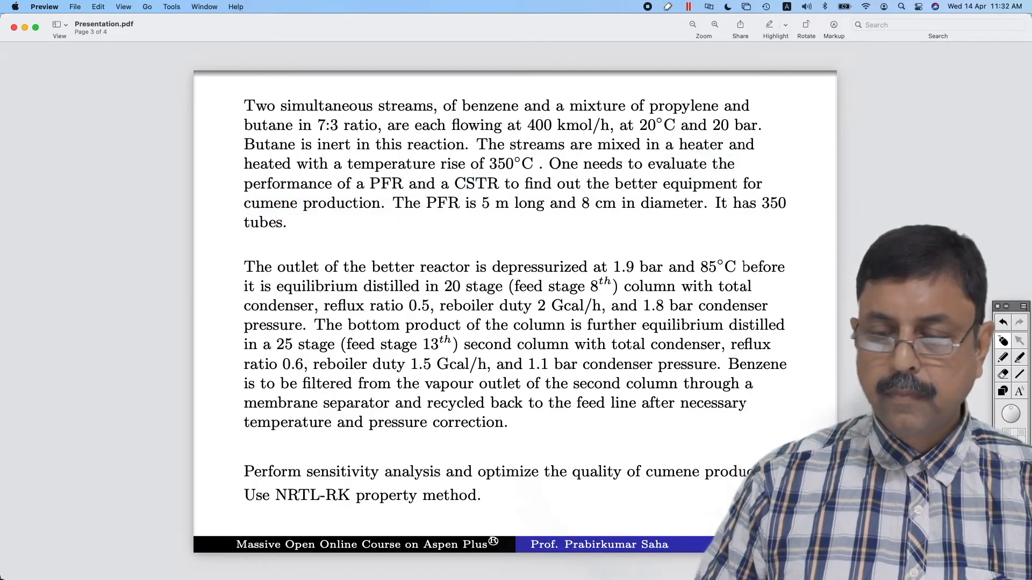
Mark PFR, the better-reactor outlet conditions of 1.9 bar and 85°C, and 20 bar in red pen, and clear the markings
{"action": "left_click", "coordinate": [1003, 359]}
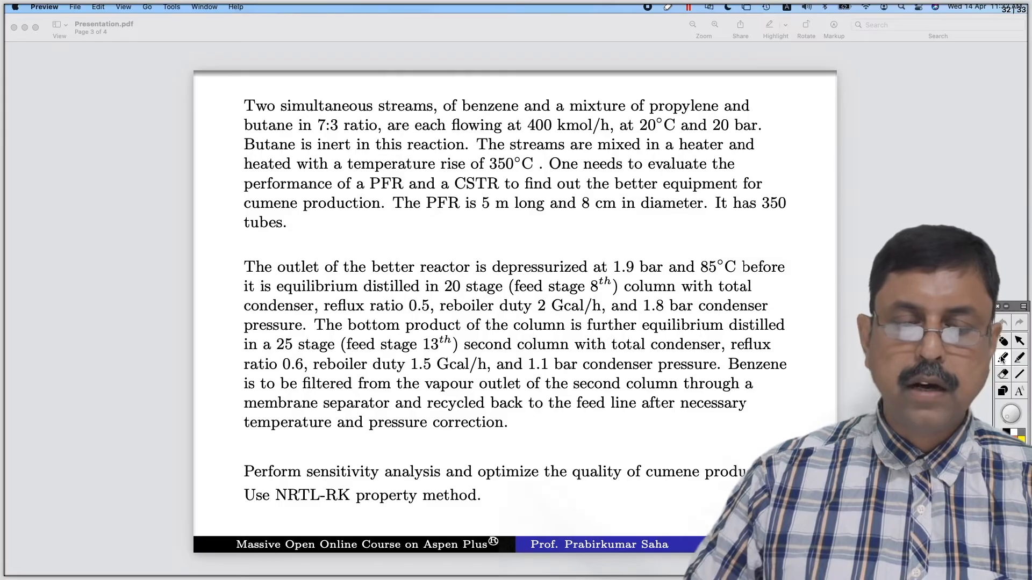
{"action": "mouse_move", "coordinate": [371, 169]}
{"action": "left_mouse_down"}
{"action": "mouse_move", "coordinate": [398, 199]}
{"action": "mouse_move", "coordinate": [382, 166]}
{"action": "left_mouse_up"}
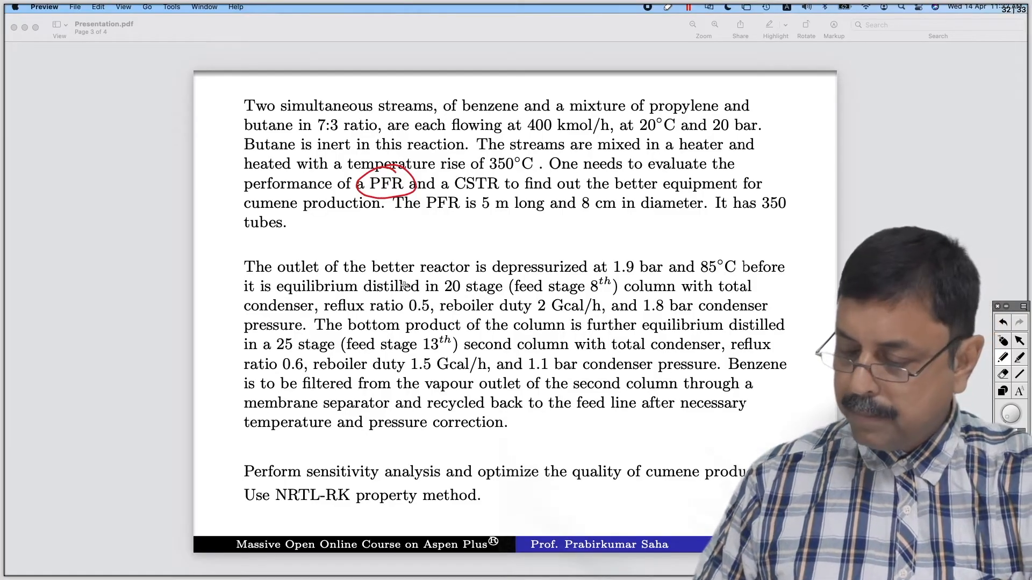
{"action": "left_click_drag", "start_coordinate": [374, 281], "coordinate": [474, 281]}
{"action": "left_click_drag", "start_coordinate": [389, 196], "coordinate": [419, 267]}
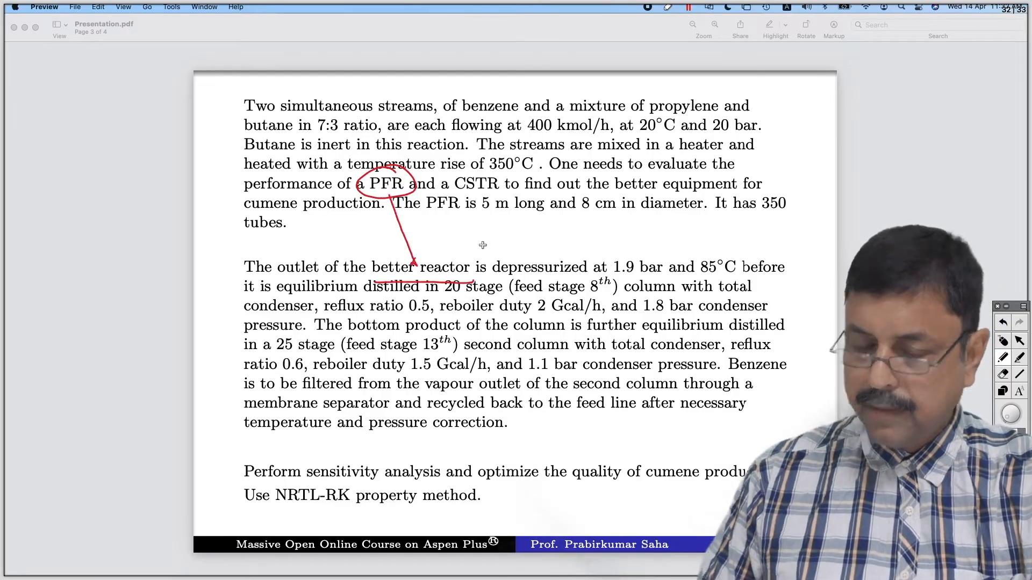
{"action": "left_click_drag", "start_coordinate": [502, 275], "coordinate": [719, 279]}
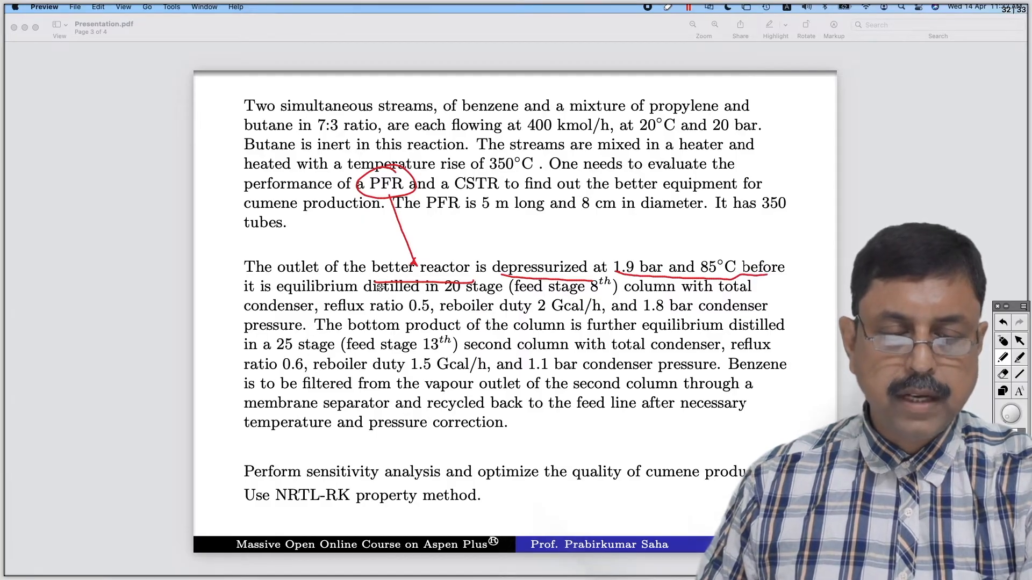
{"action": "left_click_drag", "start_coordinate": [359, 302], "coordinate": [419, 289]}
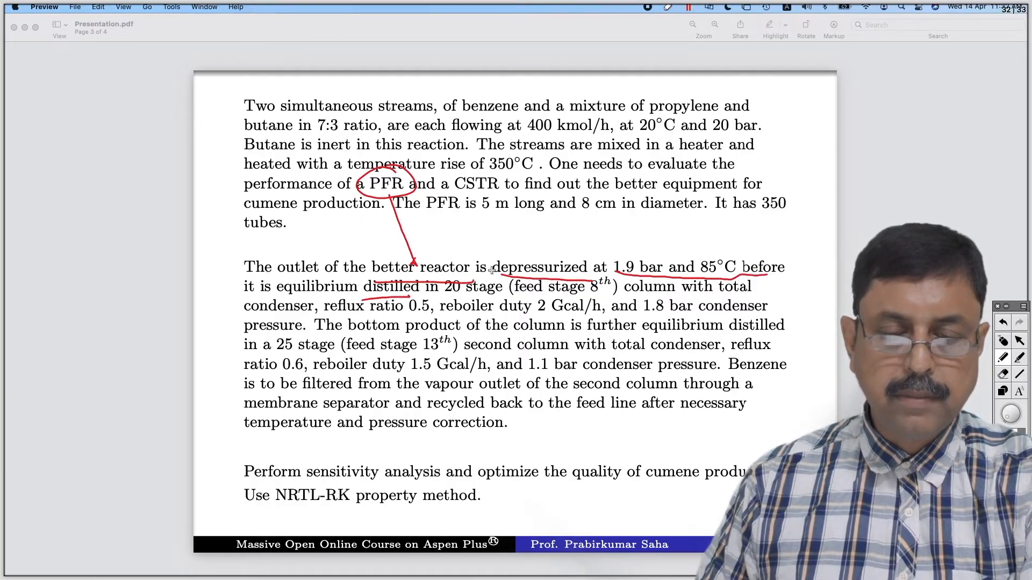
{"action": "left_click_drag", "start_coordinate": [490, 267], "coordinate": [515, 275]}
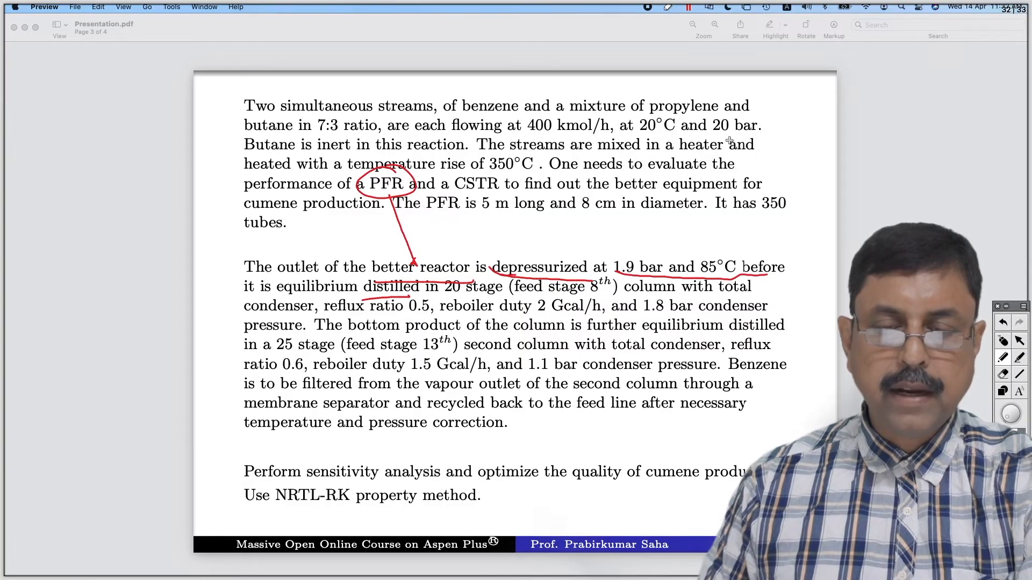
{"action": "mouse_move", "coordinate": [714, 116]}
{"action": "left_mouse_down"}
{"action": "mouse_move", "coordinate": [742, 143]}
{"action": "mouse_move", "coordinate": [718, 107]}
{"action": "mouse_move", "coordinate": [701, 119]}
{"action": "left_mouse_up"}
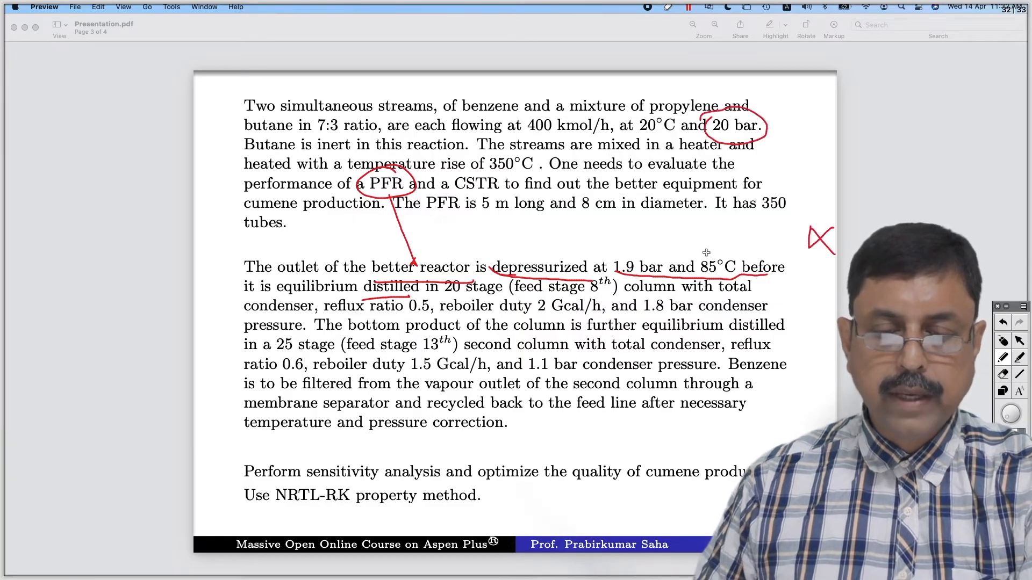
{"action": "left_click_drag", "start_coordinate": [824, 241], "coordinate": [808, 205]}
{"action": "mouse_move", "coordinate": [722, 243]}
{"action": "left_mouse_down"}
{"action": "mouse_move", "coordinate": [691, 258]}
{"action": "mouse_move", "coordinate": [725, 288]}
{"action": "mouse_move", "coordinate": [735, 248]}
{"action": "mouse_move", "coordinate": [719, 241]}
{"action": "left_mouse_up"}
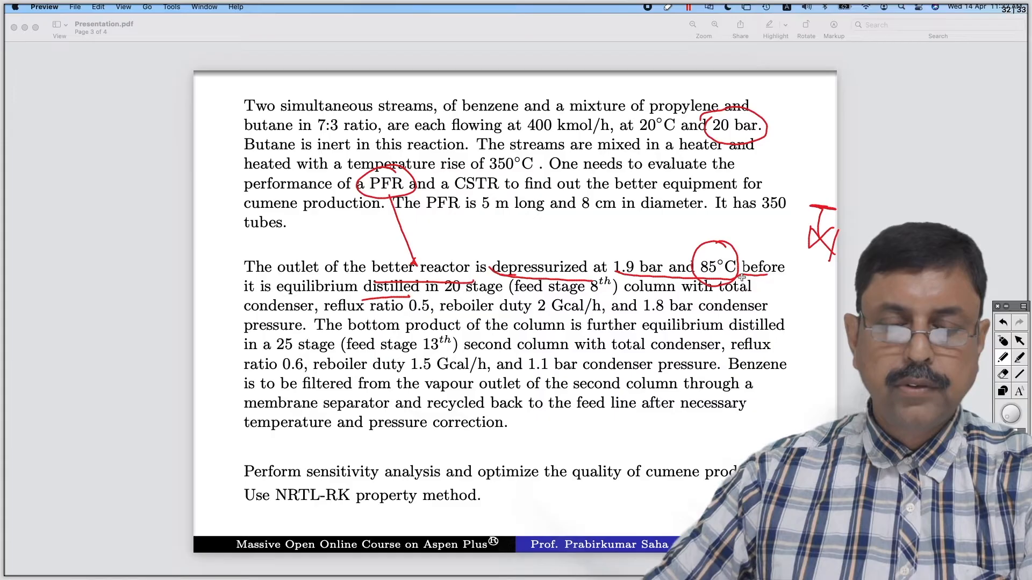
{"action": "left_click", "coordinate": [1004, 342]}
Switch back to Aspen Plus and place a Heater block on the main flowsheet, in line with the end of PFROUT
{"action": "key", "text": "super+Tab"}
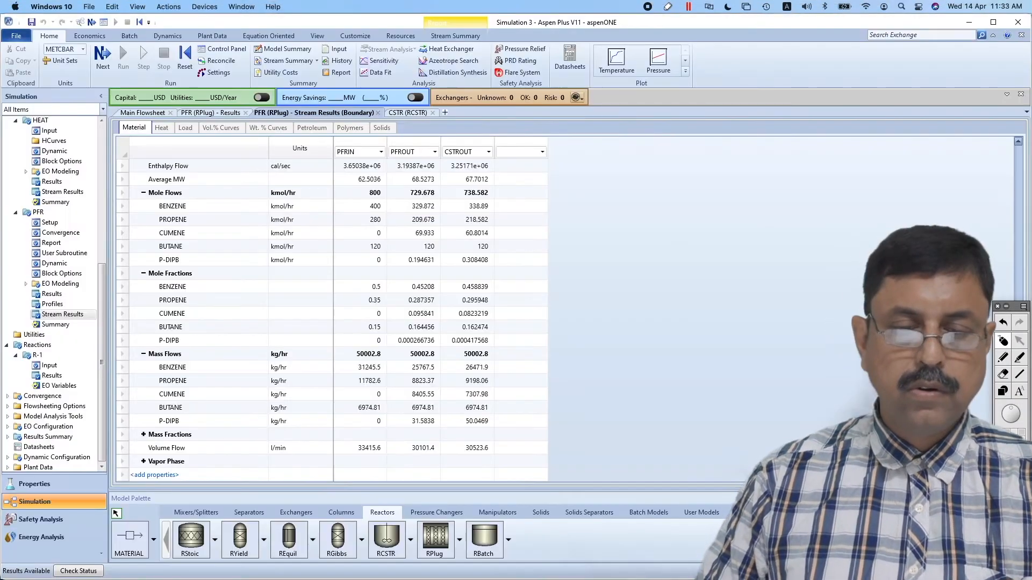
{"action": "left_click", "coordinate": [146, 113]}
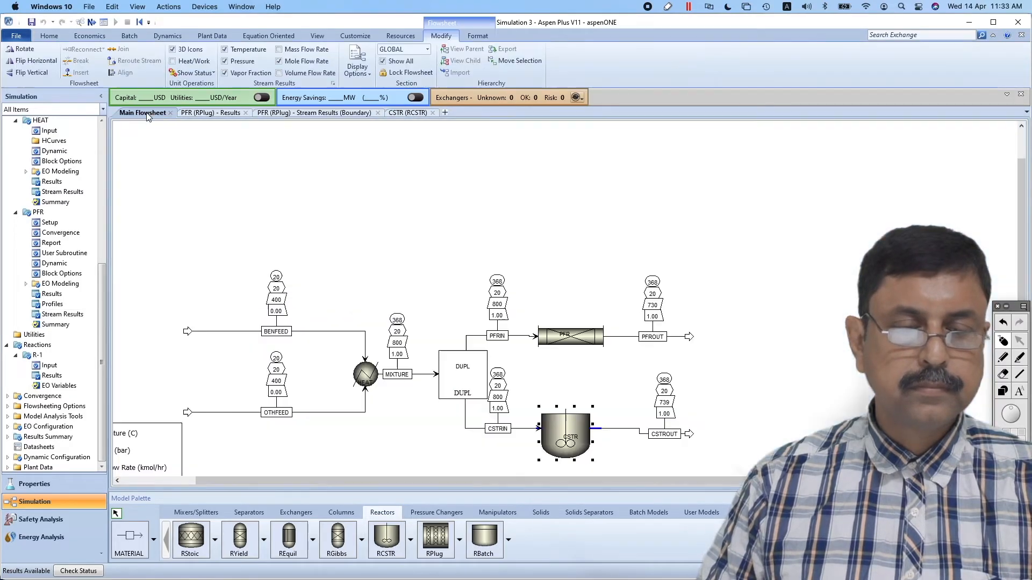
{"action": "left_click", "coordinate": [739, 374]}
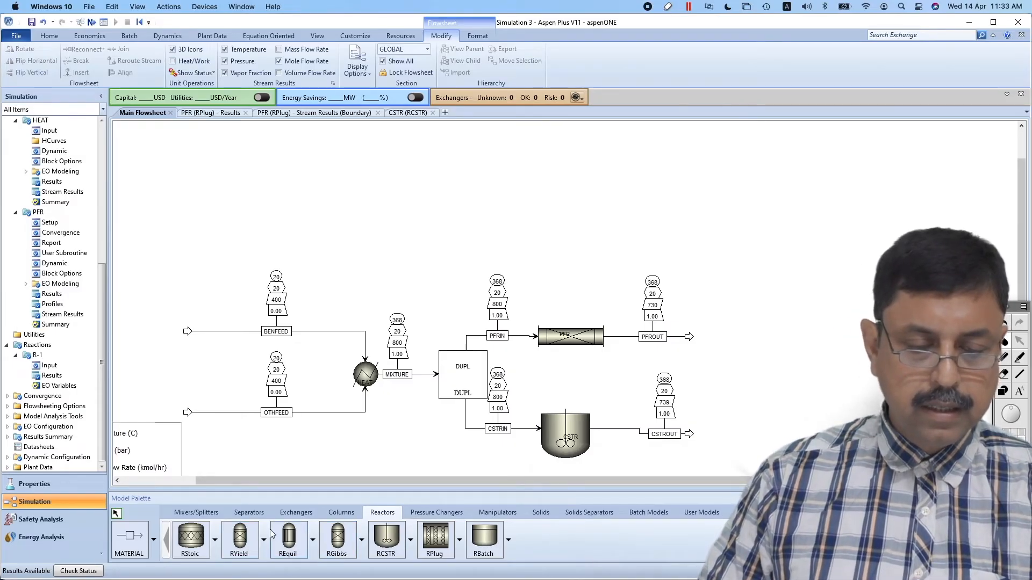
{"action": "left_click", "coordinate": [285, 514]}
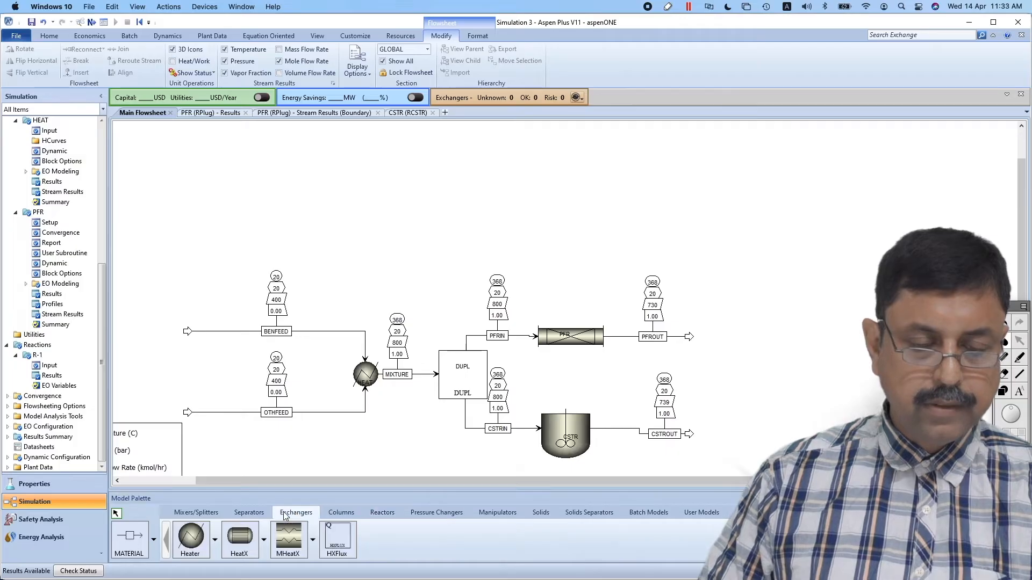
{"action": "left_click", "coordinate": [193, 535]}
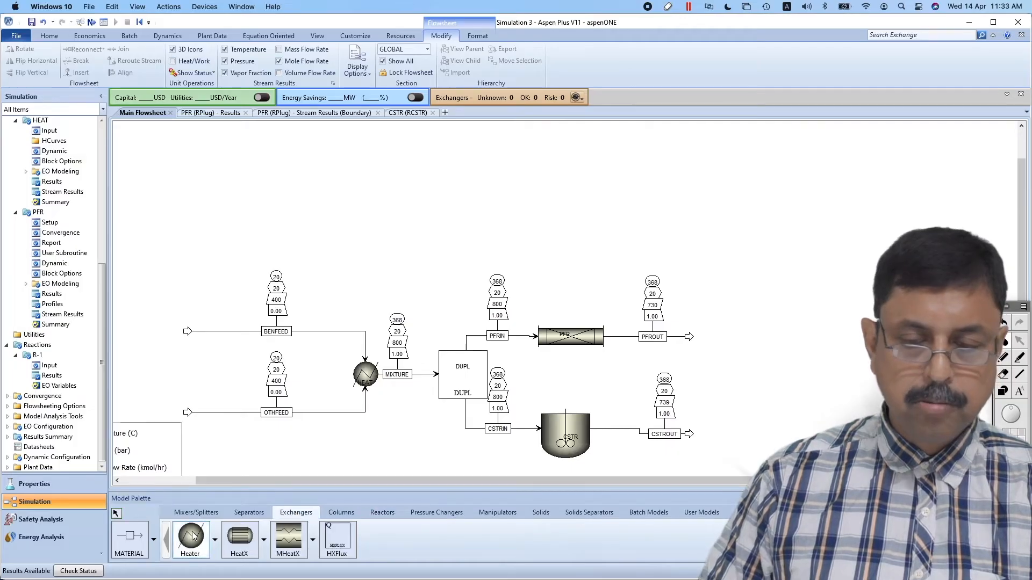
{"action": "left_click", "coordinate": [715, 336]}
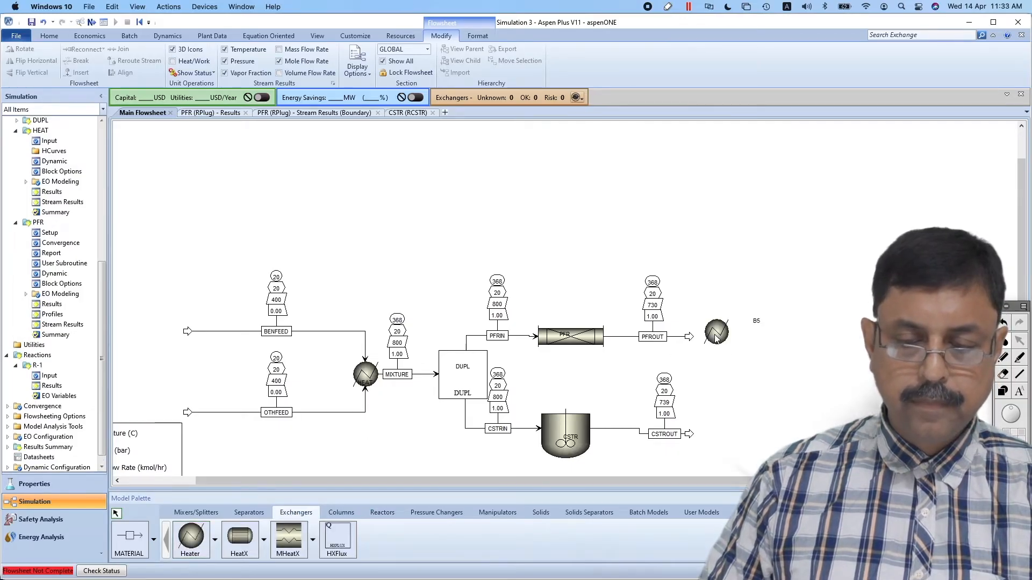
{"action": "left_click", "coordinate": [716, 336]}
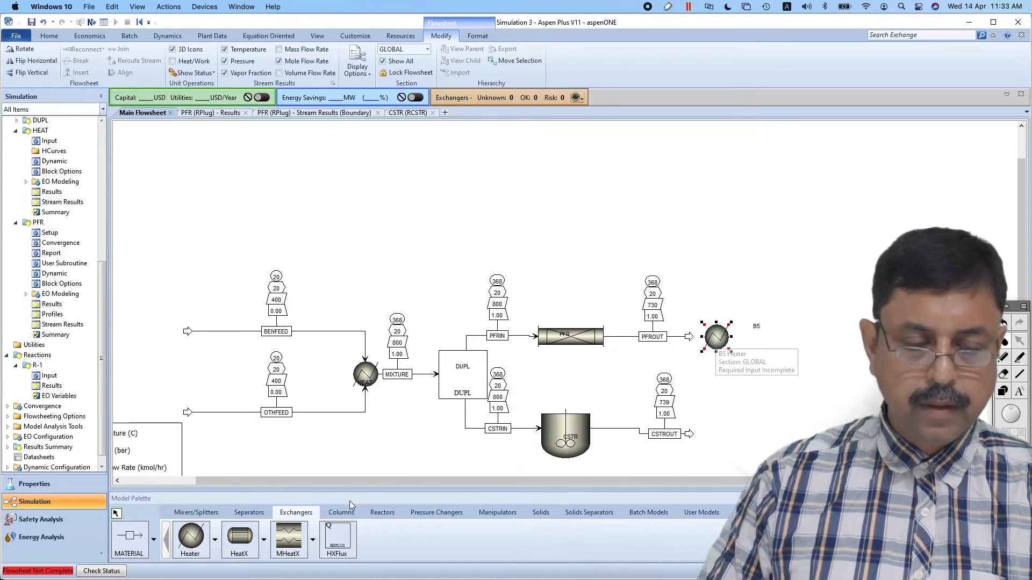
Connect PFROUT to the new heater's inlet and draw a material product stream from its outlet
{"action": "left_click", "coordinate": [131, 538]}
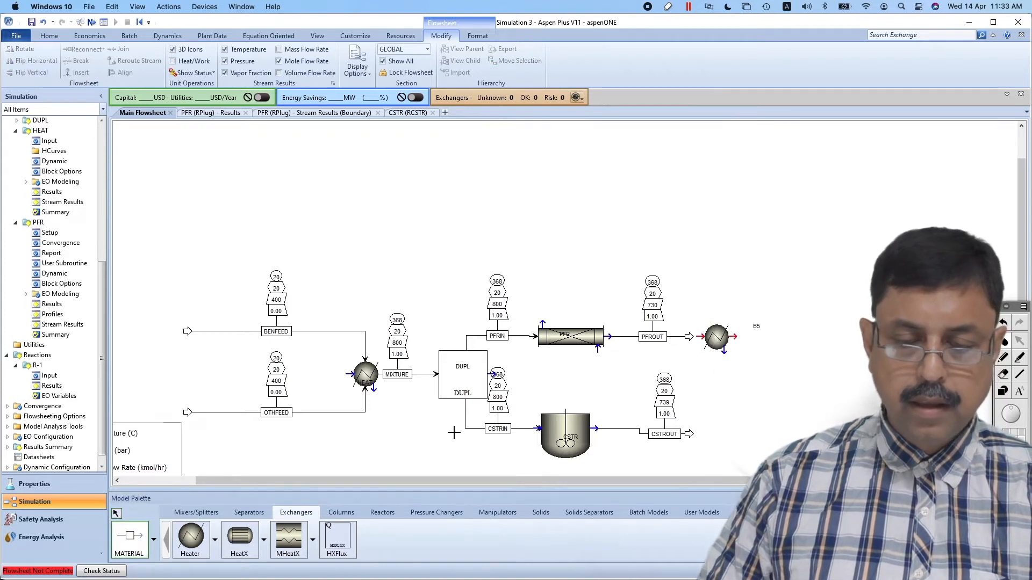
{"action": "left_click", "coordinate": [116, 514]}
{"action": "left_click_drag", "start_coordinate": [689, 337], "coordinate": [701, 337]}
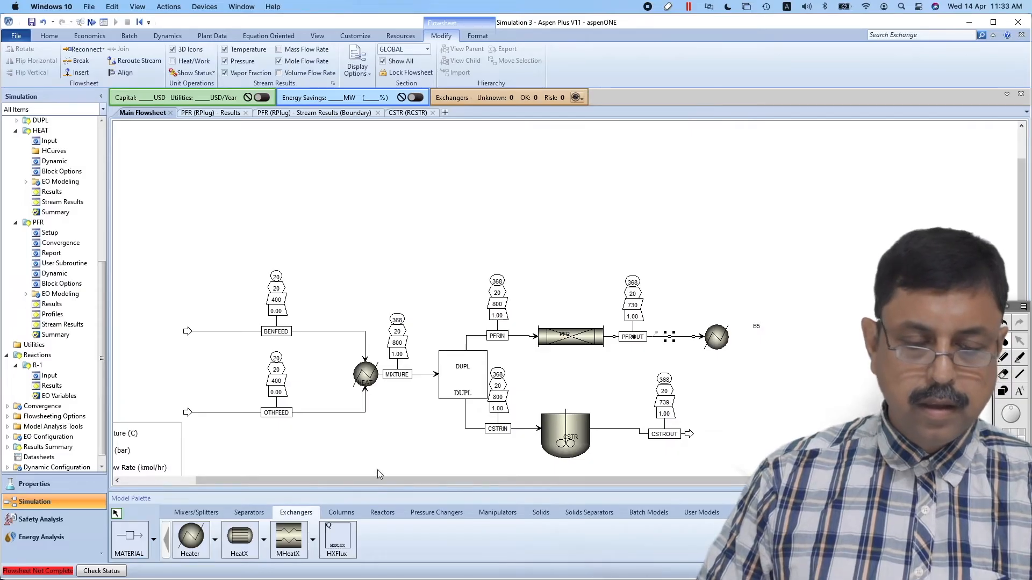
{"action": "left_click", "coordinate": [131, 537]}
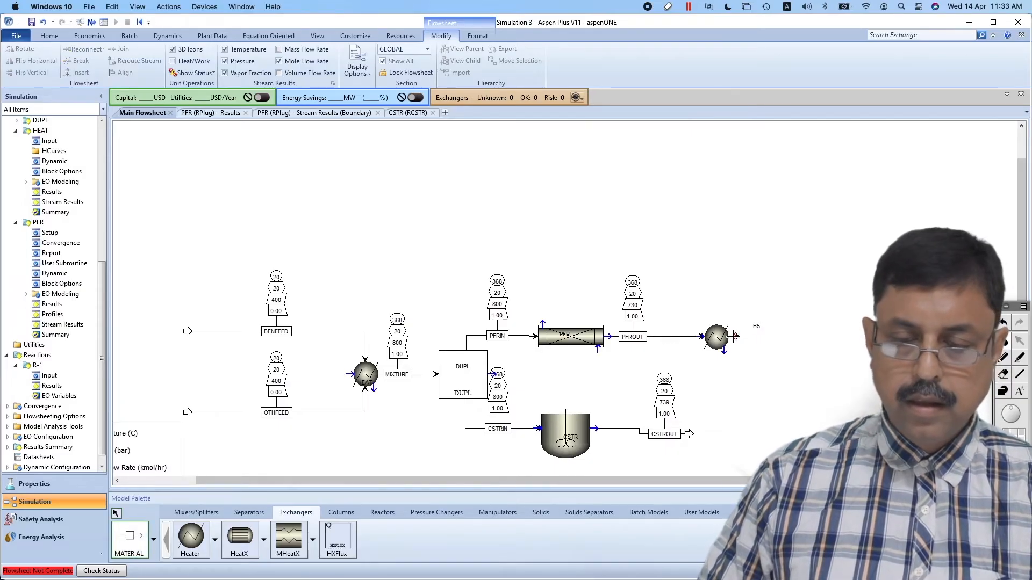
{"action": "left_click", "coordinate": [739, 338]}
{"action": "left_click", "coordinate": [808, 337]}
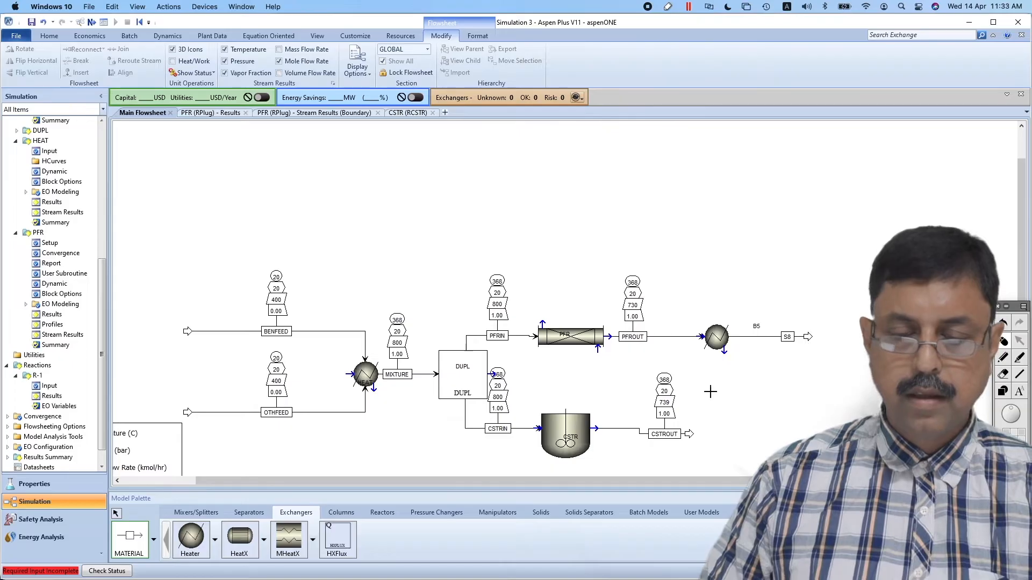
{"action": "left_click", "coordinate": [117, 513]}
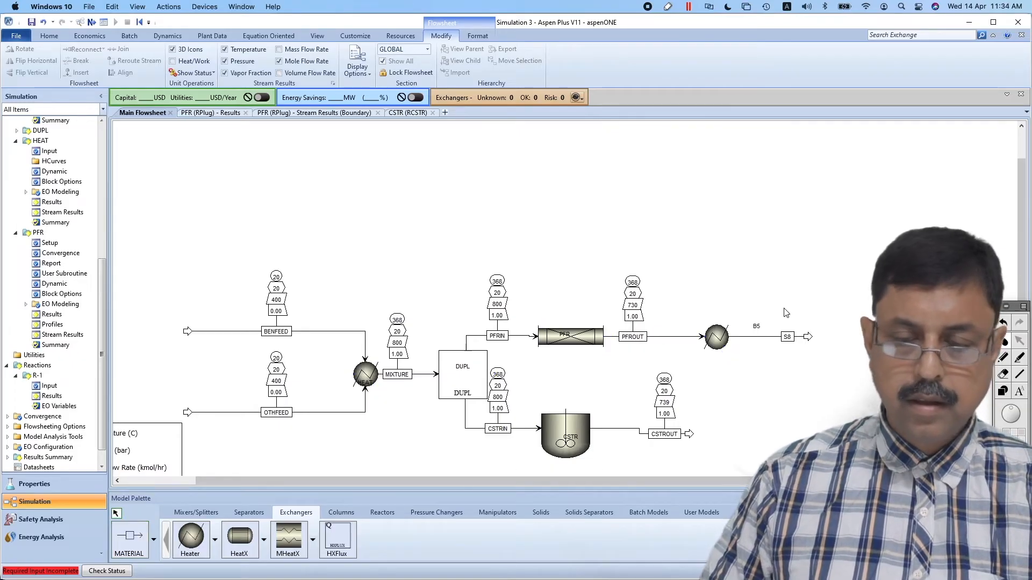
Rename the new heater H2 with its label on the block, and rename its outlet stream H2OUT
{"action": "left_click", "coordinate": [755, 327]}
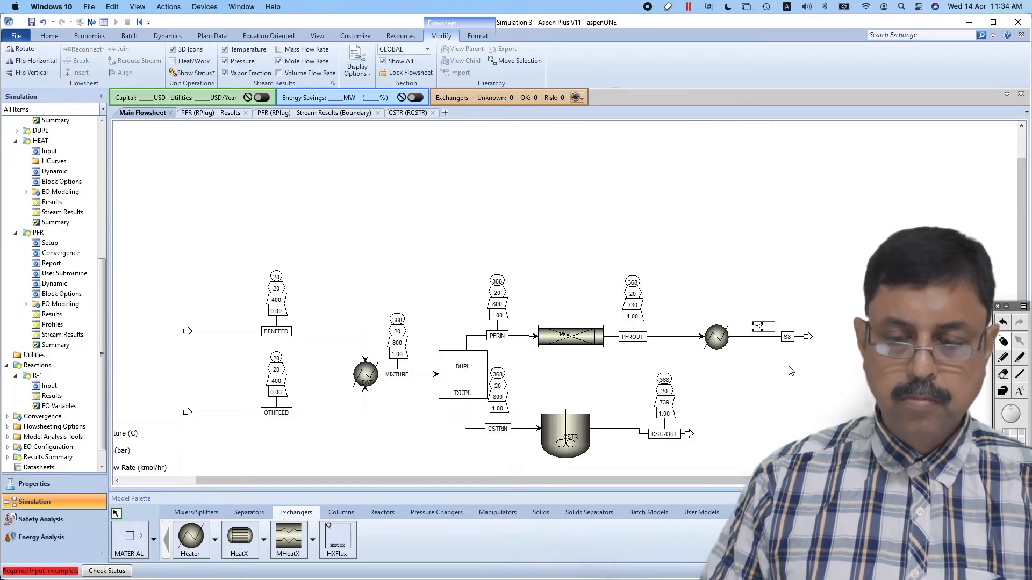
{"action": "key", "text": "Return"}
{"action": "left_click_drag", "start_coordinate": [749, 328], "coordinate": [715, 341]}
{"action": "left_click", "coordinate": [789, 339]}
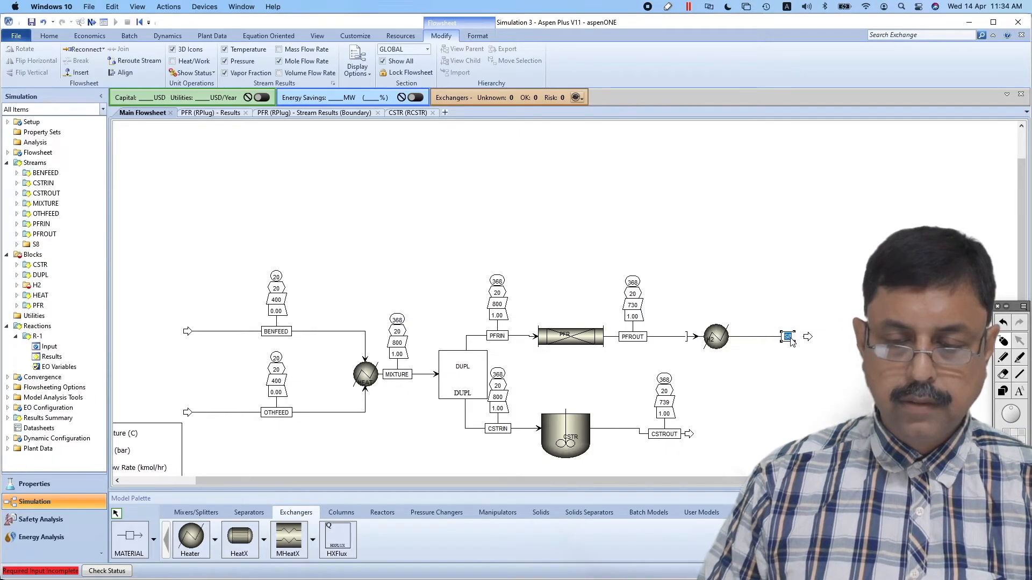
{"action": "type", "text": "H2OU"}
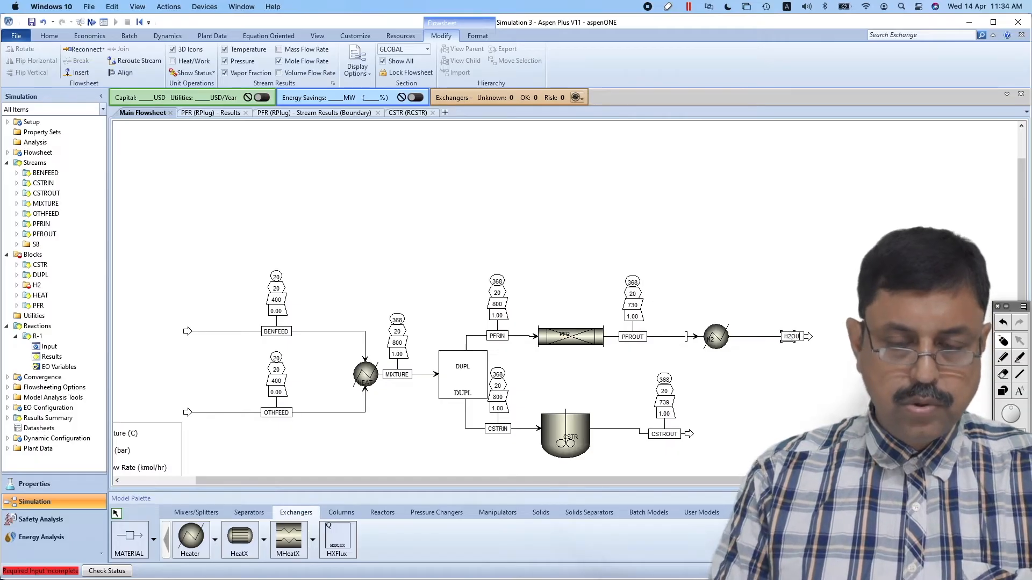
{"action": "type", "text": "T"}
{"action": "key", "text": "Return"}
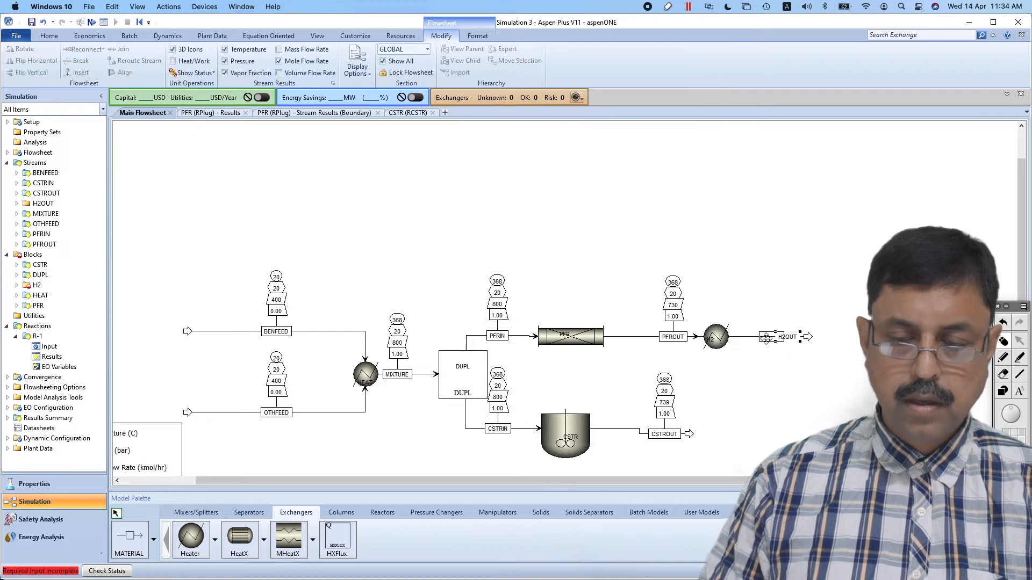
Specify heater H2 at 85 C and 1.9 bar and run the simulation
{"action": "left_click", "coordinate": [718, 333]}
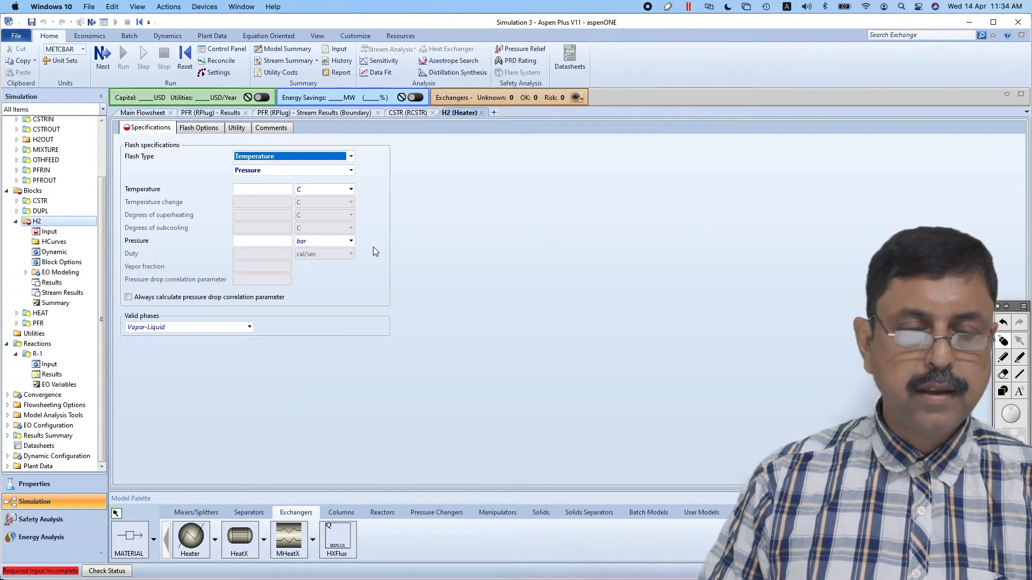
{"action": "left_click", "coordinate": [280, 189]}
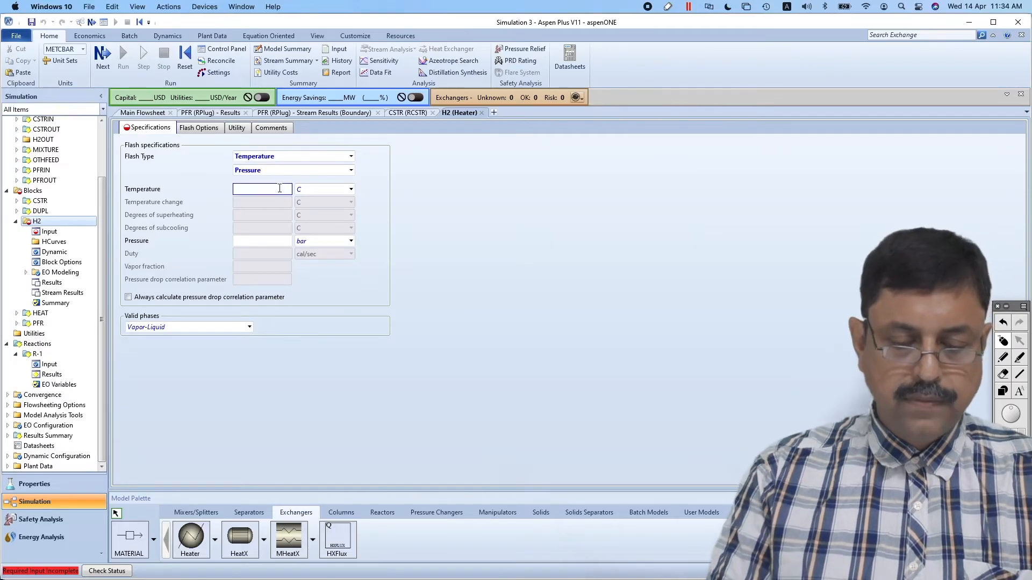
{"action": "left_click", "coordinate": [270, 241]}
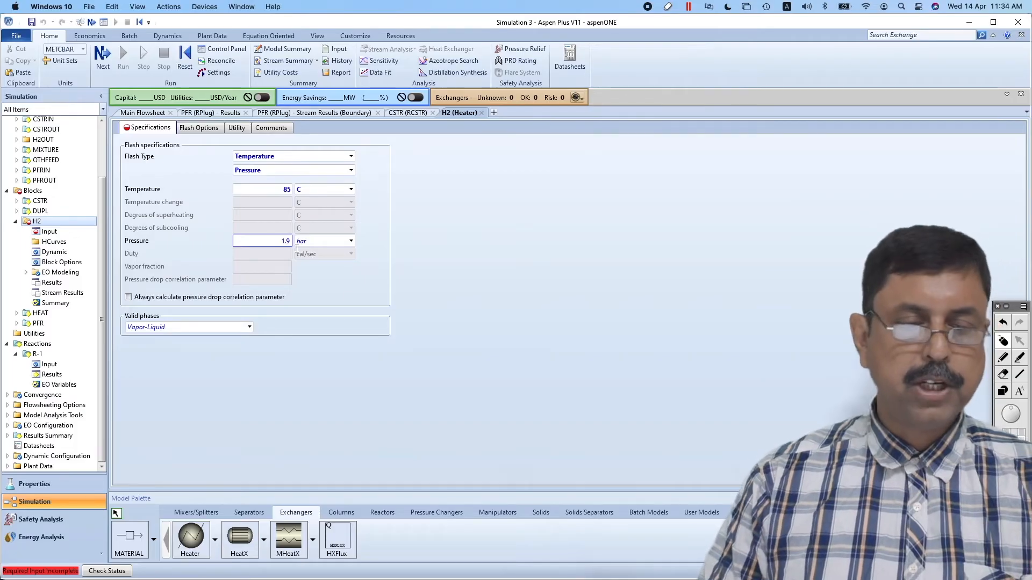
{"action": "left_click", "coordinate": [360, 313]}
{"action": "left_click", "coordinate": [123, 55]}
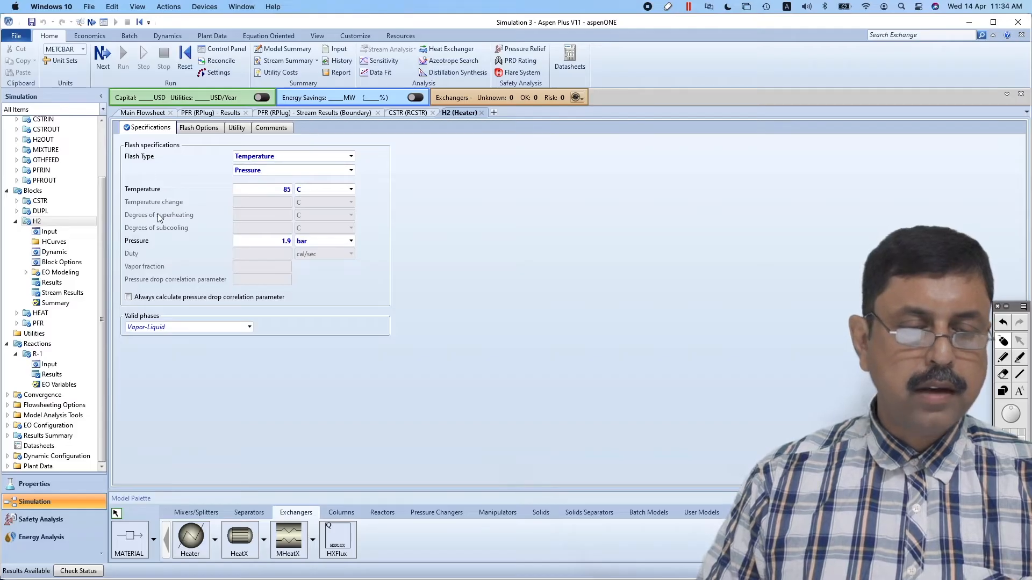
Set the stream pressure labels on the main flowsheet to show one decimal place
{"action": "left_click", "coordinate": [152, 114]}
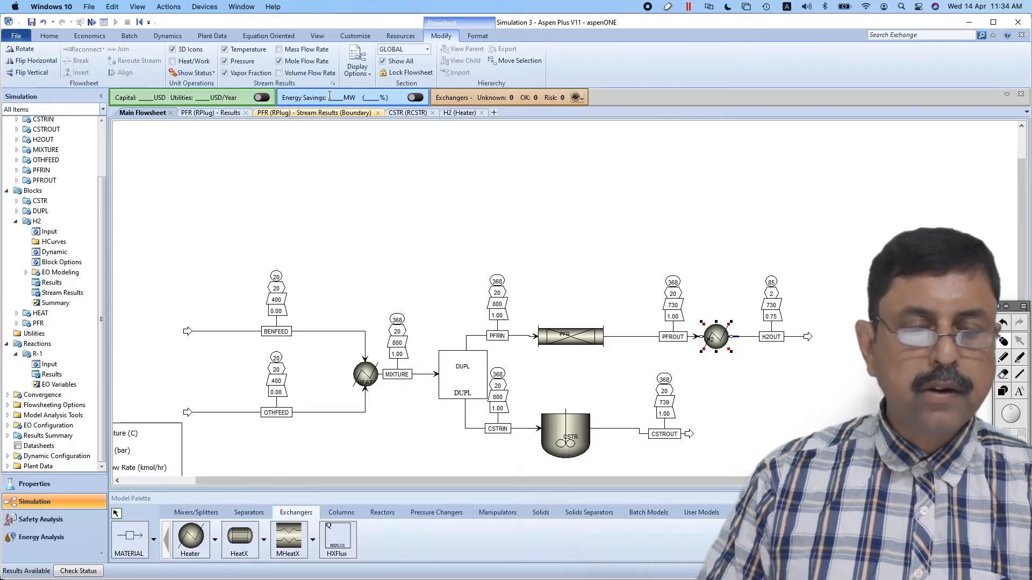
{"action": "left_click", "coordinate": [333, 84]}
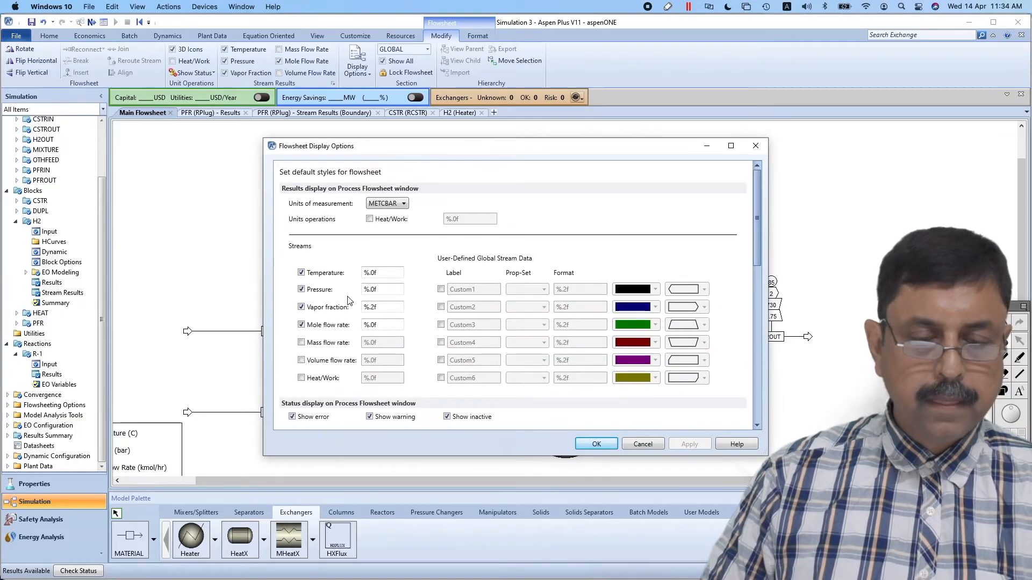
{"action": "left_click", "coordinate": [373, 288]}
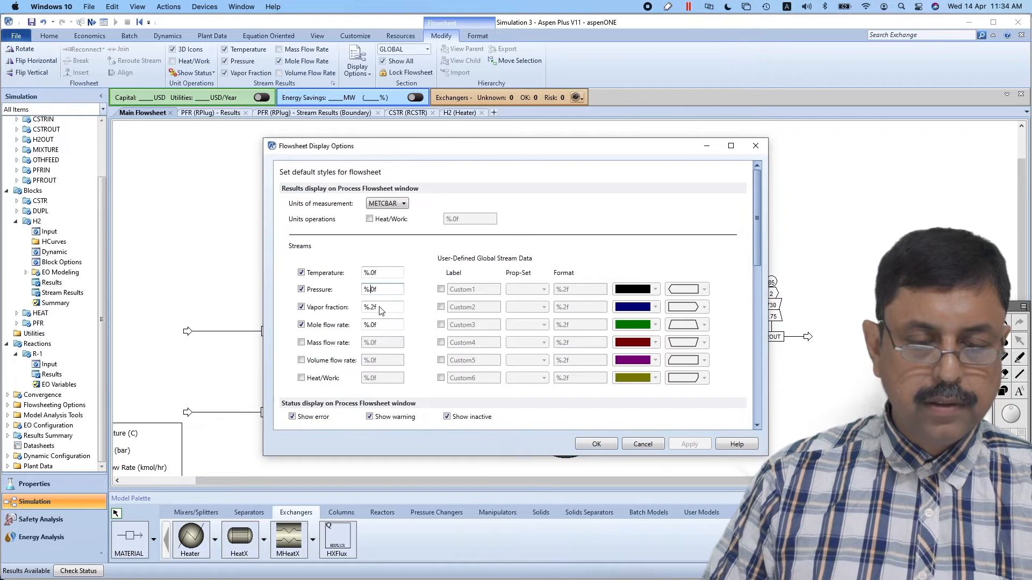
{"action": "left_click", "coordinate": [610, 444]}
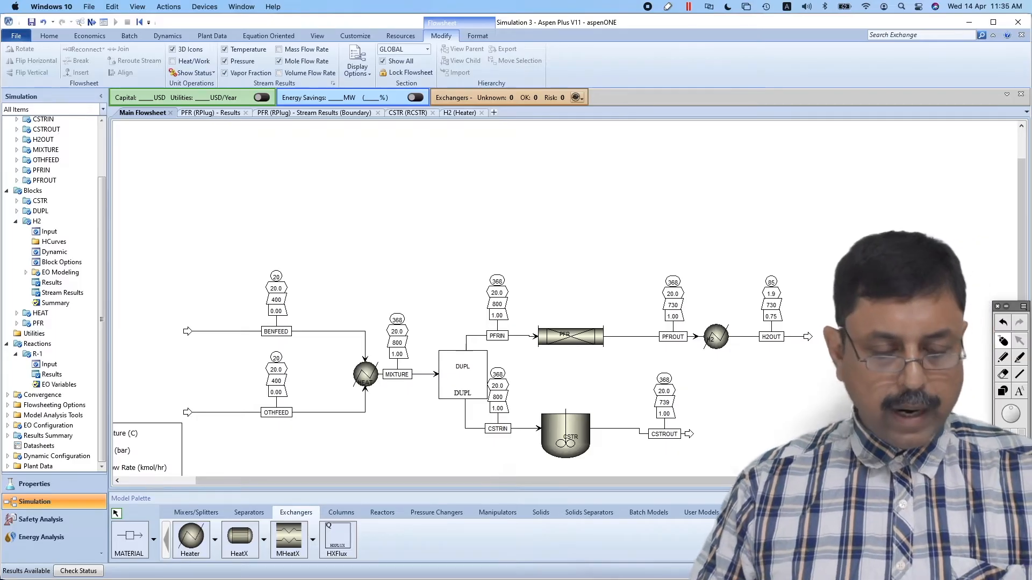
Switch to the problem statement in Preview to read the distillation column specifications
{"action": "key", "text": "super+Tab"}
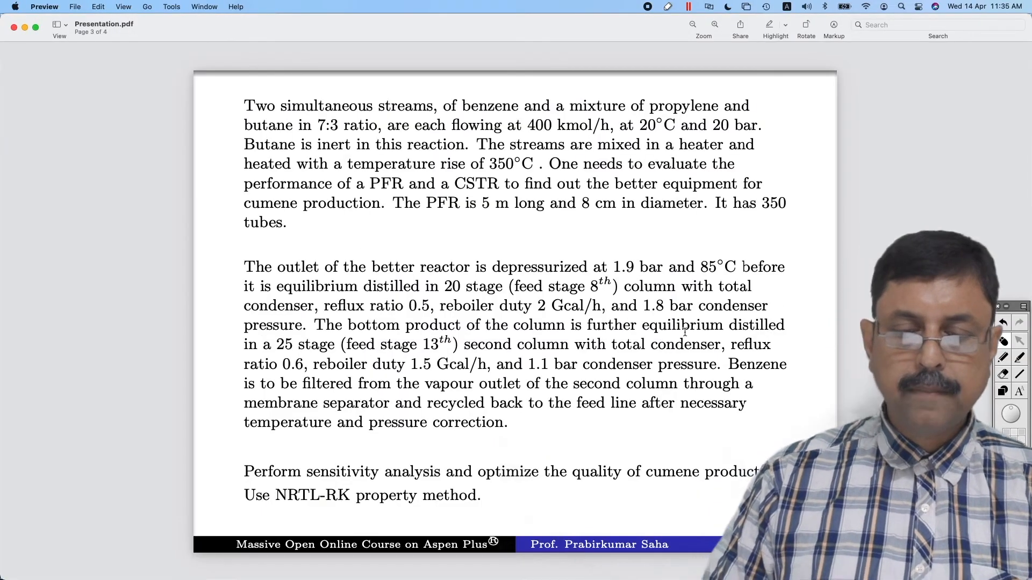
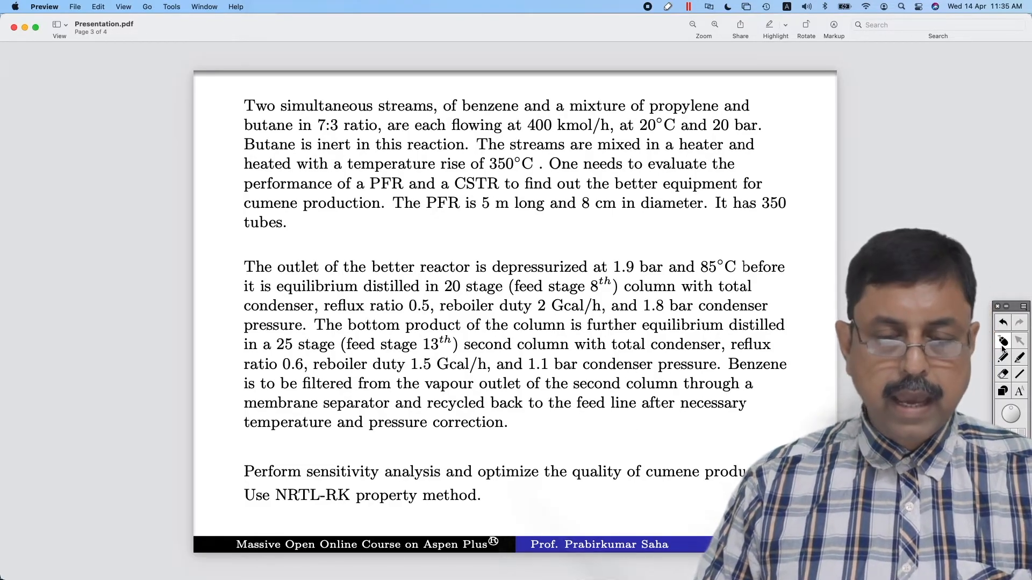
Switch to Aspen Plus, place two RadFrac columns downstream of heater H2, and connect stream H2OUT to the first column's feed
{"action": "key", "text": "super+Tab"}
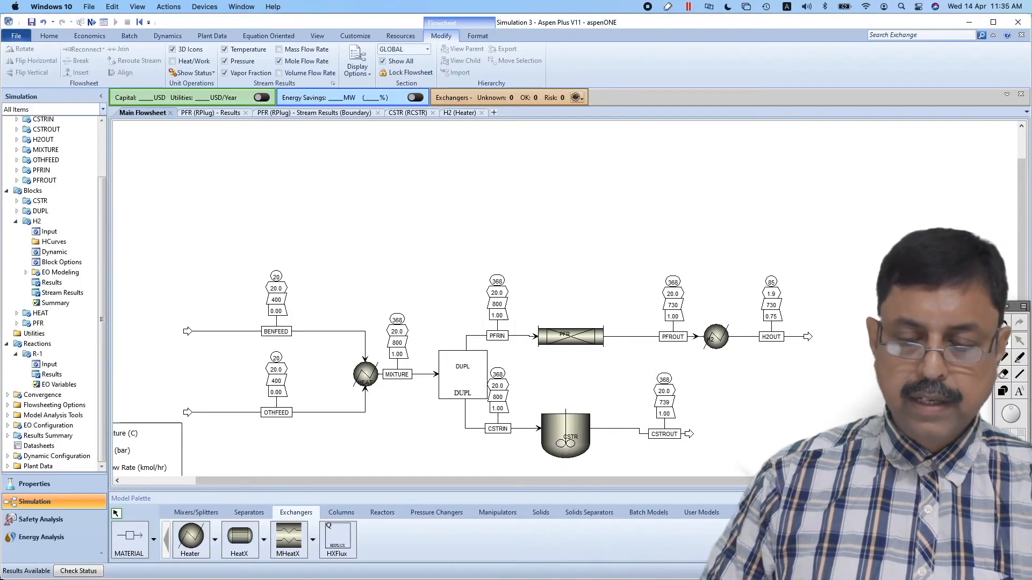
{"action": "left_click_drag", "start_coordinate": [304, 481], "coordinate": [347, 481]}
{"action": "left_click", "coordinate": [350, 513]}
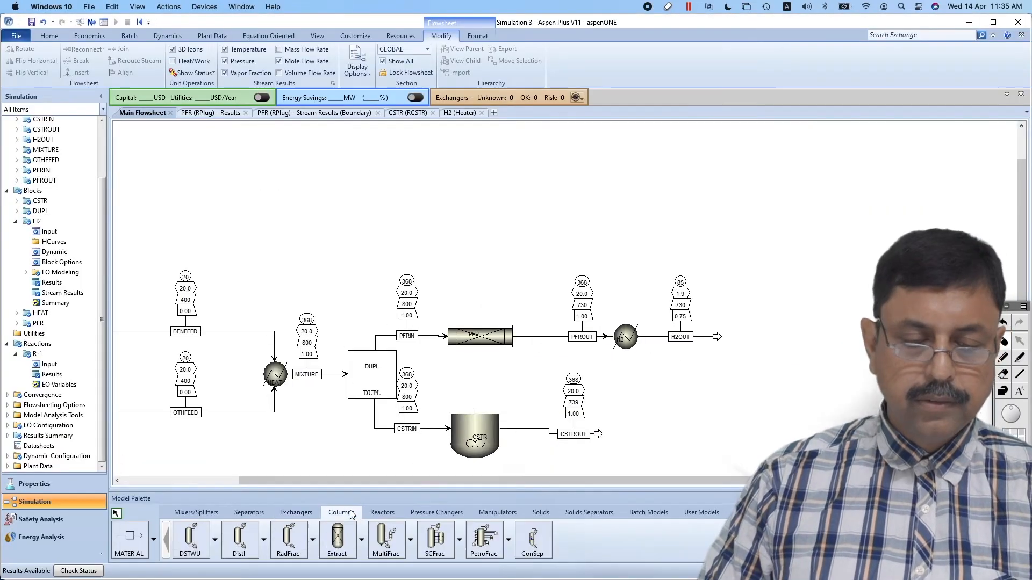
{"action": "left_click", "coordinate": [288, 540]}
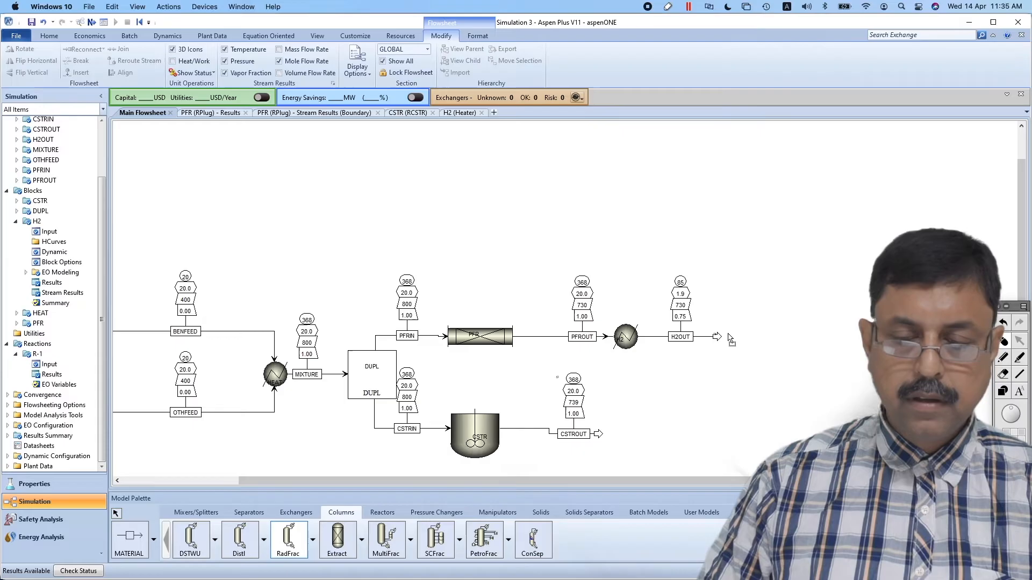
{"action": "double_click", "coordinate": [750, 339]}
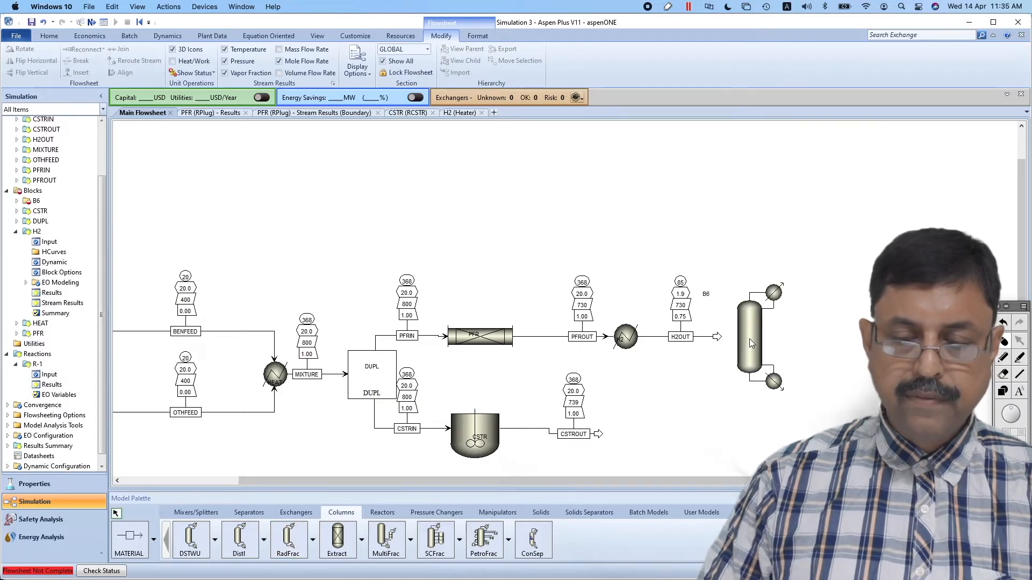
{"action": "left_click_drag", "start_coordinate": [718, 338], "coordinate": [732, 340]}
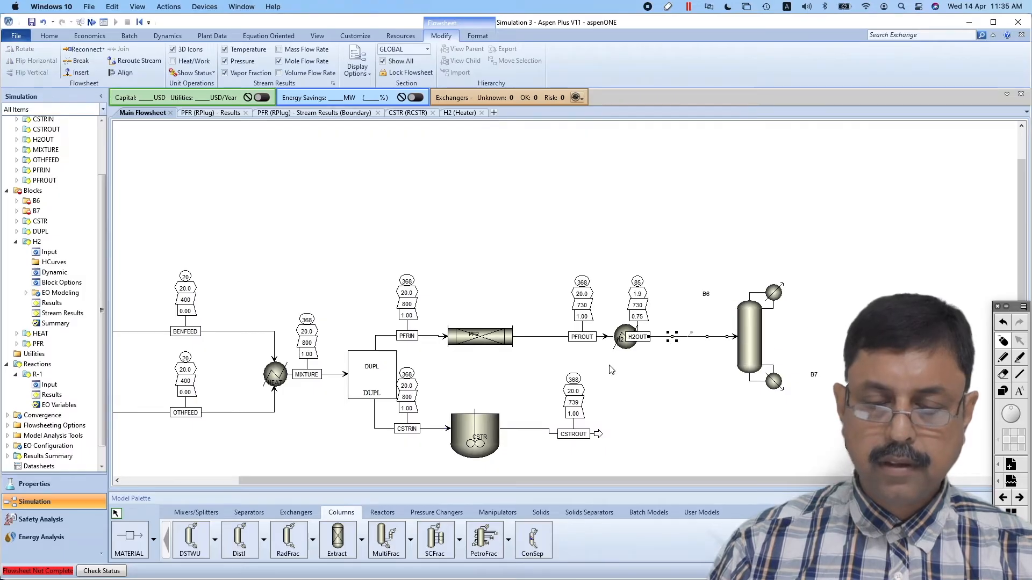
Draw a liquid distillate stream from the first column and a bottoms stream leading to the second column
{"action": "left_click", "coordinate": [142, 538]}
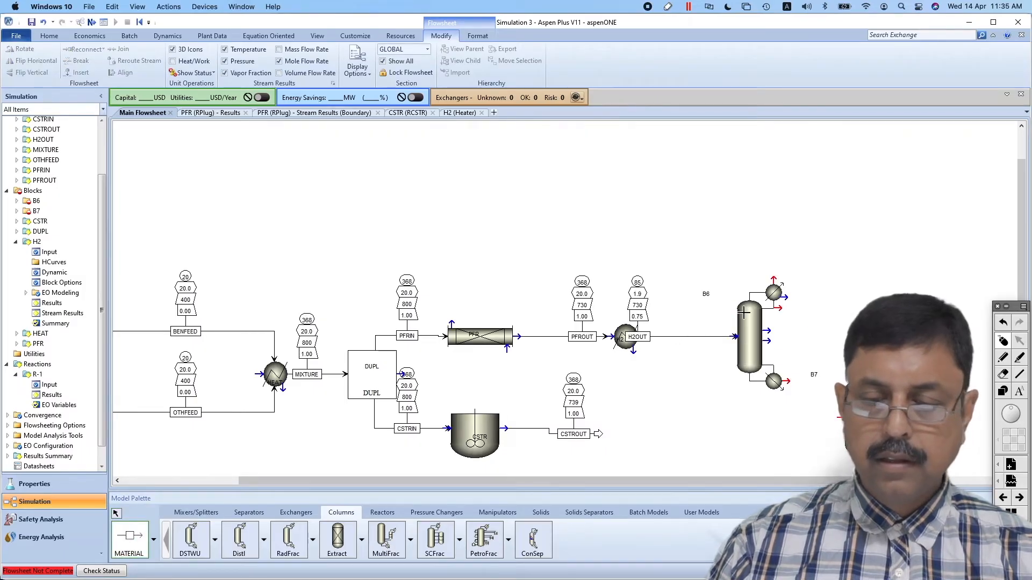
{"action": "left_click", "coordinate": [780, 307]}
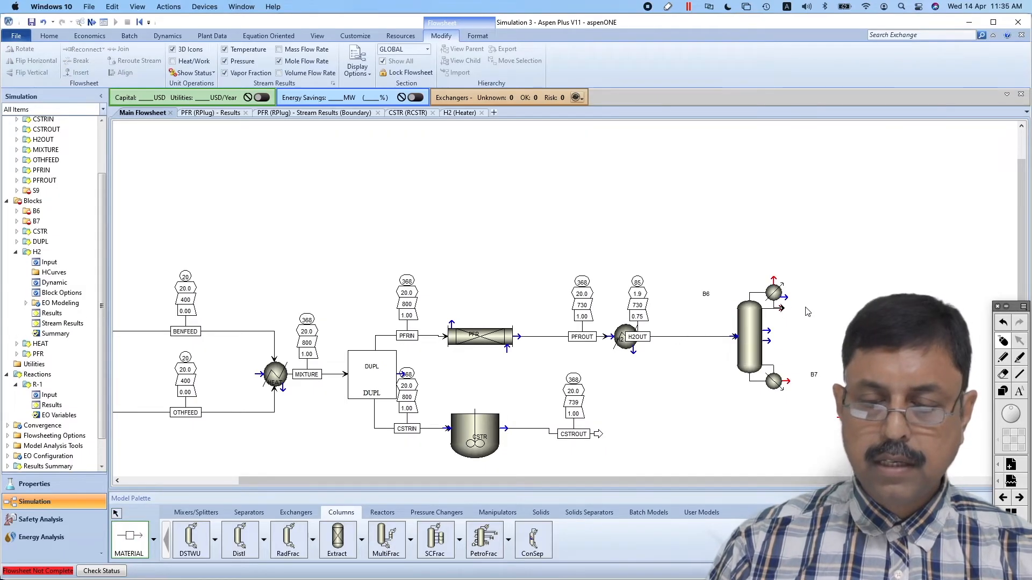
{"action": "left_click", "coordinate": [841, 304]}
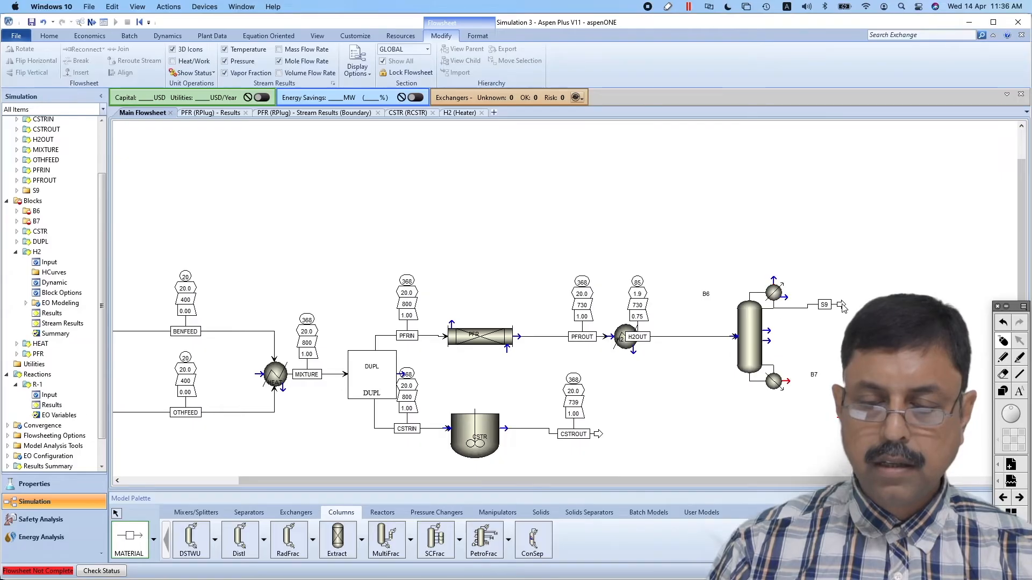
{"action": "left_click", "coordinate": [789, 381]}
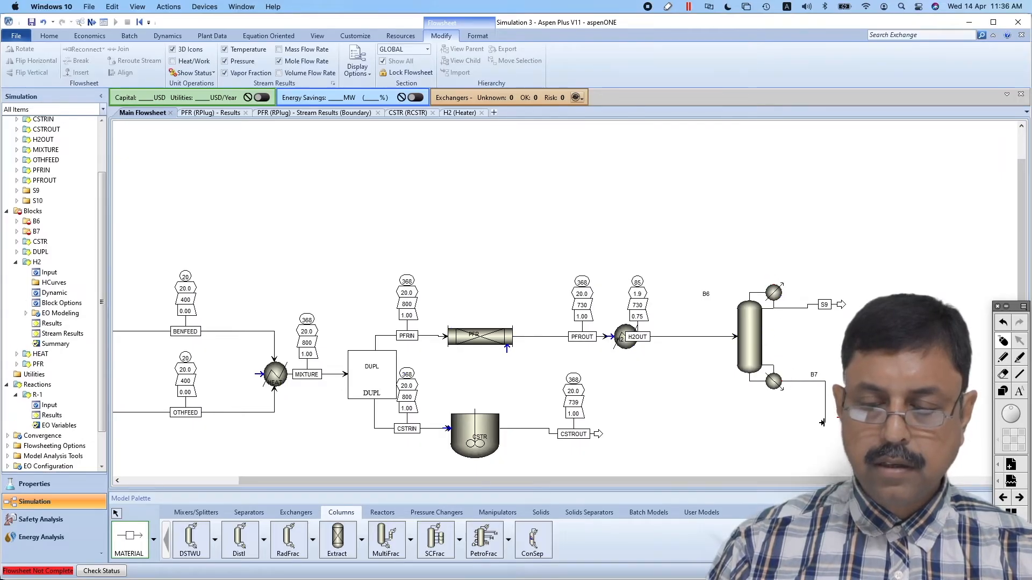
{"action": "left_click", "coordinate": [822, 423]}
Rename the columns COL1 and COL2, placing COL1's label on its block and H2OUT's label midway along its line
{"action": "left_click", "coordinate": [707, 294]}
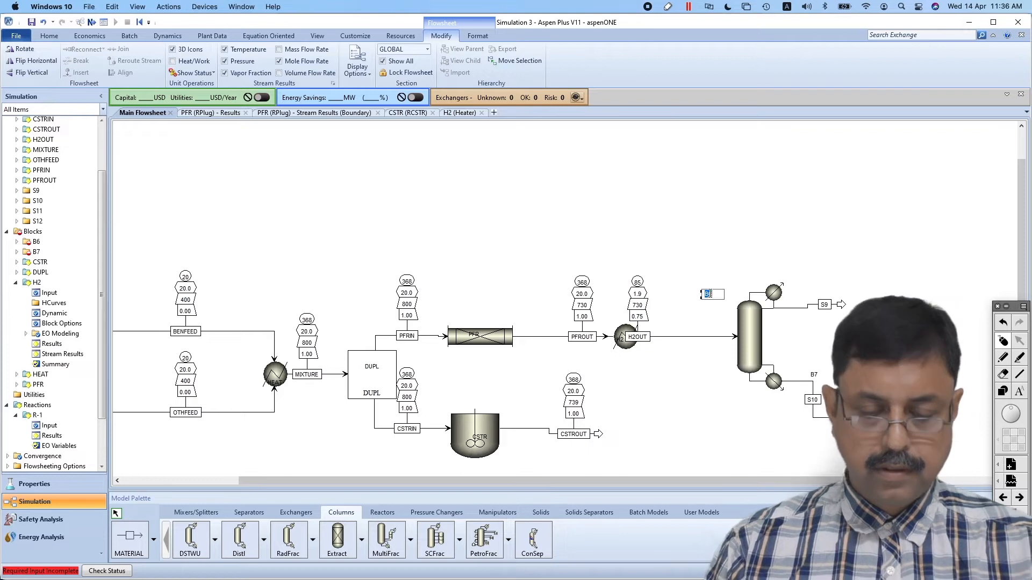
{"action": "type", "text": "COL1"}
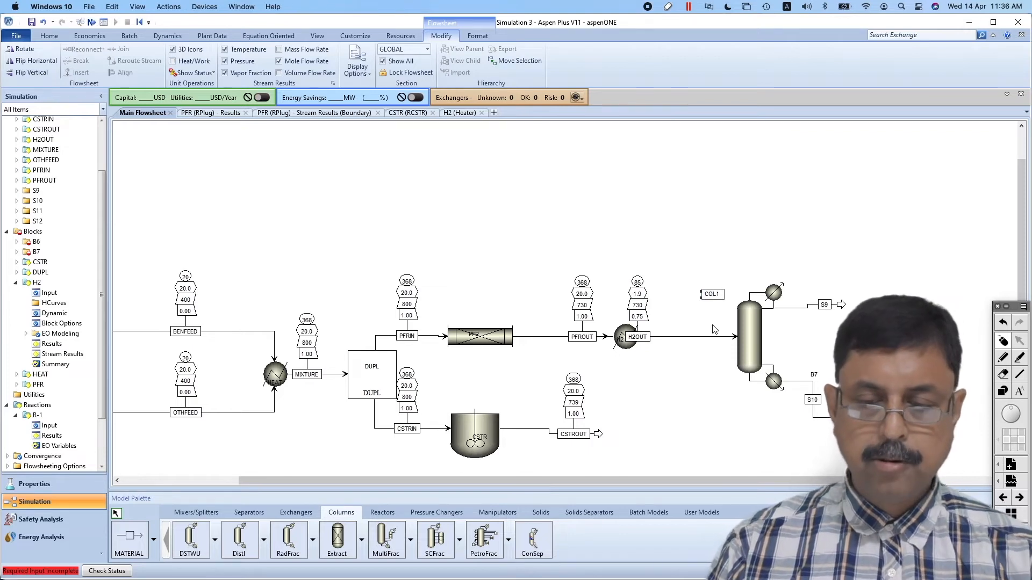
{"action": "key", "text": "Return"}
{"action": "left_click_drag", "start_coordinate": [707, 298], "coordinate": [755, 338]}
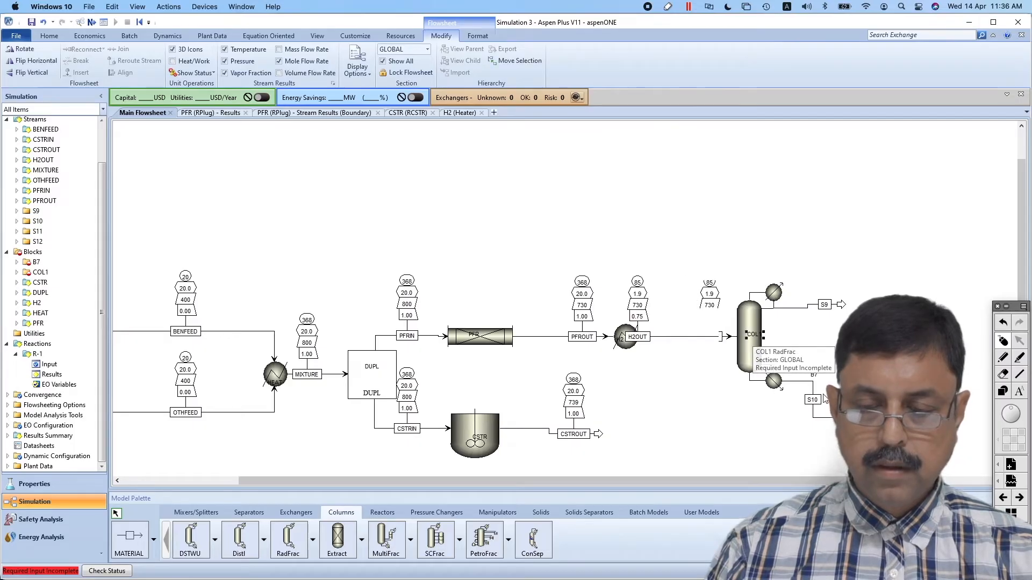
{"action": "left_click_drag", "start_coordinate": [638, 337], "coordinate": [688, 336]}
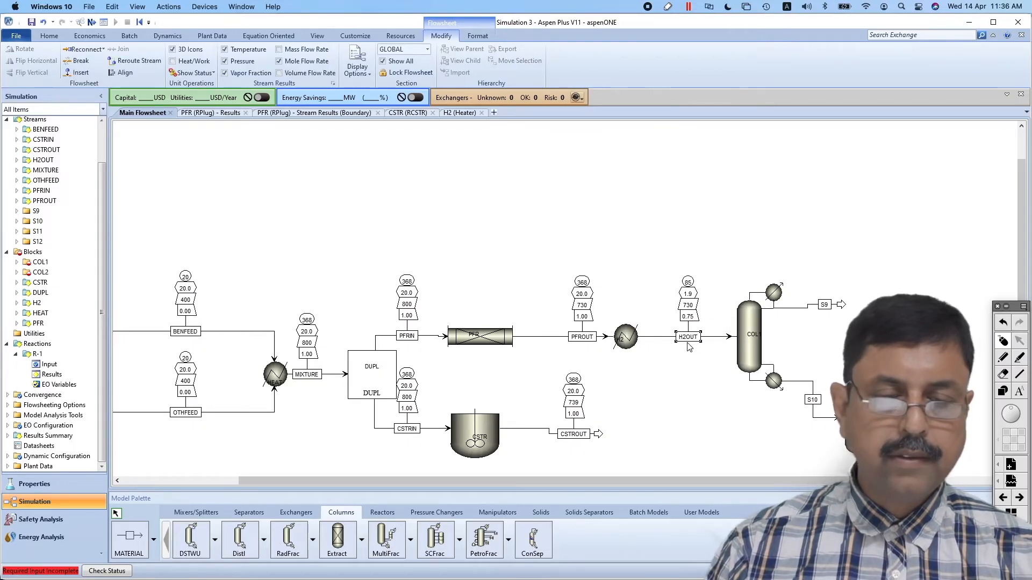
Open the results of stream H2OUT and examine its component mole flows
{"action": "left_click", "coordinate": [17, 160]}
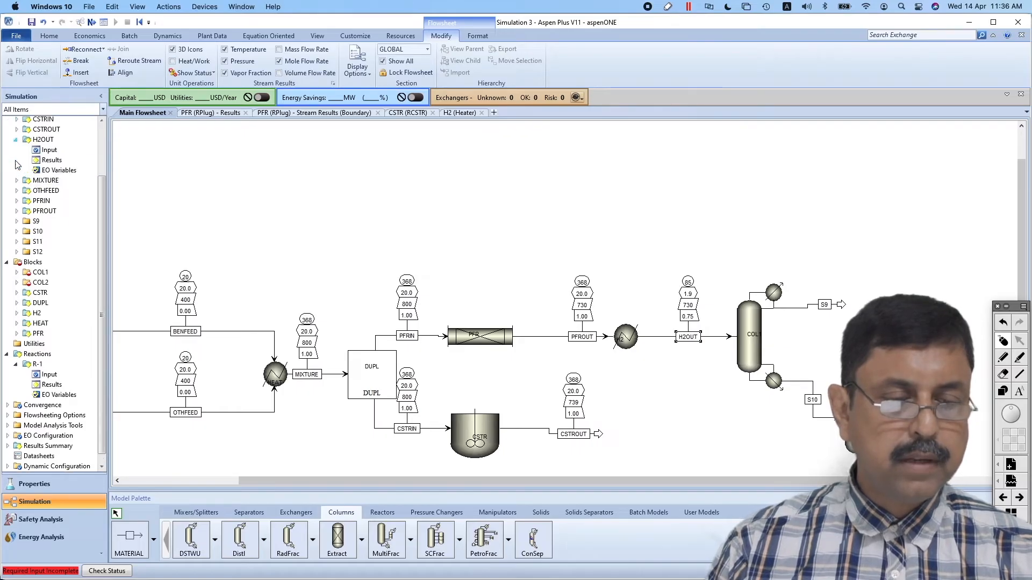
{"action": "double_click", "coordinate": [44, 162]}
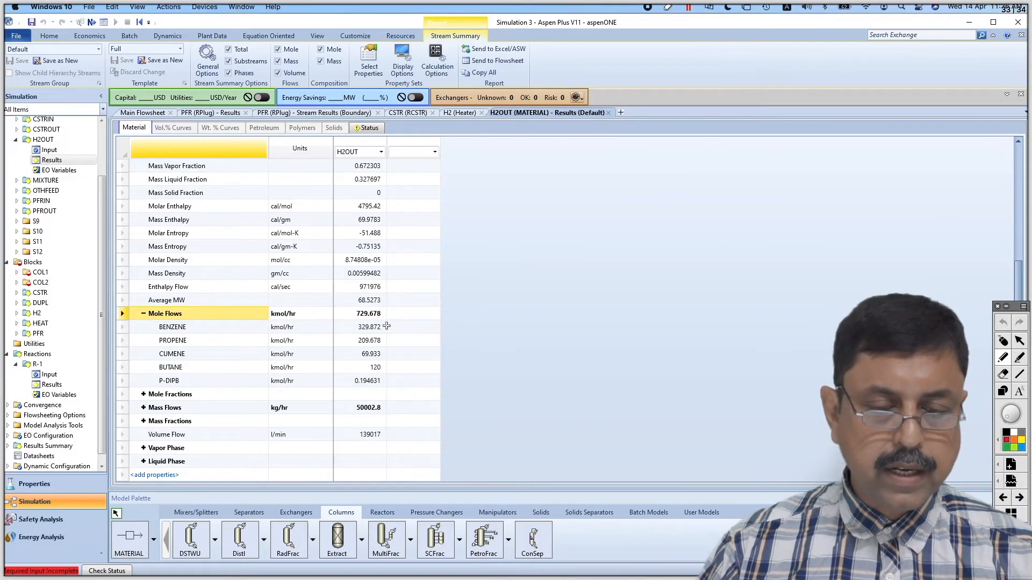
{"action": "left_click_drag", "start_coordinate": [386, 326], "coordinate": [403, 321]}
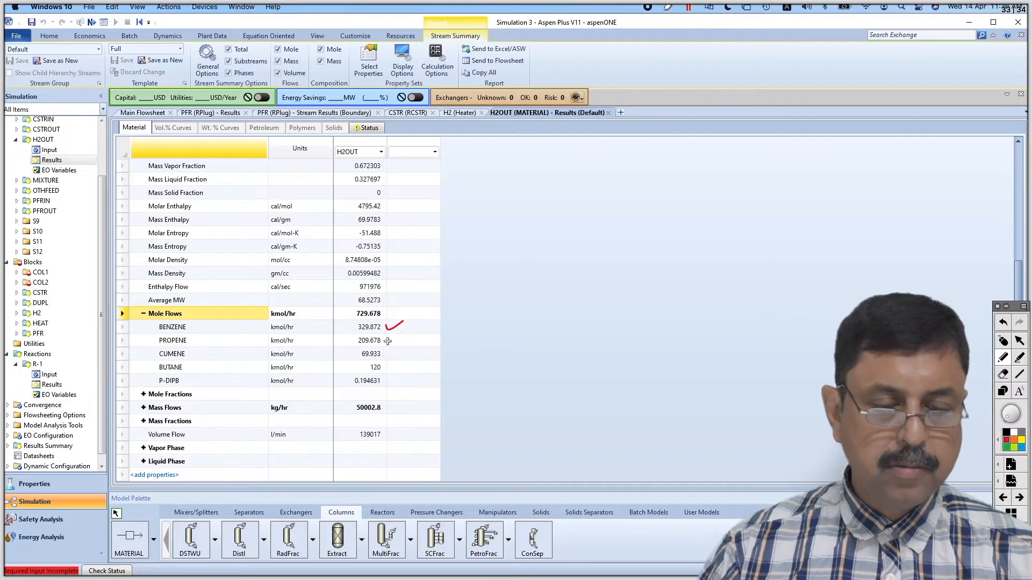
{"action": "mouse_move", "coordinate": [384, 342]}
{"action": "left_mouse_down"}
{"action": "mouse_move", "coordinate": [407, 338]}
{"action": "mouse_move", "coordinate": [399, 362]}
{"action": "mouse_move", "coordinate": [353, 375]}
{"action": "mouse_move", "coordinate": [355, 389]}
{"action": "mouse_move", "coordinate": [387, 375]}
{"action": "left_mouse_up"}
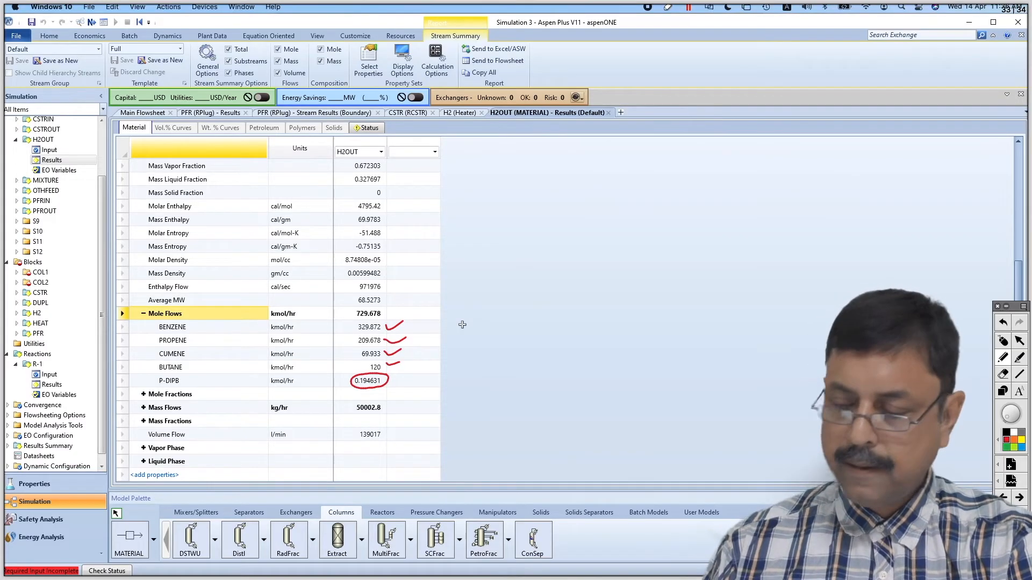
{"action": "left_click_drag", "start_coordinate": [458, 315], "coordinate": [526, 308]}
{"action": "mouse_move", "coordinate": [455, 321]}
{"action": "left_mouse_down"}
{"action": "mouse_move", "coordinate": [456, 370]}
{"action": "mouse_move", "coordinate": [463, 349]}
{"action": "mouse_move", "coordinate": [468, 388]}
{"action": "left_mouse_up"}
{"action": "mouse_move", "coordinate": [455, 392]}
{"action": "left_mouse_down"}
{"action": "mouse_move", "coordinate": [456, 410]}
{"action": "mouse_move", "coordinate": [535, 417]}
{"action": "left_mouse_up"}
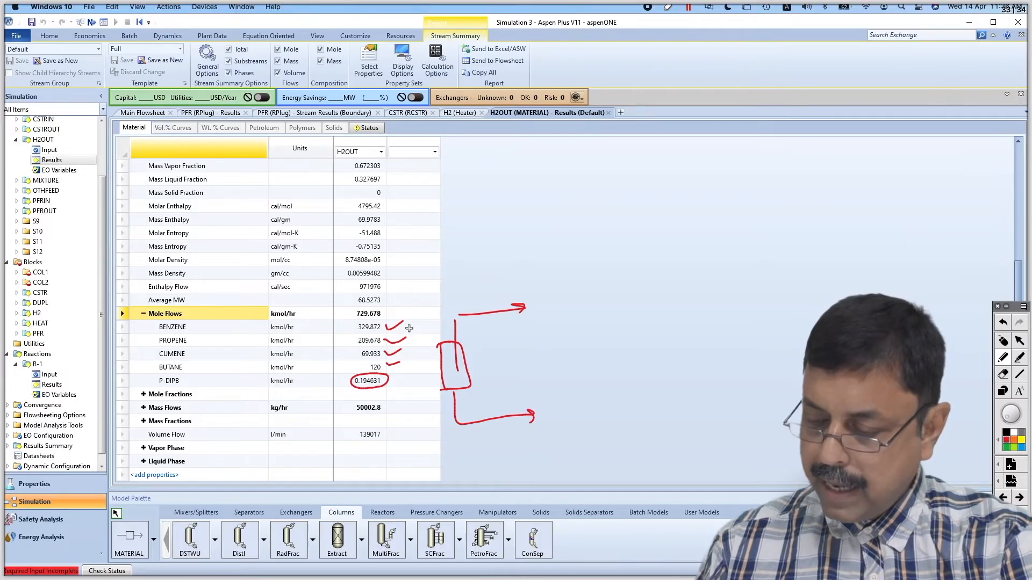
{"action": "mouse_move", "coordinate": [390, 328]}
{"action": "left_mouse_down"}
{"action": "mouse_move", "coordinate": [409, 317]}
{"action": "mouse_move", "coordinate": [413, 332]}
{"action": "left_mouse_up"}
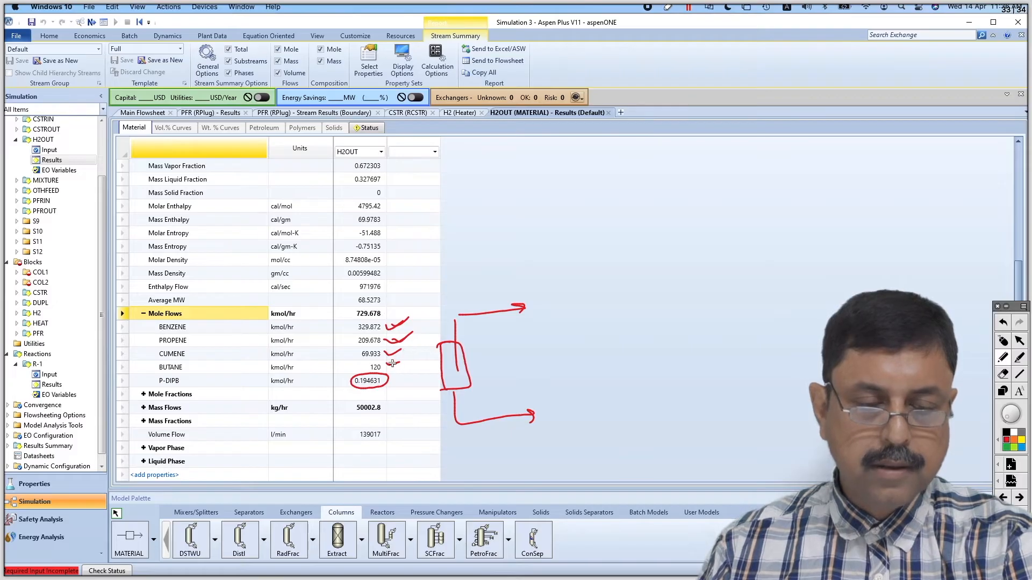
{"action": "left_click_drag", "start_coordinate": [395, 361], "coordinate": [407, 360]}
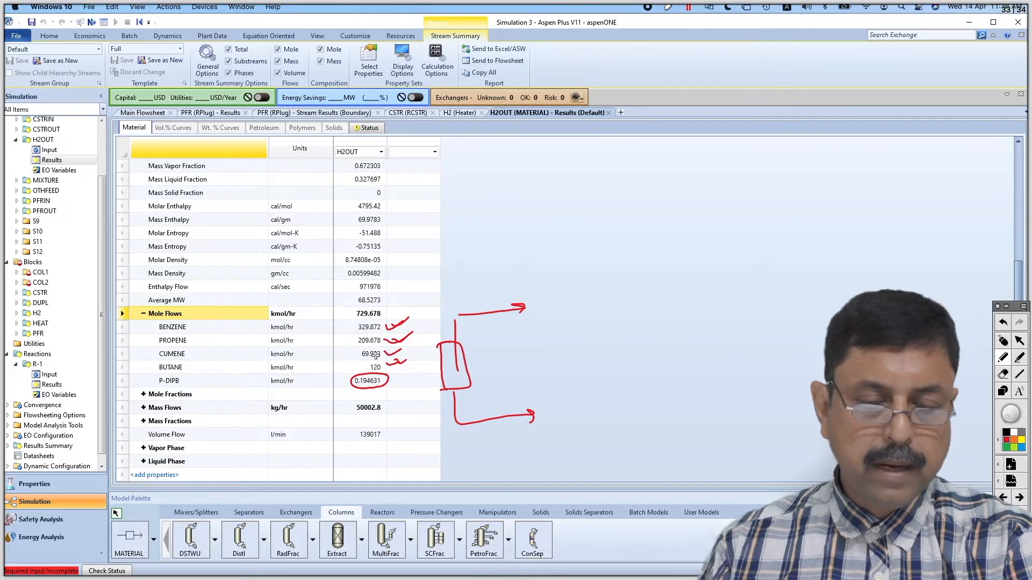
{"action": "mouse_move", "coordinate": [357, 355]}
{"action": "left_mouse_down"}
{"action": "mouse_move", "coordinate": [342, 356]}
{"action": "mouse_move", "coordinate": [336, 374]}
{"action": "mouse_move", "coordinate": [347, 387]}
{"action": "left_mouse_up"}
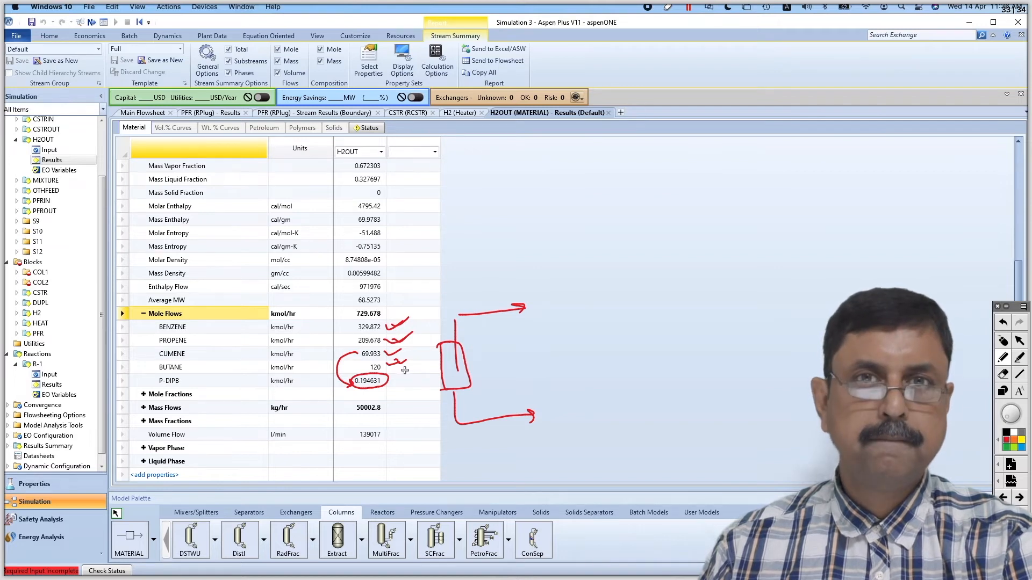
{"action": "left_click_drag", "start_coordinate": [367, 402], "coordinate": [510, 432]}
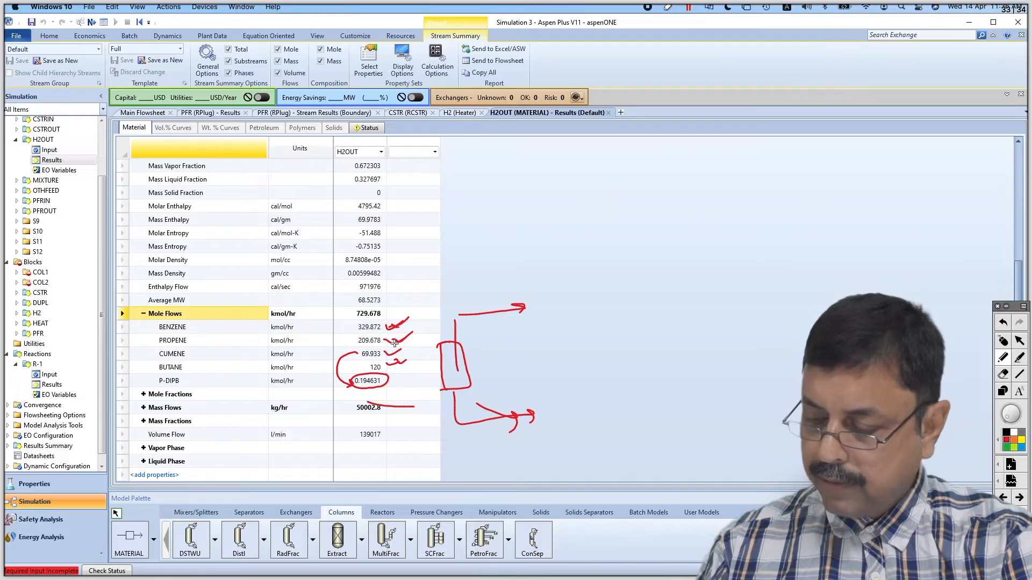
{"action": "left_click_drag", "start_coordinate": [499, 305], "coordinate": [508, 317]}
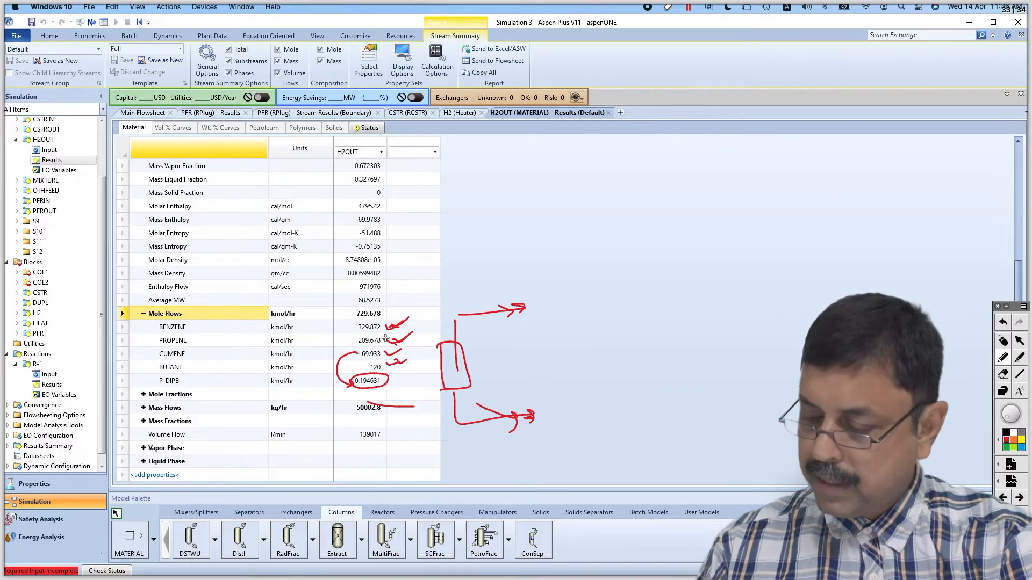
{"action": "mouse_move", "coordinate": [533, 398]}
{"action": "left_mouse_down"}
{"action": "mouse_move", "coordinate": [537, 462]}
{"action": "mouse_move", "coordinate": [568, 484]}
{"action": "mouse_move", "coordinate": [605, 472]}
{"action": "mouse_move", "coordinate": [602, 369]}
{"action": "left_mouse_up"}
{"action": "left_click_drag", "start_coordinate": [583, 361], "coordinate": [602, 370]}
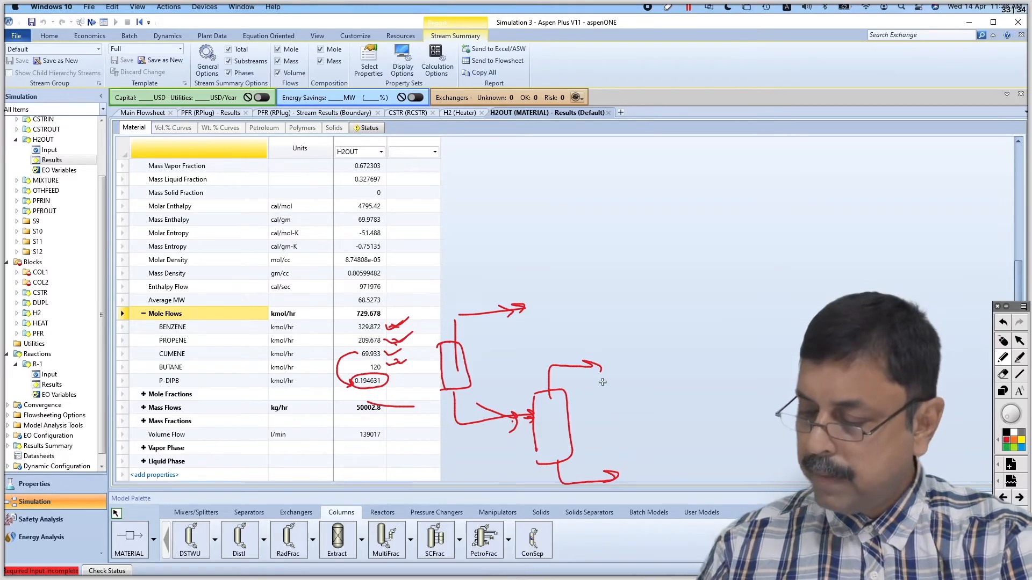
{"action": "left_click_drag", "start_coordinate": [619, 446], "coordinate": [639, 466]}
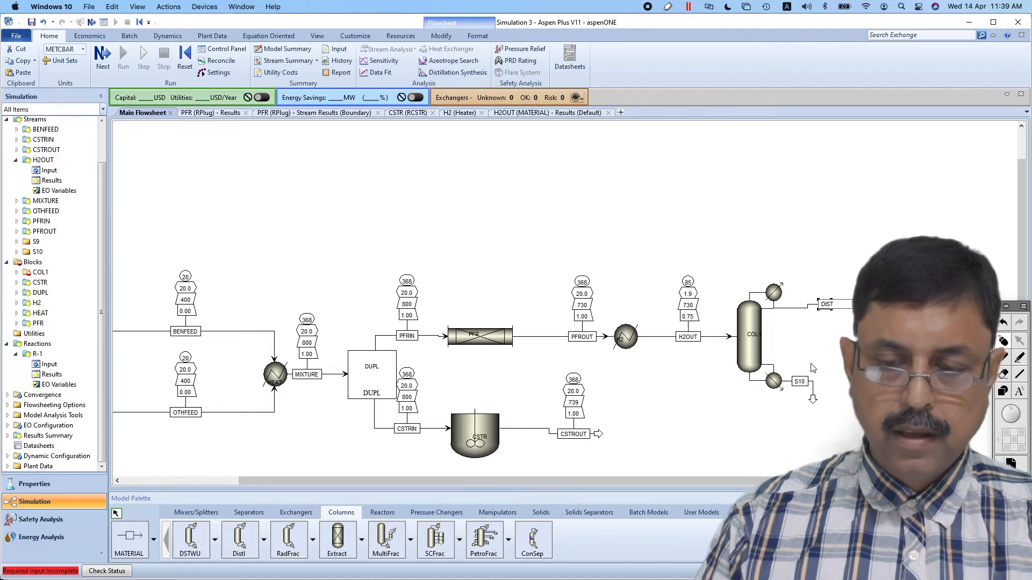
Rename COL1's bottoms stream BOTT, and set the column's number of stages to 20 as given in the problem statement
{"action": "left_click", "coordinate": [804, 385]}
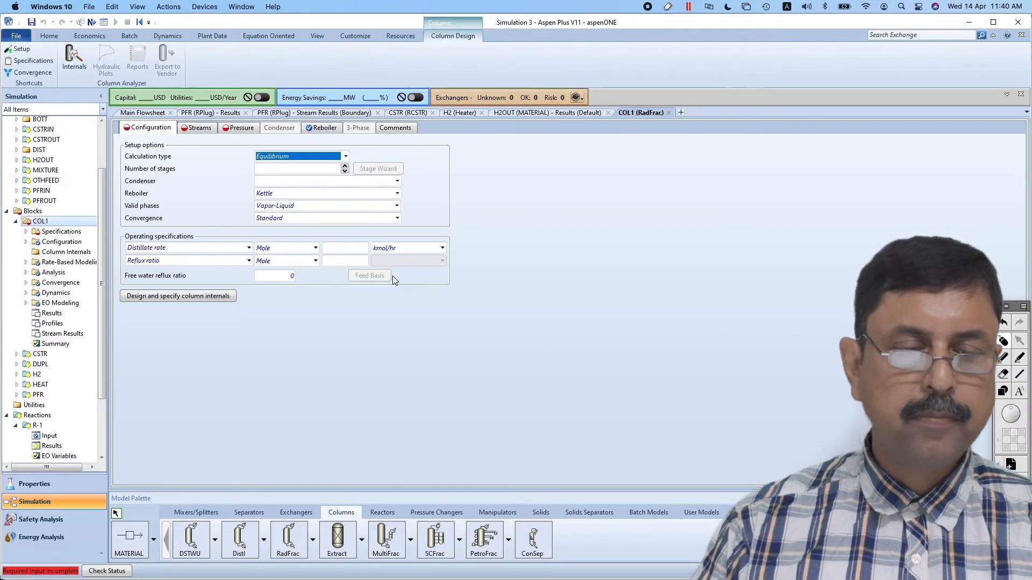
{"action": "left_click", "coordinate": [321, 168]}
{"action": "key", "text": "super+Tab"}
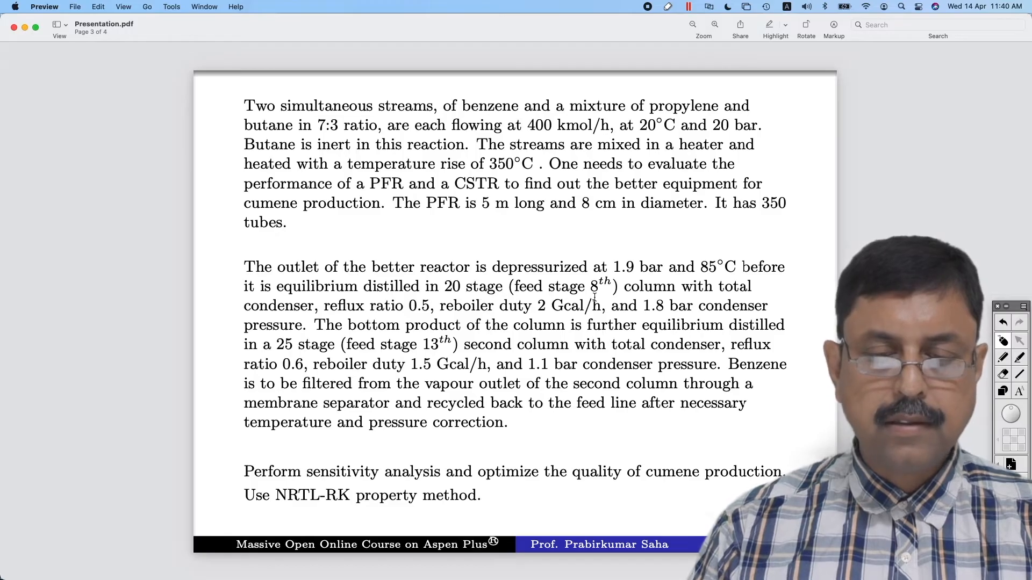
{"action": "key", "text": "super+Tab"}
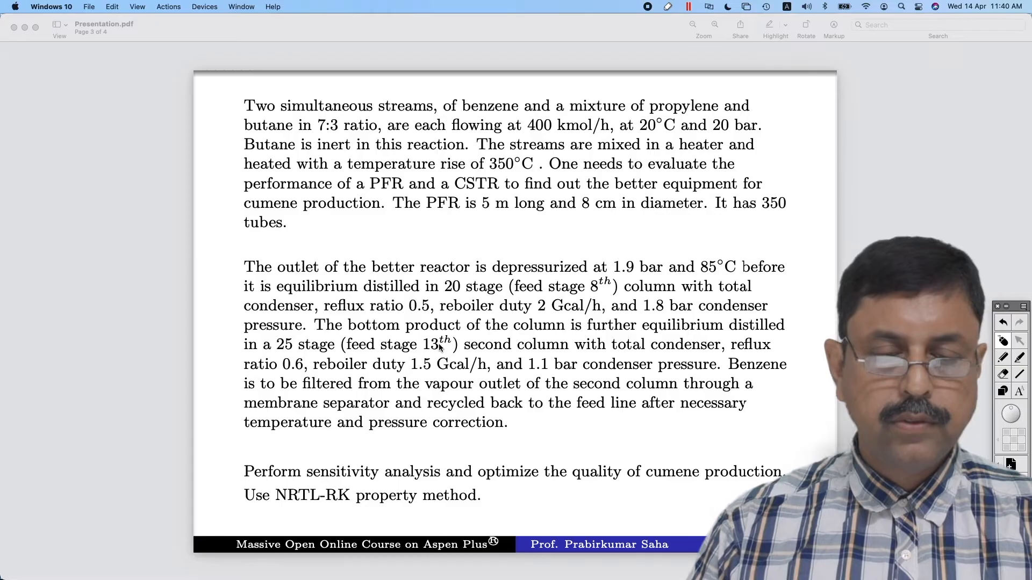
{"action": "key", "text": "super+Tab"}
{"action": "key", "text": "super+Tab"}
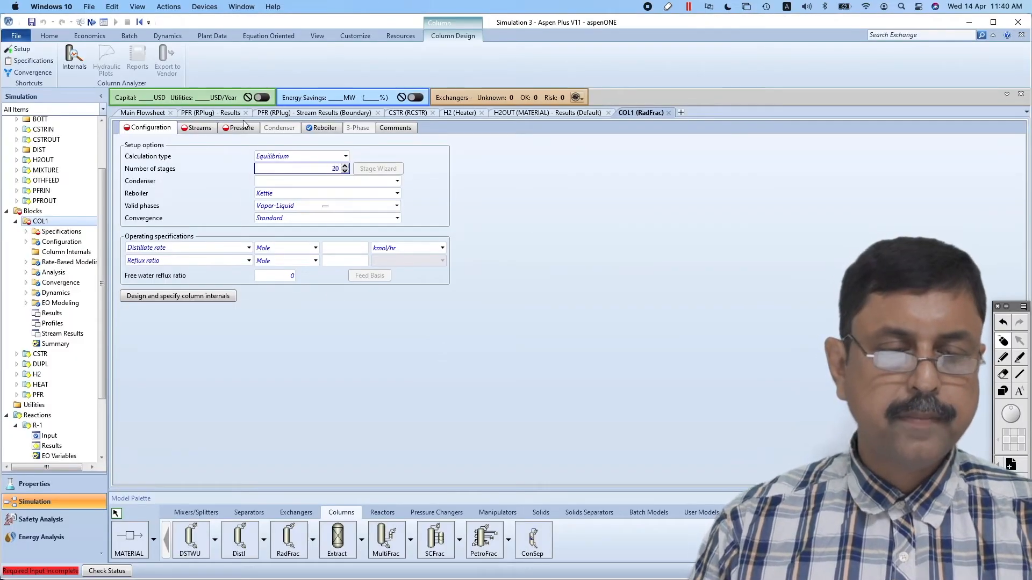
Set the feed stage of stream H2OUT in COL1 to 8
{"action": "left_click", "coordinate": [197, 129]}
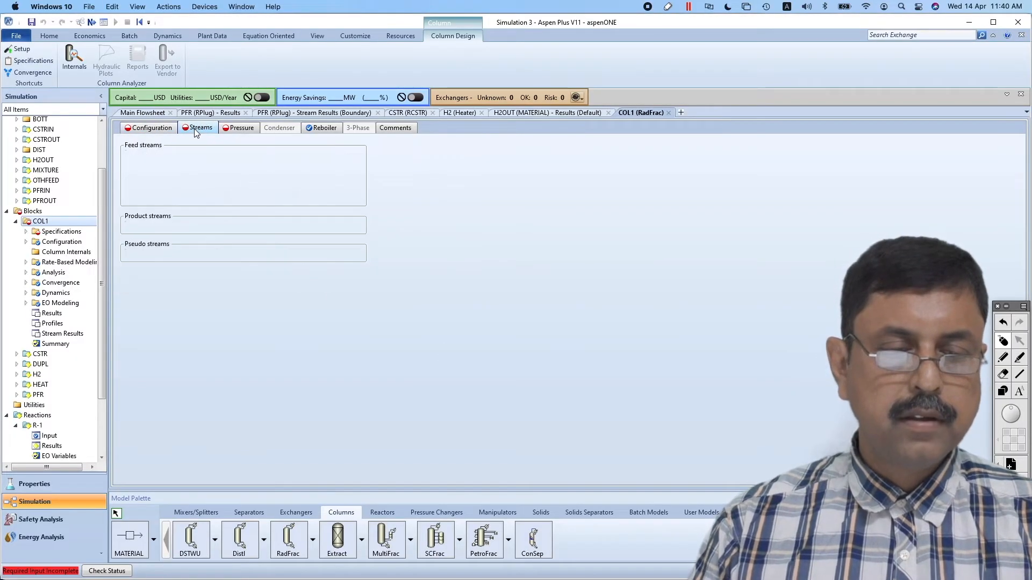
{"action": "left_click", "coordinate": [218, 170]}
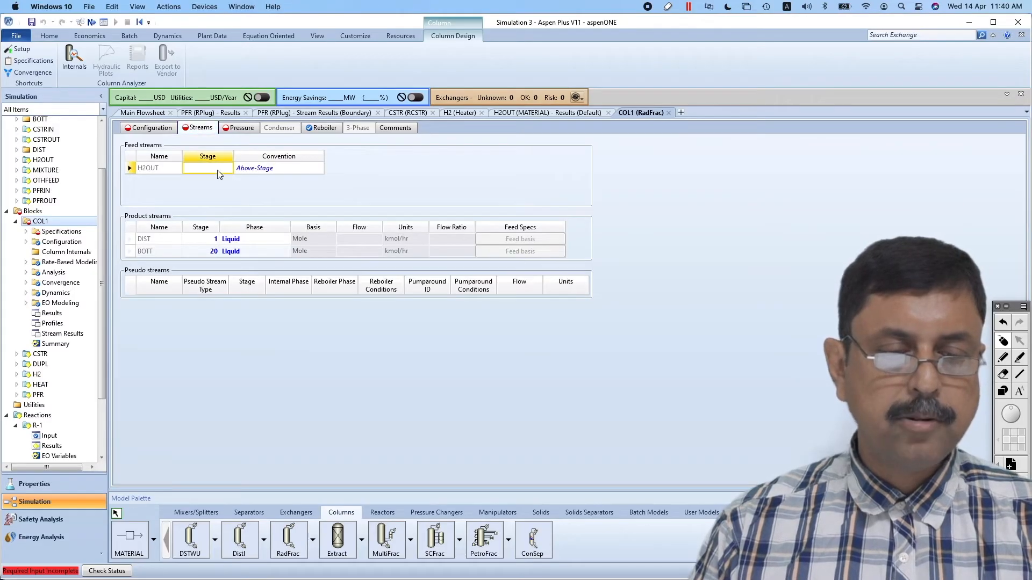
{"action": "type", "text": "8"}
{"action": "key", "text": "Return"}
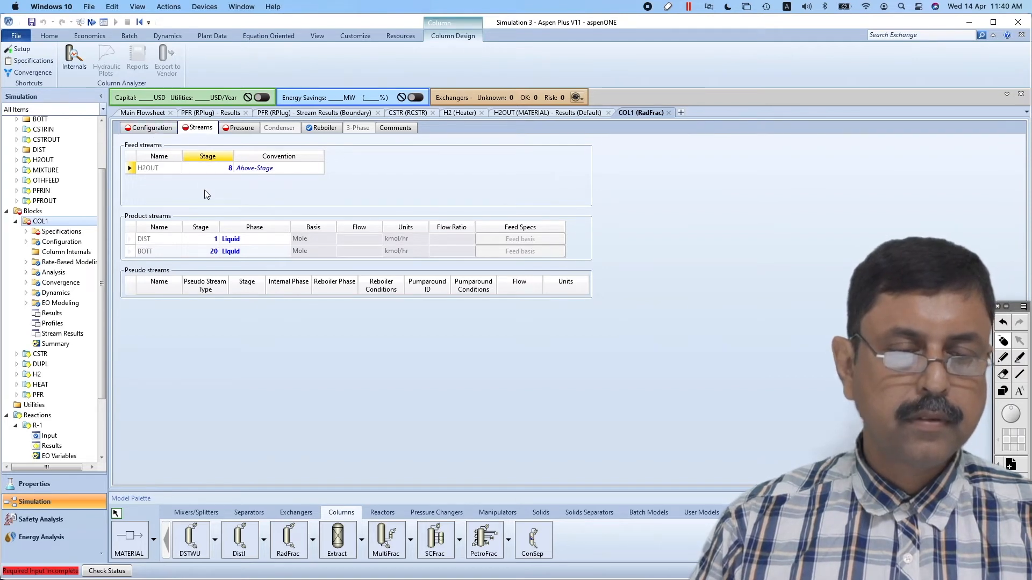
Set the condenser type of COL1 to Total in its configuration
{"action": "left_click", "coordinate": [158, 133]}
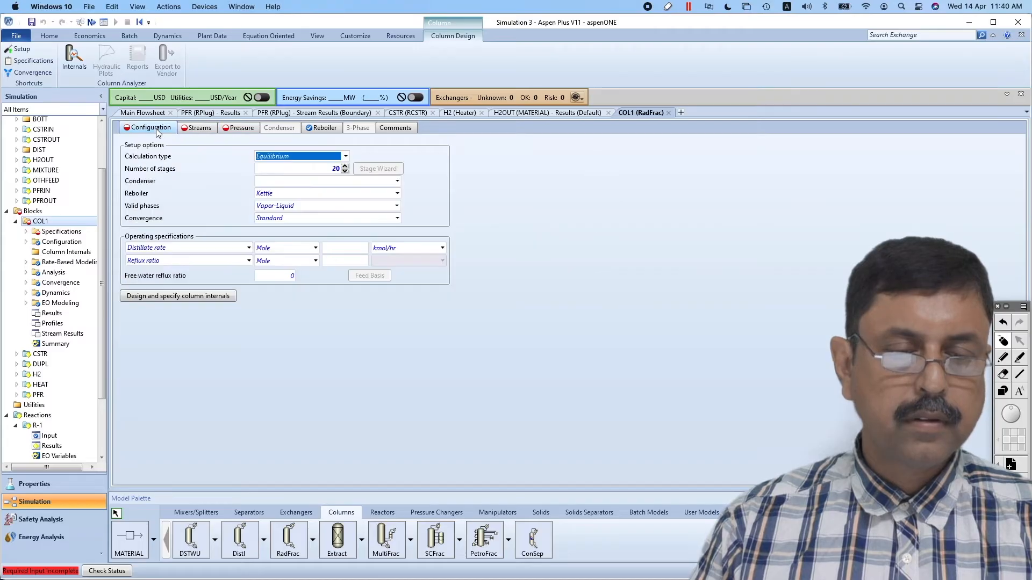
{"action": "left_click", "coordinate": [316, 183]}
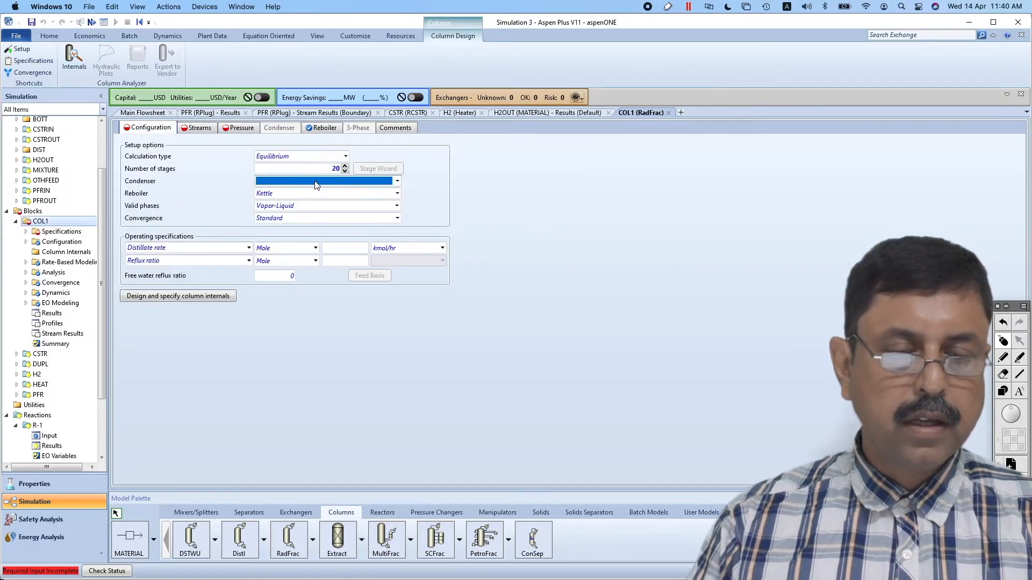
{"action": "left_click", "coordinate": [397, 181]}
{"action": "left_click", "coordinate": [355, 194]}
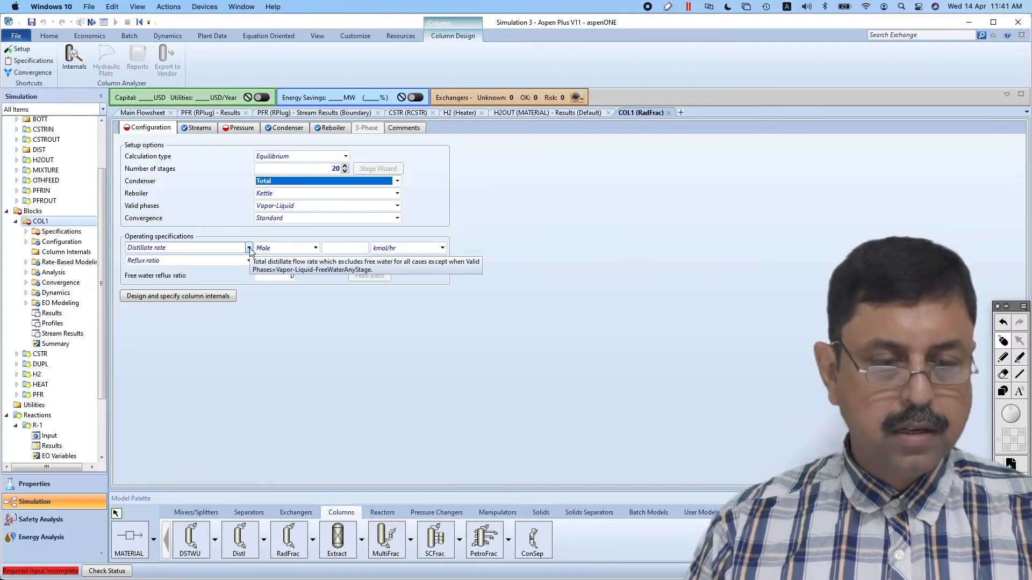
Read COL1's reflux ratio and reboiler duty in the problem statement PDF in Preview, and return to Aspen Plus
{"action": "key", "text": "super+Tab"}
{"action": "key", "text": "super+Tab"}
{"action": "key", "text": "super+Tab"}
{"action": "key", "text": "super+Tab"}
{"action": "key", "text": "super+Tab"}
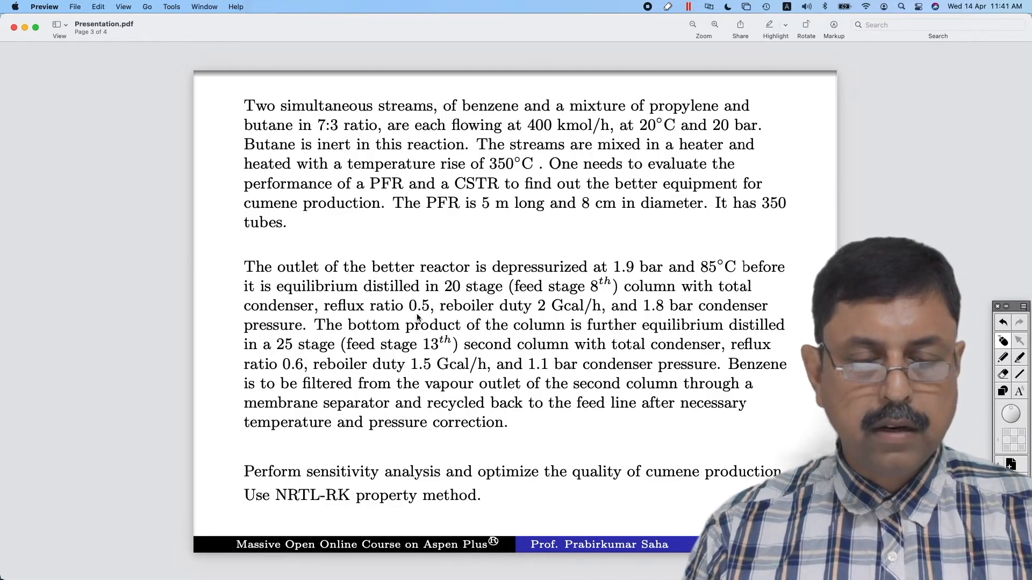
{"action": "key", "text": "super+Tab"}
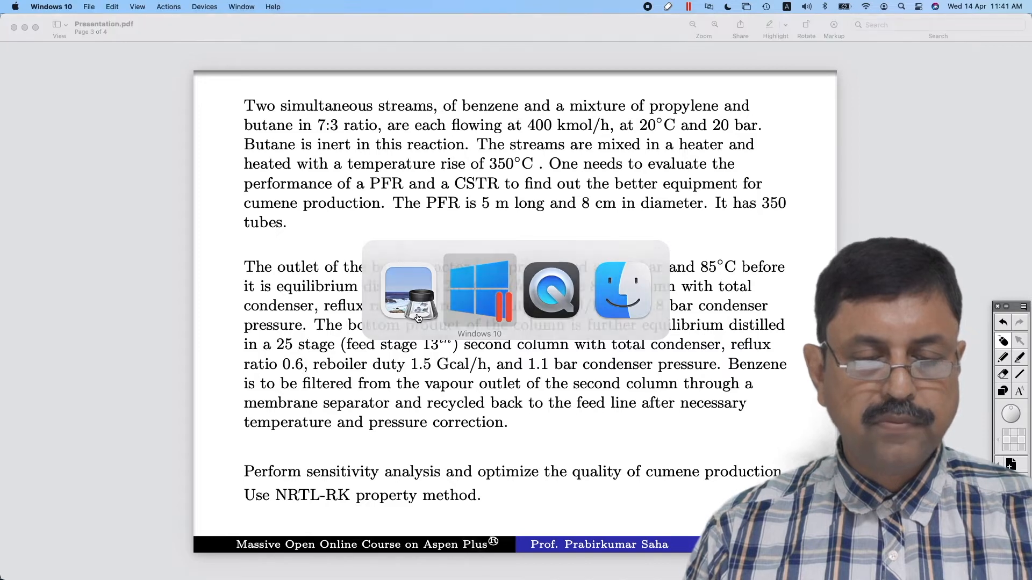
{"action": "key", "text": "super+Tab"}
{"action": "key", "text": "super+Tab"}
{"action": "key", "text": "super+Tab"}
{"action": "left_click", "coordinate": [417, 318]}
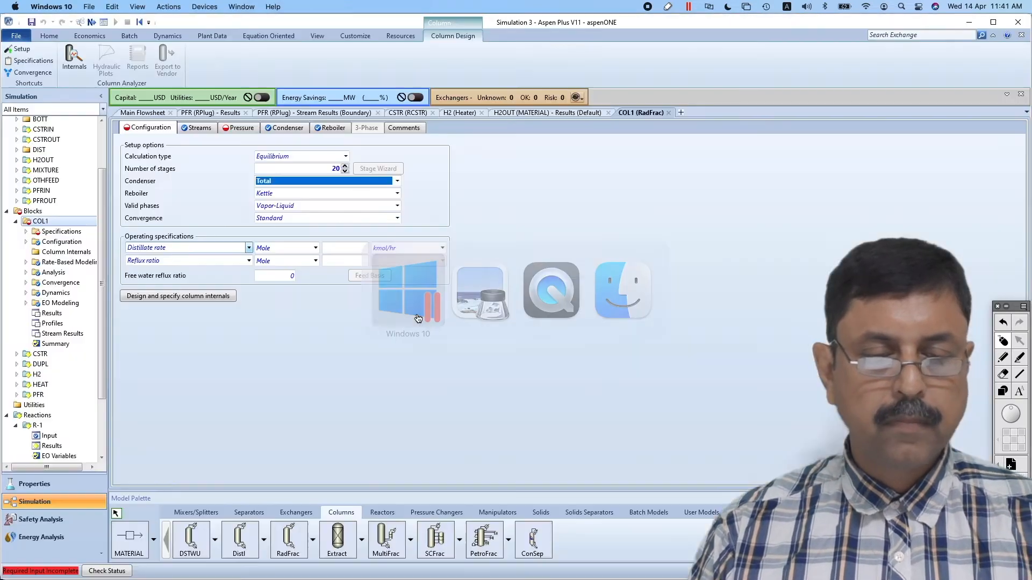
Set COL1's operating specifications to a reboiler duty of 2 Gcal/hr and a mole reflux ratio of 0.5
{"action": "left_click", "coordinate": [249, 247]}
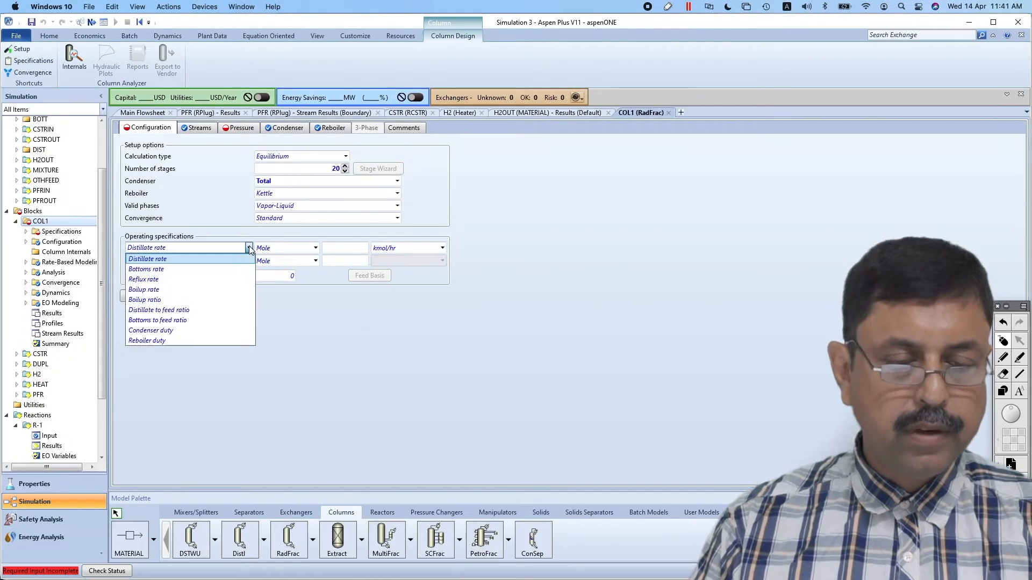
{"action": "left_click", "coordinate": [164, 341]}
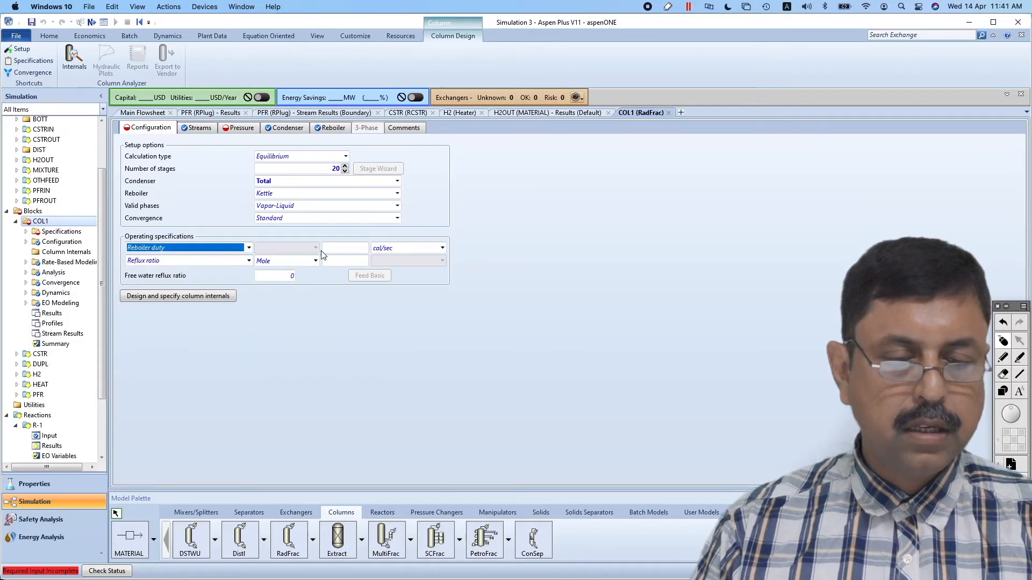
{"action": "left_click", "coordinate": [355, 248]}
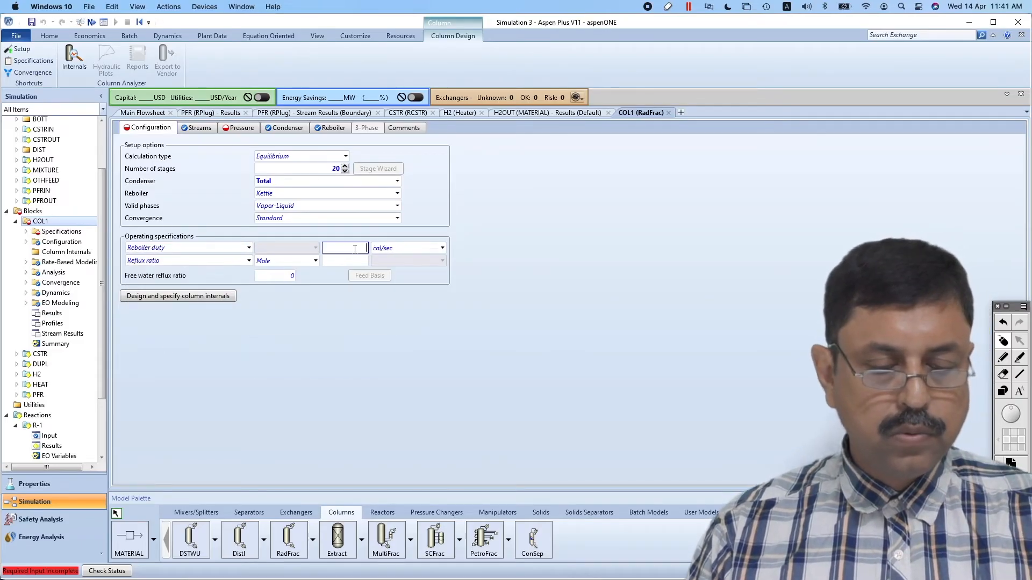
{"action": "left_click", "coordinate": [442, 248]}
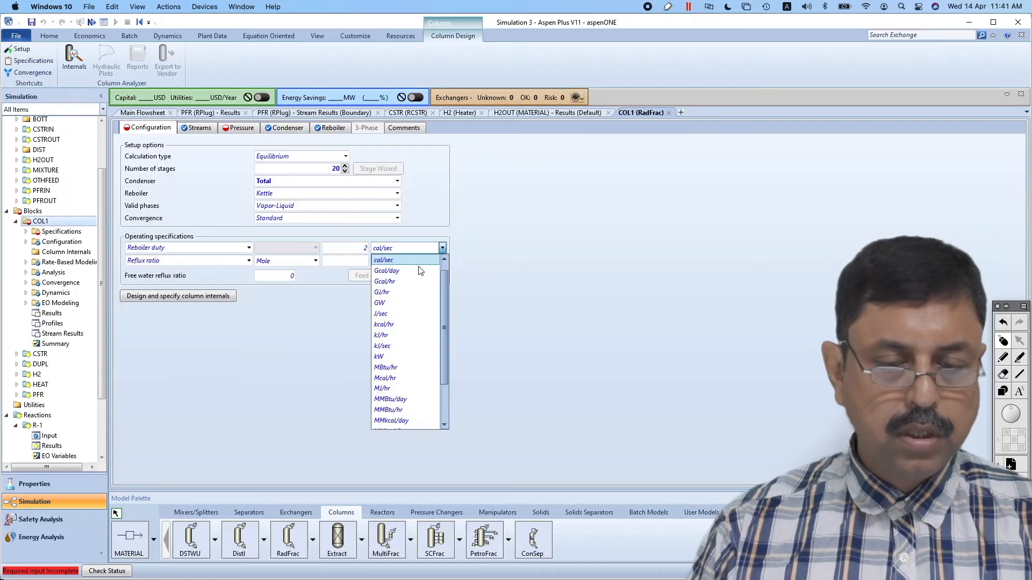
{"action": "left_click", "coordinate": [402, 282]}
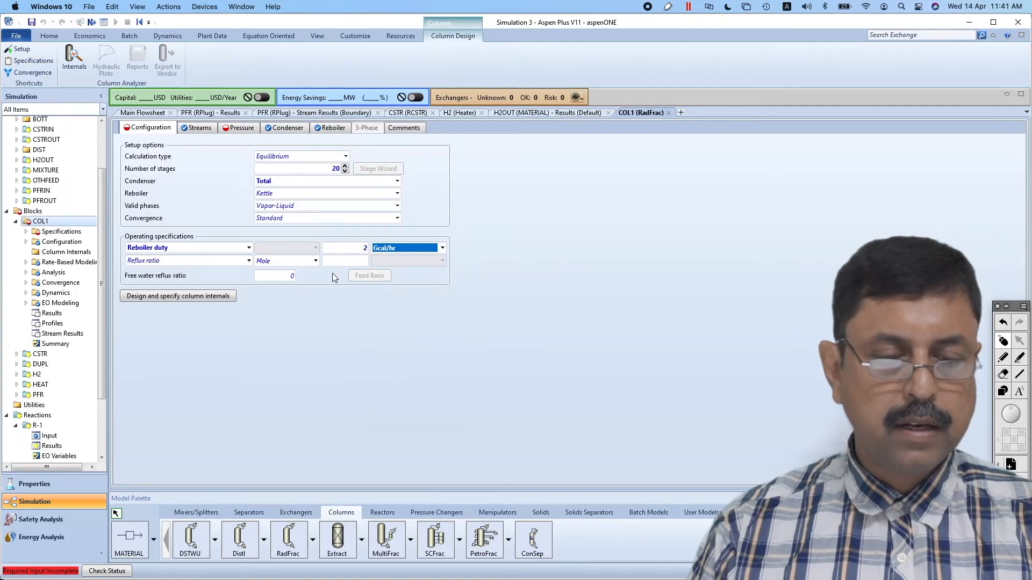
{"action": "left_click", "coordinate": [352, 261]}
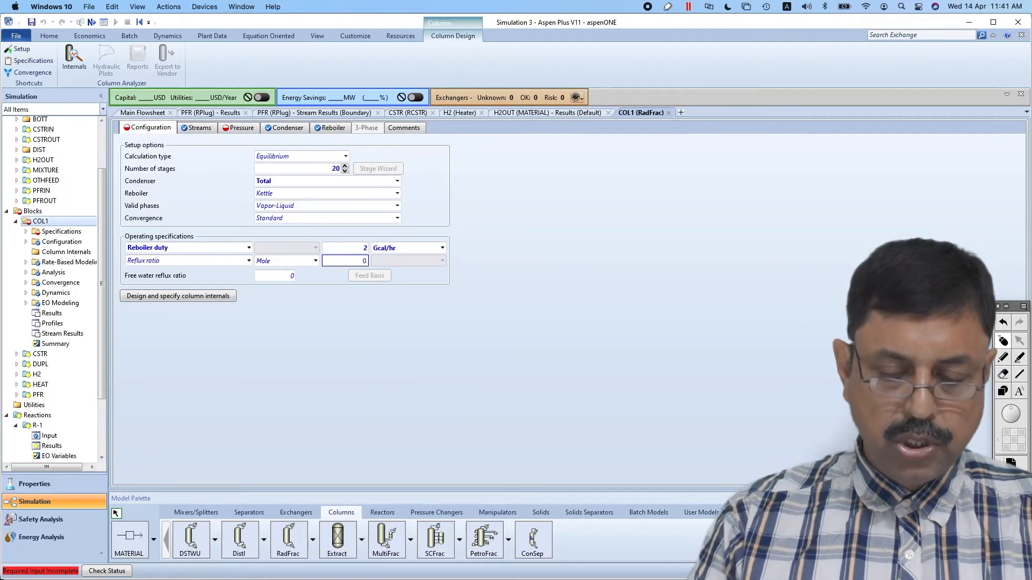
{"action": "left_click", "coordinate": [428, 313]}
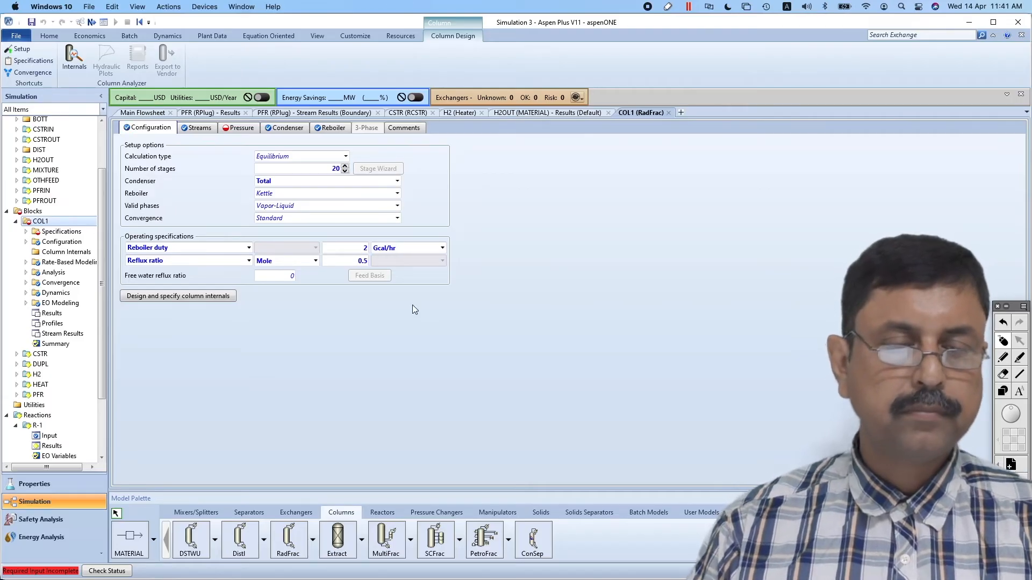
Set COL1's stage 1 / condenser pressure to 1.8 bar, as given in the problem statement
{"action": "left_click", "coordinate": [240, 129]}
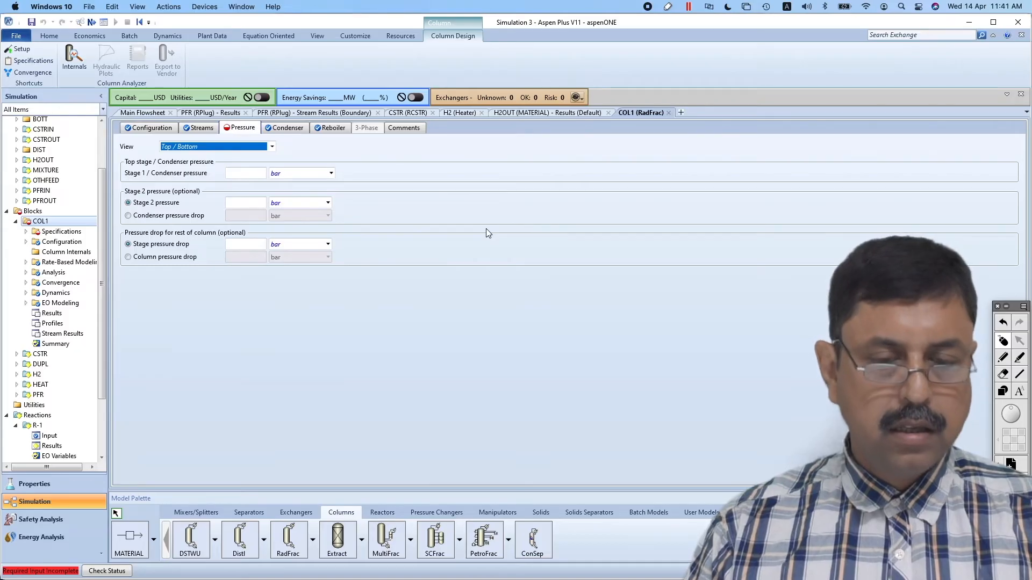
{"action": "key", "text": "super+Tab"}
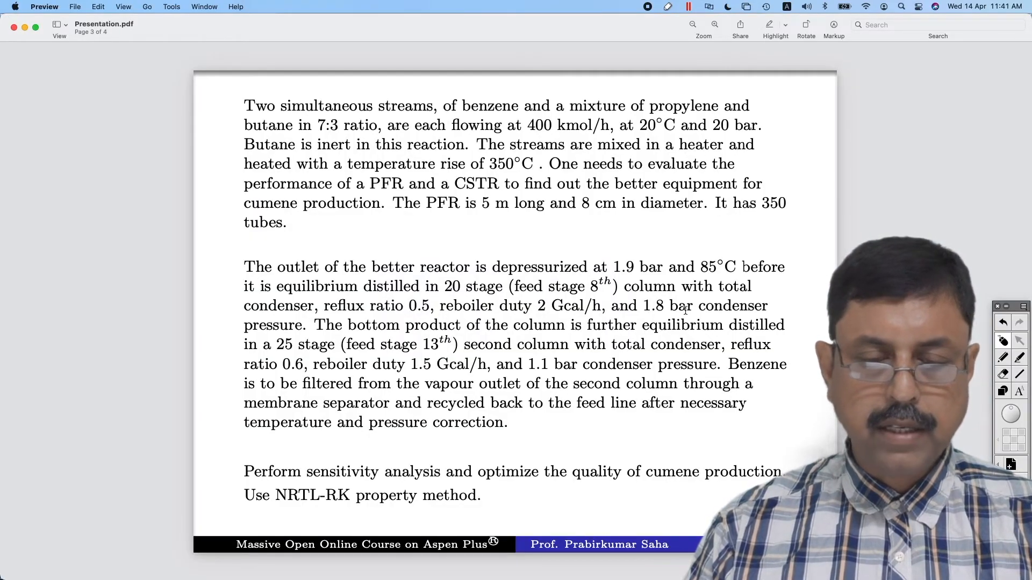
{"action": "key", "text": "super+Tab"}
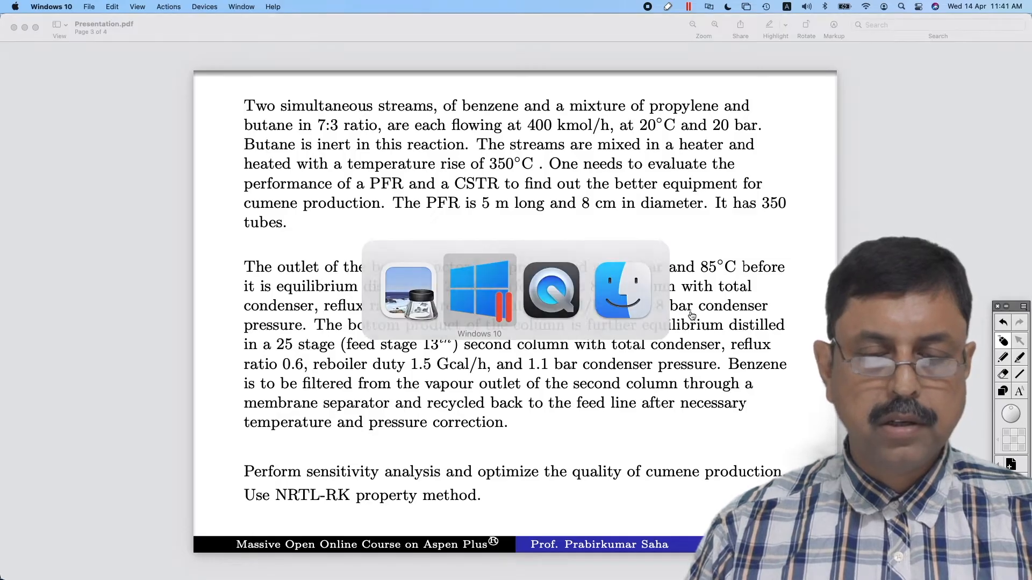
{"action": "key", "text": "super+Tab"}
{"action": "key", "text": "super+Tab"}
{"action": "key", "text": "super+Tab"}
{"action": "key", "text": "super+Tab"}
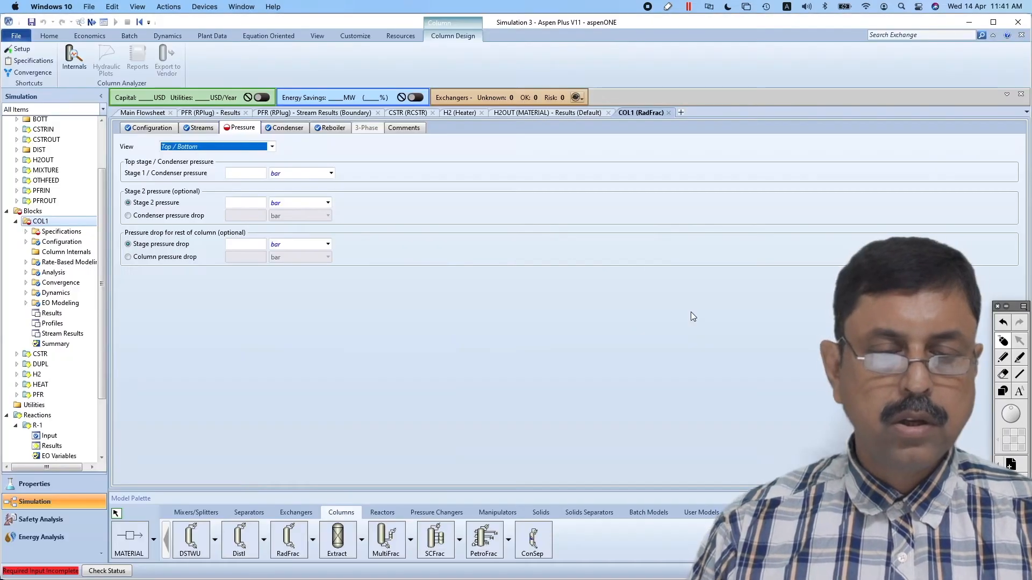
{"action": "left_click", "coordinate": [256, 175]}
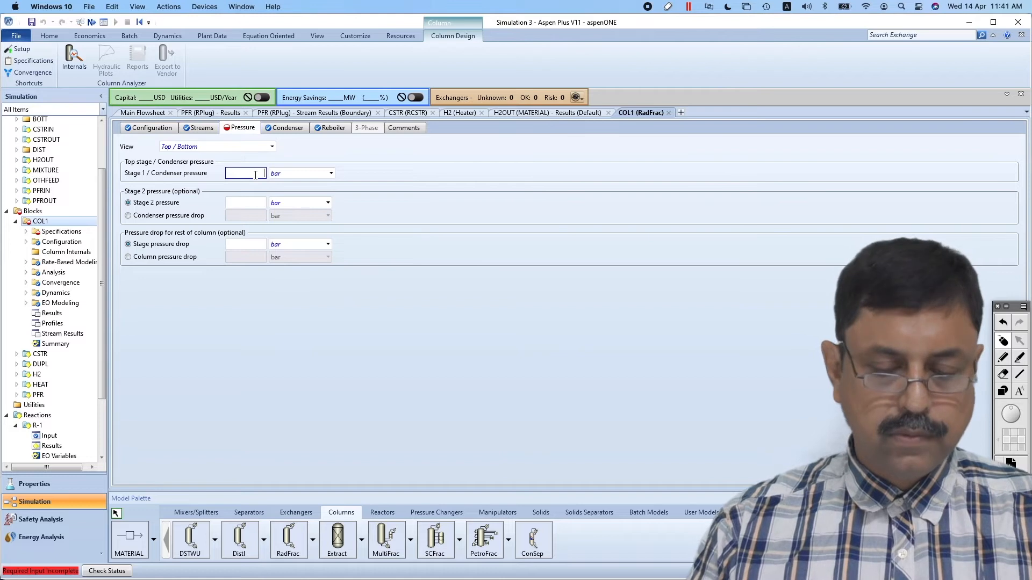
{"action": "type", "text": "1.8"}
{"action": "left_click", "coordinate": [370, 230]}
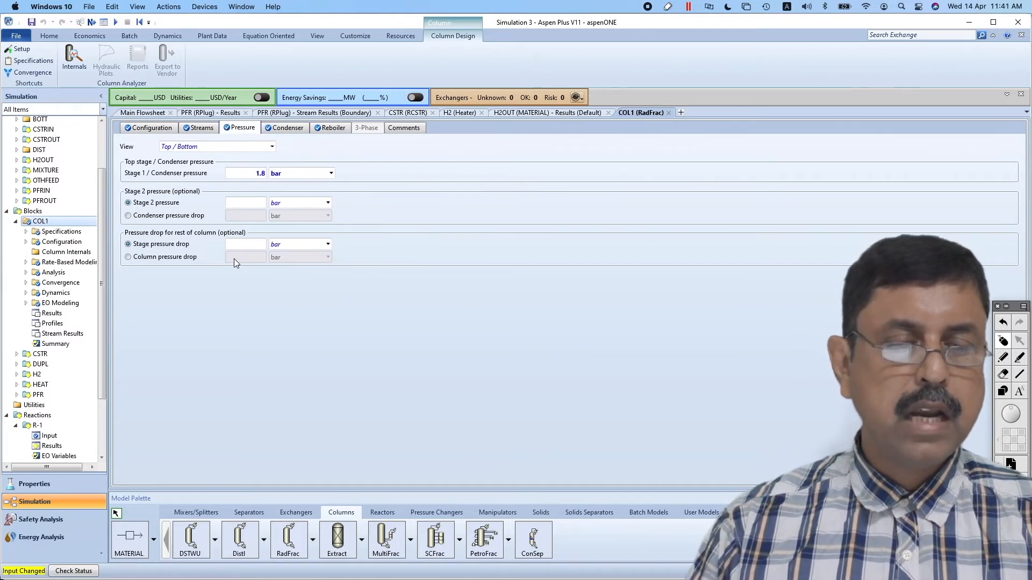
Run the simulation and open COL1's stream results with the component mole flows and mole fractions expanded
{"action": "left_click", "coordinate": [116, 23]}
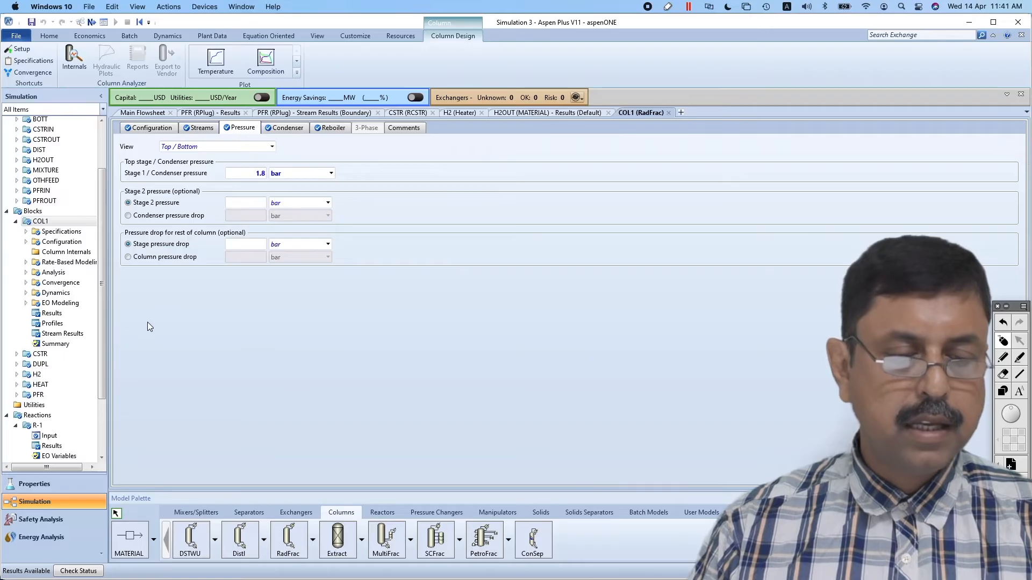
{"action": "left_click", "coordinate": [61, 337]}
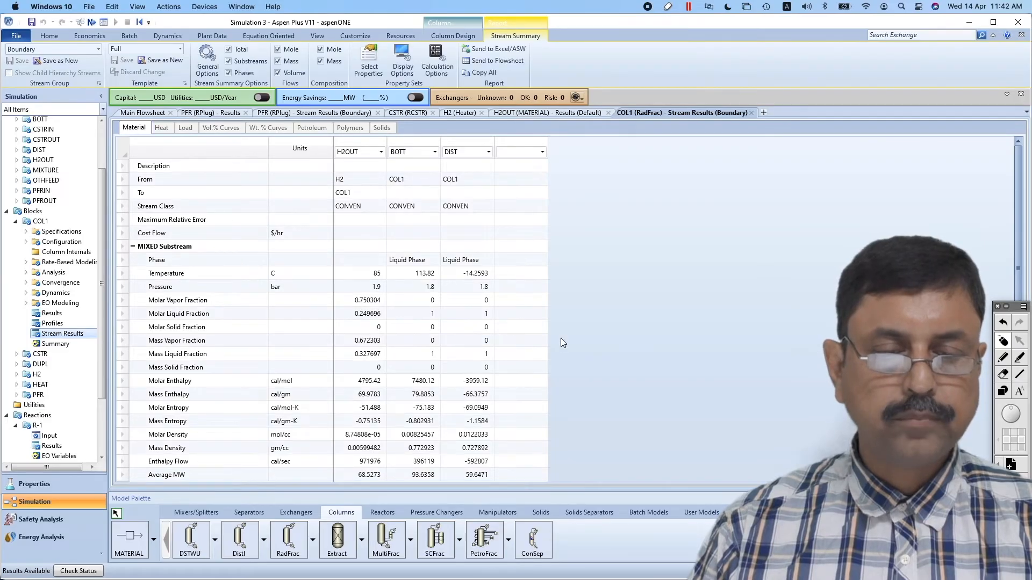
{"action": "scroll", "coordinate": [561, 342], "scroll_direction": "down", "scroll_amount": 3}
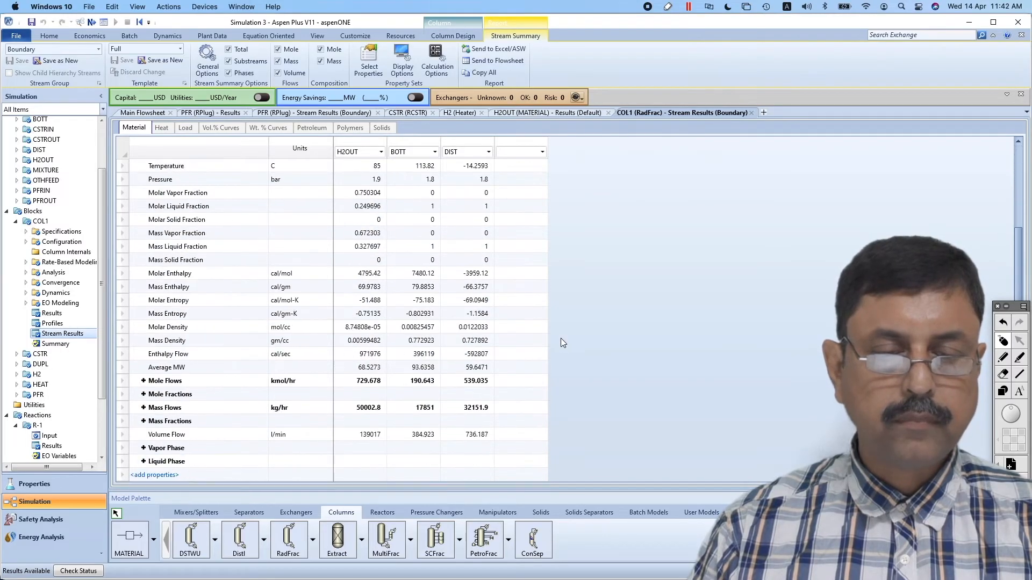
{"action": "left_click", "coordinate": [143, 380]}
{"action": "scroll", "coordinate": [167, 382], "scroll_direction": "down", "scroll_amount": 2}
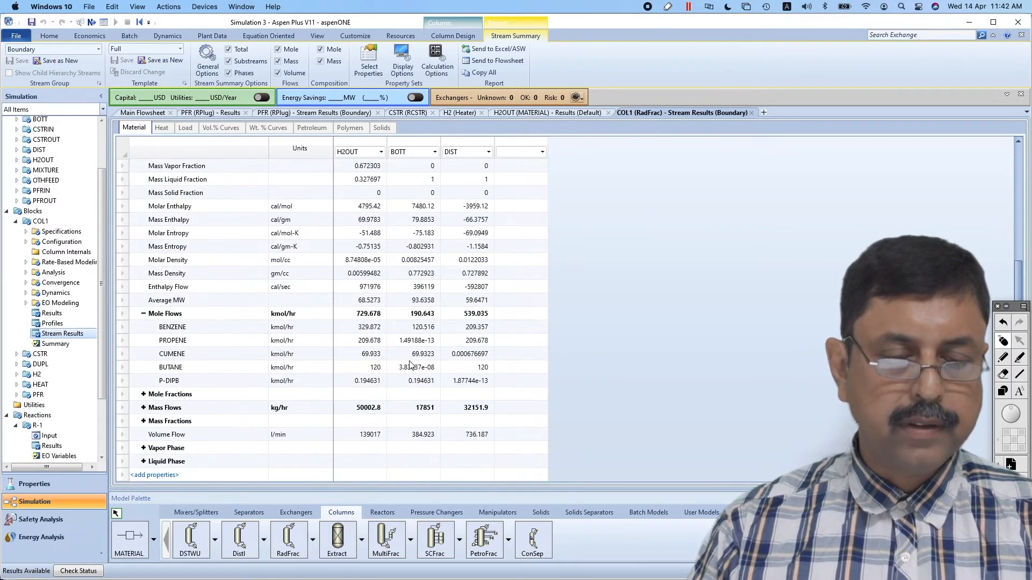
{"action": "left_click", "coordinate": [143, 394]}
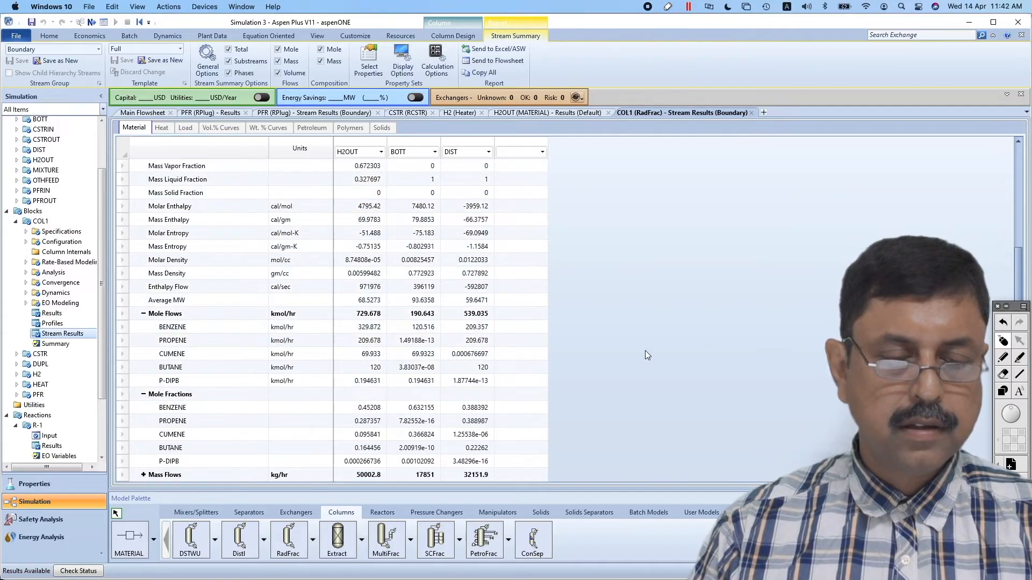
{"action": "scroll", "coordinate": [645, 350], "scroll_direction": "down", "scroll_amount": 2}
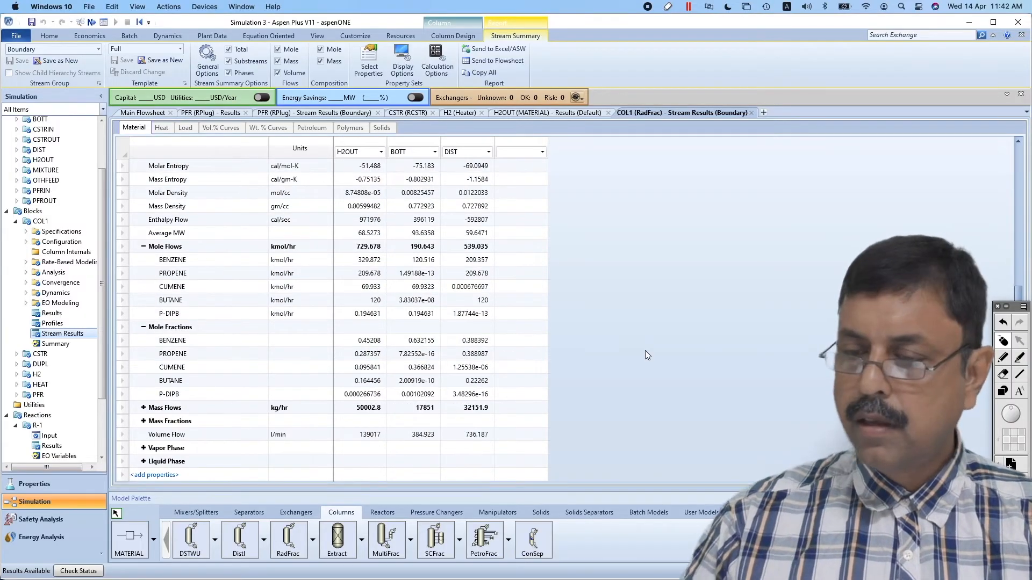
Examine how the components split between DIST and BOTT, marking the mole flows with the screen pen and clearing the marks
{"action": "left_click", "coordinate": [1005, 358]}
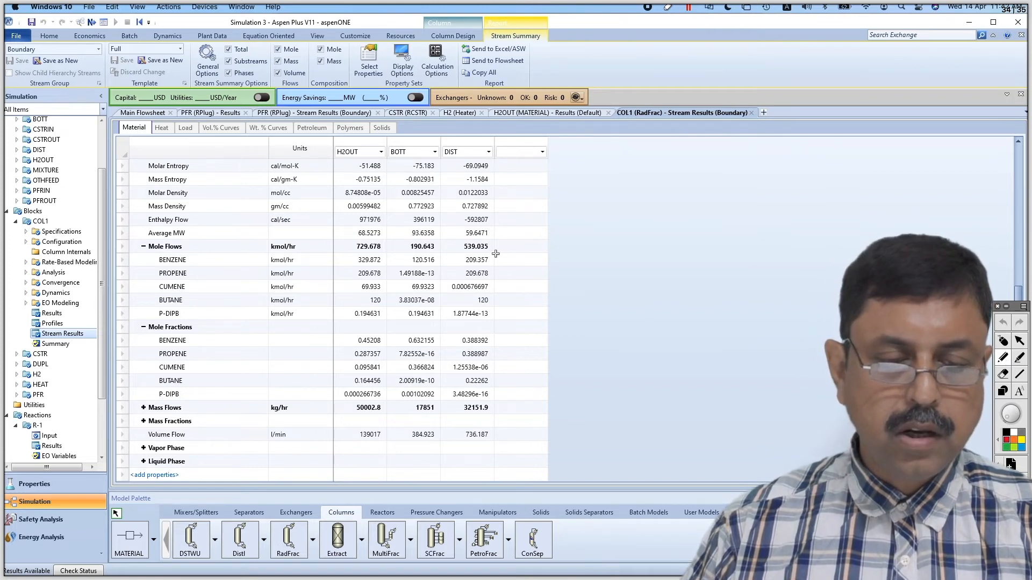
{"action": "left_click_drag", "start_coordinate": [495, 255], "coordinate": [499, 280]}
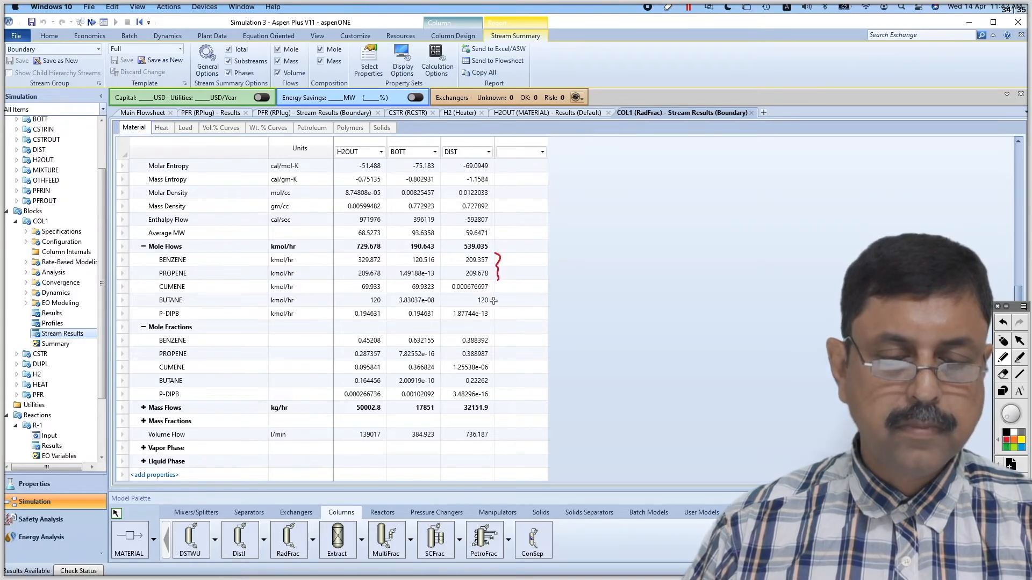
{"action": "mouse_move", "coordinate": [493, 287]}
{"action": "left_mouse_down"}
{"action": "mouse_move", "coordinate": [519, 285]}
{"action": "mouse_move", "coordinate": [499, 291]}
{"action": "left_mouse_up"}
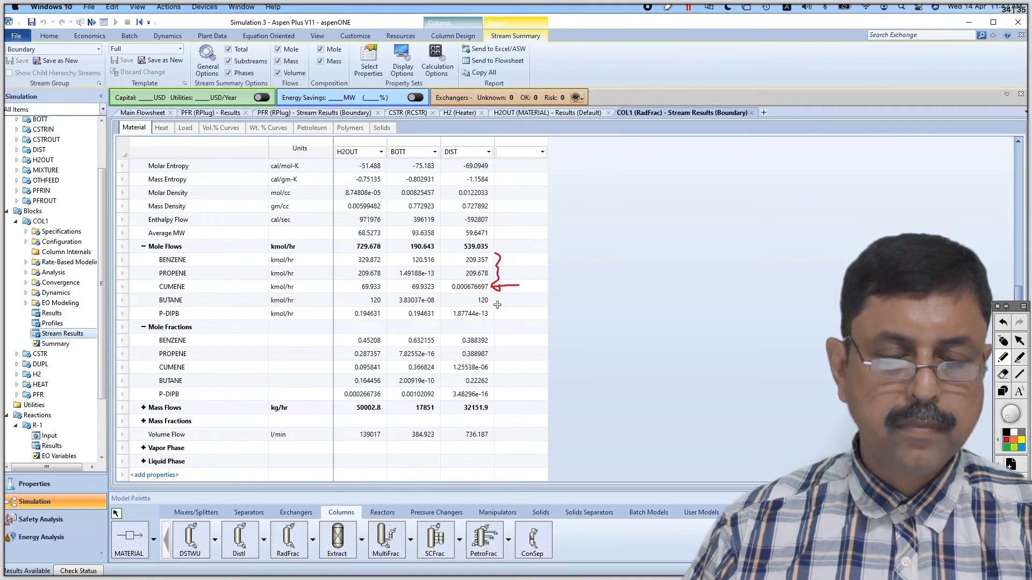
{"action": "mouse_move", "coordinate": [380, 302]}
{"action": "left_mouse_down"}
{"action": "mouse_move", "coordinate": [383, 314]}
{"action": "mouse_move", "coordinate": [457, 311]}
{"action": "mouse_move", "coordinate": [473, 299]}
{"action": "left_mouse_up"}
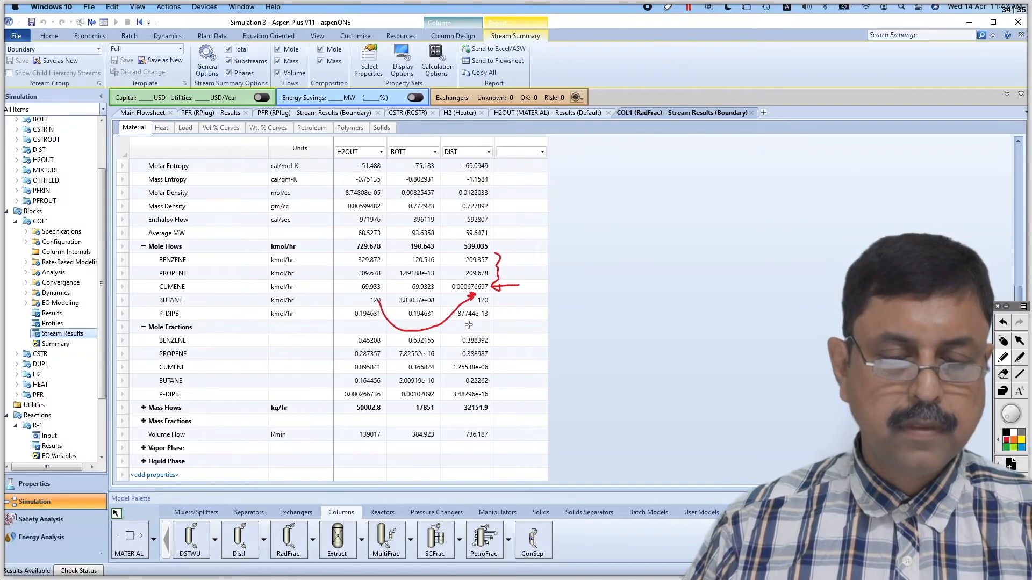
{"action": "left_click_drag", "start_coordinate": [460, 319], "coordinate": [490, 318]}
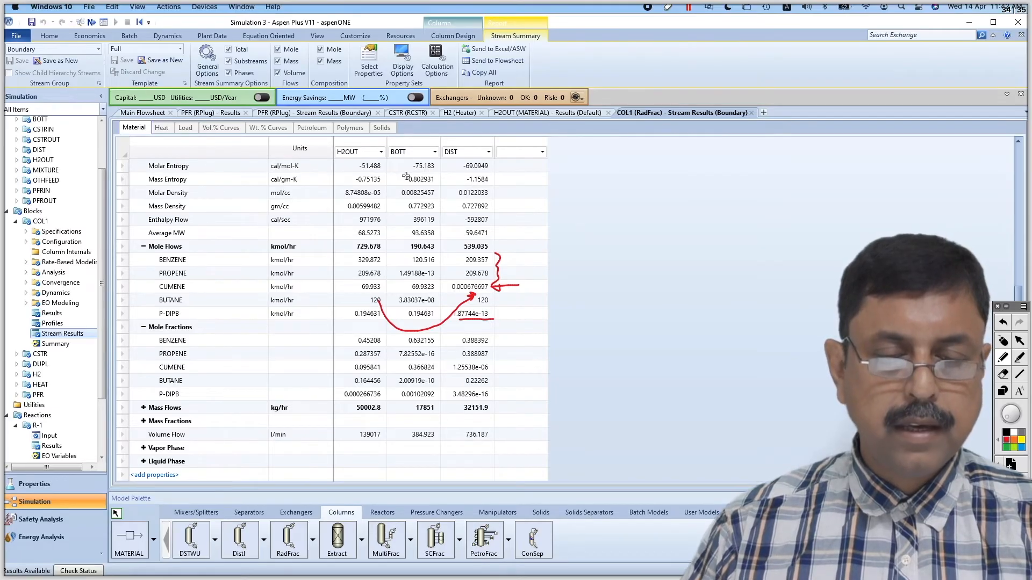
{"action": "mouse_move", "coordinate": [422, 287]}
{"action": "left_mouse_down"}
{"action": "mouse_move", "coordinate": [426, 279]}
{"action": "mouse_move", "coordinate": [411, 284]}
{"action": "mouse_move", "coordinate": [413, 294]}
{"action": "mouse_move", "coordinate": [440, 289]}
{"action": "mouse_move", "coordinate": [425, 278]}
{"action": "mouse_move", "coordinate": [409, 315]}
{"action": "mouse_move", "coordinate": [439, 315]}
{"action": "mouse_move", "coordinate": [418, 301]}
{"action": "mouse_move", "coordinate": [410, 310]}
{"action": "left_mouse_up"}
{"action": "left_click_drag", "start_coordinate": [436, 255], "coordinate": [445, 250]}
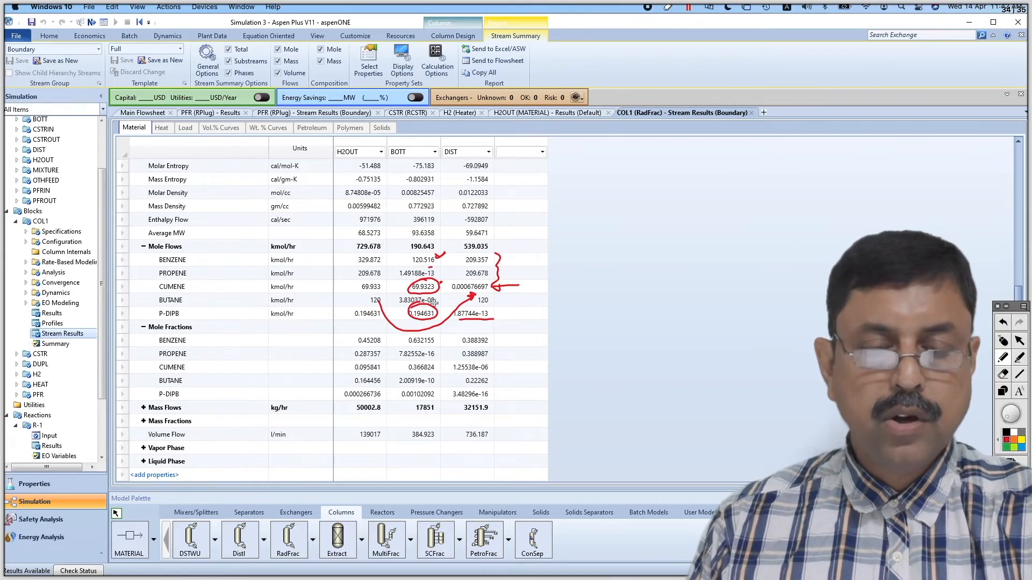
{"action": "mouse_move", "coordinate": [583, 291]}
{"action": "left_mouse_down"}
{"action": "mouse_move", "coordinate": [569, 317]}
{"action": "mouse_move", "coordinate": [672, 309]}
{"action": "left_mouse_up"}
{"action": "left_click_drag", "start_coordinate": [602, 326], "coordinate": [664, 323]}
{"action": "mouse_move", "coordinate": [622, 344]}
{"action": "left_mouse_down"}
{"action": "mouse_move", "coordinate": [615, 349]}
{"action": "mouse_move", "coordinate": [639, 360]}
{"action": "mouse_move", "coordinate": [655, 352]}
{"action": "left_mouse_up"}
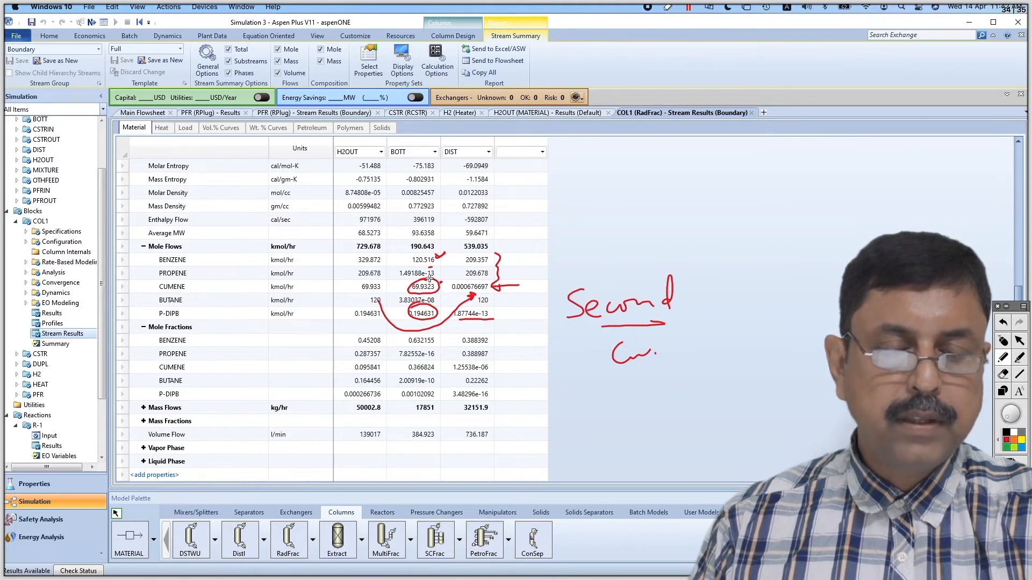
{"action": "mouse_move", "coordinate": [423, 253]}
{"action": "left_mouse_down"}
{"action": "mouse_move", "coordinate": [413, 272]}
{"action": "mouse_move", "coordinate": [441, 253]}
{"action": "mouse_move", "coordinate": [426, 249]}
{"action": "left_mouse_up"}
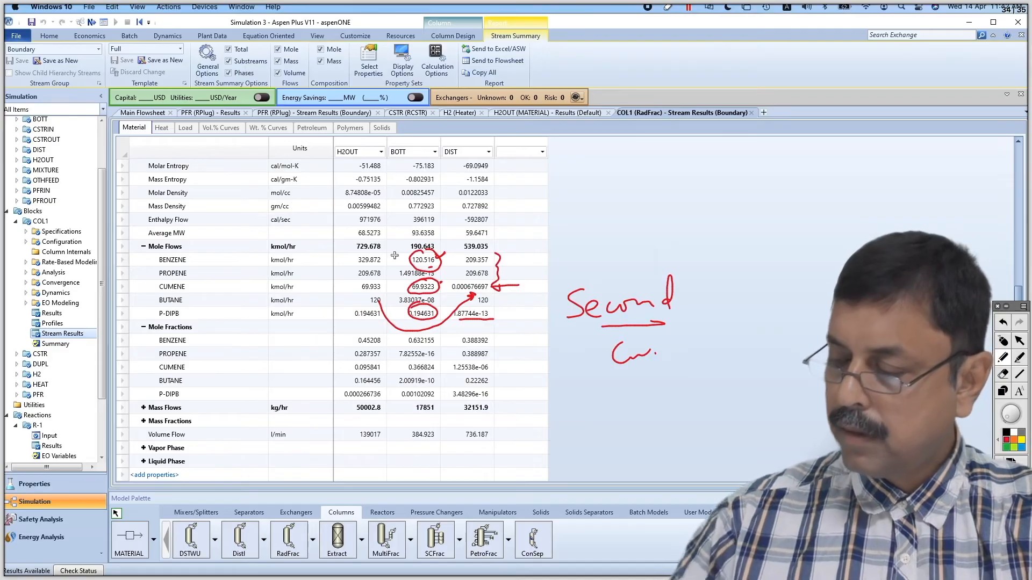
{"action": "left_click", "coordinate": [1003, 341]}
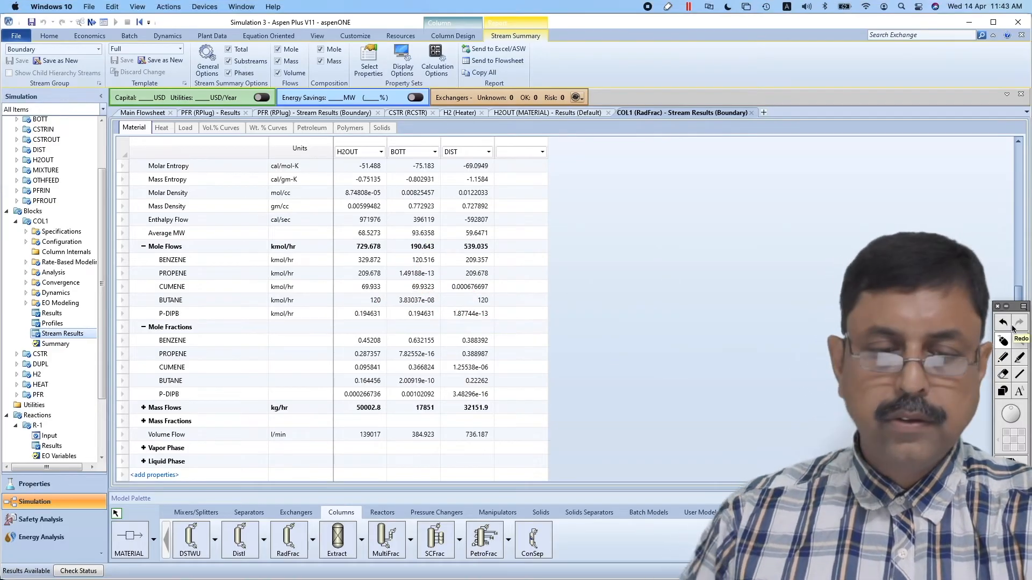
Add a second RadFrac column to the main flowsheet, downstream of COL1's BOTT stream
{"action": "left_click", "coordinate": [129, 113]}
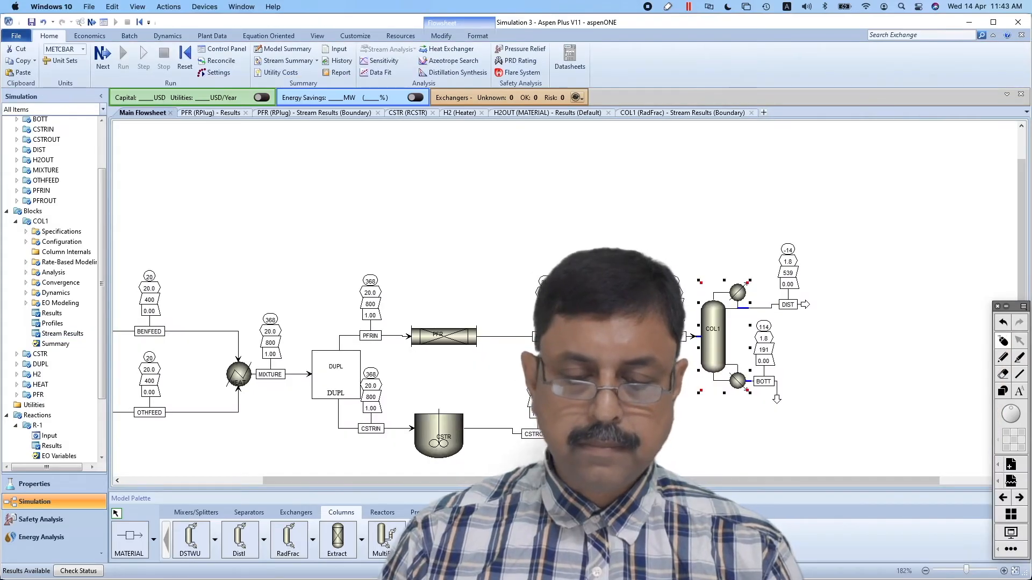
{"action": "left_click", "coordinate": [290, 542]}
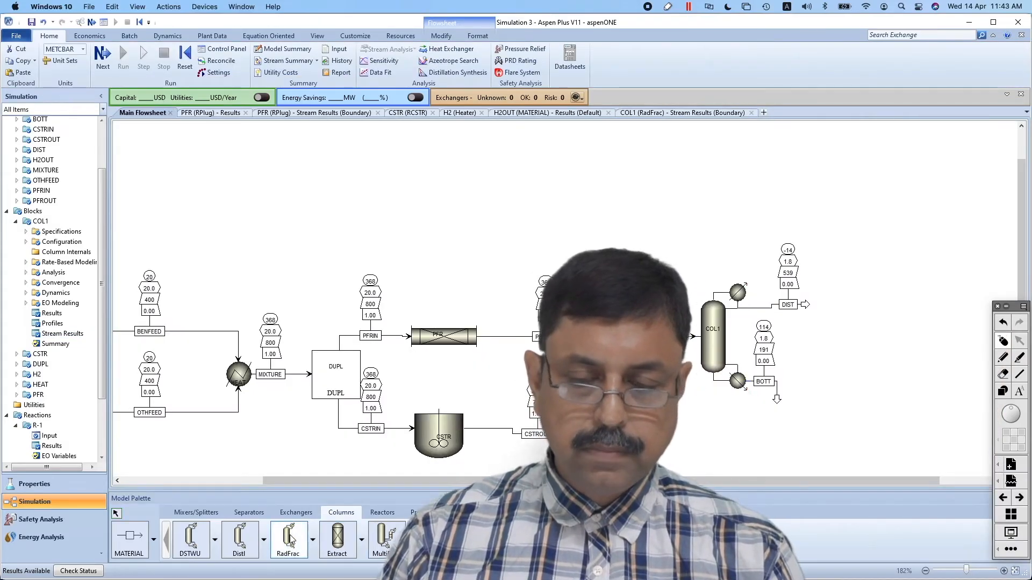
{"action": "left_click", "coordinate": [875, 419]}
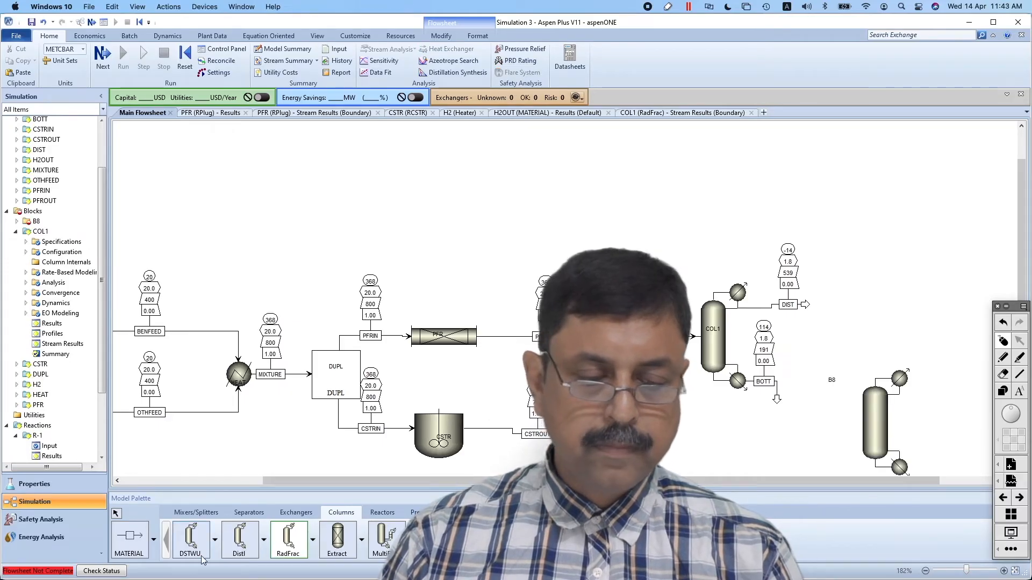
{"action": "left_click", "coordinate": [117, 514]}
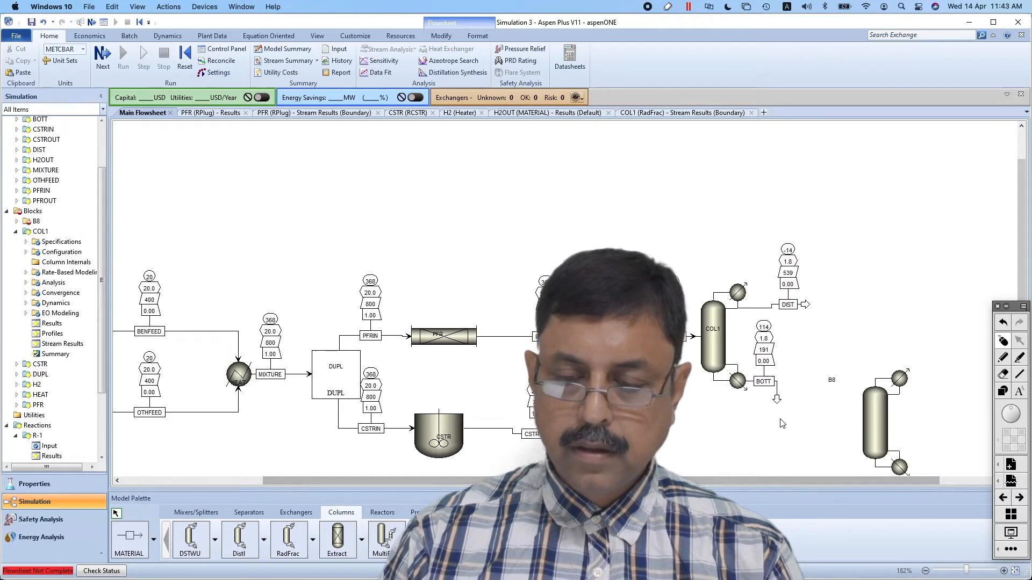
Connect COL1's BOTT stream to the second column's feed port and rename that column COL2
{"action": "left_click_drag", "start_coordinate": [776, 399], "coordinate": [855, 423]}
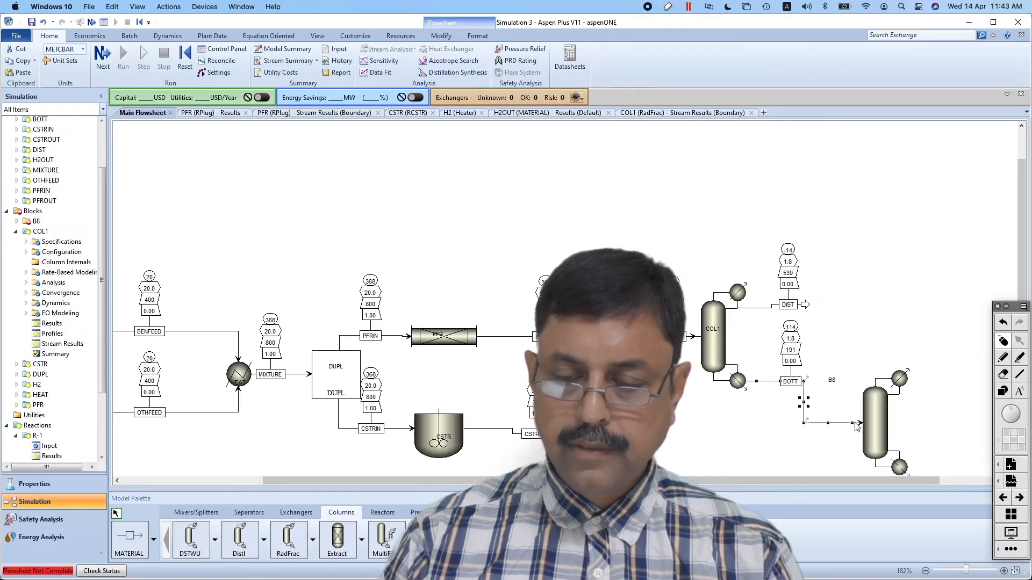
{"action": "left_click", "coordinate": [832, 382]}
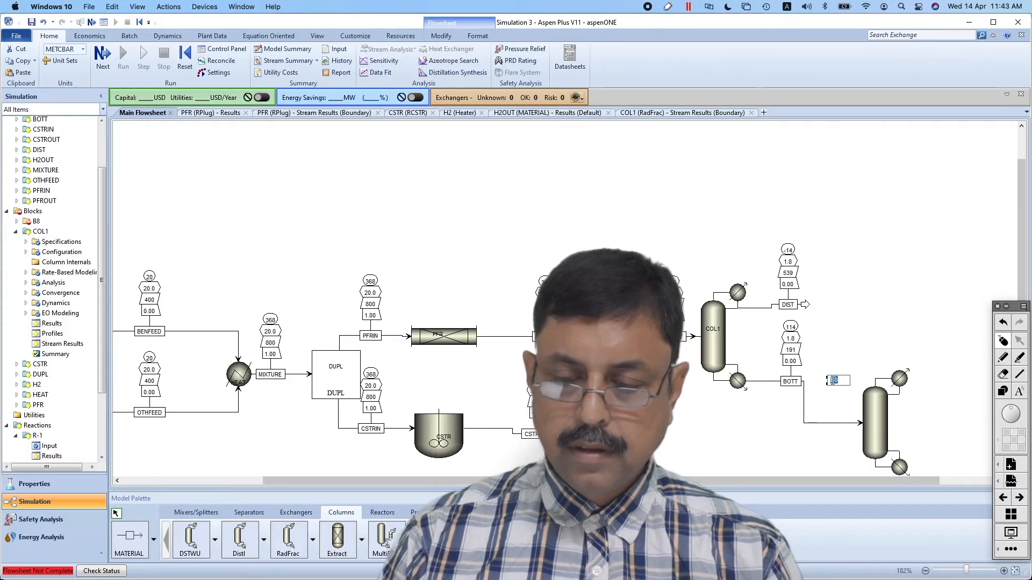
{"action": "type", "text": "COL2"}
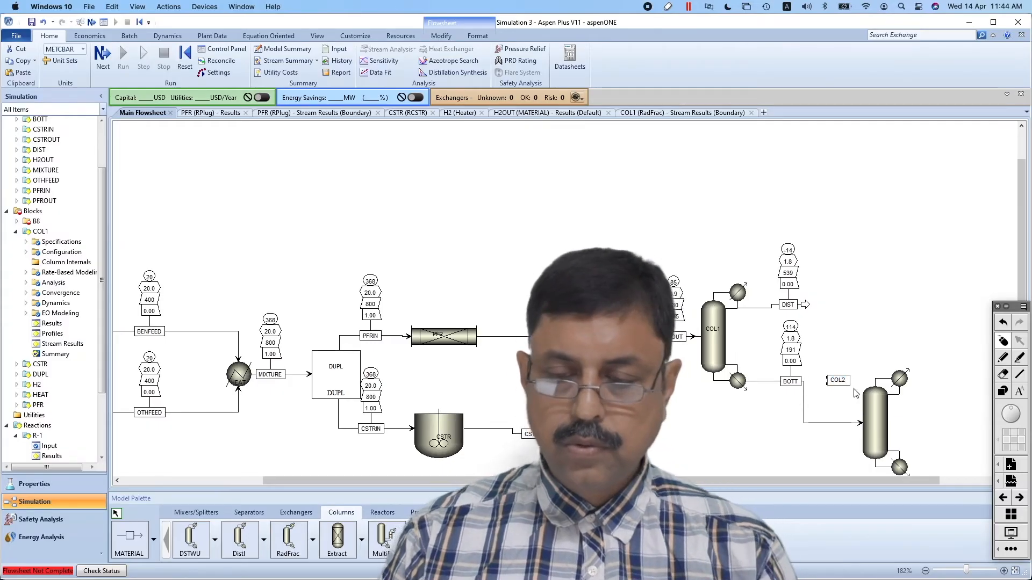
{"action": "key", "text": "Return"}
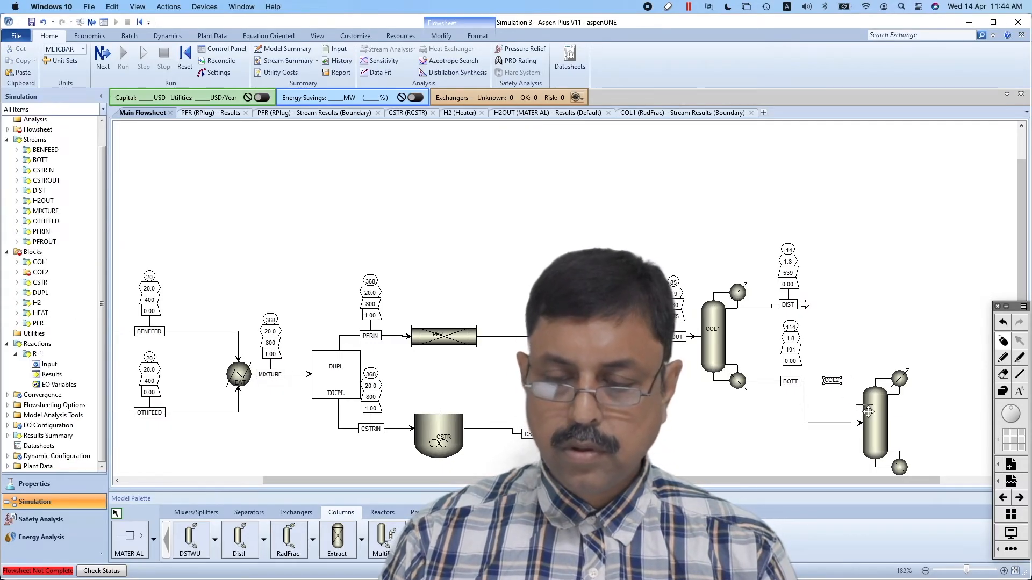
Draw two material product streams from COL2, one from its liquid distillate port and one from its bottoms port
{"action": "left_click", "coordinate": [136, 537]}
{"action": "left_click", "coordinate": [905, 395]}
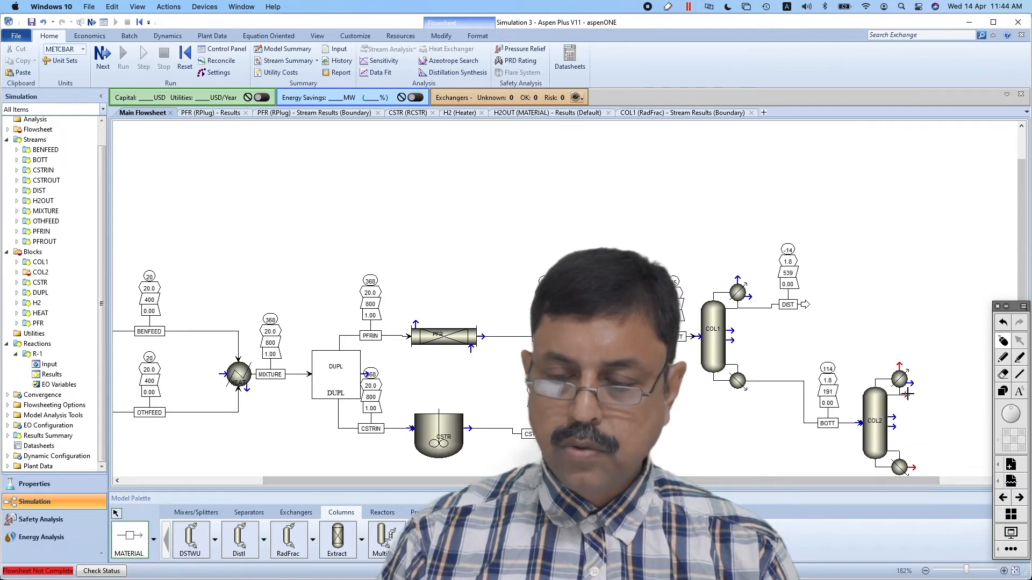
{"action": "left_click", "coordinate": [965, 392]}
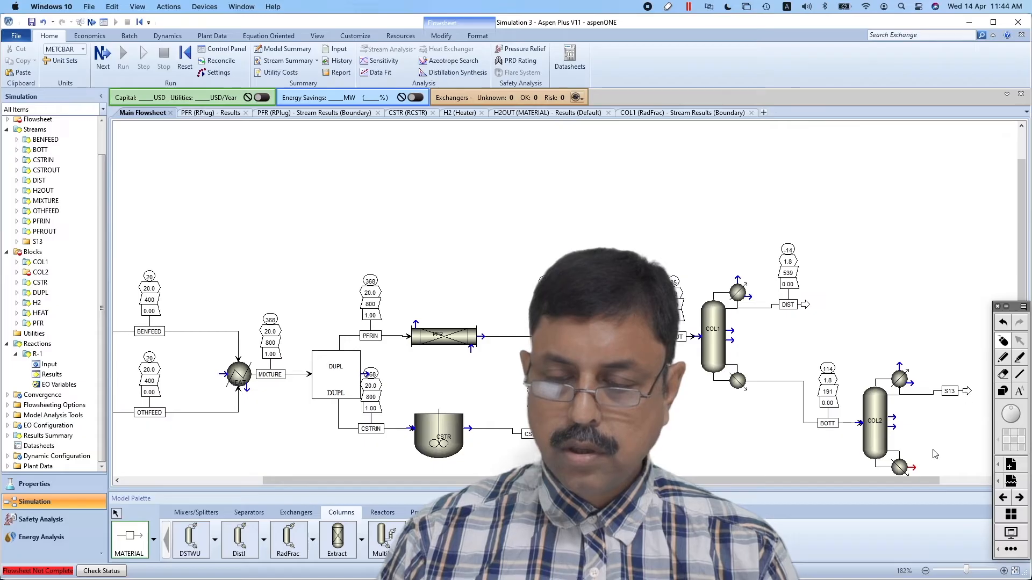
{"action": "left_click", "coordinate": [914, 469]}
{"action": "left_click", "coordinate": [972, 461]}
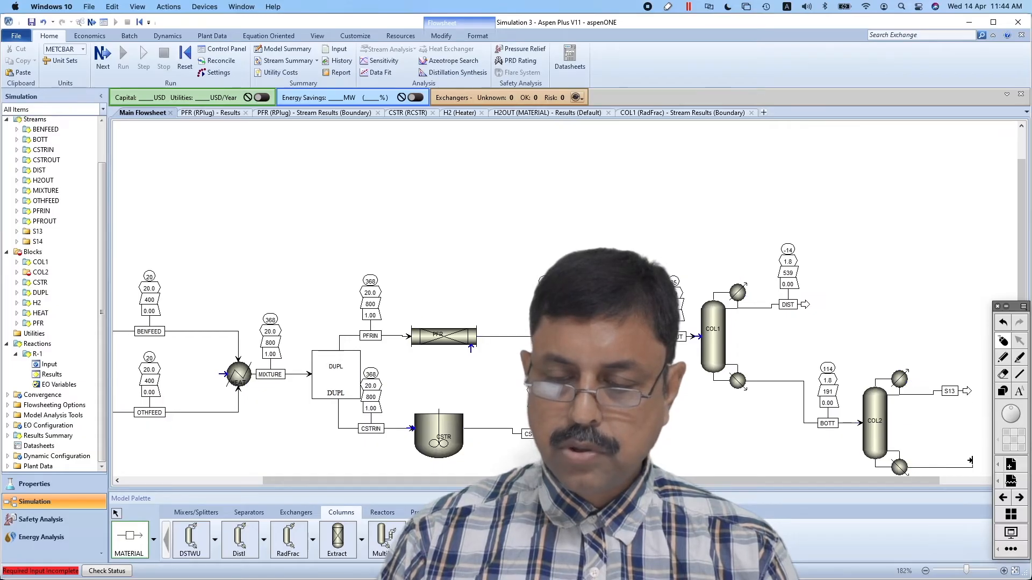
{"action": "left_click", "coordinate": [116, 515]}
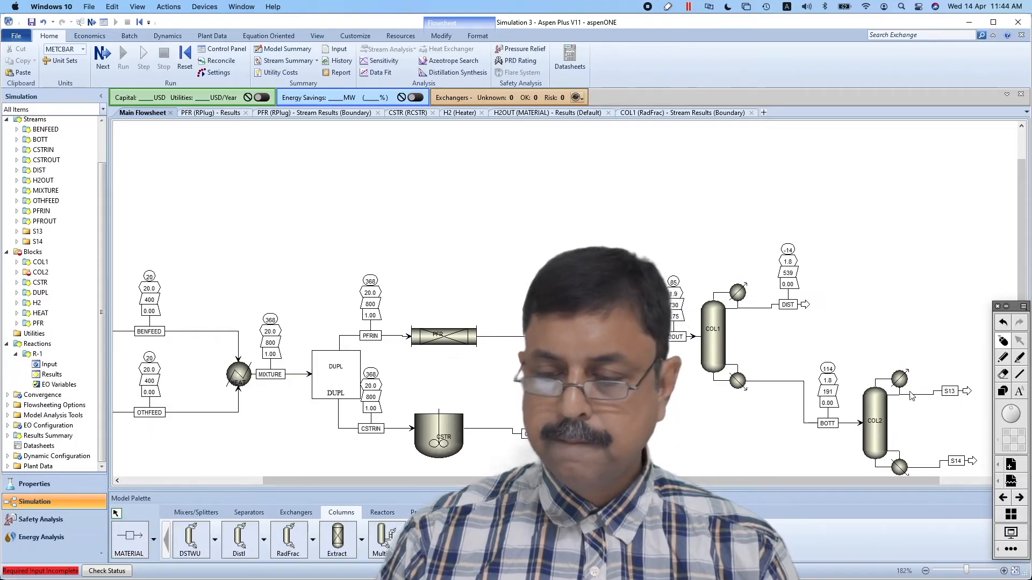
Rename COL2's distillate stream BENZENE and its bottoms stream CUMENE, and tidy the CUMENE label's placement
{"action": "left_click_drag", "start_coordinate": [955, 395], "coordinate": [936, 396]}
{"action": "double_click", "coordinate": [937, 395]}
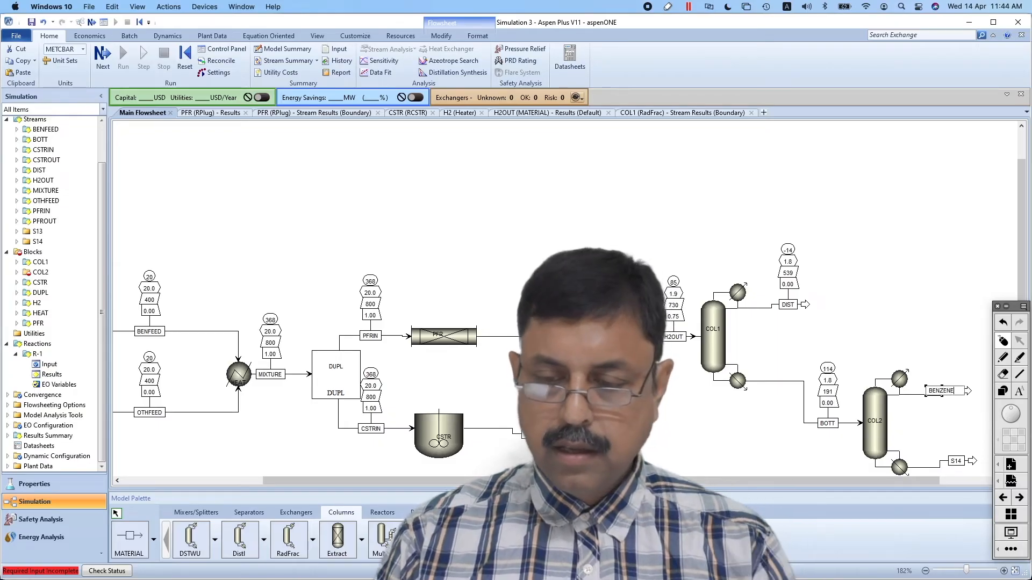
{"action": "key", "text": "Return"}
{"action": "double_click", "coordinate": [956, 461]}
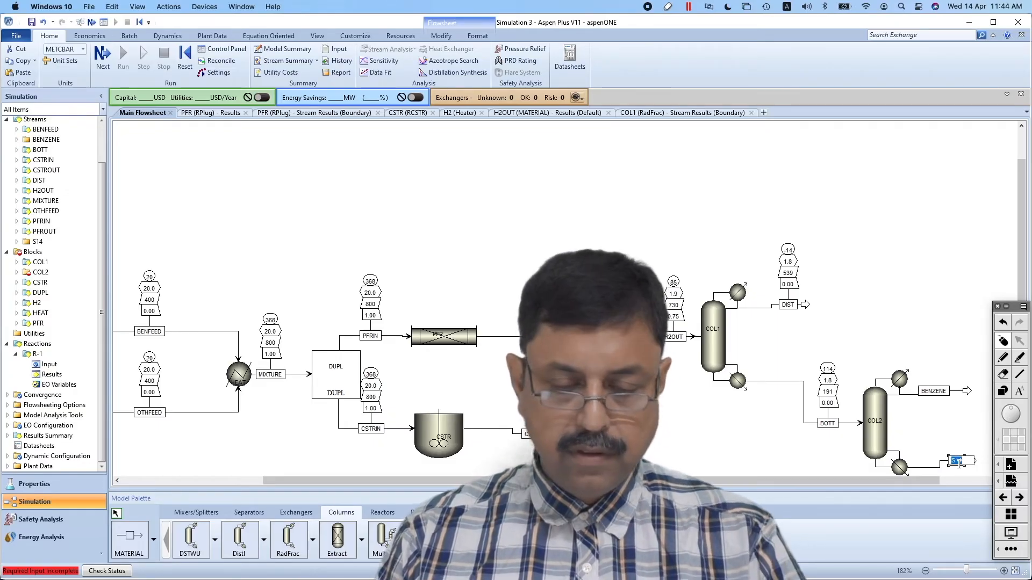
{"action": "type", "text": "CU"}
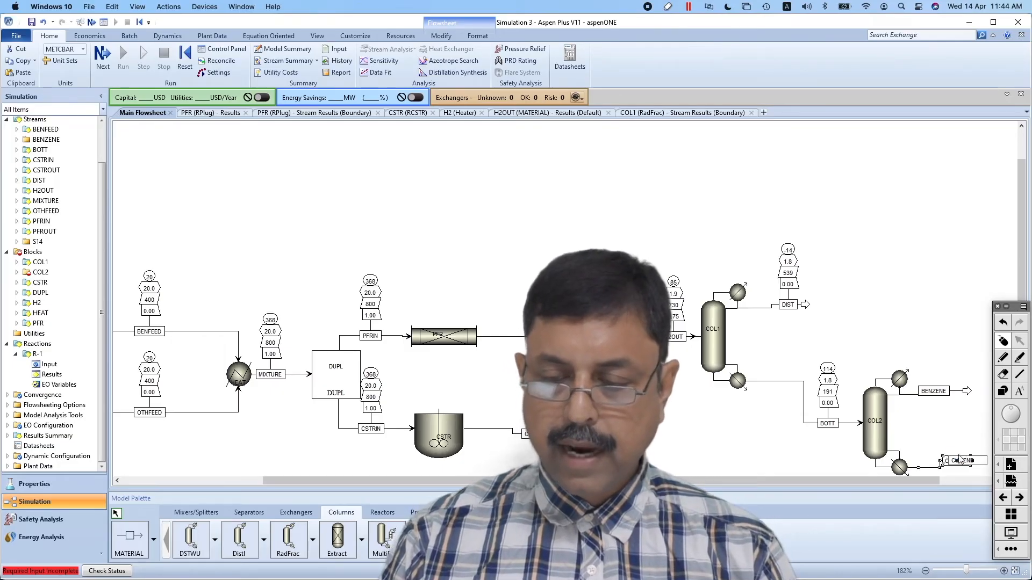
{"action": "type", "text": "MENE"}
{"action": "key", "text": "Return"}
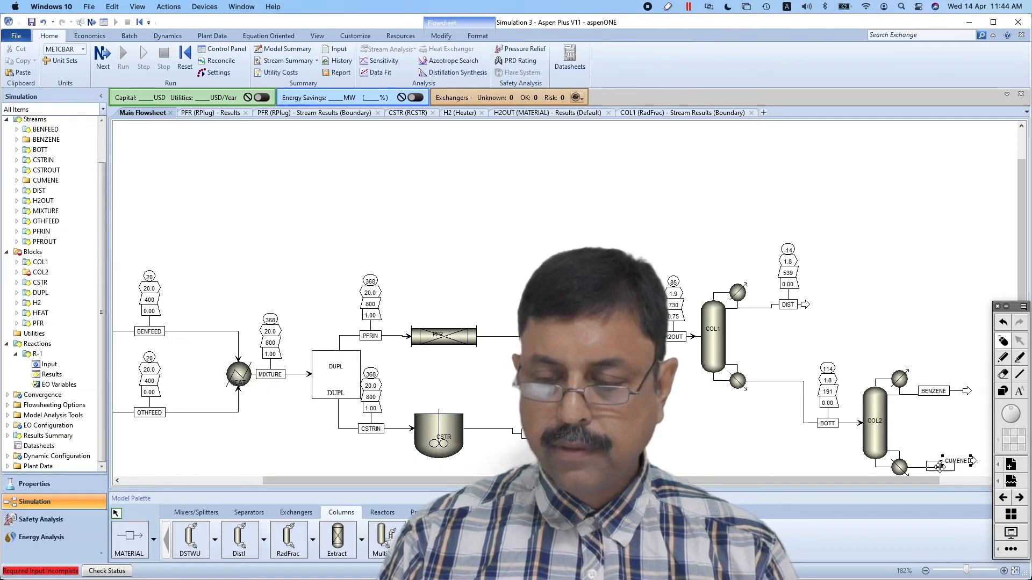
{"action": "left_click_drag", "start_coordinate": [940, 467], "coordinate": [939, 467]}
{"action": "left_click", "coordinate": [955, 346]}
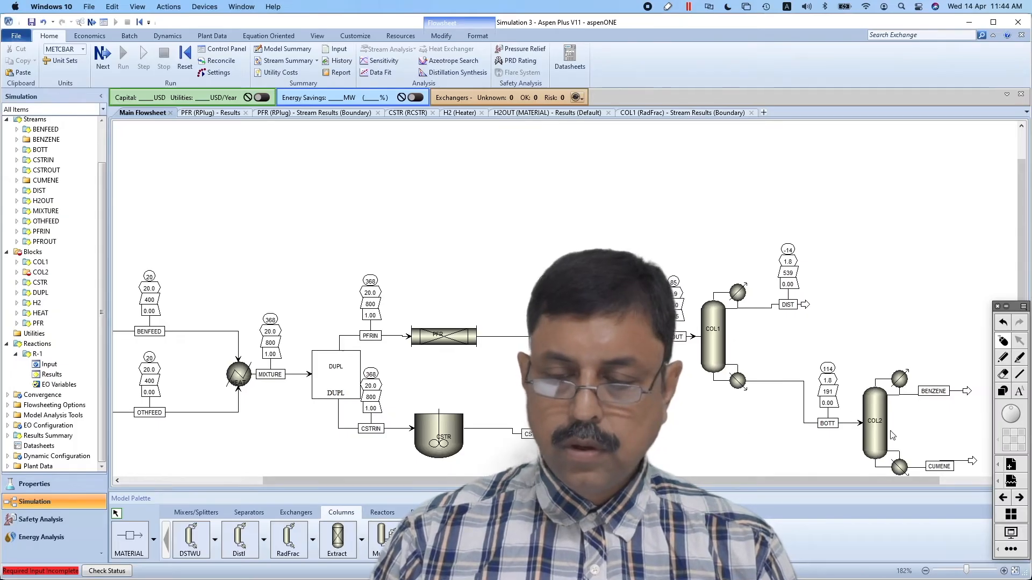
Consult the problem statement and set COL2's number of stages to 25 and BOTT's feed stage to 13
{"action": "left_click", "coordinate": [882, 445]}
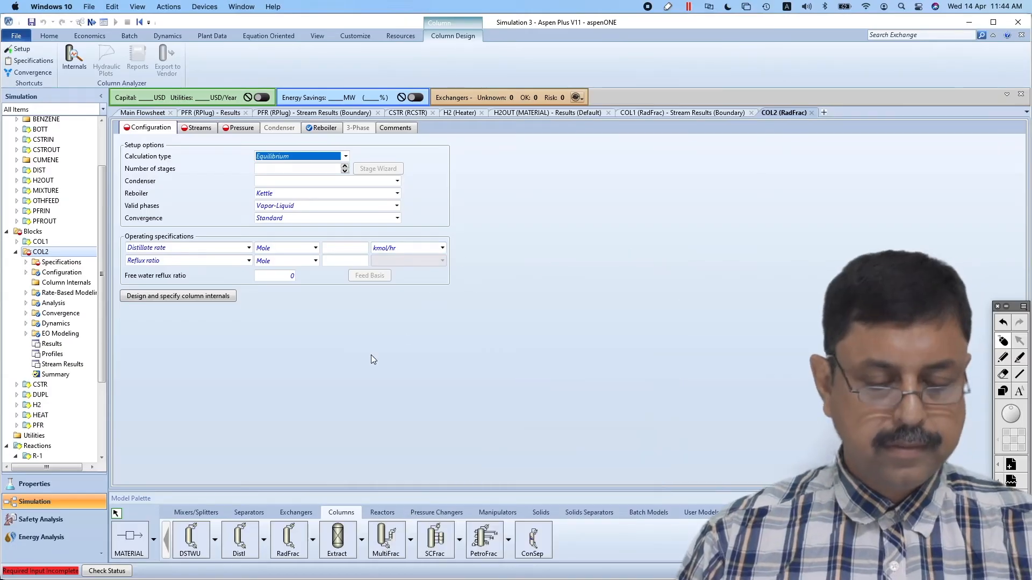
{"action": "key", "text": "super+Tab"}
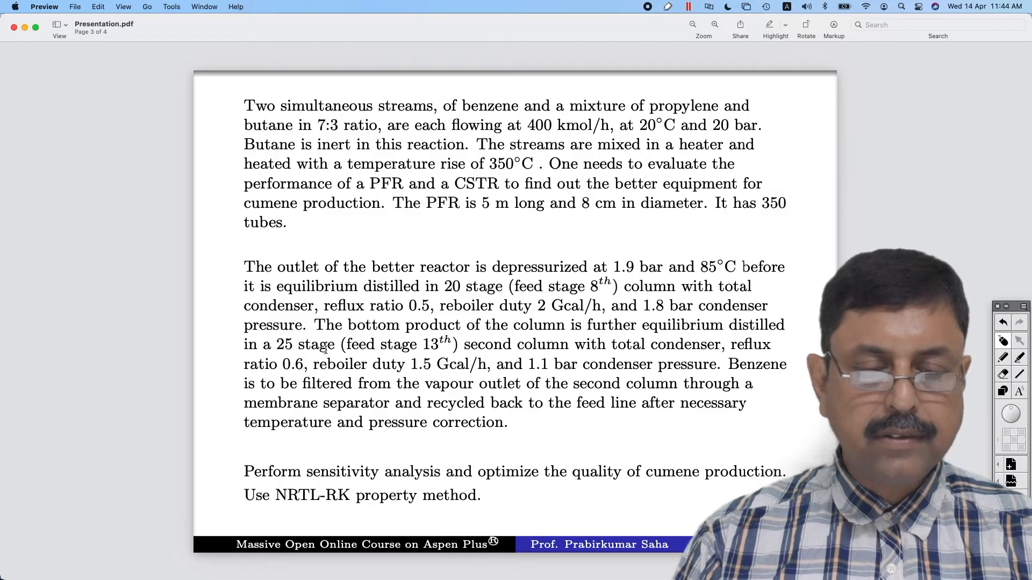
{"action": "key", "text": "super+Tab"}
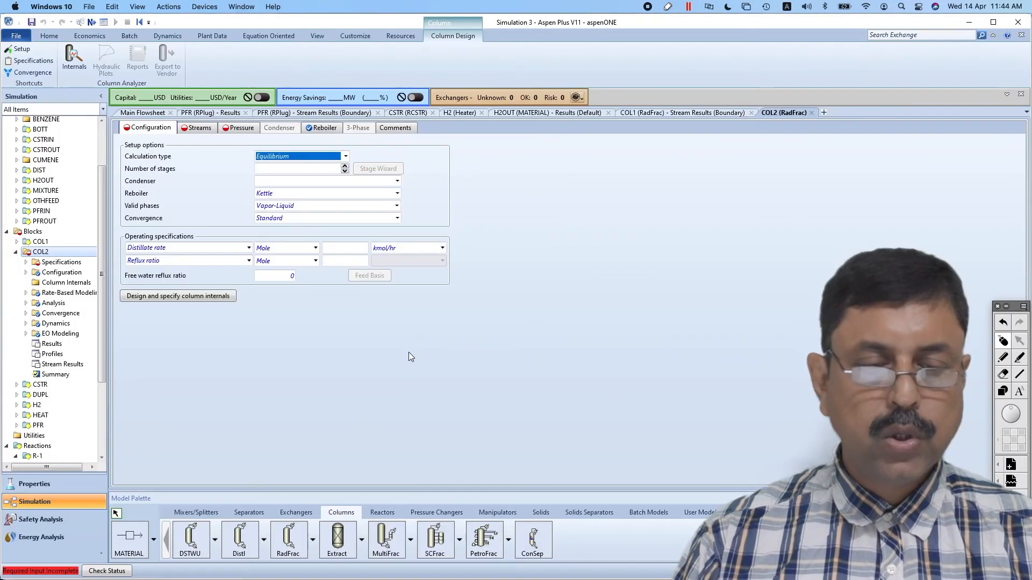
{"action": "left_click", "coordinate": [312, 168]}
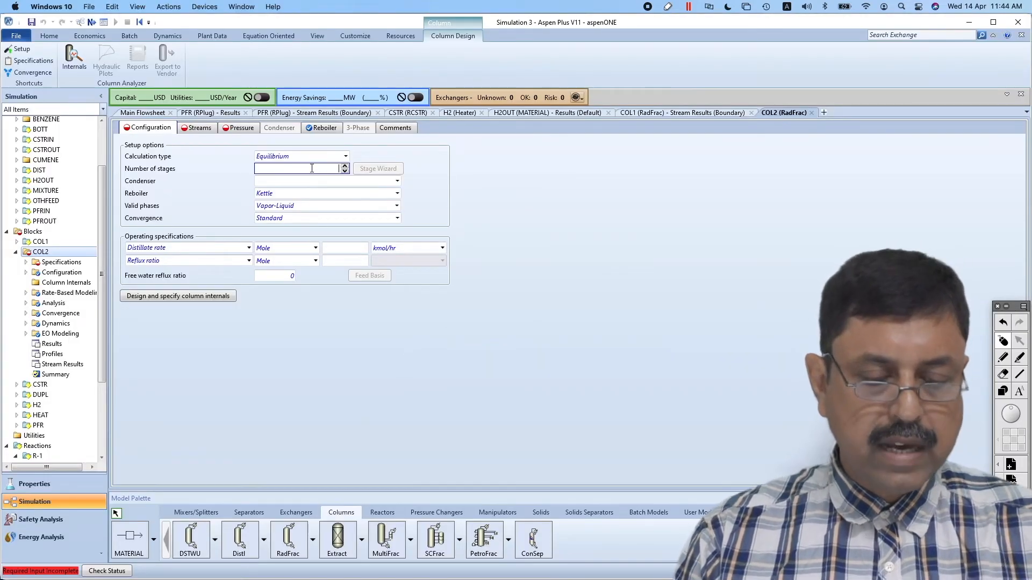
{"action": "left_click", "coordinate": [198, 129]}
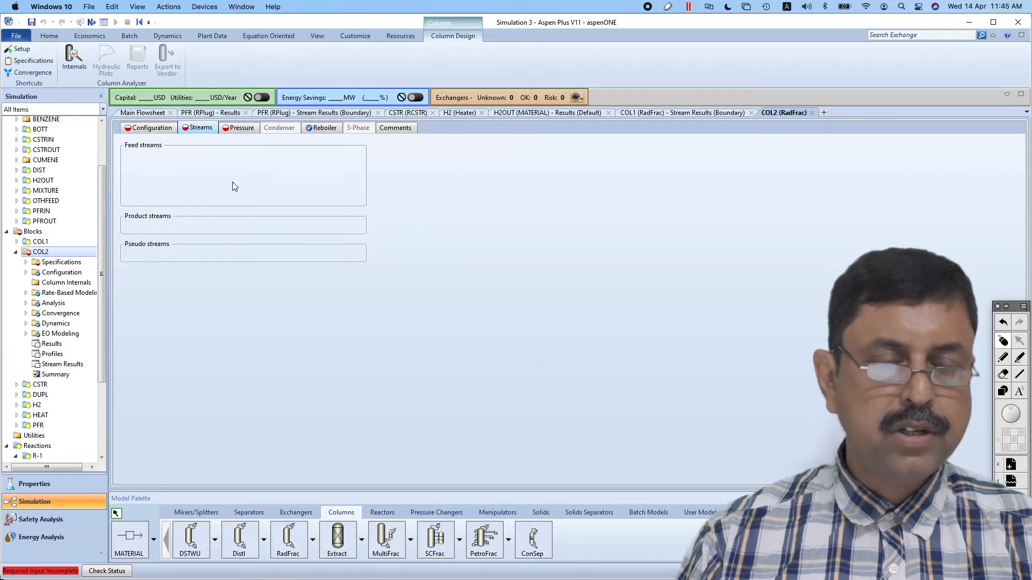
{"action": "left_click", "coordinate": [220, 170]}
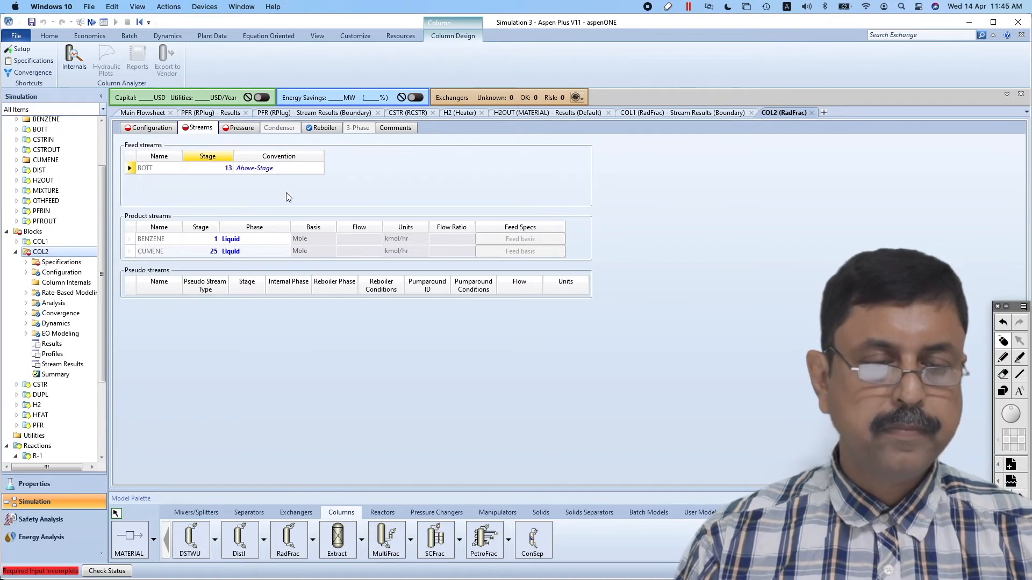
Set COL2's condenser to Total and choose Reboiler duty as the first operating specification
{"action": "left_click", "coordinate": [150, 131]}
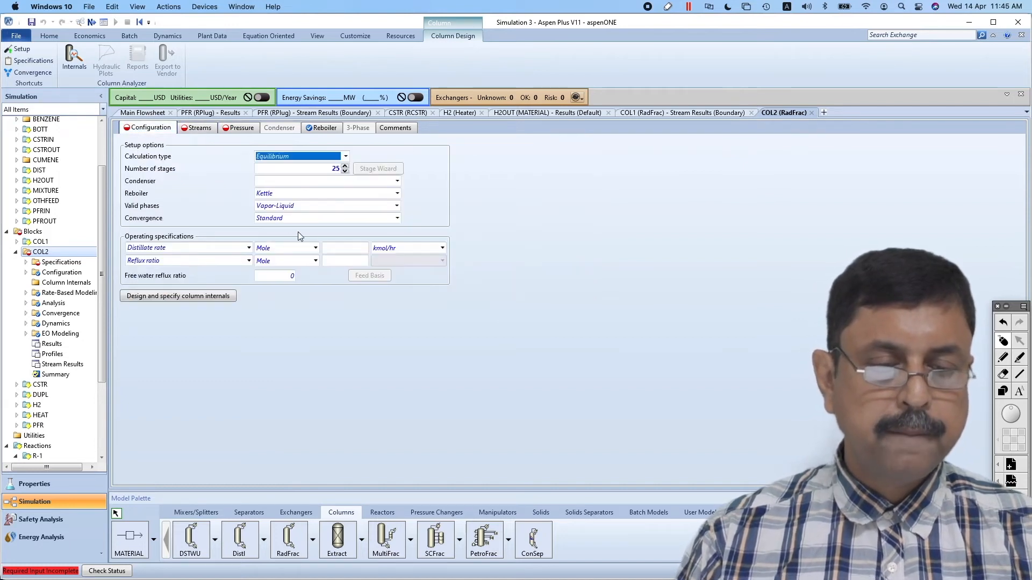
{"action": "left_click", "coordinate": [396, 182]}
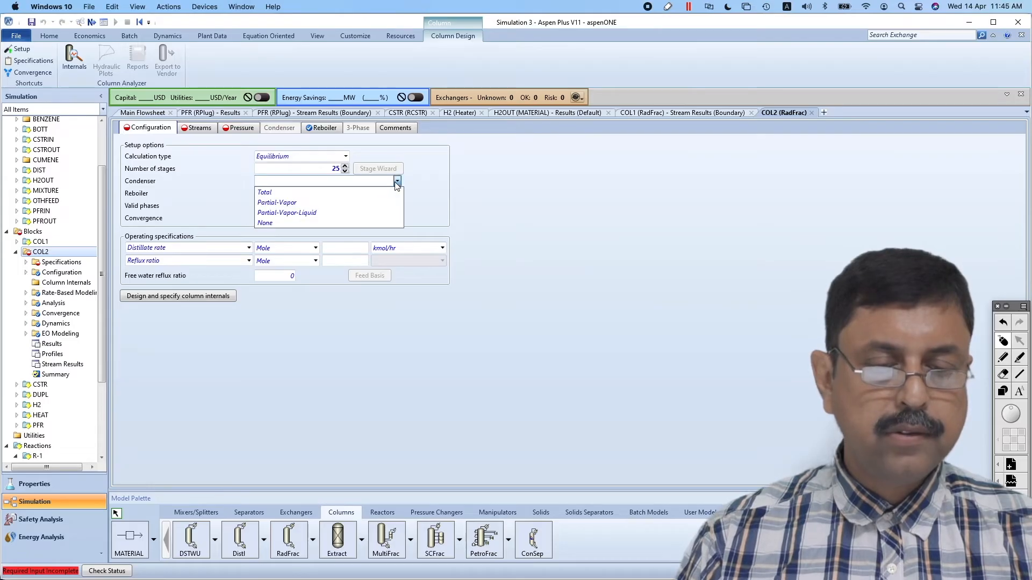
{"action": "left_click", "coordinate": [353, 188]}
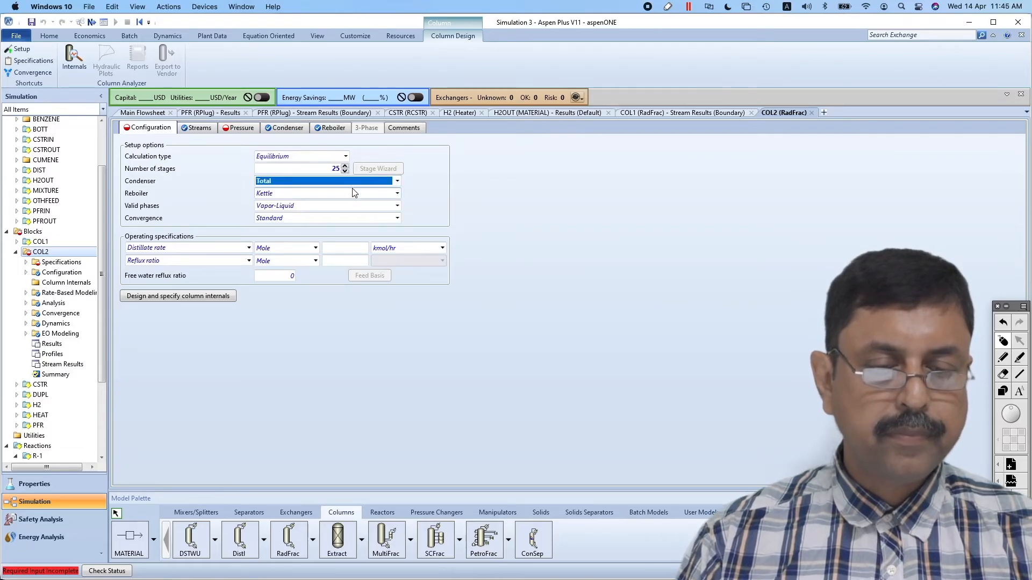
{"action": "left_click", "coordinate": [249, 249]}
{"action": "left_click", "coordinate": [249, 249]}
{"action": "left_click", "coordinate": [157, 341]}
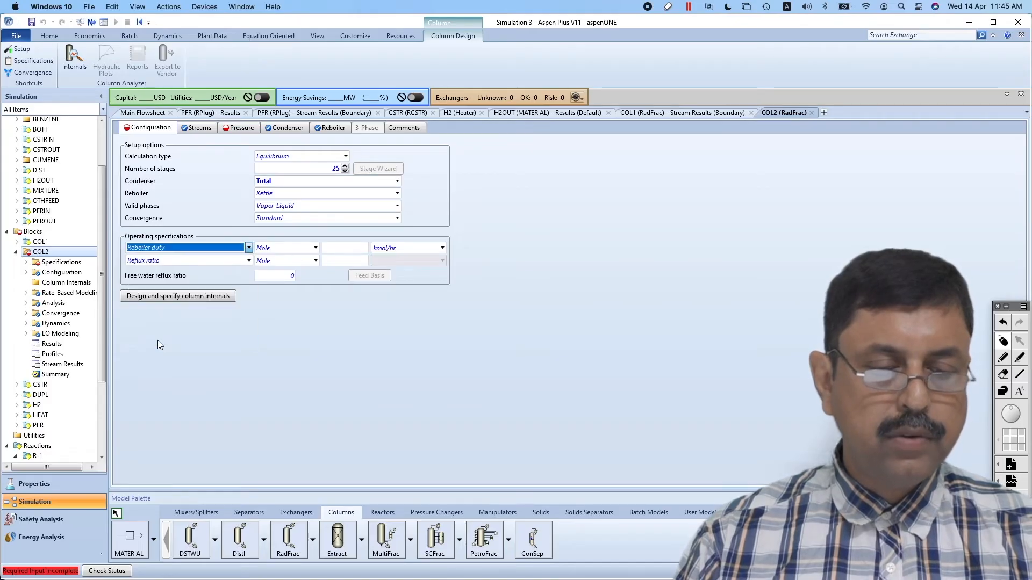
Check the problem statement, then set COL2's reboiler duty to 1.5 cal/sec and its mole reflux ratio to 0.6
{"action": "key", "text": "super+Tab"}
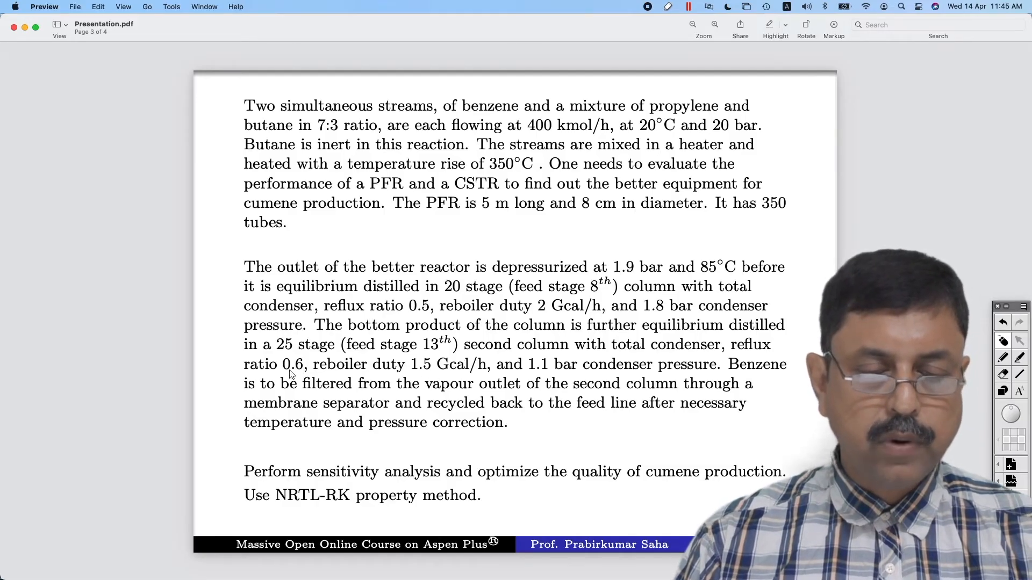
{"action": "key", "text": "super+Tab"}
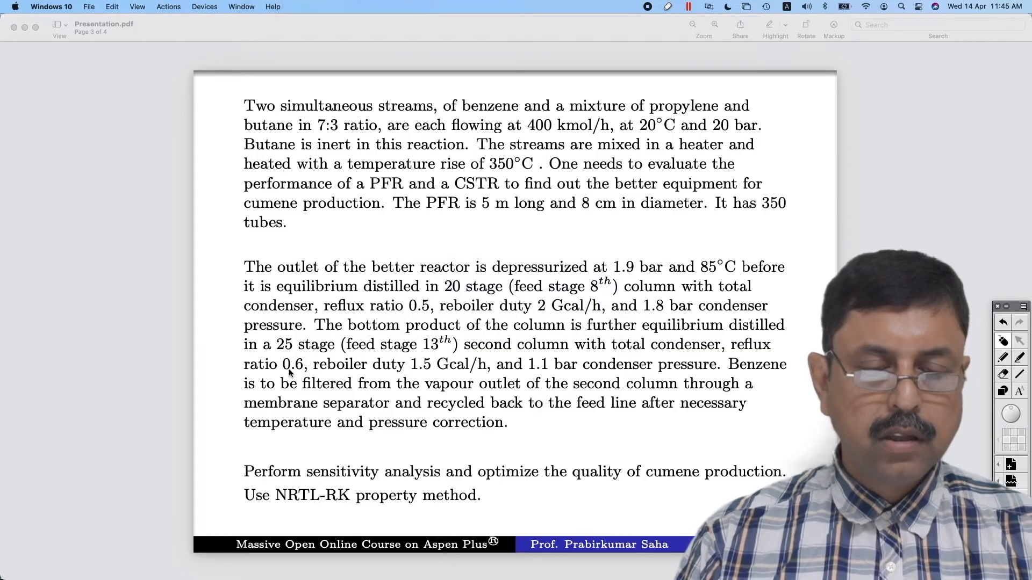
{"action": "key", "text": "super+Tab"}
{"action": "key", "text": "super+Tab"}
{"action": "key", "text": "super+Tab"}
{"action": "key", "text": "super+Tab"}
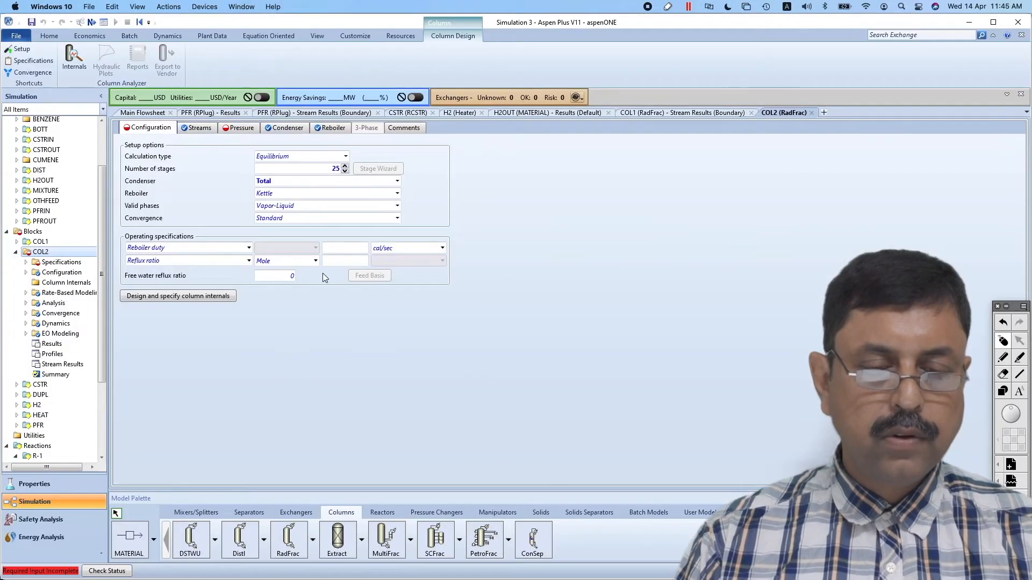
{"action": "left_click", "coordinate": [352, 247]}
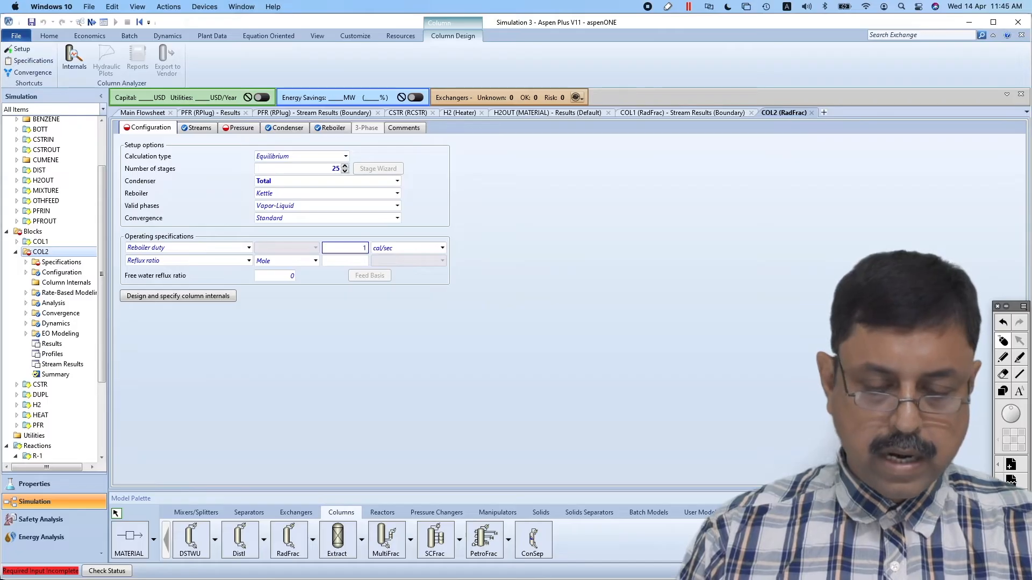
{"action": "left_click", "coordinate": [443, 248]}
{"action": "key", "text": "Escape"}
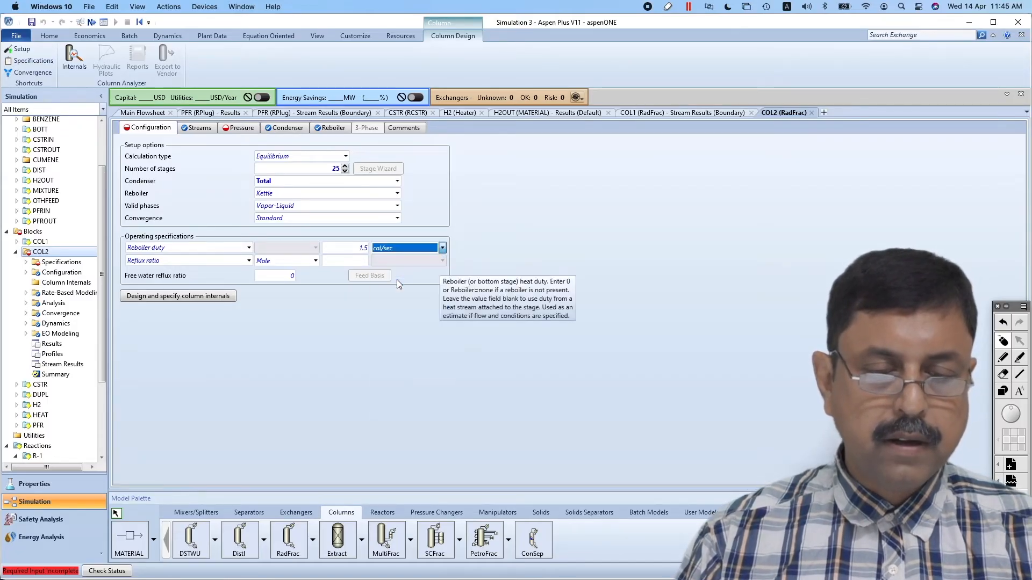
{"action": "left_click", "coordinate": [355, 262]}
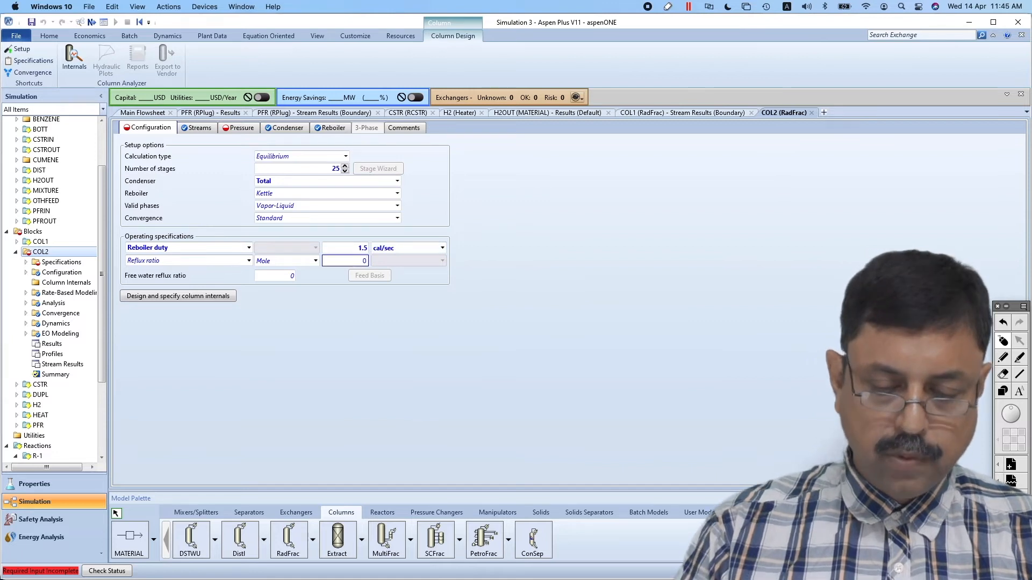
{"action": "left_click", "coordinate": [411, 308]}
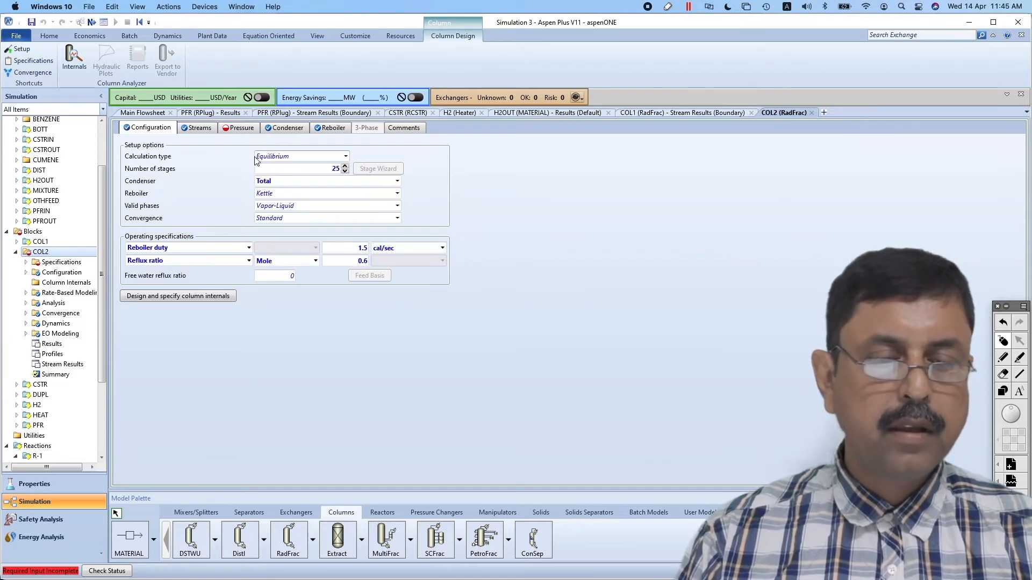
Set COL2's stage 1 / condenser pressure to 1.1 bar, as given in the problem statement
{"action": "left_click", "coordinate": [240, 127]}
{"action": "key", "text": "super+Tab"}
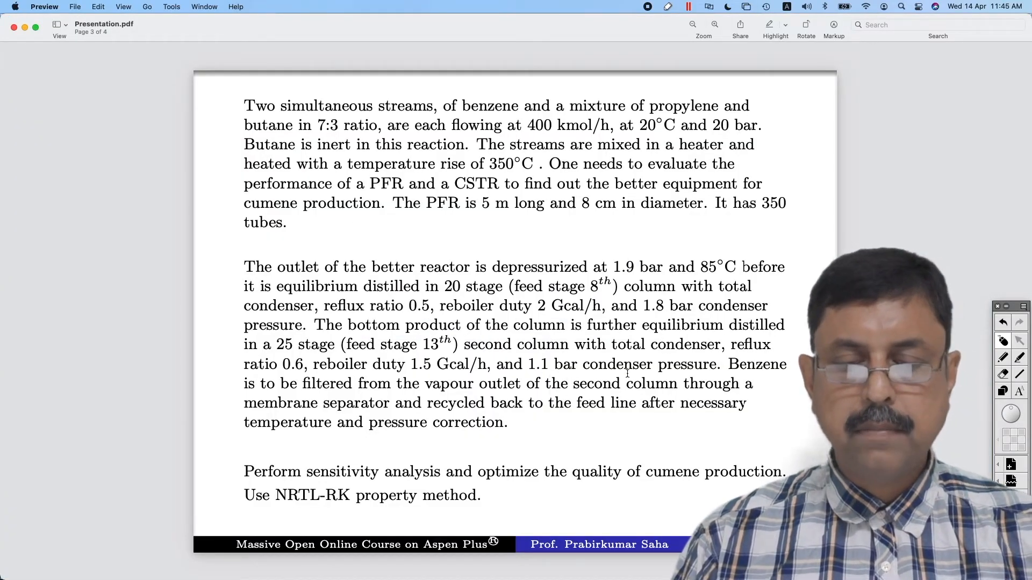
{"action": "key", "text": "super+Tab"}
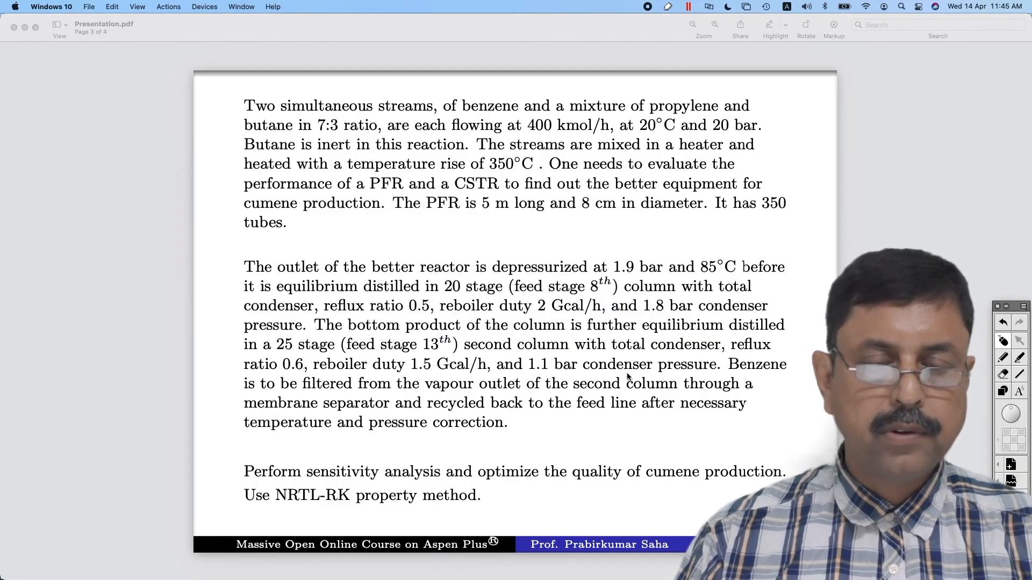
{"action": "key", "text": "super+Tab"}
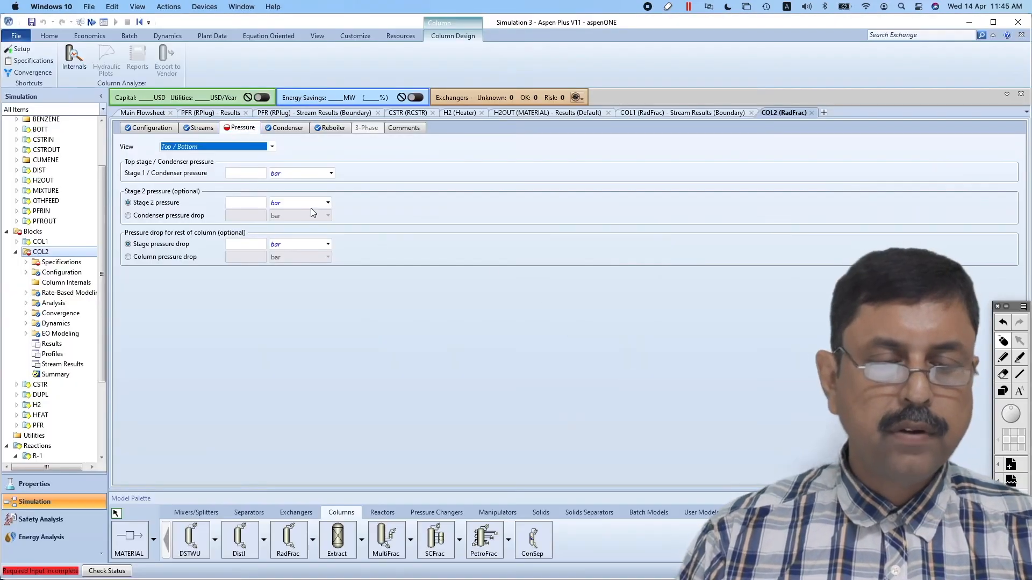
{"action": "left_click", "coordinate": [248, 174]}
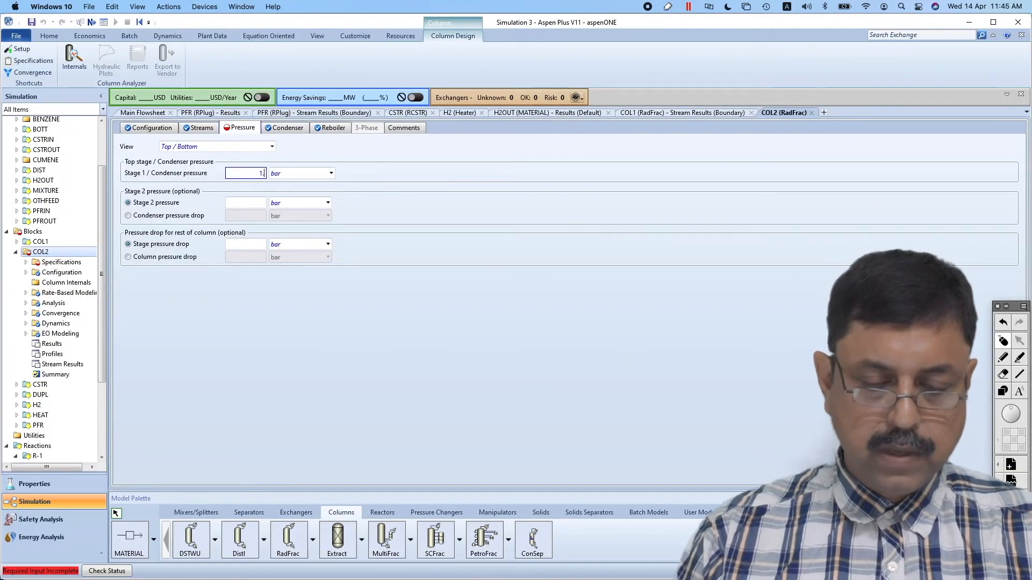
{"action": "left_click", "coordinate": [384, 250]}
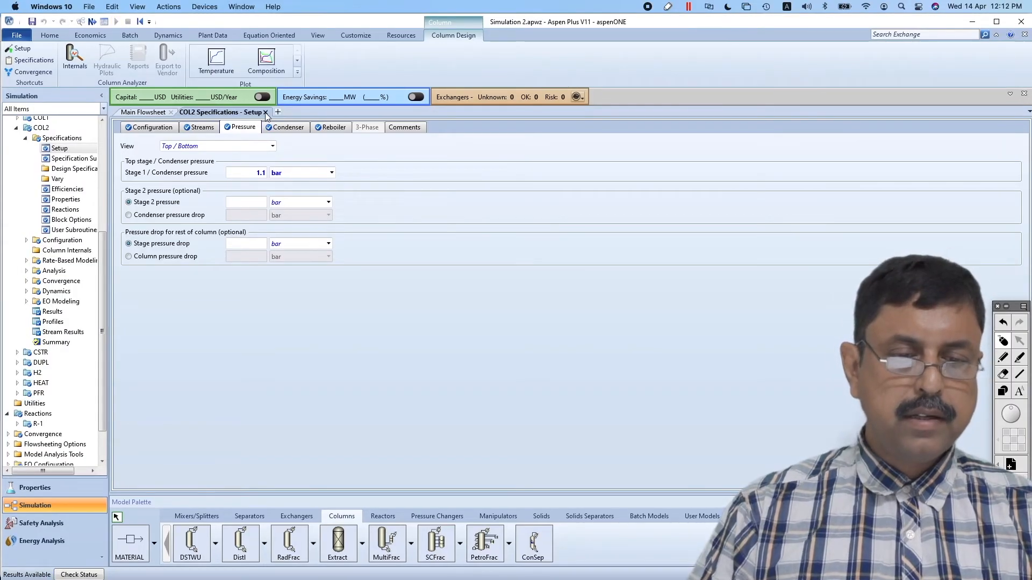
Open COL2's stream results and review the mole flows and mole fractions of BOTT, BENZENE and CUMENE
{"action": "left_click", "coordinate": [266, 112]}
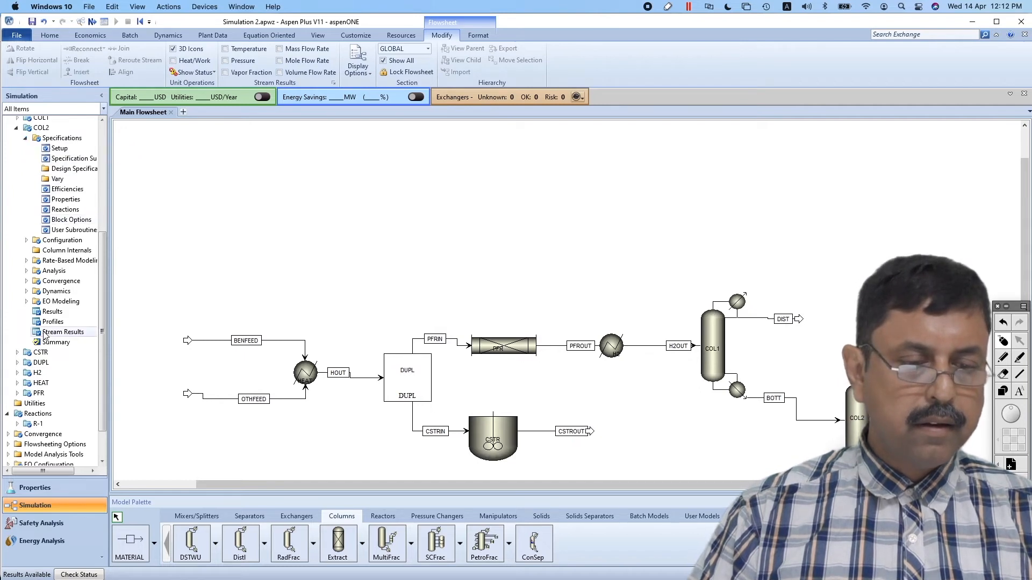
{"action": "left_click", "coordinate": [62, 333]}
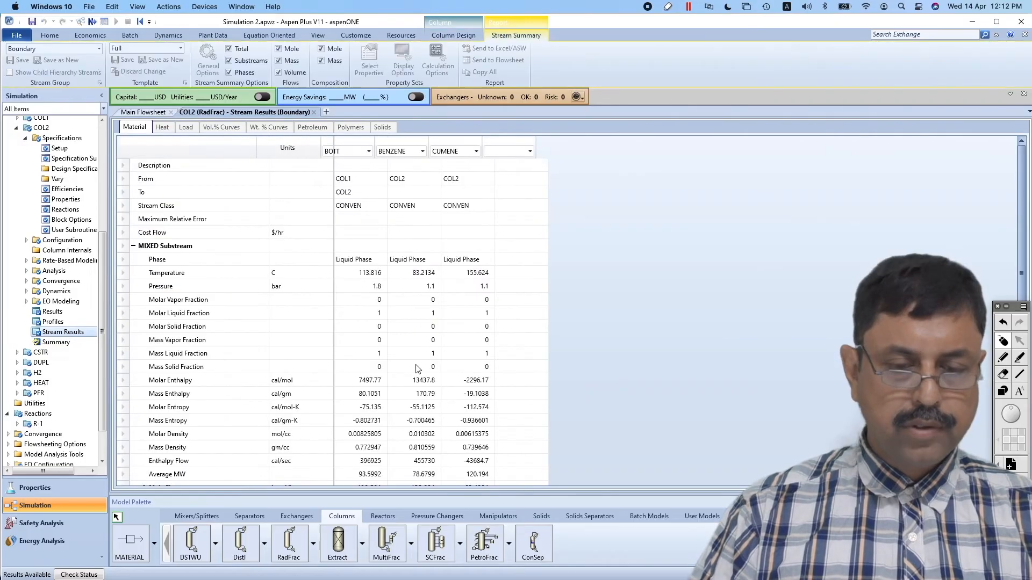
{"action": "scroll", "coordinate": [599, 355], "scroll_direction": "down", "scroll_amount": 5}
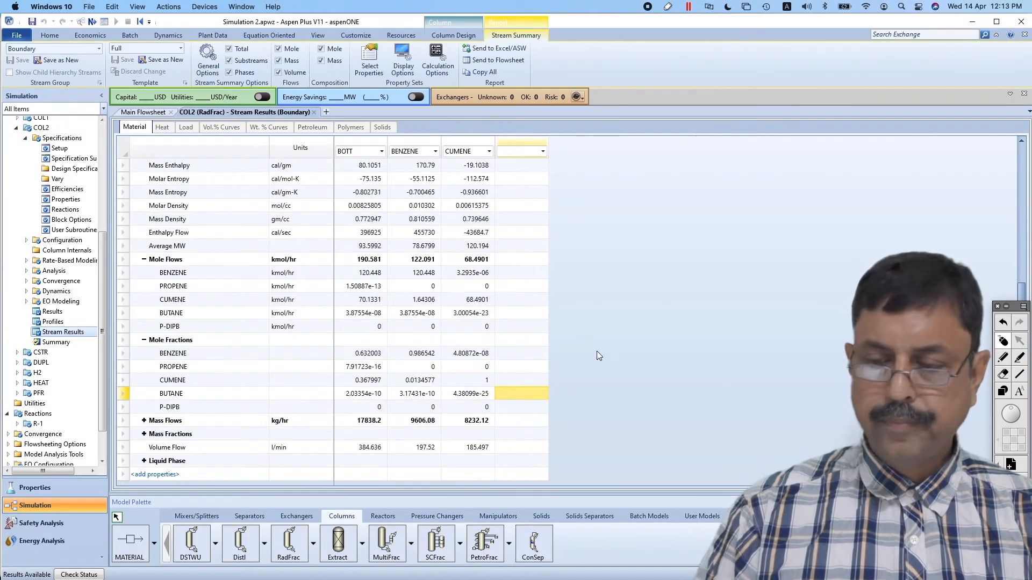
Mark the CUMENE stream's total and component mole flows and the BENZENE stream's benzene, cumene and butane flows
{"action": "left_click", "coordinate": [1001, 359]}
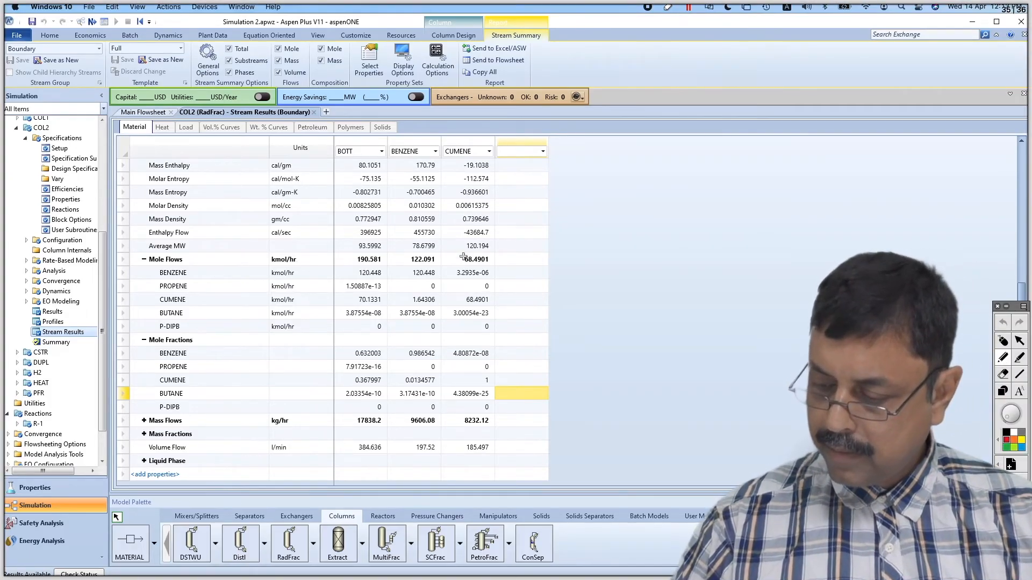
{"action": "mouse_move", "coordinate": [459, 250]}
{"action": "left_mouse_down"}
{"action": "mouse_move", "coordinate": [451, 349]}
{"action": "mouse_move", "coordinate": [453, 257]}
{"action": "mouse_move", "coordinate": [476, 267]}
{"action": "left_mouse_up"}
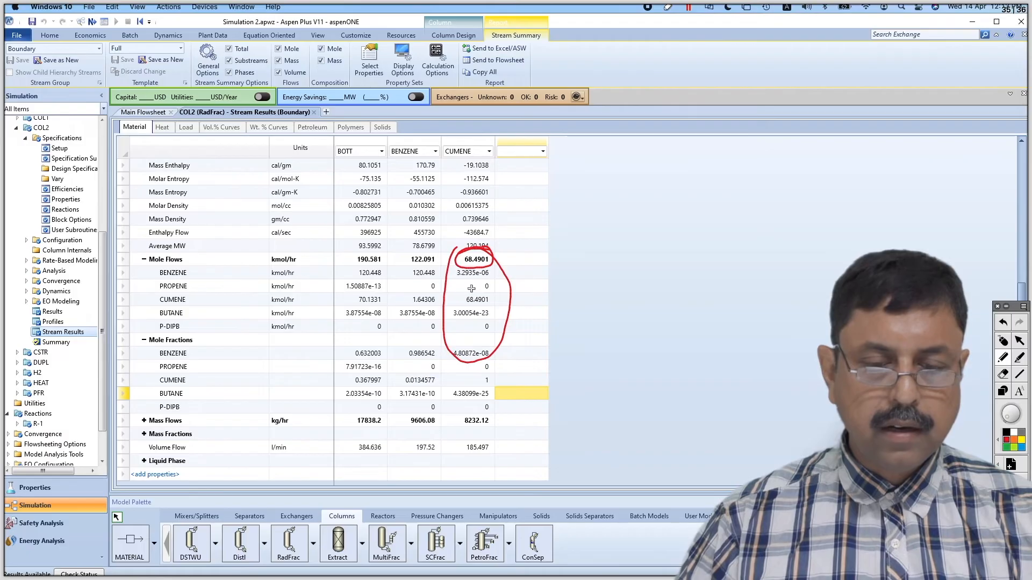
{"action": "mouse_move", "coordinate": [472, 290]}
{"action": "left_mouse_down"}
{"action": "mouse_move", "coordinate": [461, 302]}
{"action": "mouse_move", "coordinate": [567, 274]}
{"action": "mouse_move", "coordinate": [548, 292]}
{"action": "left_mouse_up"}
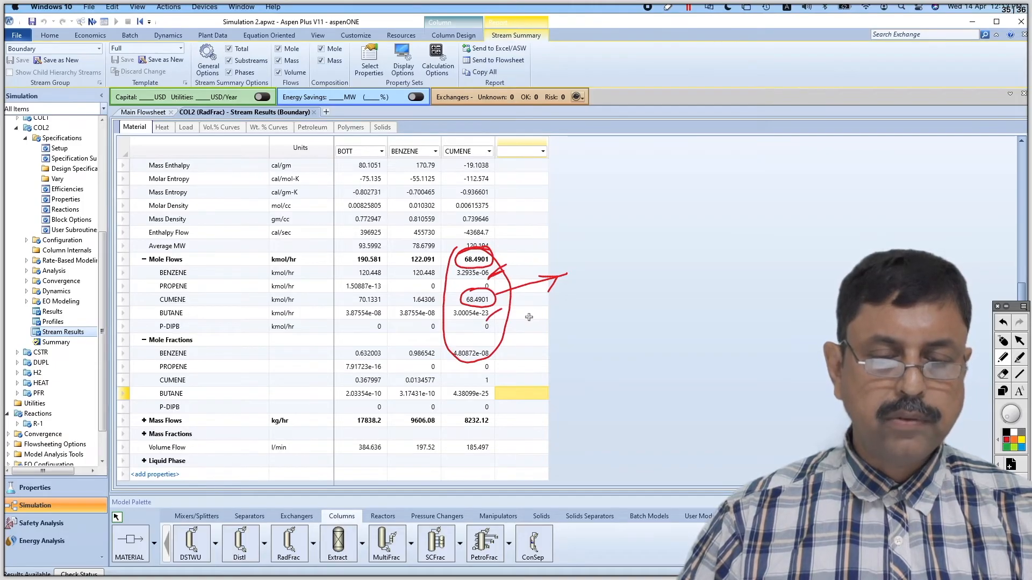
{"action": "left_click_drag", "start_coordinate": [494, 284], "coordinate": [508, 275]}
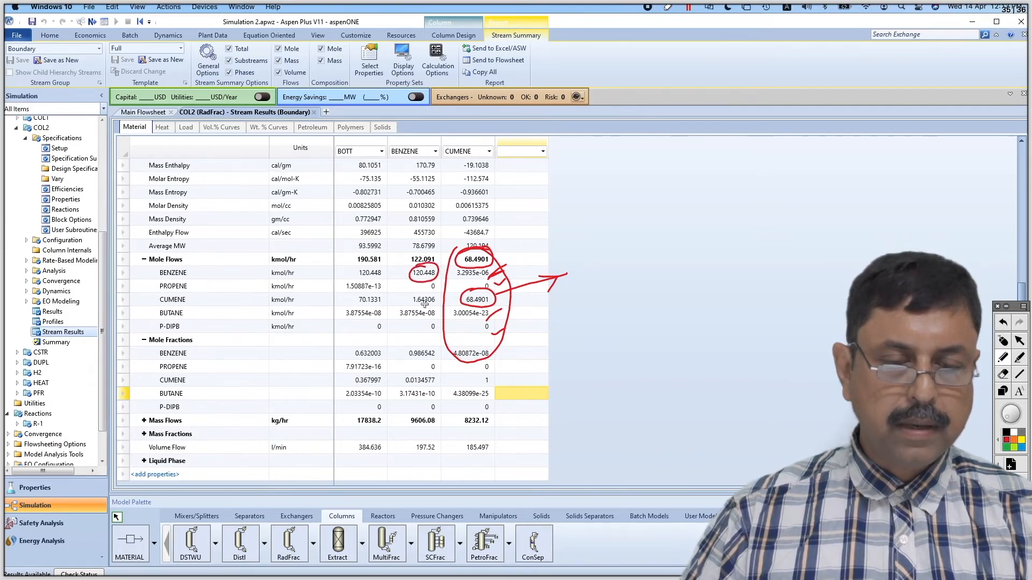
{"action": "mouse_move", "coordinate": [429, 287]}
{"action": "left_mouse_down"}
{"action": "mouse_move", "coordinate": [411, 287]}
{"action": "mouse_move", "coordinate": [409, 304]}
{"action": "mouse_move", "coordinate": [430, 312]}
{"action": "mouse_move", "coordinate": [435, 290]}
{"action": "left_mouse_up"}
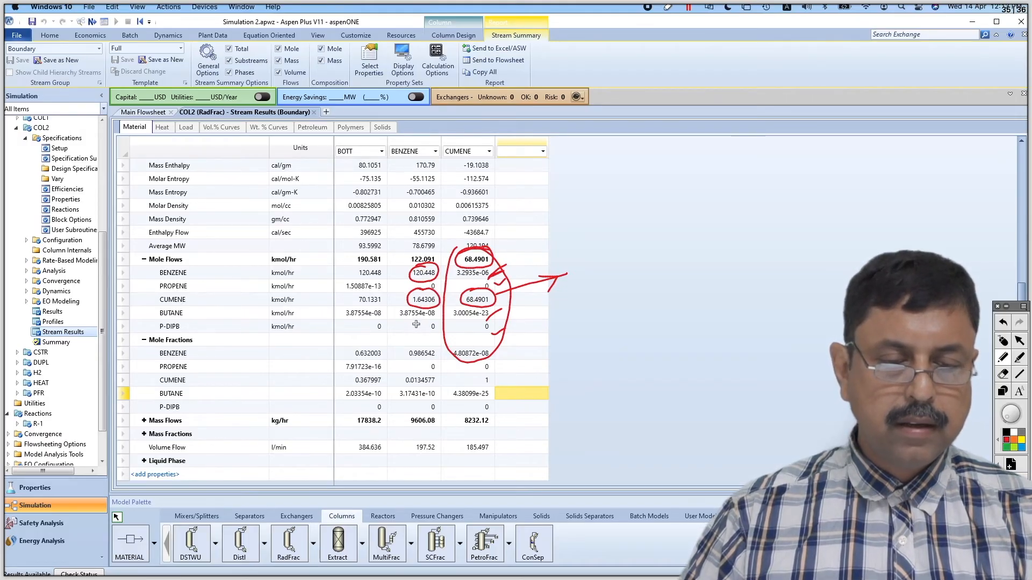
{"action": "left_click_drag", "start_coordinate": [396, 317], "coordinate": [421, 319]}
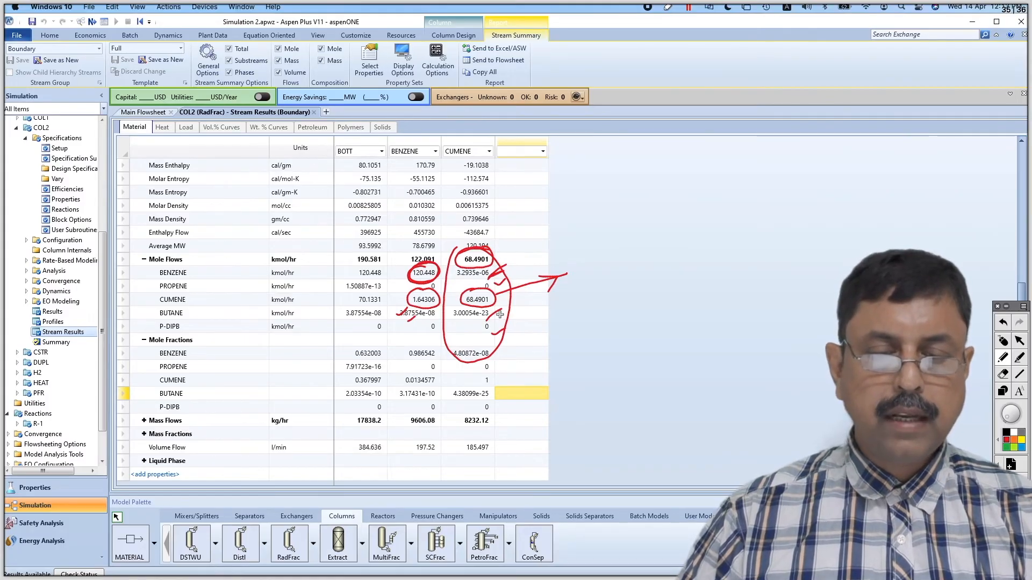
Sketch a column beside the results with cumene leaving as bottom product and the overhead recycled, and clear the ink
{"action": "mouse_move", "coordinate": [495, 300]}
{"action": "left_mouse_down"}
{"action": "mouse_move", "coordinate": [577, 277]}
{"action": "mouse_move", "coordinate": [568, 299]}
{"action": "left_mouse_up"}
{"action": "mouse_move", "coordinate": [589, 296]}
{"action": "left_mouse_down"}
{"action": "mouse_move", "coordinate": [591, 257]}
{"action": "mouse_move", "coordinate": [592, 276]}
{"action": "left_mouse_up"}
{"action": "left_click_drag", "start_coordinate": [601, 274], "coordinate": [639, 277]}
{"action": "mouse_move", "coordinate": [686, 327]}
{"action": "left_mouse_down"}
{"action": "mouse_move", "coordinate": [689, 384]}
{"action": "mouse_move", "coordinate": [744, 288]}
{"action": "mouse_move", "coordinate": [771, 306]}
{"action": "left_mouse_up"}
{"action": "mouse_move", "coordinate": [712, 368]}
{"action": "left_mouse_down"}
{"action": "mouse_move", "coordinate": [773, 399]}
{"action": "mouse_move", "coordinate": [778, 424]}
{"action": "left_mouse_up"}
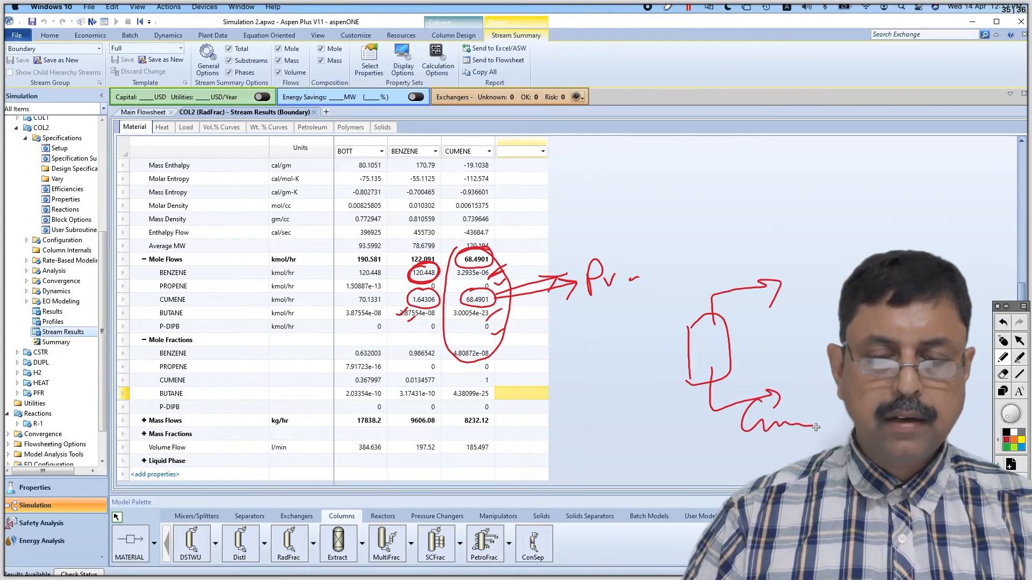
{"action": "mouse_move", "coordinate": [469, 287]}
{"action": "left_mouse_down"}
{"action": "mouse_move", "coordinate": [477, 320]}
{"action": "mouse_move", "coordinate": [474, 288]}
{"action": "left_mouse_up"}
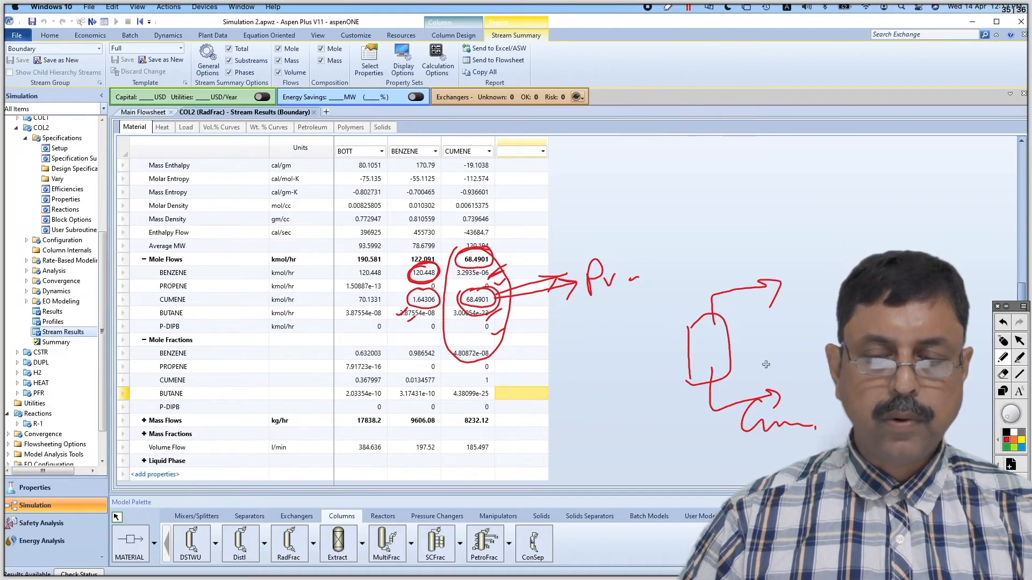
{"action": "left_click_drag", "start_coordinate": [755, 280], "coordinate": [767, 299]}
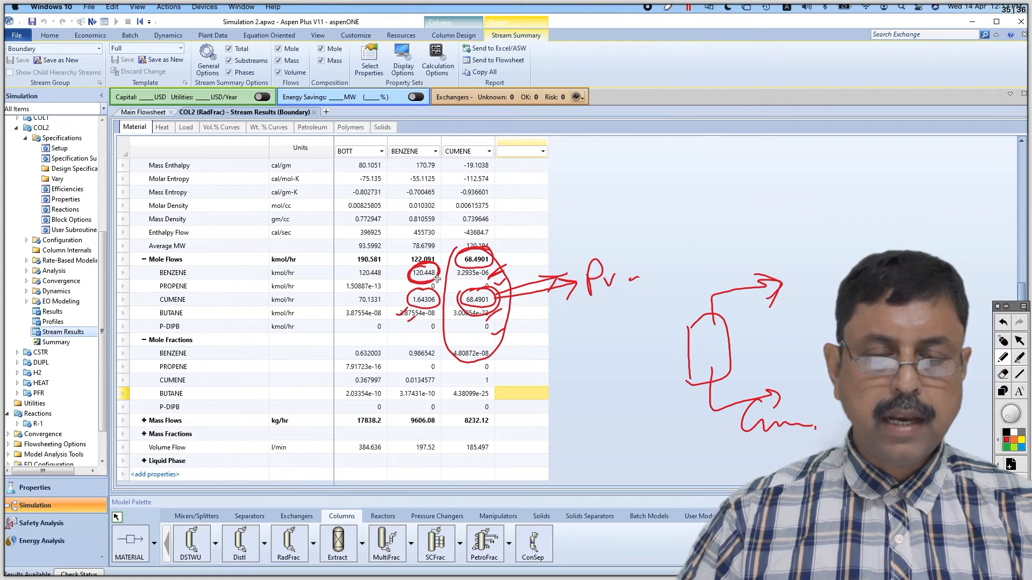
{"action": "mouse_move", "coordinate": [764, 292]}
{"action": "left_mouse_down"}
{"action": "mouse_move", "coordinate": [758, 193]}
{"action": "mouse_move", "coordinate": [783, 213]}
{"action": "mouse_move", "coordinate": [638, 165]}
{"action": "mouse_move", "coordinate": [645, 182]}
{"action": "left_mouse_up"}
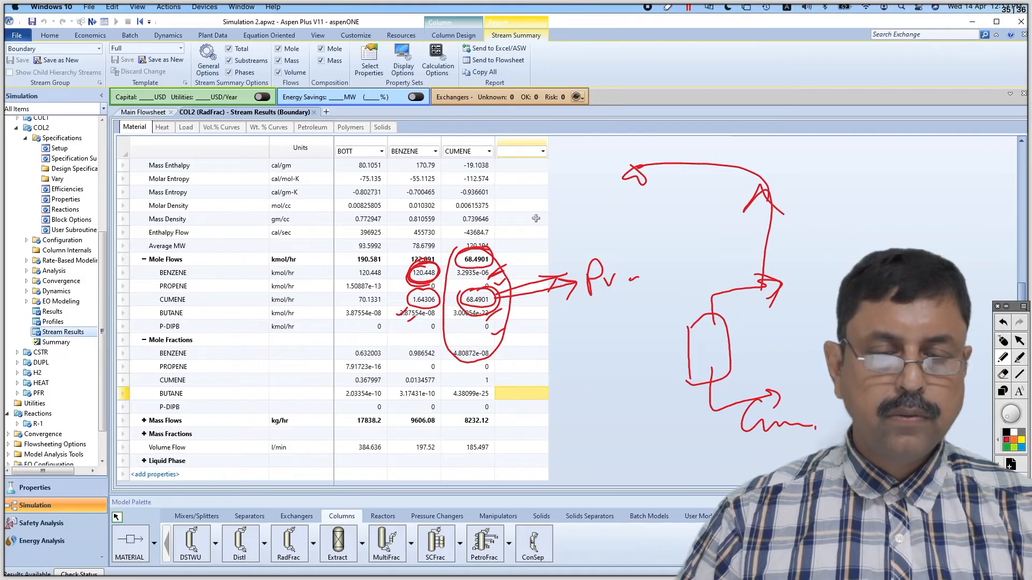
{"action": "left_click", "coordinate": [1003, 343]}
Underline the benzene filtering, recycle and temperature and pressure correction requirements in the problem statement PDF, and return to the main flowsheet
{"action": "key", "text": "super+Tab"}
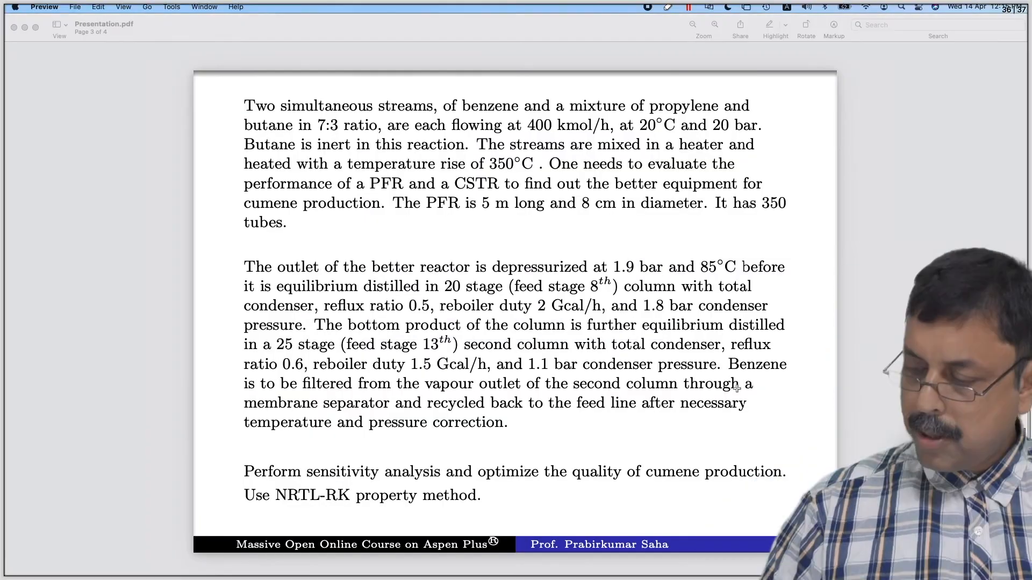
{"action": "left_click_drag", "start_coordinate": [733, 378], "coordinate": [781, 377]}
{"action": "left_click_drag", "start_coordinate": [250, 399], "coordinate": [758, 394]}
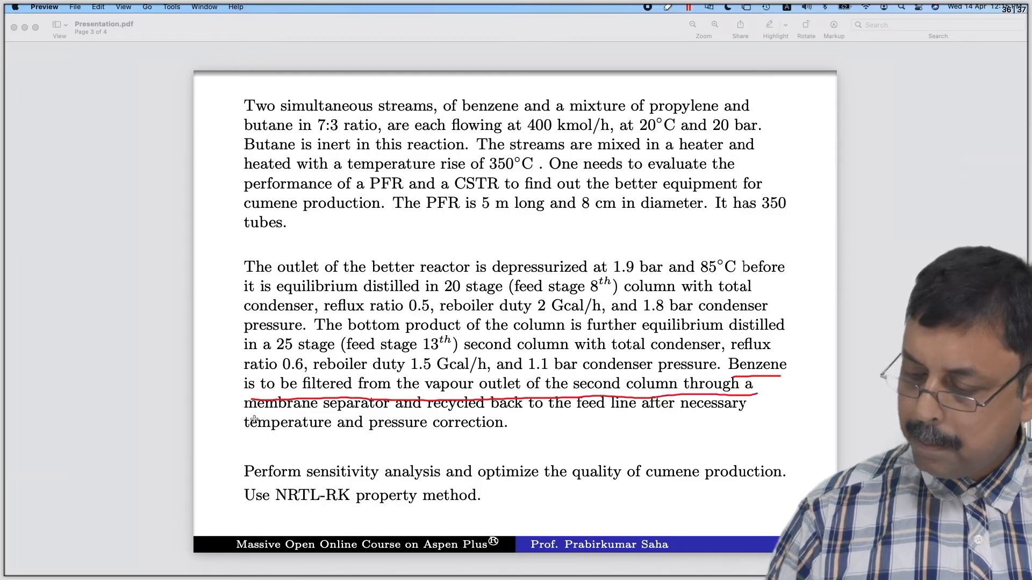
{"action": "left_click_drag", "start_coordinate": [250, 416], "coordinate": [385, 418]}
{"action": "left_click_drag", "start_coordinate": [464, 417], "coordinate": [737, 419]}
{"action": "left_click_drag", "start_coordinate": [269, 444], "coordinate": [386, 445]}
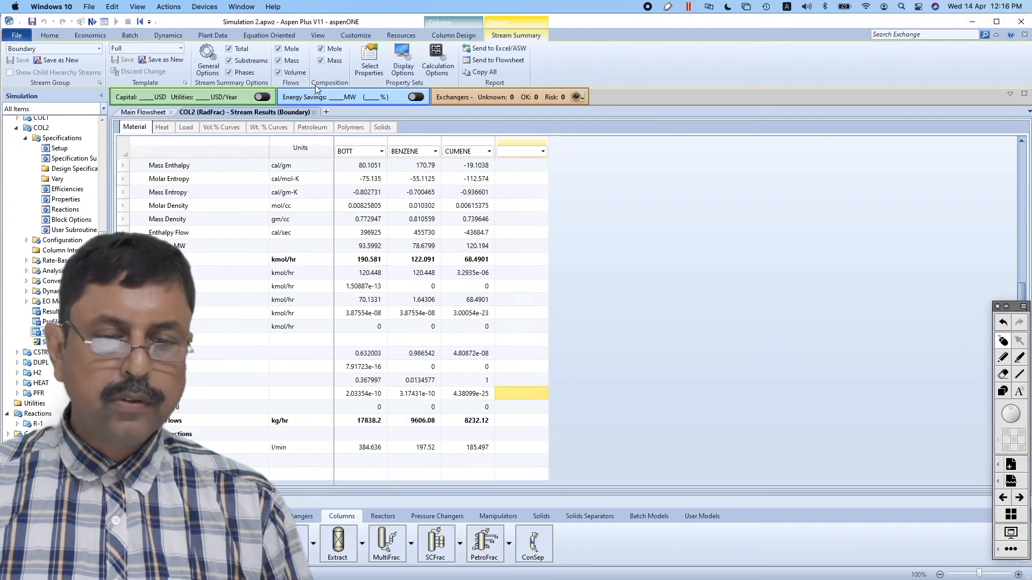
{"action": "left_click", "coordinate": [314, 112]}
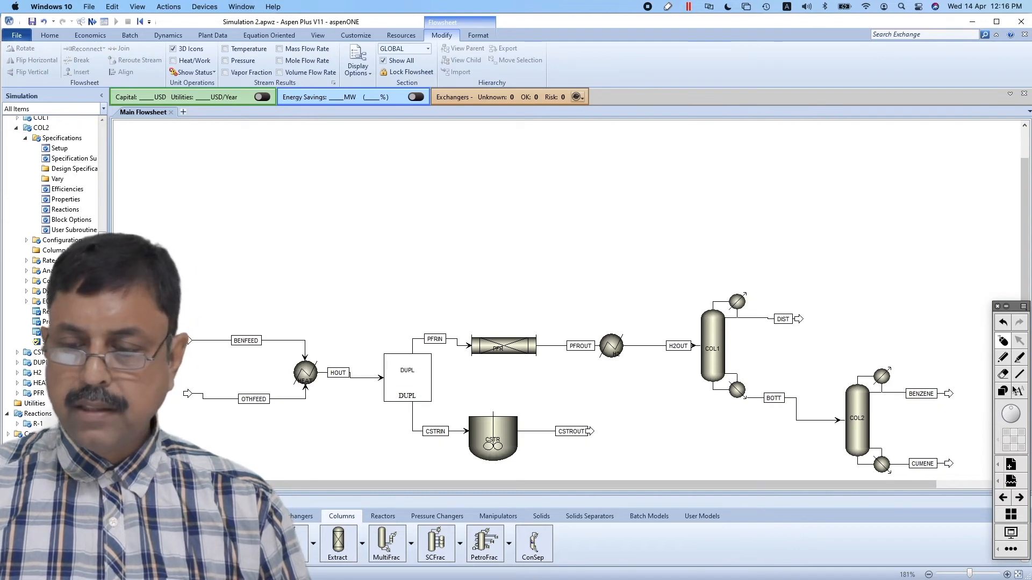
Sketch COL2's BENZENE stream running up into a separator box with an upper outlet, drawn above the columns
{"action": "left_click", "coordinate": [1002, 358]}
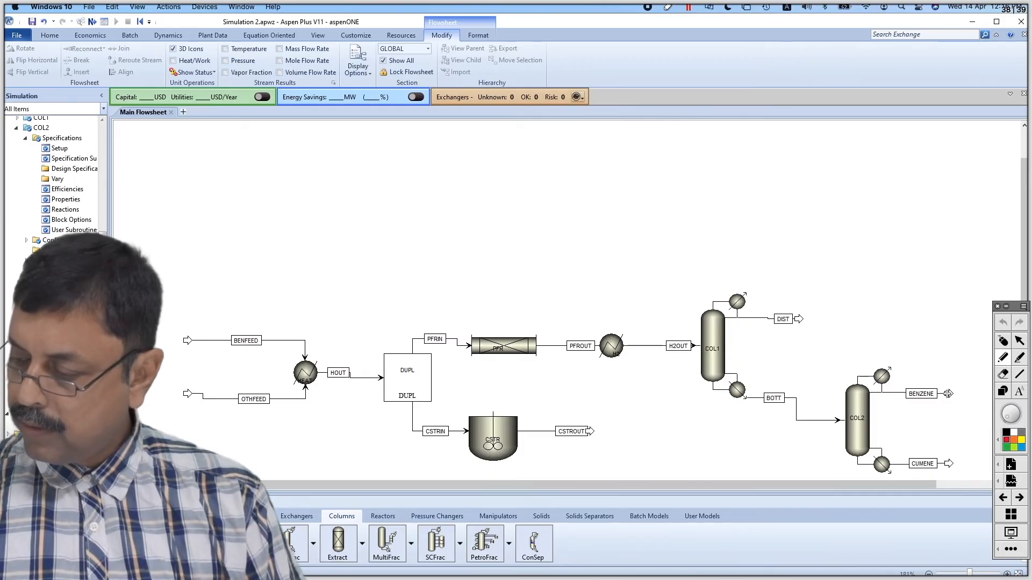
{"action": "mouse_move", "coordinate": [949, 395]}
{"action": "left_mouse_down"}
{"action": "mouse_move", "coordinate": [958, 241]}
{"action": "mouse_move", "coordinate": [866, 201]}
{"action": "mouse_move", "coordinate": [879, 182]}
{"action": "left_mouse_up"}
{"action": "left_click_drag", "start_coordinate": [772, 170], "coordinate": [771, 245]}
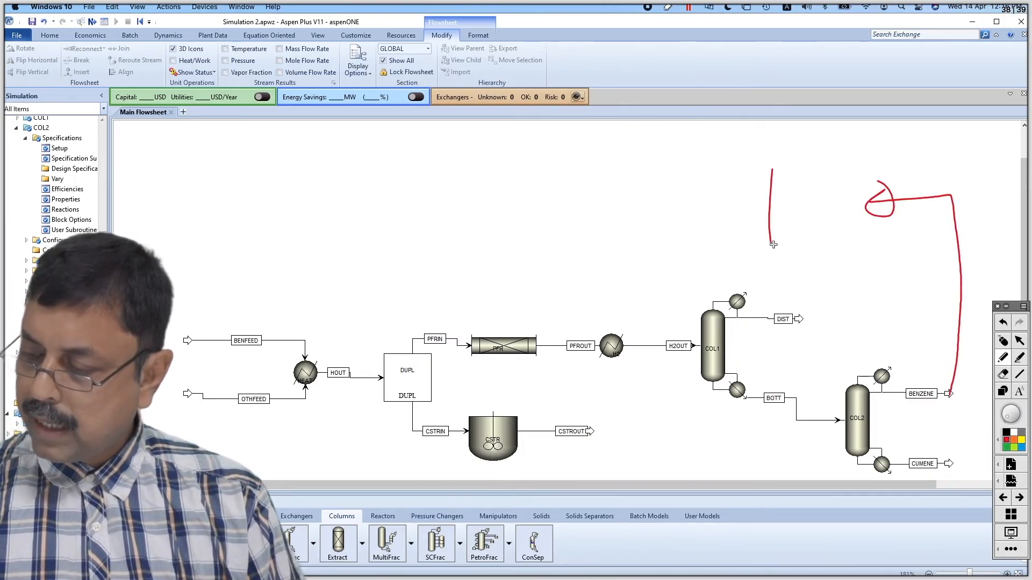
{"action": "left_click_drag", "start_coordinate": [770, 173], "coordinate": [810, 166]}
{"action": "left_click_drag", "start_coordinate": [771, 242], "coordinate": [829, 241]}
{"action": "mouse_move", "coordinate": [814, 156]}
{"action": "left_mouse_down"}
{"action": "mouse_move", "coordinate": [831, 246]}
{"action": "mouse_move", "coordinate": [792, 247]}
{"action": "left_mouse_up"}
{"action": "mouse_move", "coordinate": [796, 176]}
{"action": "left_mouse_down"}
{"action": "mouse_move", "coordinate": [856, 125]}
{"action": "mouse_move", "coordinate": [863, 142]}
{"action": "left_mouse_up"}
{"action": "left_click_drag", "start_coordinate": [818, 215], "coordinate": [876, 212]}
{"action": "left_click_drag", "start_coordinate": [840, 216], "coordinate": [852, 212]}
Sketch the separator's benzene outlet line, label it as benzene, and mark the separator's other outlet
{"action": "left_click_drag", "start_coordinate": [769, 217], "coordinate": [627, 227]}
{"action": "left_click_drag", "start_coordinate": [712, 218], "coordinate": [720, 235]}
{"action": "mouse_move", "coordinate": [648, 176]}
{"action": "left_mouse_down"}
{"action": "mouse_move", "coordinate": [650, 205]}
{"action": "mouse_move", "coordinate": [723, 200]}
{"action": "left_mouse_up"}
{"action": "left_click_drag", "start_coordinate": [726, 203], "coordinate": [735, 201]}
{"action": "left_click_drag", "start_coordinate": [848, 142], "coordinate": [913, 130]}
Sketch a heater on the benzene line and annotate it for temperature and pressure correction
{"action": "left_click_drag", "start_coordinate": [597, 236], "coordinate": [627, 234]}
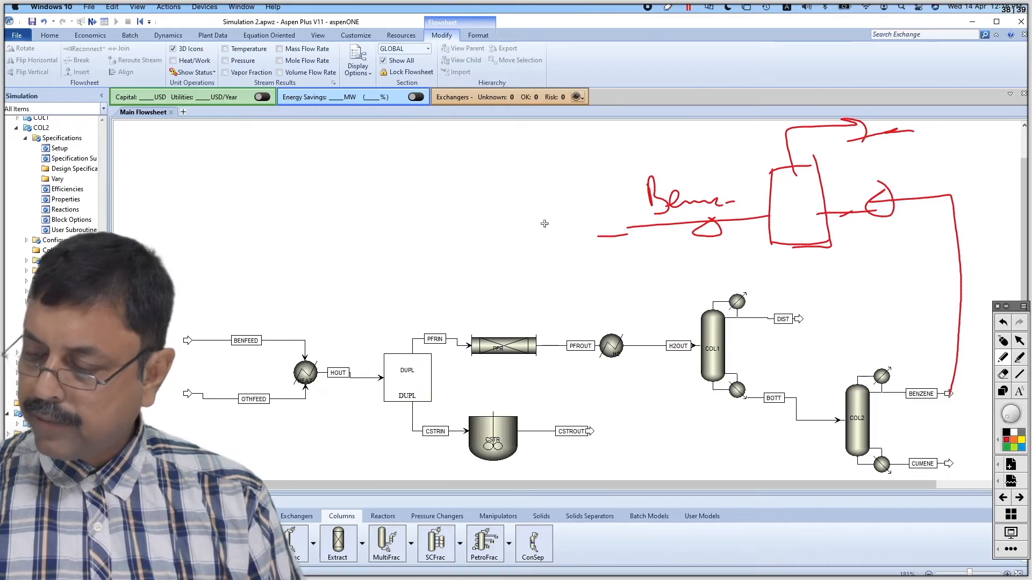
{"action": "mouse_move", "coordinate": [567, 217]}
{"action": "left_mouse_down"}
{"action": "mouse_move", "coordinate": [558, 265]}
{"action": "mouse_move", "coordinate": [569, 215]}
{"action": "left_mouse_up"}
{"action": "left_click_drag", "start_coordinate": [521, 292], "coordinate": [591, 183]}
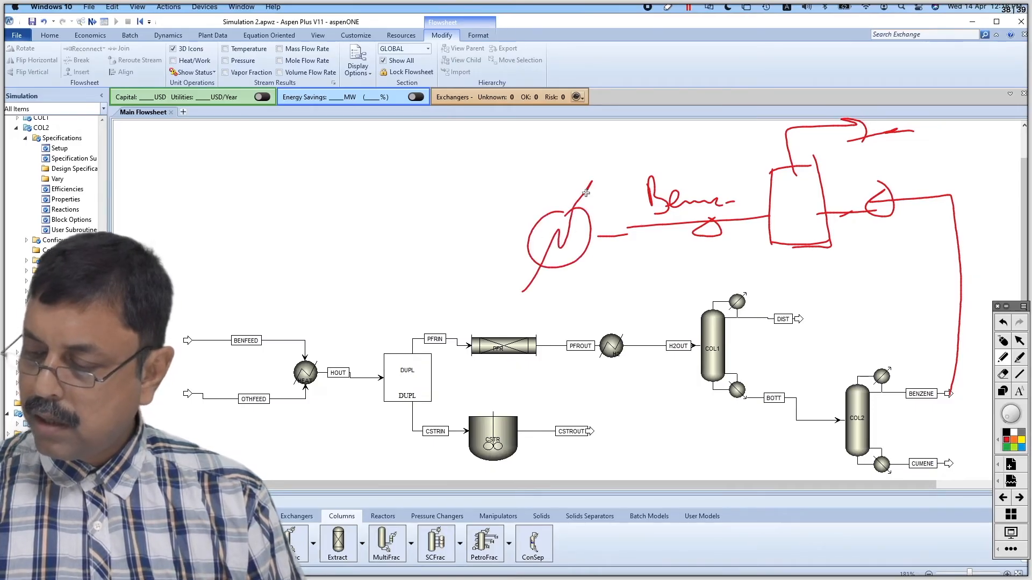
{"action": "left_click_drag", "start_coordinate": [489, 246], "coordinate": [532, 246]}
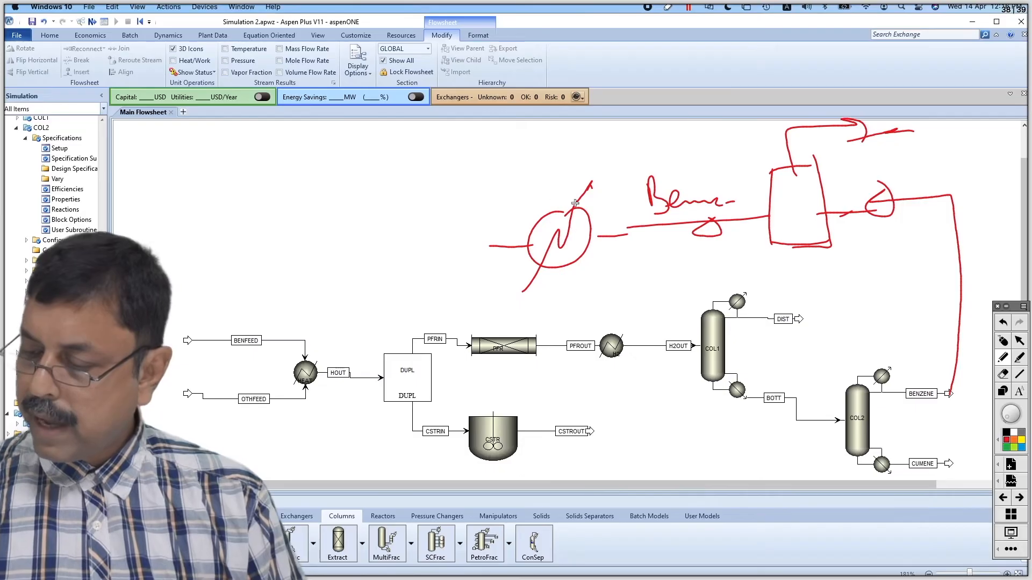
{"action": "left_click_drag", "start_coordinate": [472, 168], "coordinate": [494, 164]}
{"action": "mouse_move", "coordinate": [486, 166]}
{"action": "left_mouse_down"}
{"action": "mouse_move", "coordinate": [487, 188]}
{"action": "mouse_move", "coordinate": [503, 186]}
{"action": "left_mouse_up"}
{"action": "left_click_drag", "start_coordinate": [523, 148], "coordinate": [510, 210]}
{"action": "left_click_drag", "start_coordinate": [521, 169], "coordinate": [525, 187]}
{"action": "left_click_drag", "start_coordinate": [499, 206], "coordinate": [552, 184]}
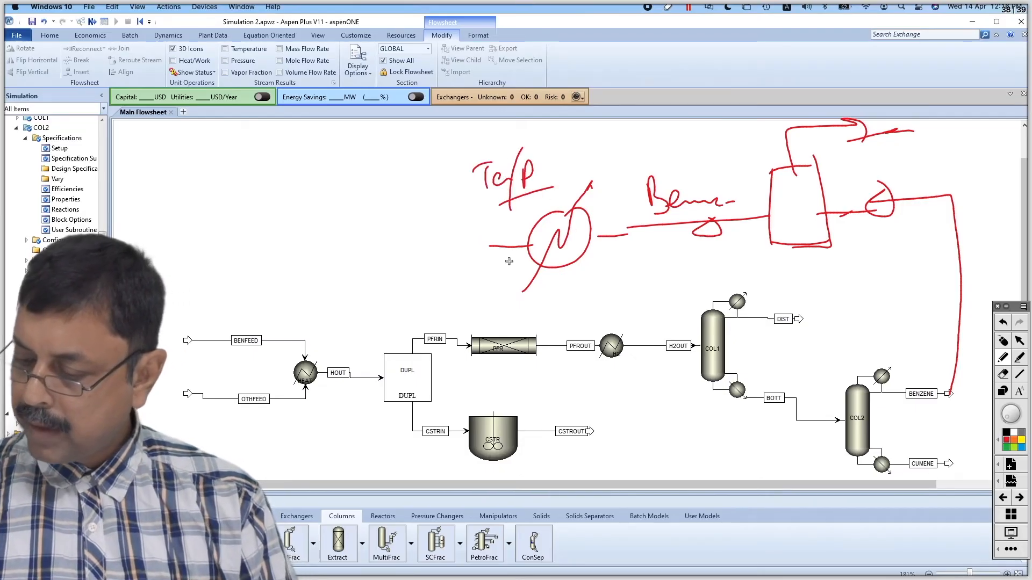
Sketch the recycle line from the heater to PFRIN, underline the recycle section, and clear the ink
{"action": "mouse_move", "coordinate": [492, 248]}
{"action": "left_mouse_down"}
{"action": "mouse_move", "coordinate": [446, 253]}
{"action": "mouse_move", "coordinate": [445, 339]}
{"action": "mouse_move", "coordinate": [461, 322]}
{"action": "left_mouse_up"}
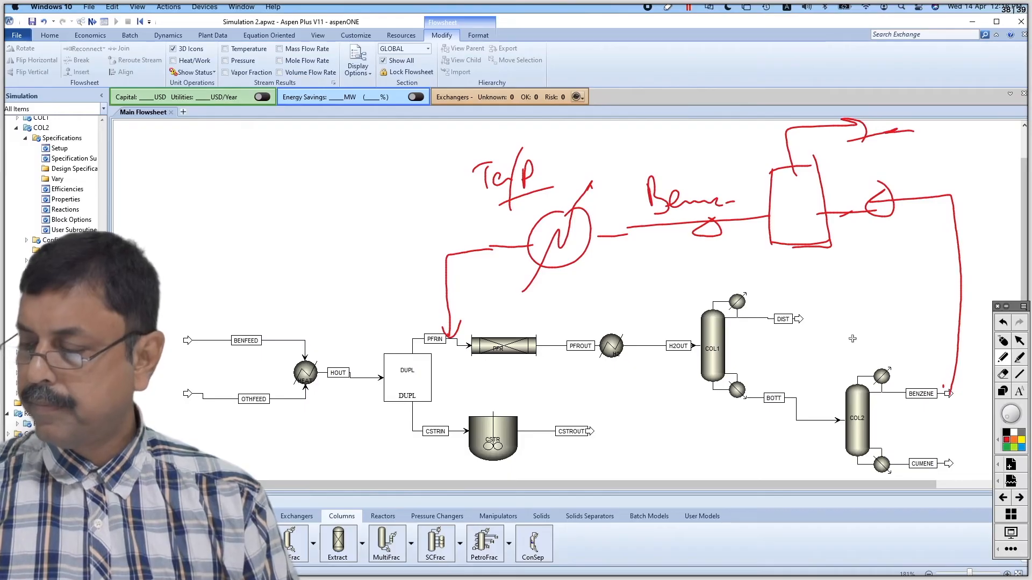
{"action": "left_click_drag", "start_coordinate": [581, 281], "coordinate": [871, 252]}
{"action": "left_click_drag", "start_coordinate": [689, 290], "coordinate": [836, 267]}
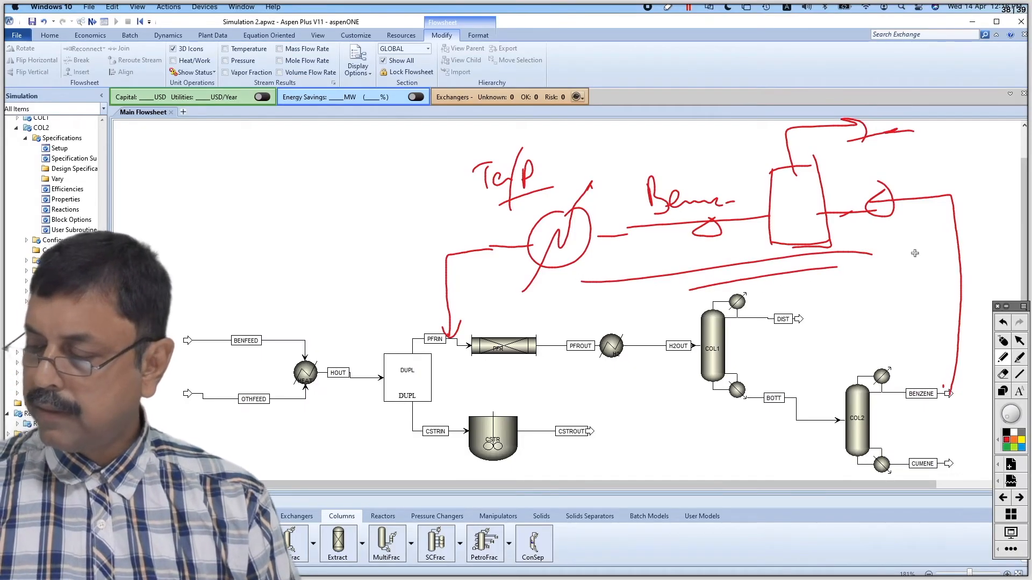
{"action": "left_click", "coordinate": [1013, 337]}
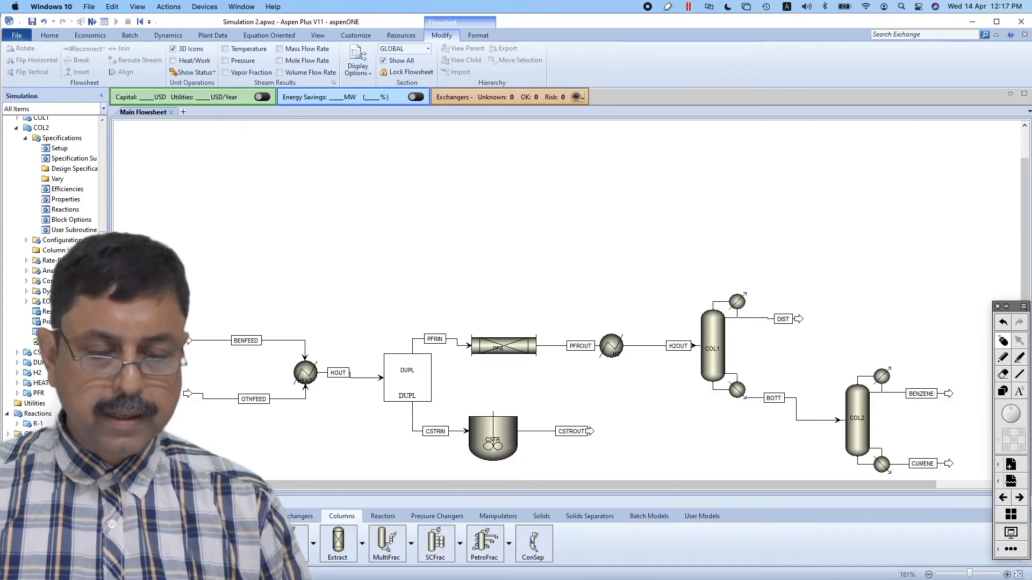
Place a Sep block on the flowsheet above COL2 as the benzene membrane separator
{"action": "left_click", "coordinate": [248, 516]}
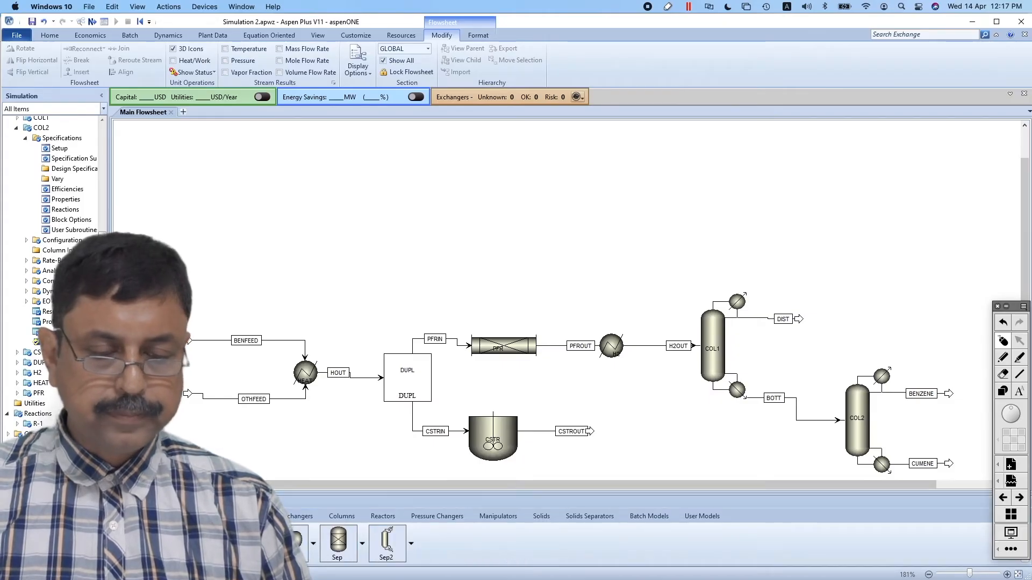
{"action": "left_click", "coordinate": [341, 547]}
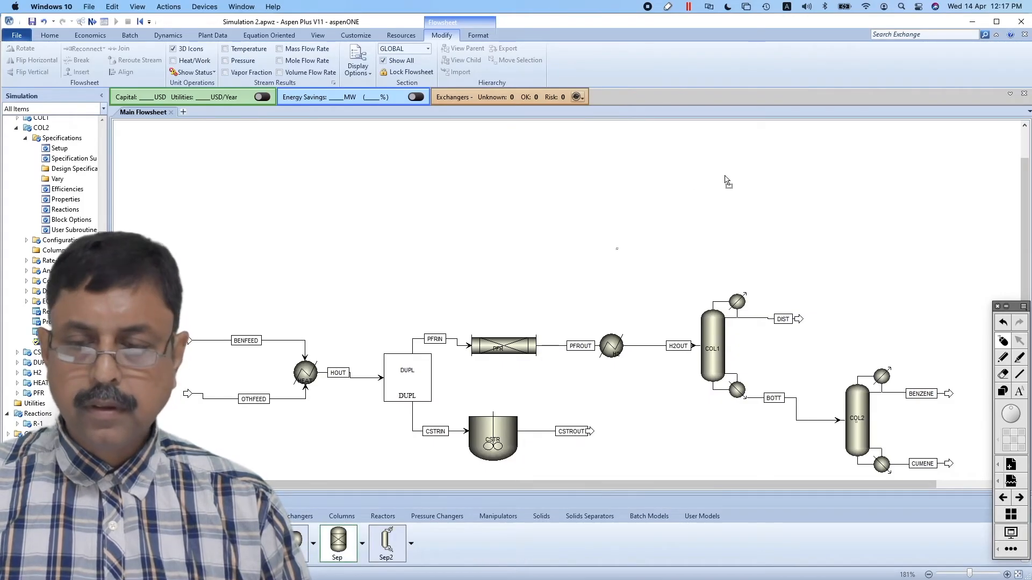
{"action": "left_click", "coordinate": [854, 185]}
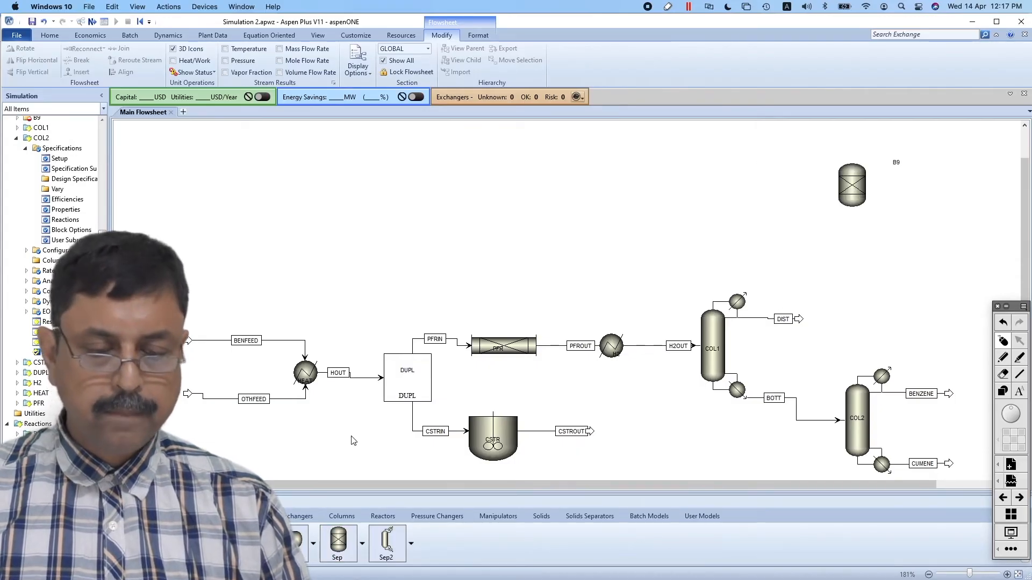
Place a Heater block to the left of the new separator, above COL1
{"action": "left_click", "coordinate": [302, 517]}
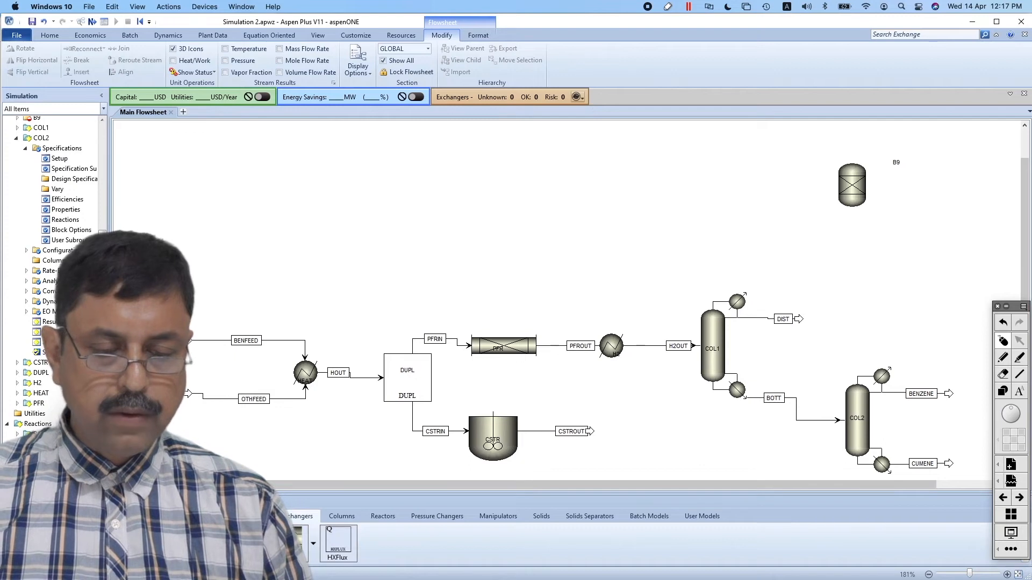
{"action": "left_click", "coordinate": [192, 542]}
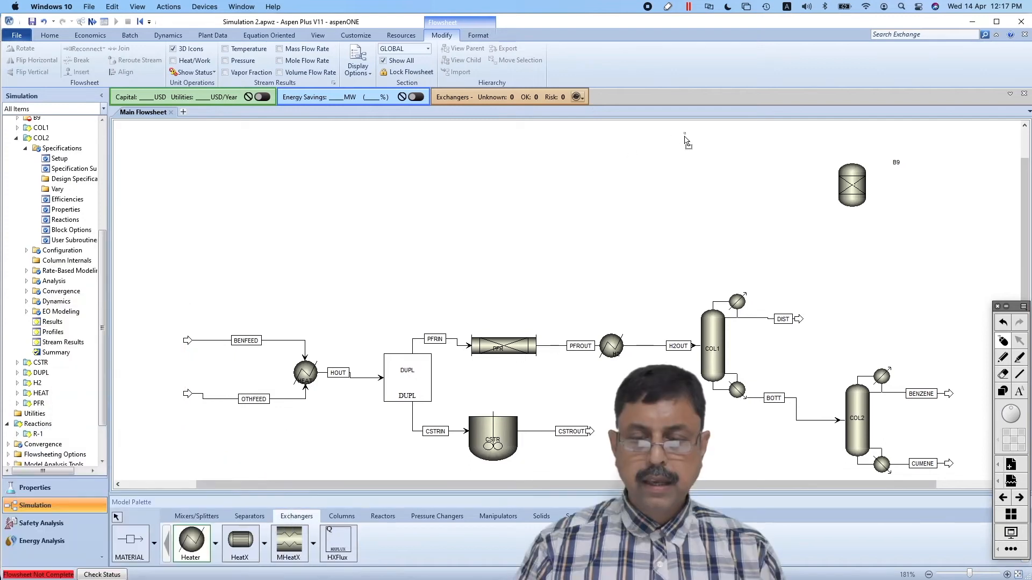
{"action": "left_click", "coordinate": [686, 185]}
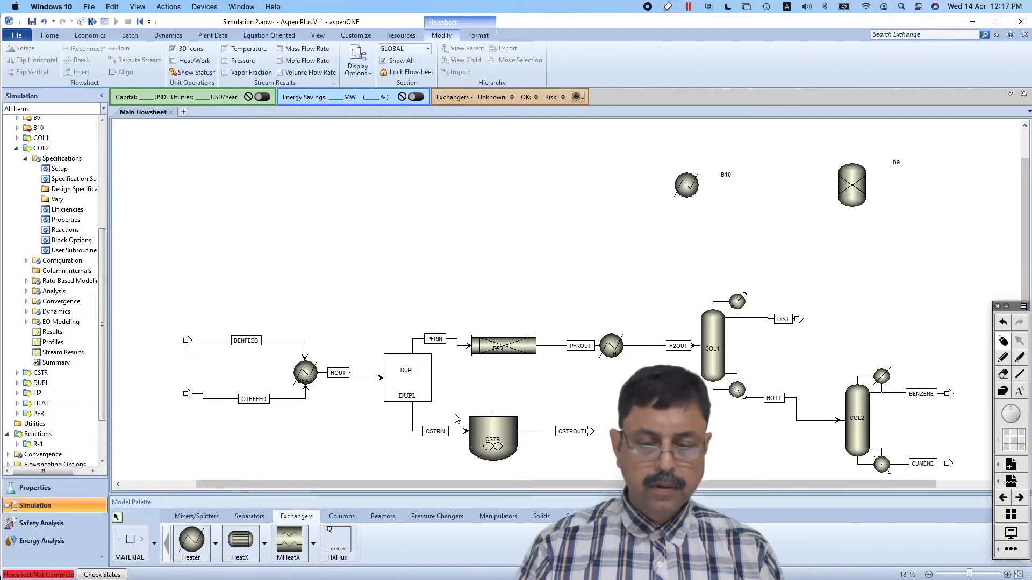
Rename the new heater block H3 and move its label onto the heater
{"action": "double_click", "coordinate": [727, 174]}
{"action": "type", "text": "H3"}
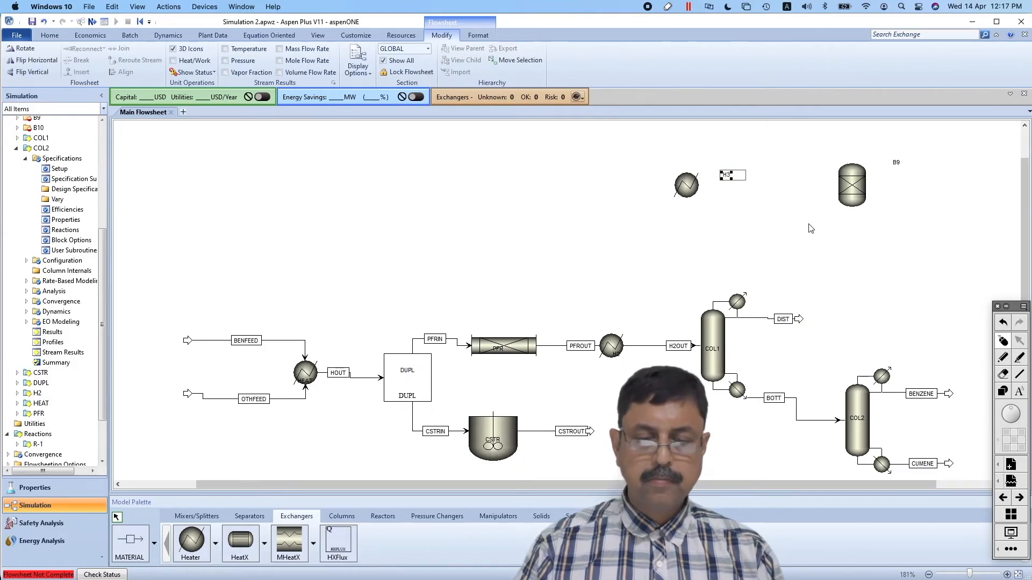
{"action": "left_click", "coordinate": [811, 228]}
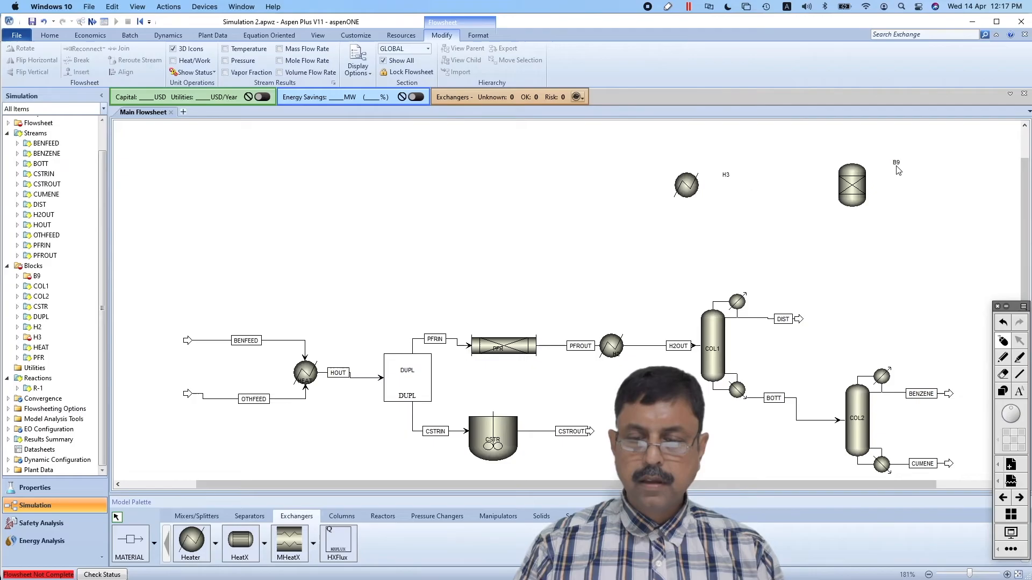
{"action": "left_click_drag", "start_coordinate": [726, 175], "coordinate": [680, 188]}
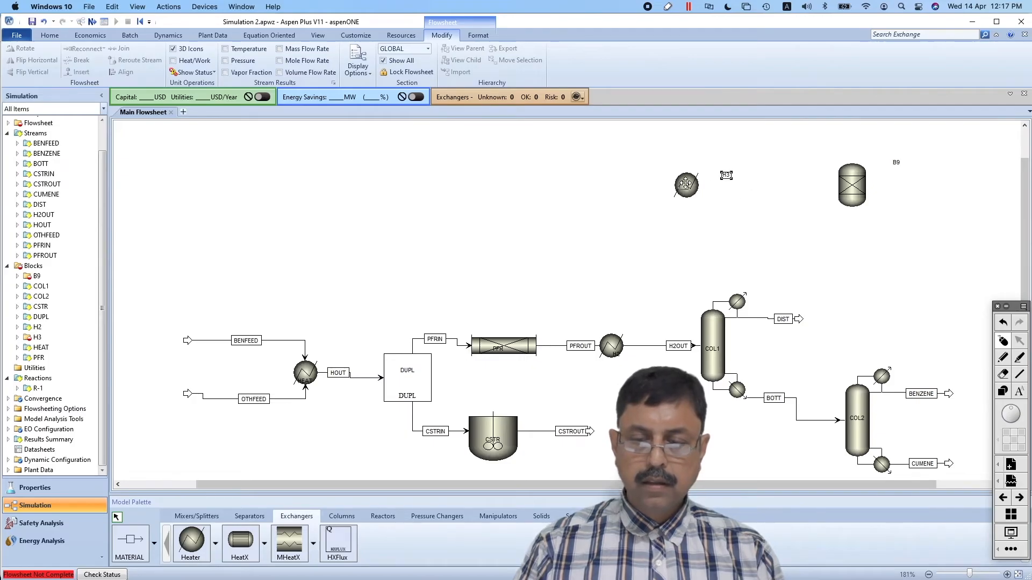
Rename the separator block B9 as MEMSEP and place its label on the block
{"action": "left_click", "coordinate": [894, 166]}
{"action": "type", "text": "MEMSEP"}
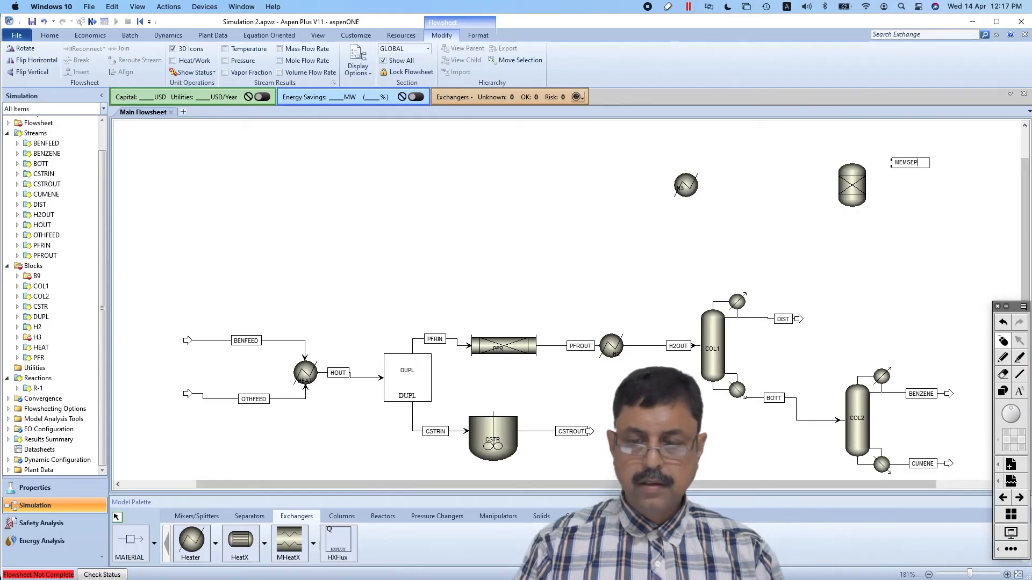
{"action": "key", "text": "Return"}
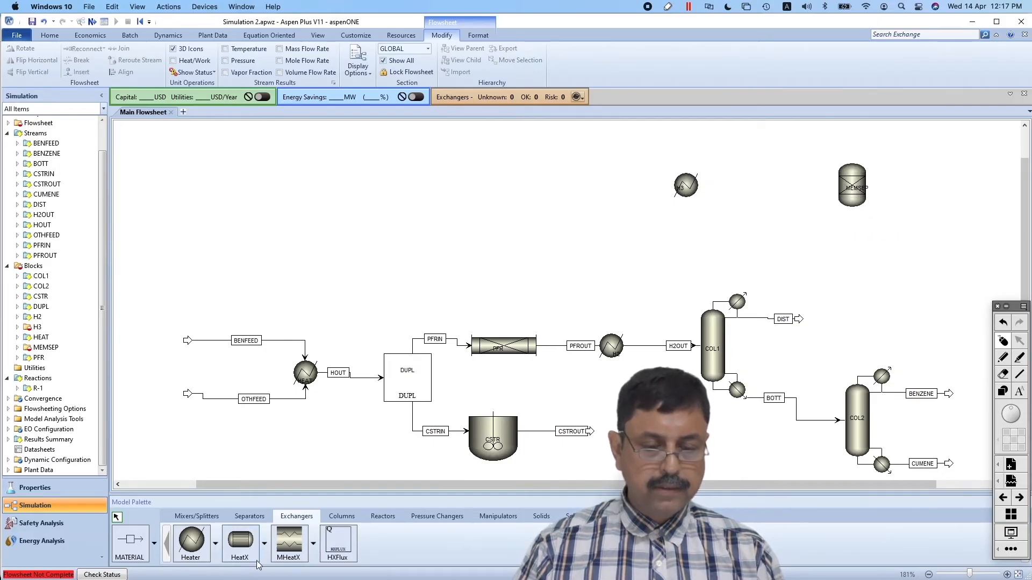
Place a Mixer block with the tee-shaped icon above the PFR and rename it MIXER
{"action": "left_click", "coordinate": [218, 518]}
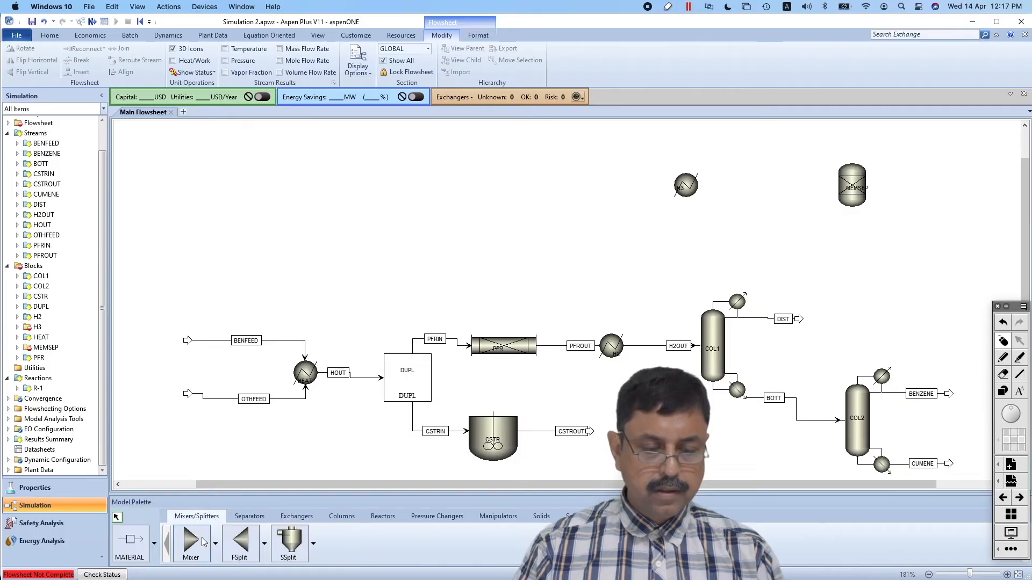
{"action": "left_click", "coordinate": [216, 543]}
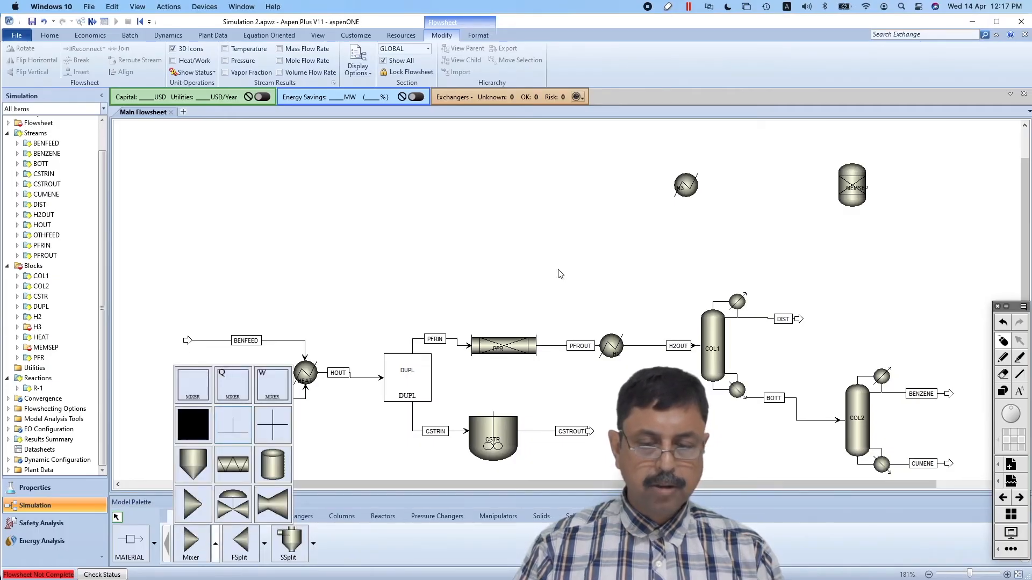
{"action": "left_click", "coordinate": [244, 430]}
{"action": "left_click", "coordinate": [466, 256]}
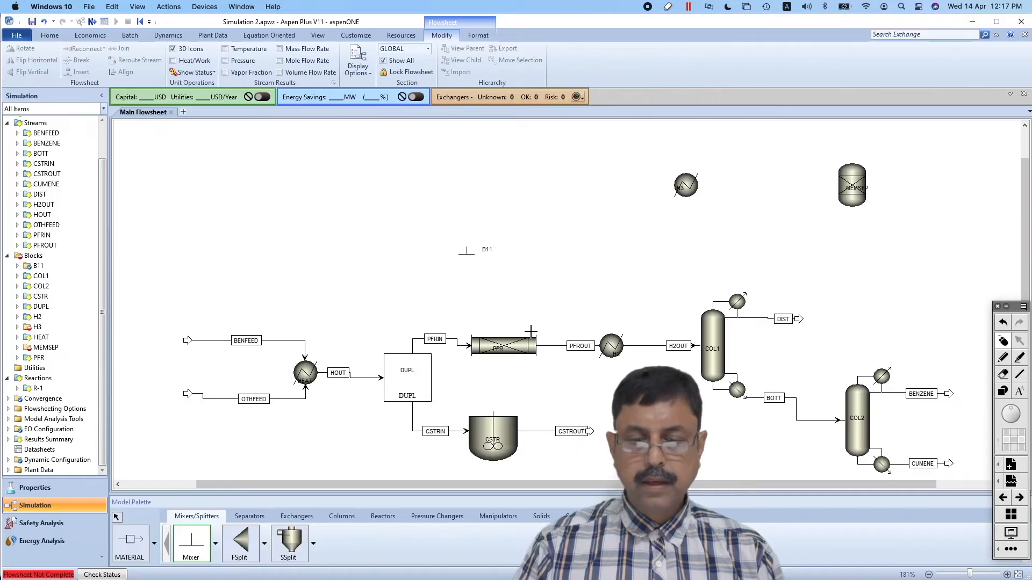
{"action": "double_click", "coordinate": [485, 249]}
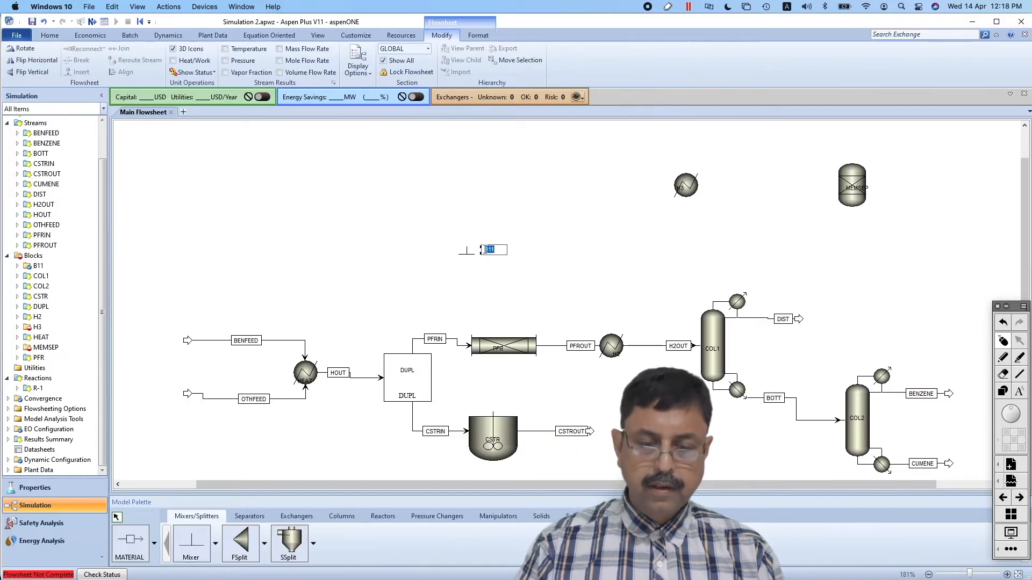
{"action": "type", "text": "MIXER"}
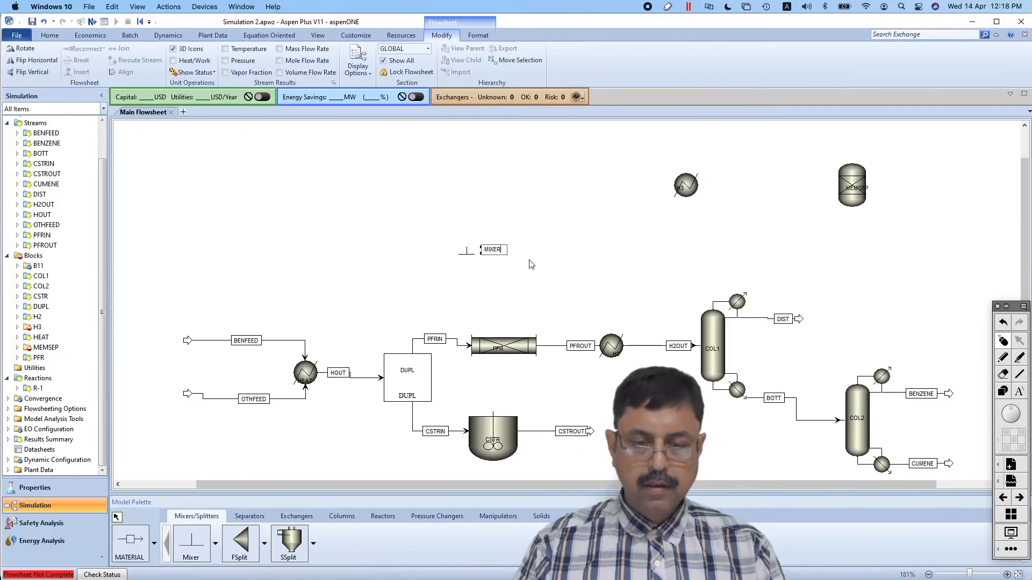
{"action": "key", "text": "Return"}
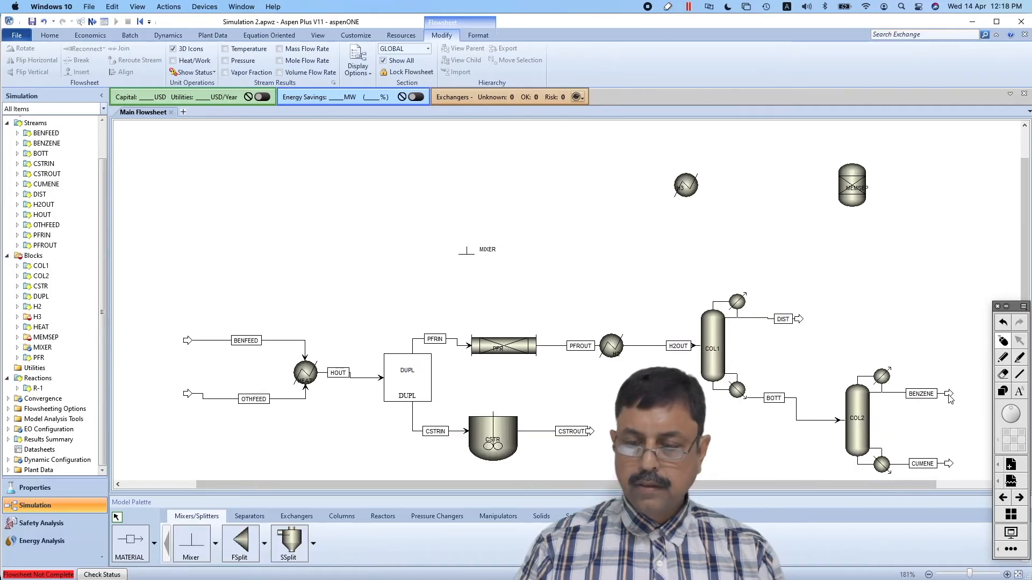
Route the BENZENE stream into MEMSEP and connect a material stream from MEMSEP to the H3 heater
{"action": "left_click_drag", "start_coordinate": [948, 396], "coordinate": [833, 184]}
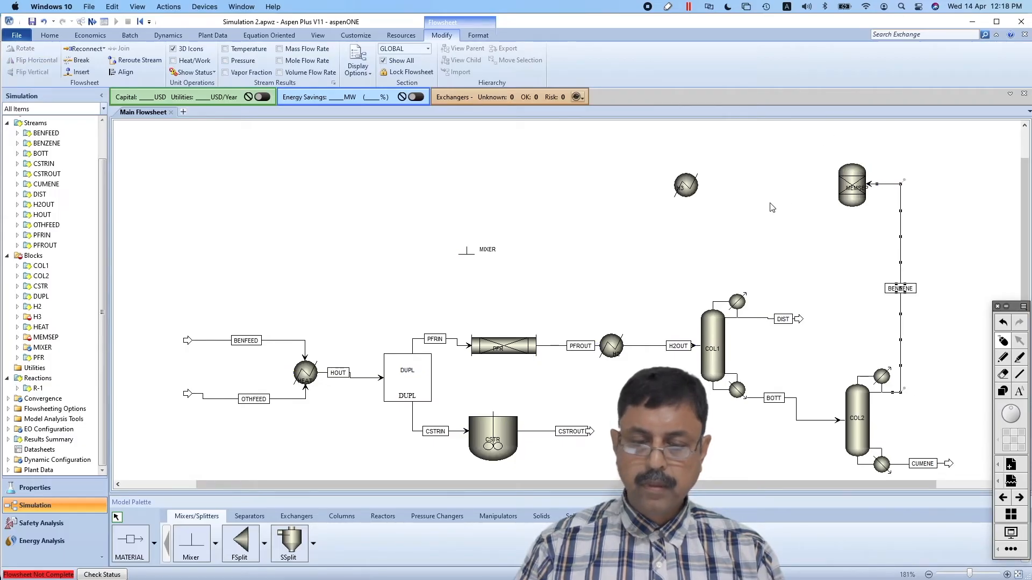
{"action": "left_click", "coordinate": [139, 539]}
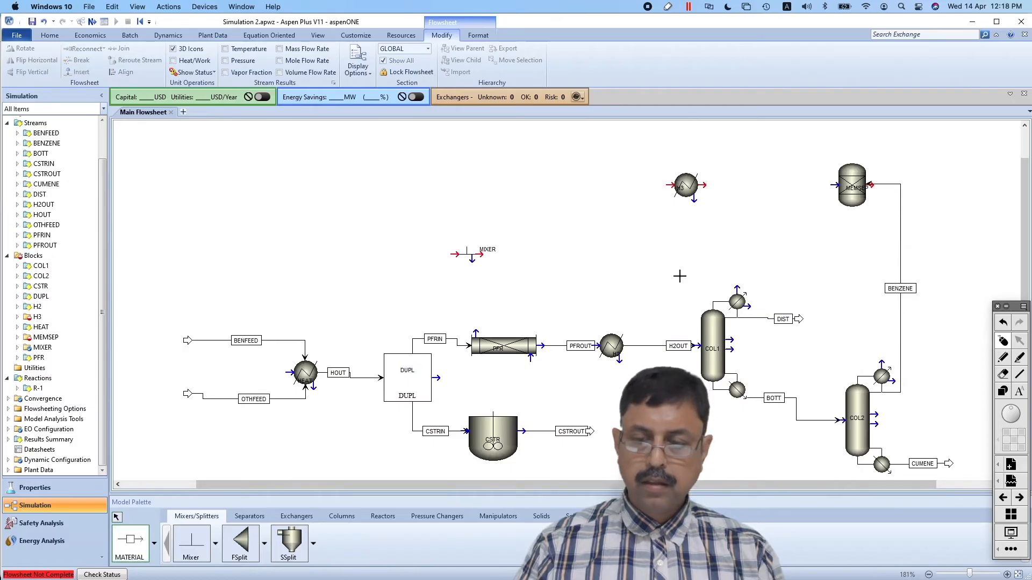
{"action": "left_click", "coordinate": [871, 185]}
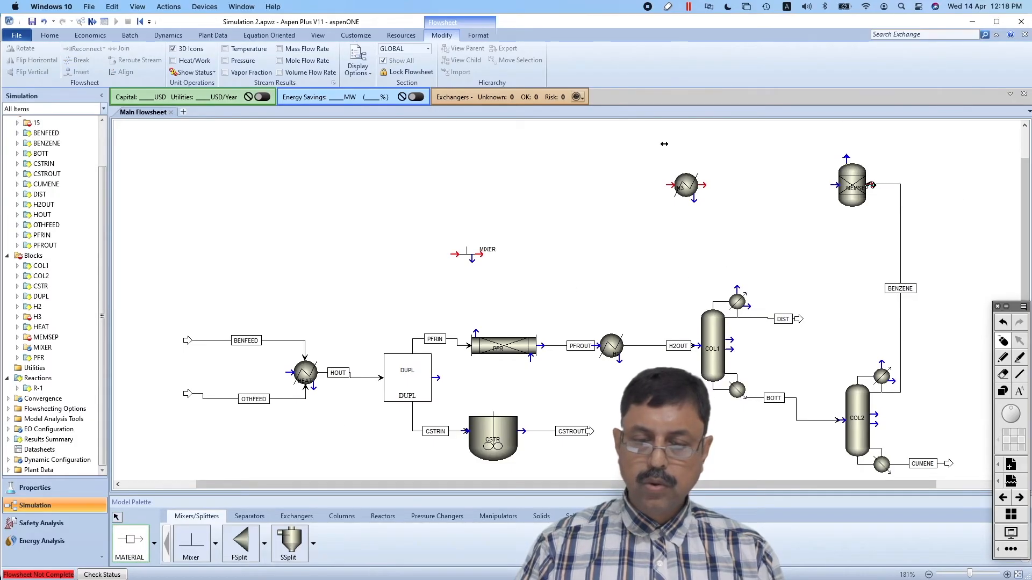
{"action": "left_click", "coordinate": [668, 185]}
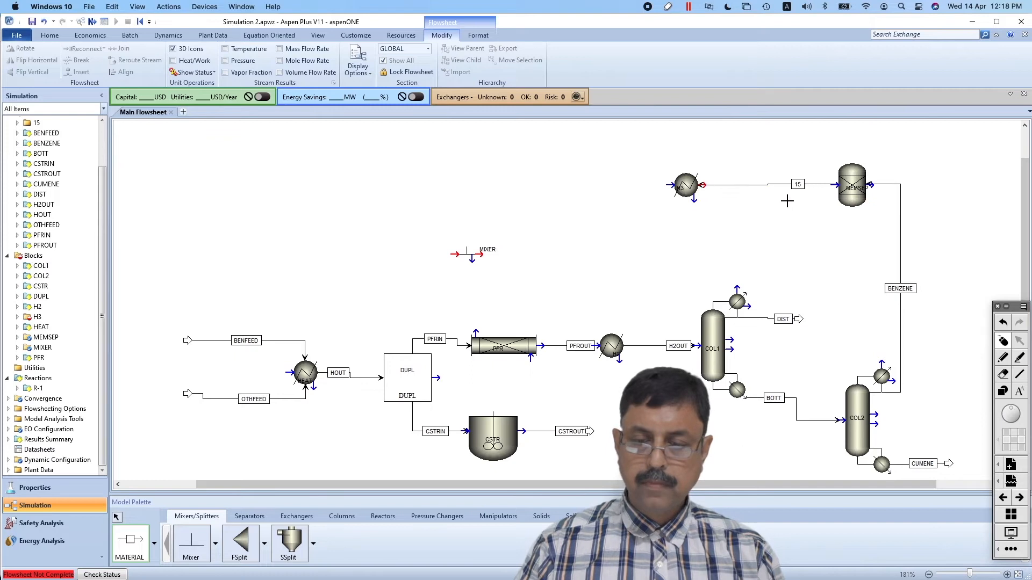
Connect a material stream from the H3 outlet to the upper feed port of MIXER
{"action": "left_click", "coordinate": [703, 185]}
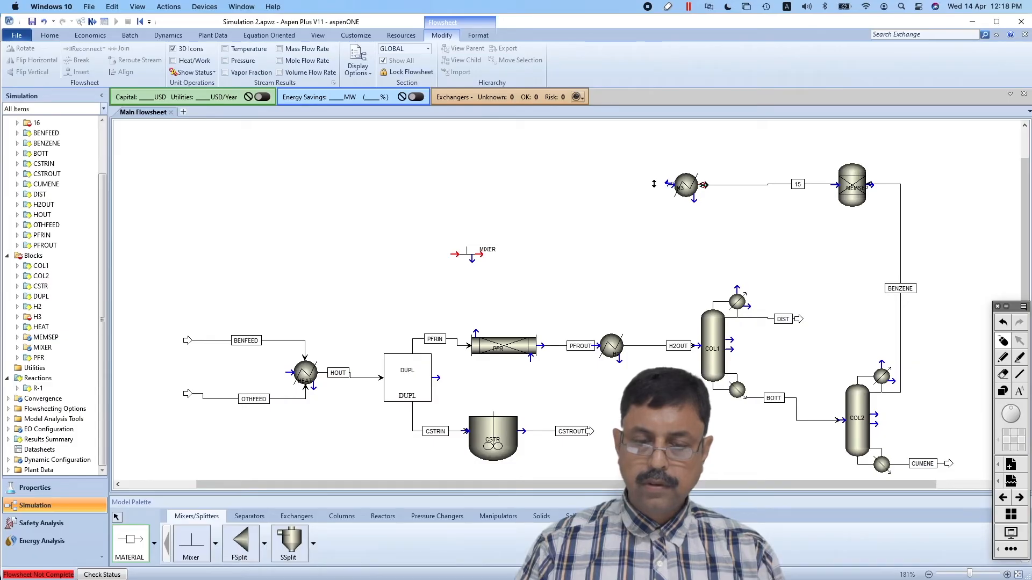
{"action": "left_click", "coordinate": [455, 254]}
{"action": "left_click", "coordinate": [451, 255]}
{"action": "left_click_drag", "start_coordinate": [460, 255], "coordinate": [451, 257]}
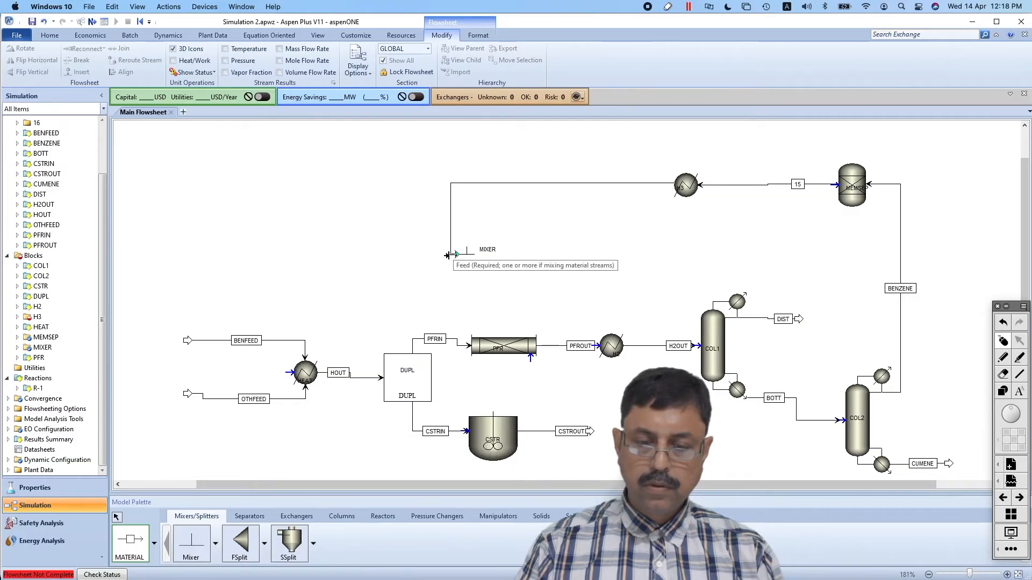
{"action": "left_click", "coordinate": [449, 255]}
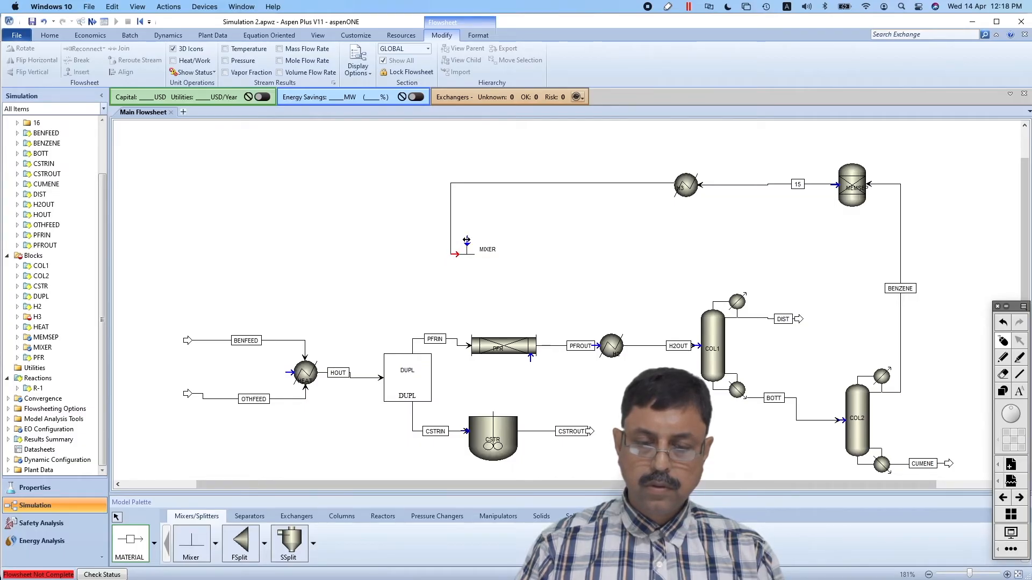
{"action": "left_click", "coordinate": [466, 240]}
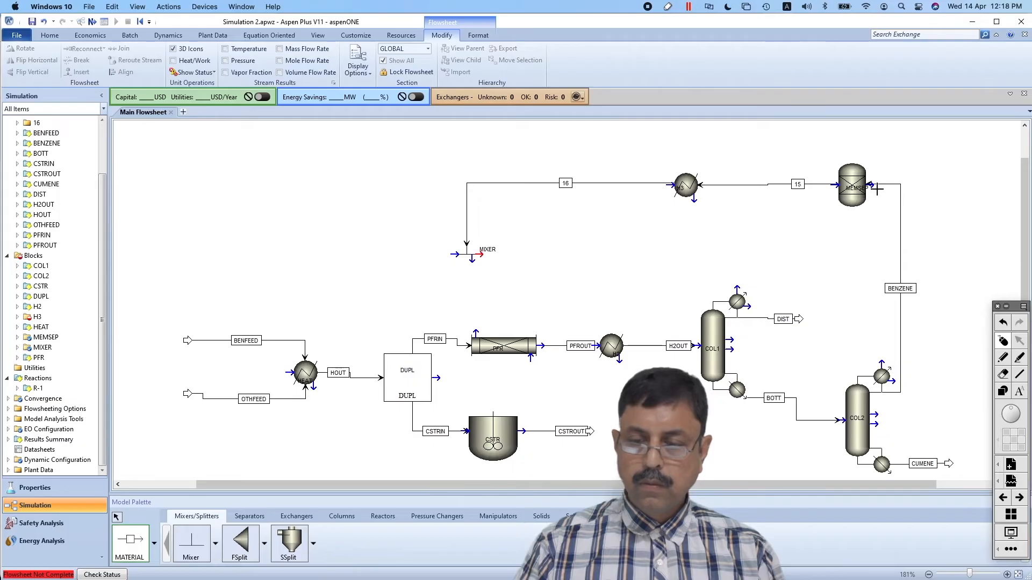
Add a second MEMSEP product stream that leaves the block's top and ends freely to its right
{"action": "left_click_drag", "start_coordinate": [871, 185], "coordinate": [849, 154]}
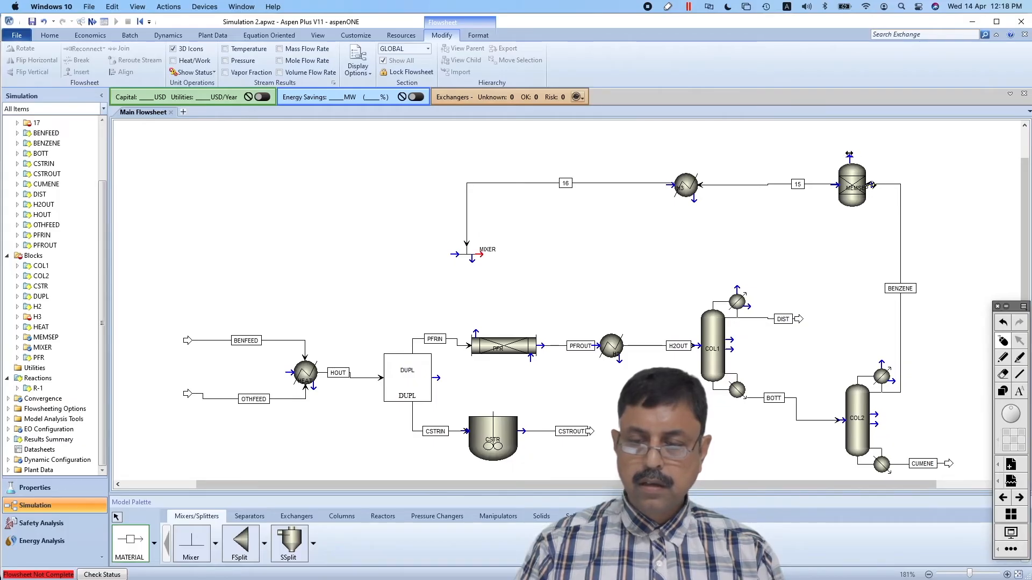
{"action": "left_click", "coordinate": [852, 155]}
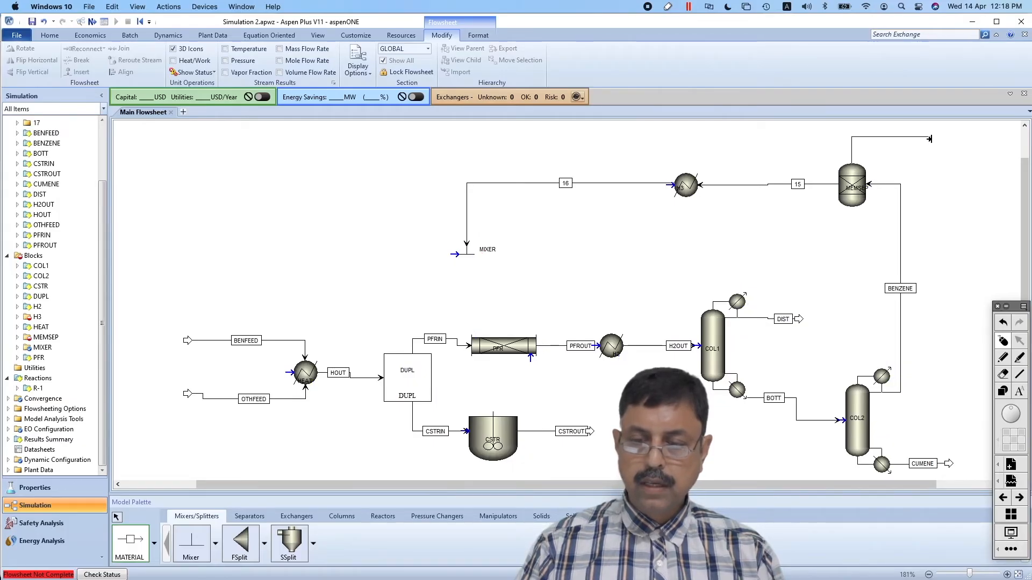
{"action": "left_click", "coordinate": [940, 141]}
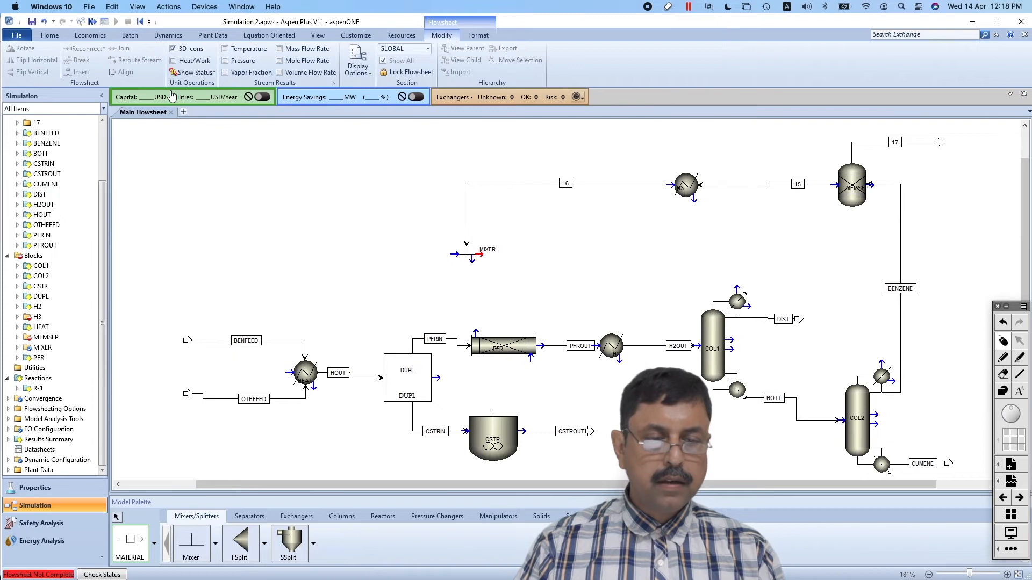
{"action": "left_click", "coordinate": [117, 517]}
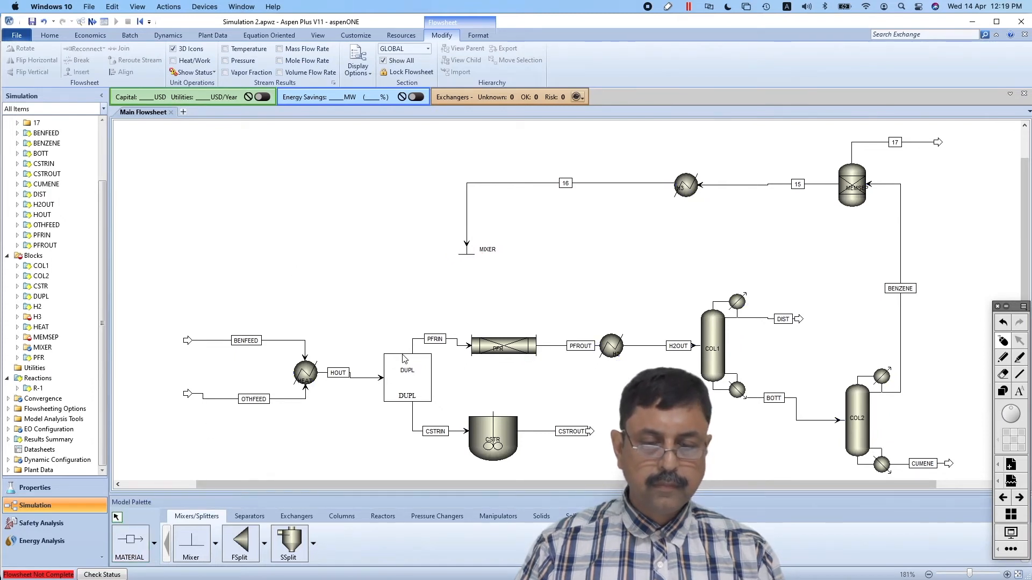
Reconnect the destination of stream PFRIN from the PFR to the left feed port of MIXER
{"action": "left_click", "coordinate": [461, 348]}
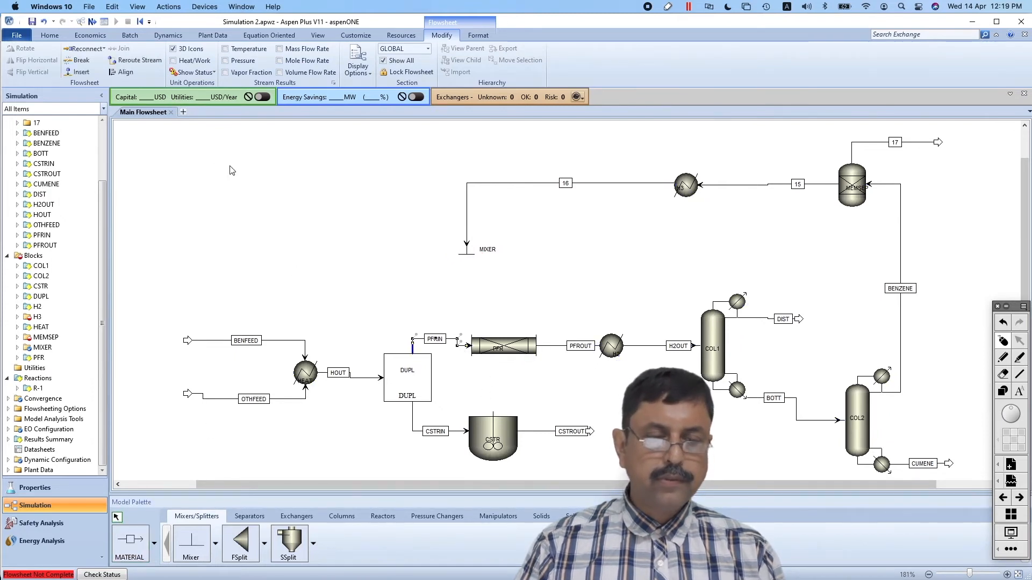
{"action": "left_click", "coordinate": [103, 49]}
{"action": "left_click", "coordinate": [105, 72]}
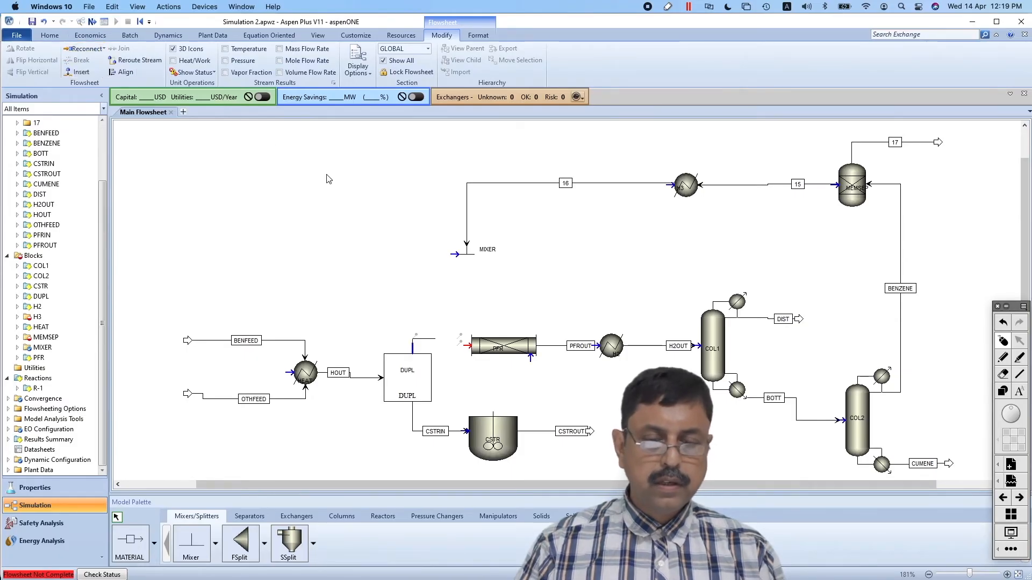
{"action": "left_click", "coordinate": [454, 254]}
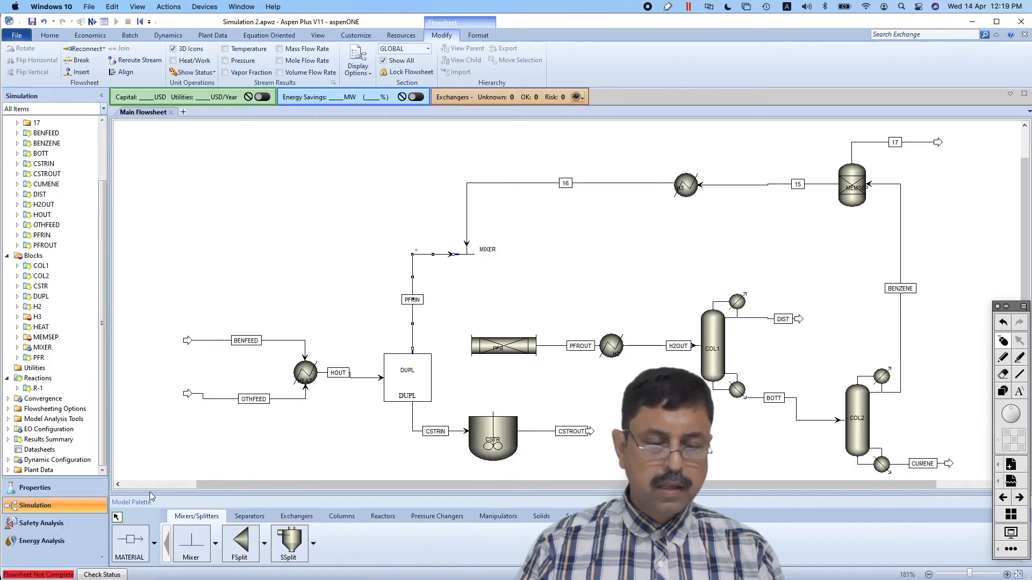
Connect a material stream from the MIXER outlet to the PFR inlet
{"action": "left_click", "coordinate": [129, 537]}
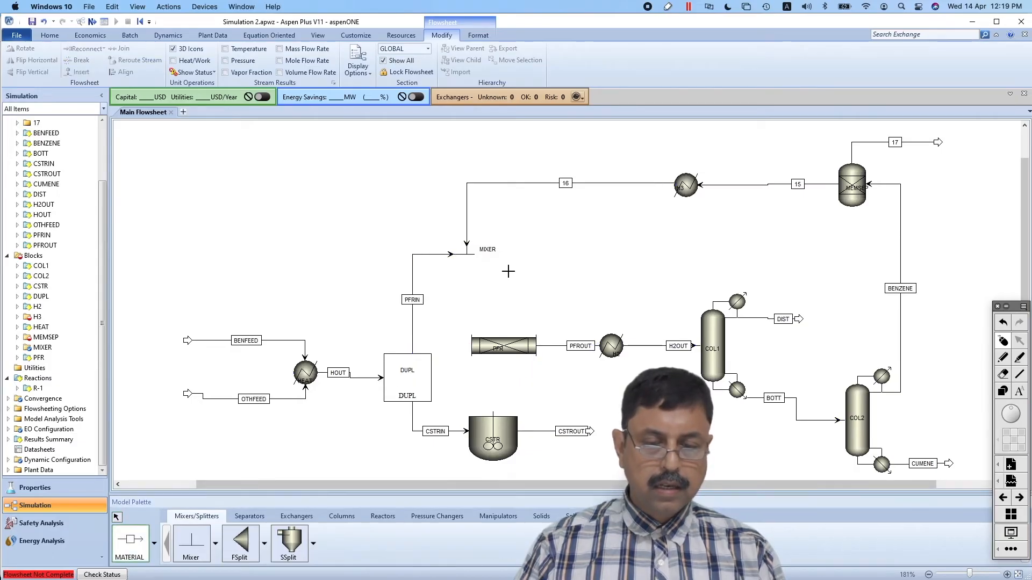
{"action": "left_click", "coordinate": [480, 254]}
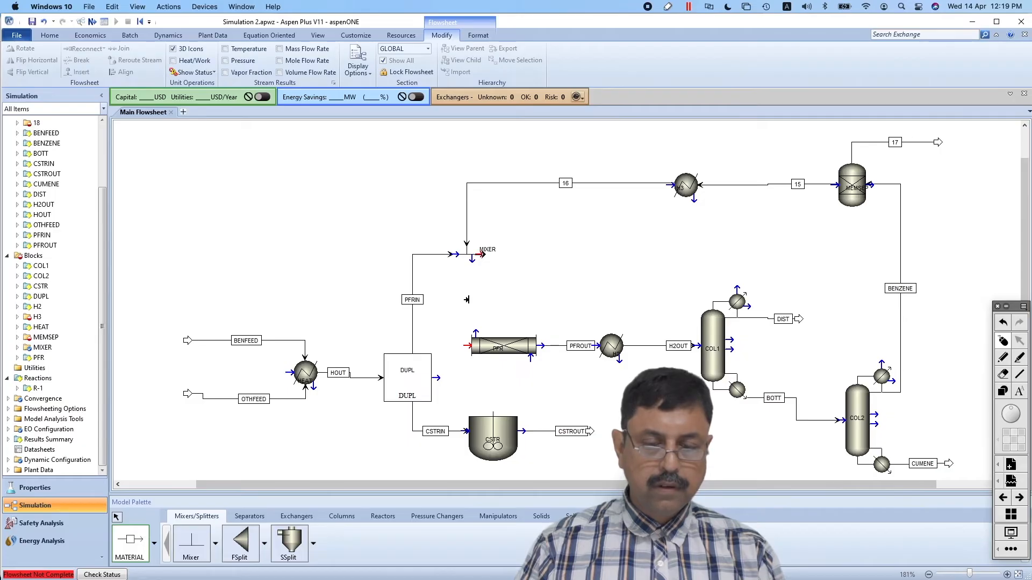
{"action": "left_click", "coordinate": [458, 343]}
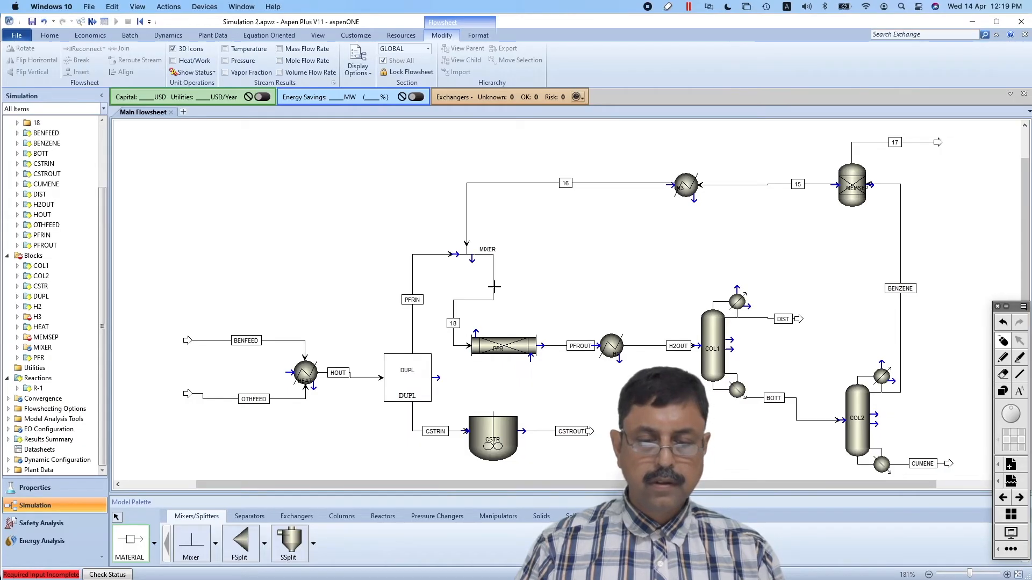
{"action": "left_click", "coordinate": [118, 519]}
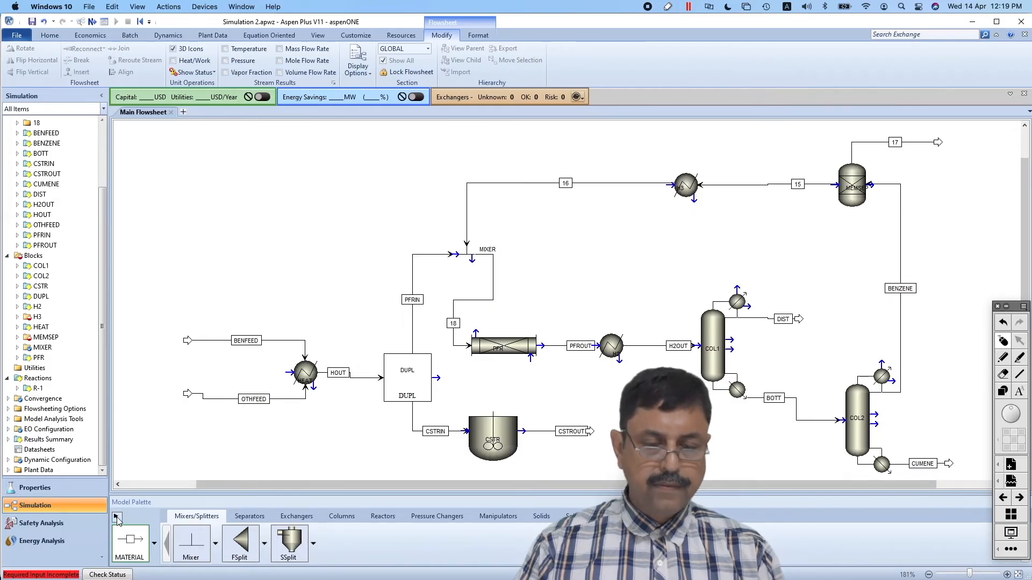
Move MIXER down into line between DUPL and the PFR and shift its outlet stream's vertical segment left
{"action": "left_click_drag", "start_coordinate": [468, 258], "coordinate": [433, 346]}
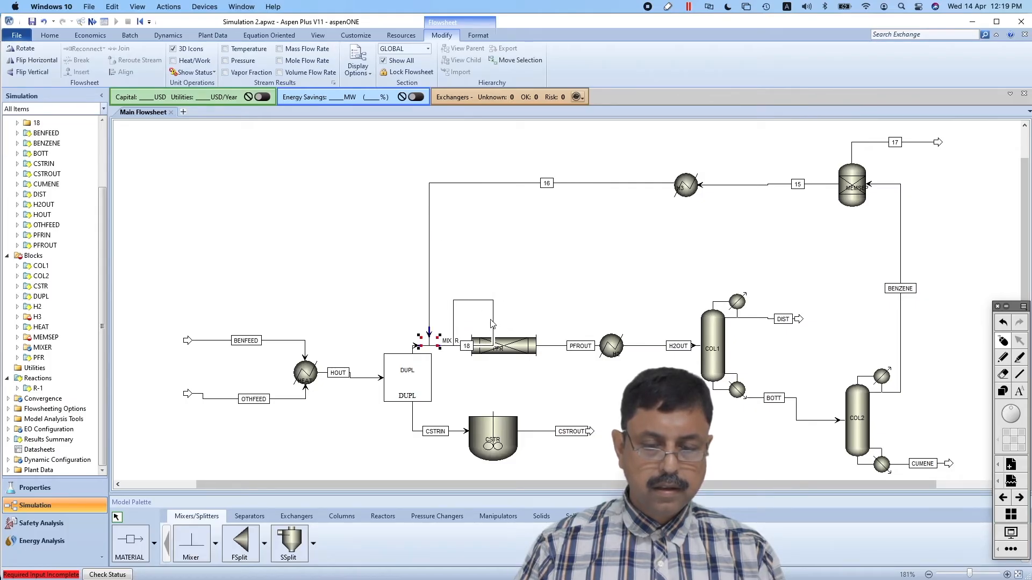
{"action": "left_click_drag", "start_coordinate": [494, 325], "coordinate": [452, 326]}
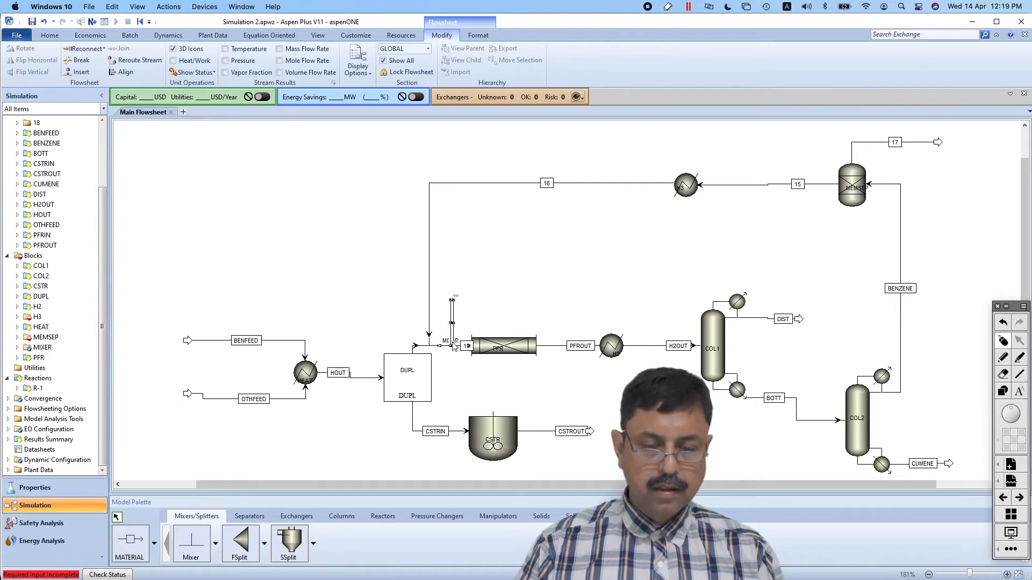
{"action": "left_click", "coordinate": [441, 369]}
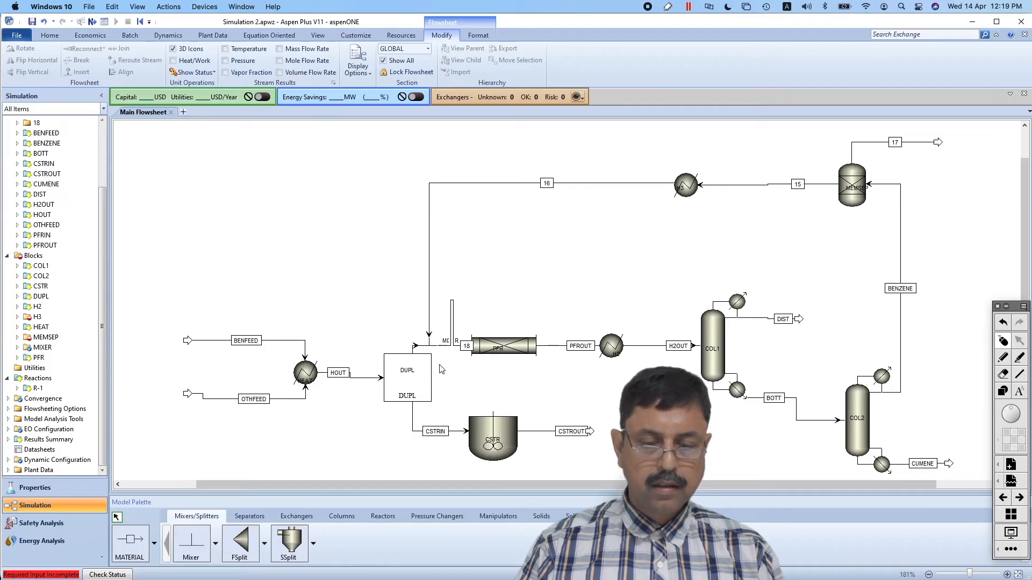
Reroute the stream between MIXER and the PFR, and move the MIXER label above the block beside the recycle line
{"action": "left_click", "coordinate": [452, 310]}
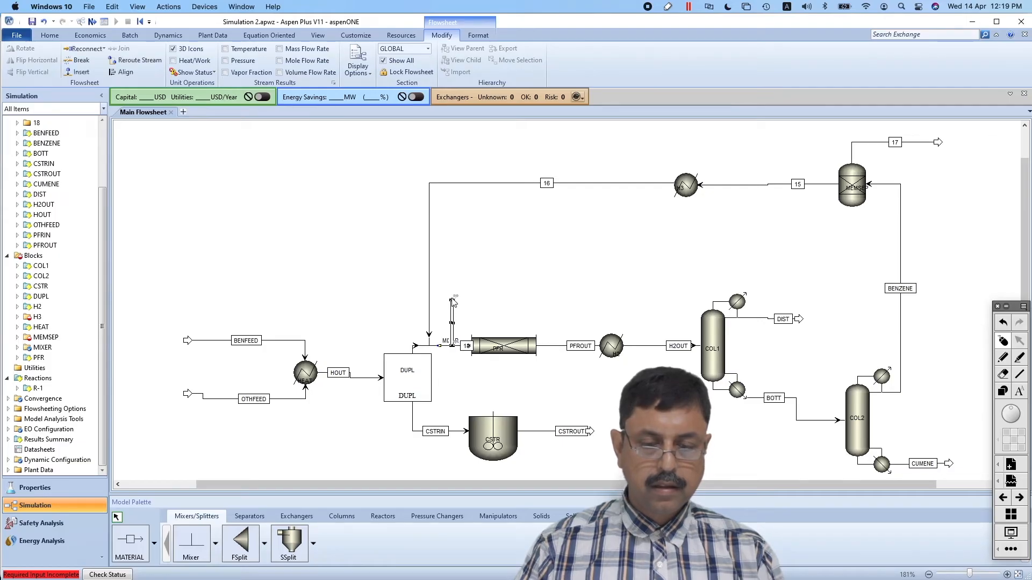
{"action": "left_click", "coordinate": [132, 60]}
{"action": "left_click", "coordinate": [526, 260]}
{"action": "left_click_drag", "start_coordinate": [465, 350], "coordinate": [416, 316]}
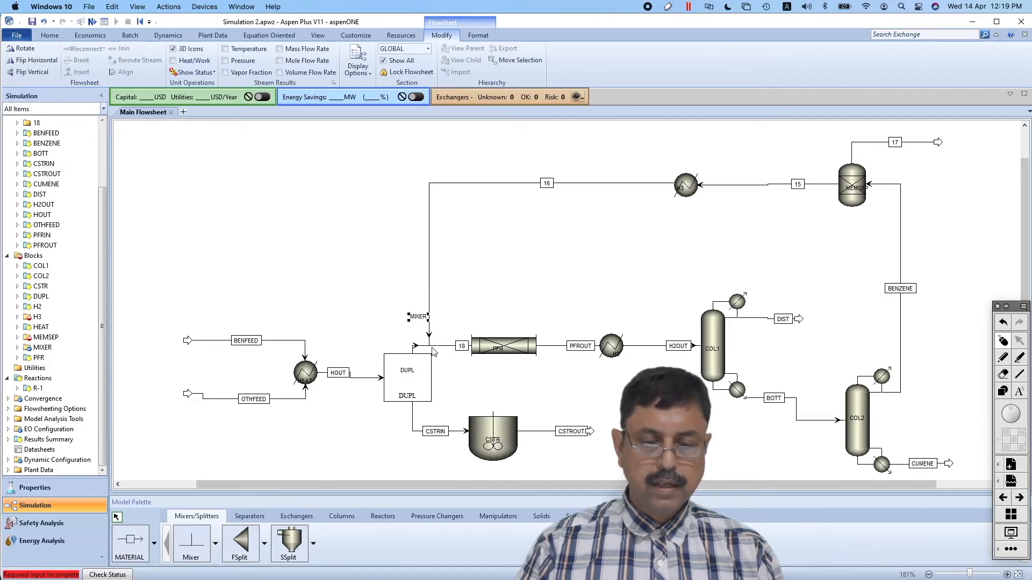
{"action": "left_click", "coordinate": [462, 388]}
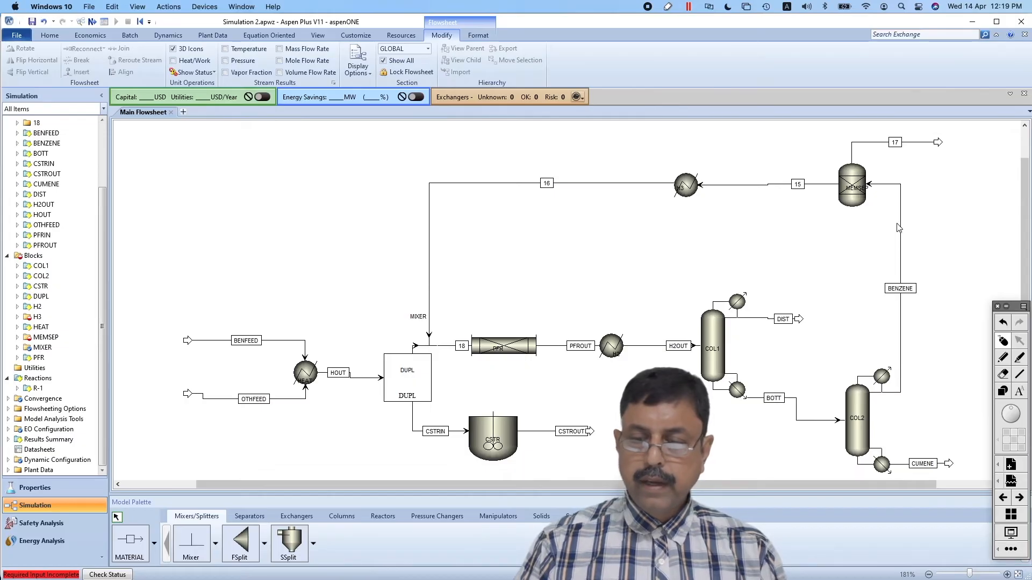
Rename MEMSEP's outlet streams, stream 17 as PURGE and stream 15 as PURBEN
{"action": "left_click", "coordinate": [895, 144]}
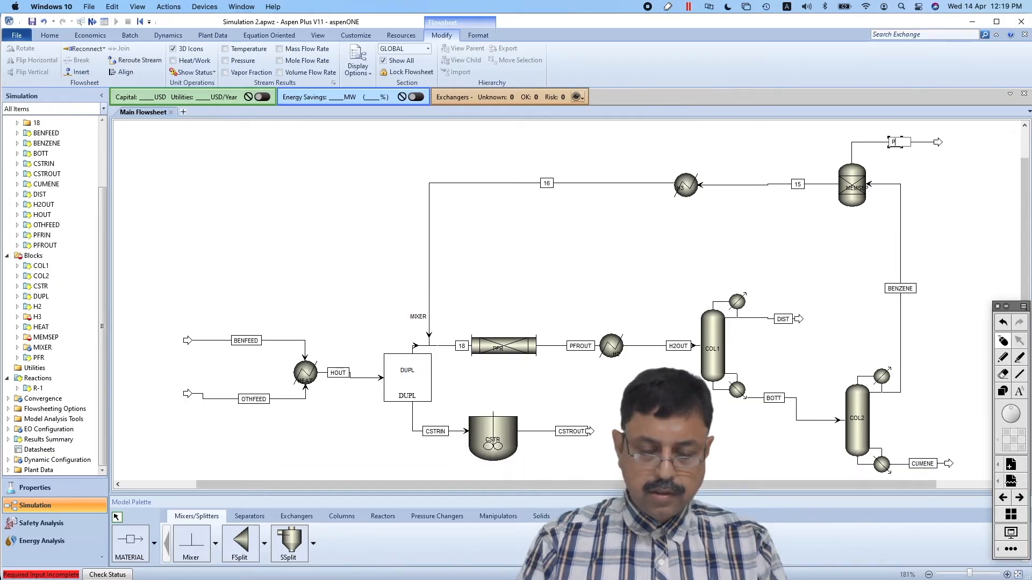
{"action": "left_click", "coordinate": [796, 184]}
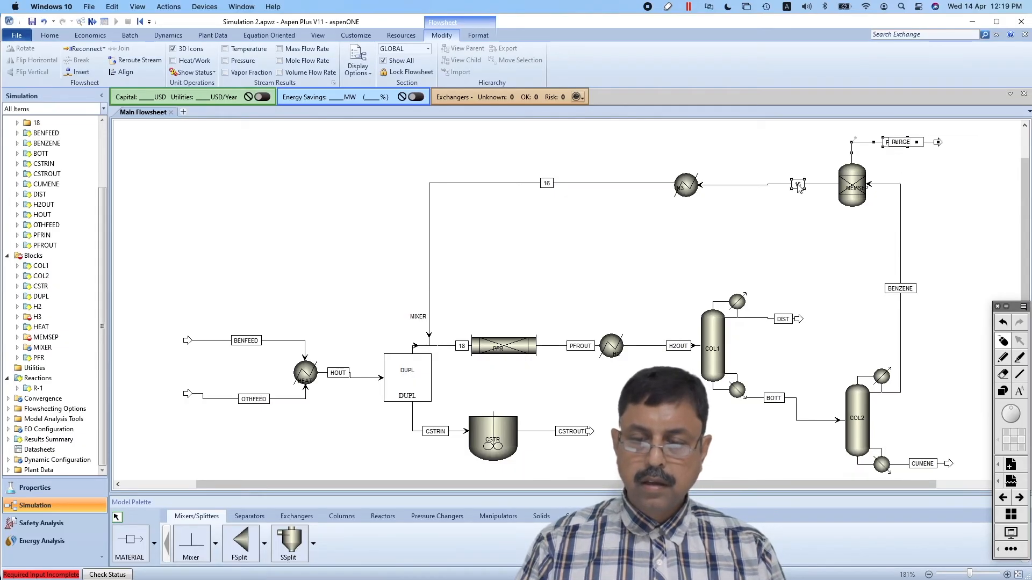
{"action": "type", "text": "REC"}
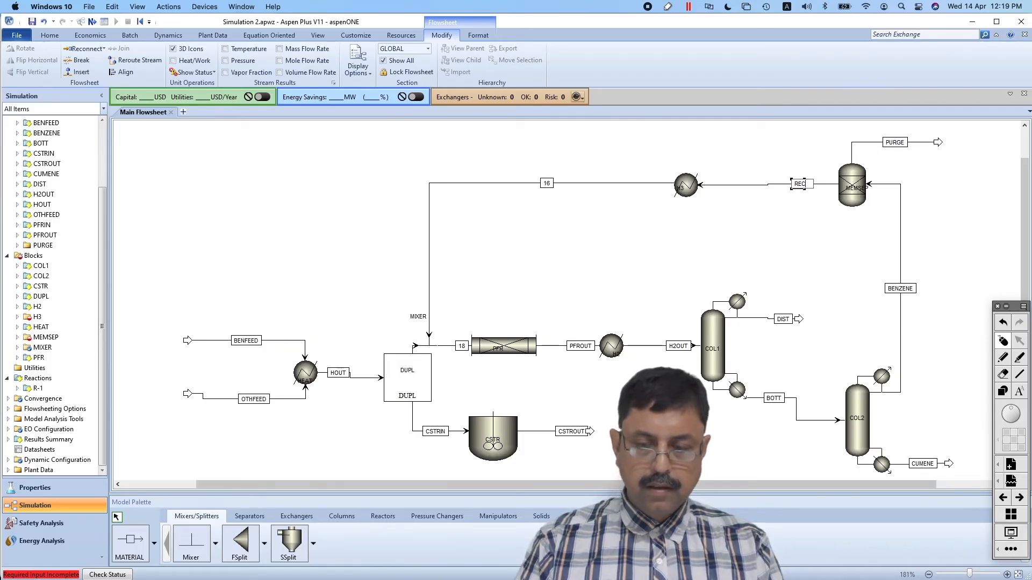
{"action": "key", "text": "BackSpace"}
{"action": "key", "text": "BackSpace"}
{"action": "key", "text": "BackSpace"}
{"action": "type", "text": "PURBEN"}
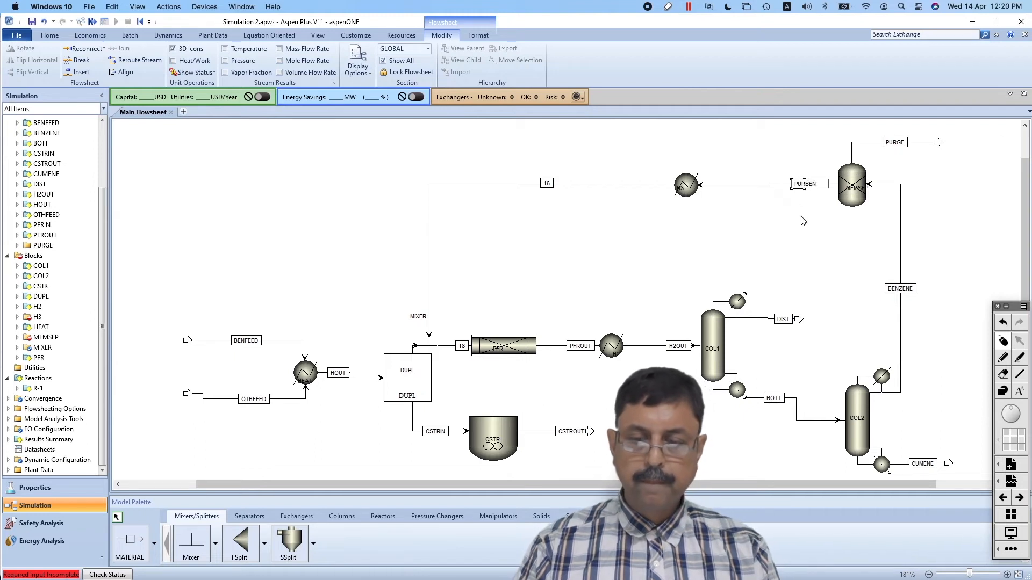
{"action": "left_click", "coordinate": [796, 221]}
Rename stream 16, which runs from heater H3 to MIXER, as RECYCLE
{"action": "left_click", "coordinate": [546, 182]}
{"action": "left_click", "coordinate": [546, 182]}
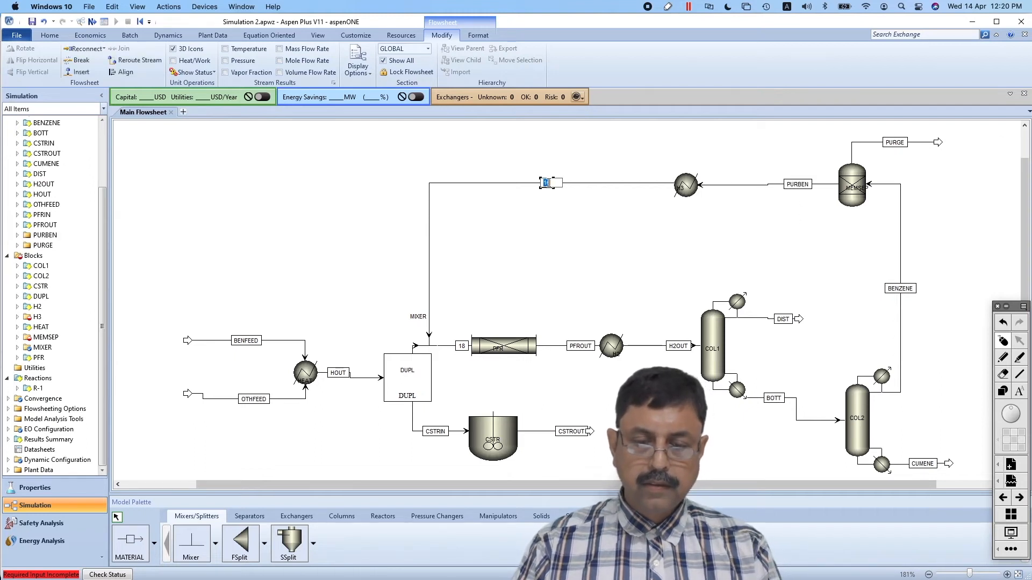
{"action": "type", "text": "RECYCL"}
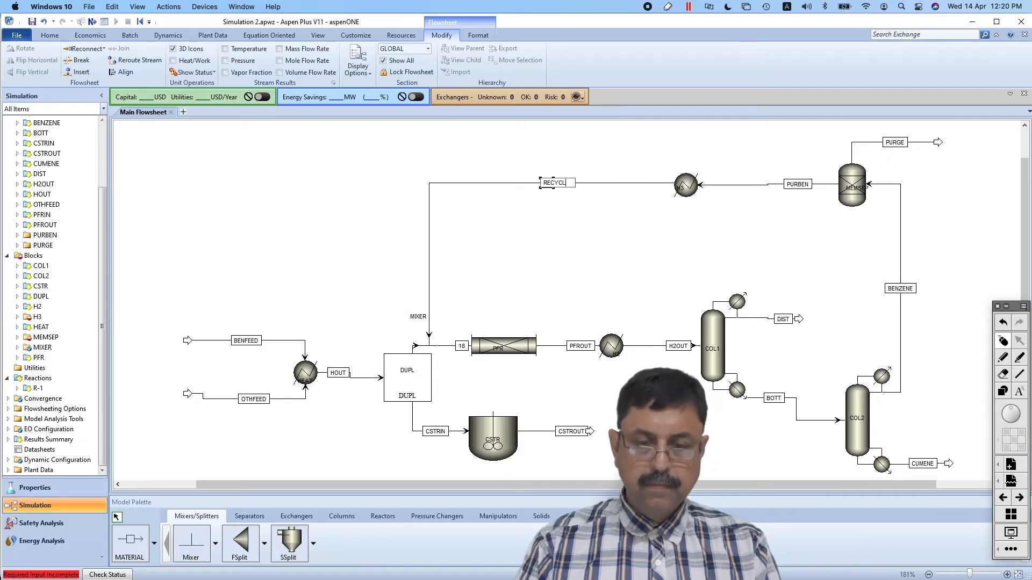
{"action": "type", "text": "E"}
{"action": "key", "text": "Return"}
Rename stream 18 between MIXER and the PFR as COMB and shift its label slightly left, clear of the PFR
{"action": "left_click", "coordinate": [461, 346]}
{"action": "left_click", "coordinate": [461, 346]}
{"action": "type", "text": "COMB"}
{"action": "key", "text": "Return"}
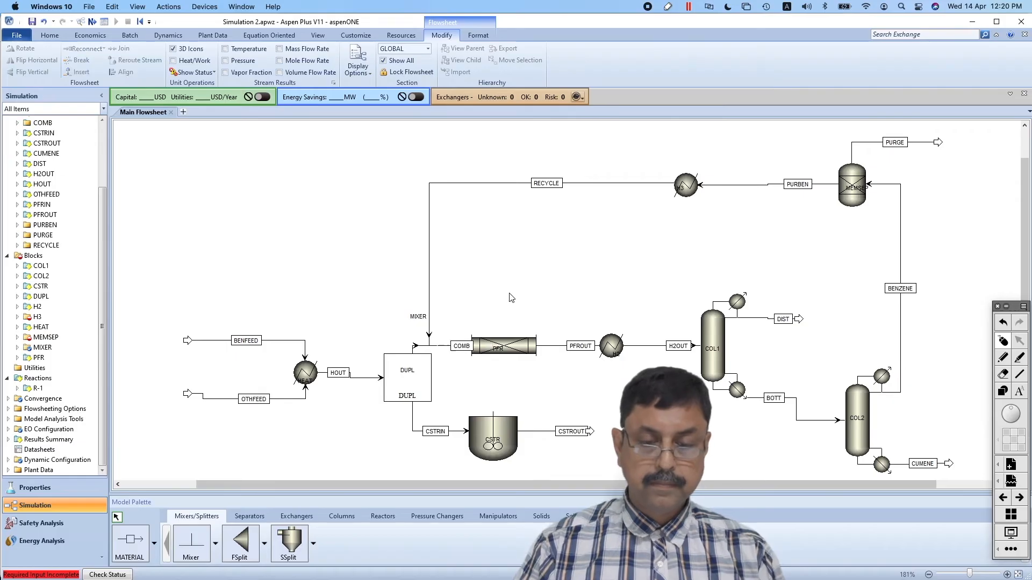
{"action": "left_click_drag", "start_coordinate": [461, 345], "coordinate": [451, 344]}
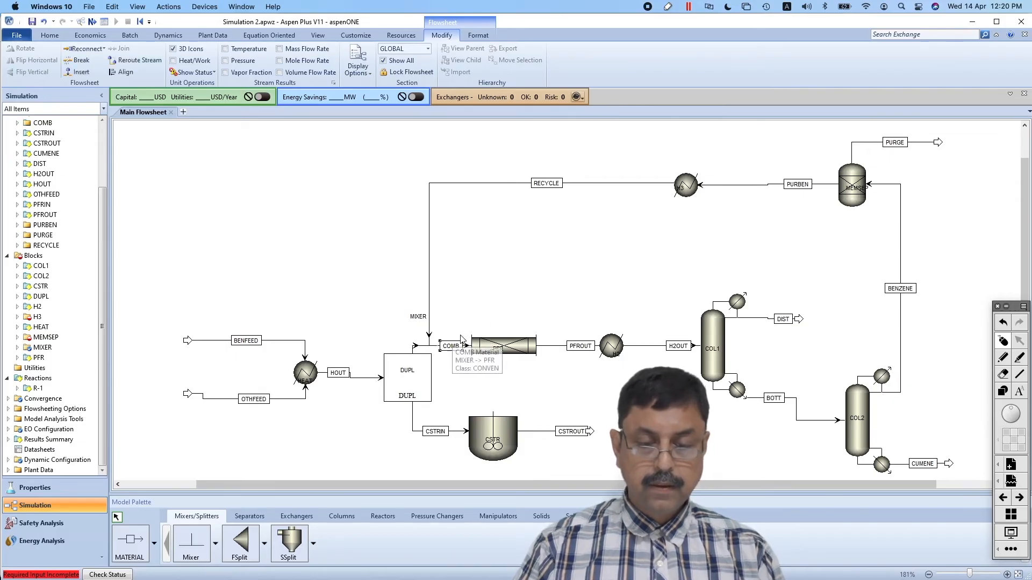
{"action": "left_click", "coordinate": [497, 304]}
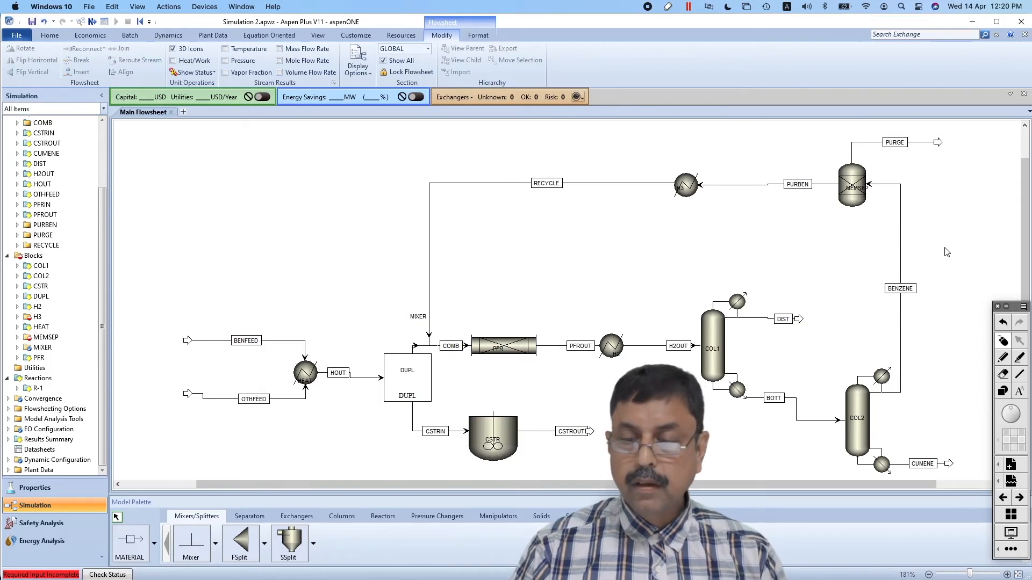
Specify MEMSEP's split fractions for outlet PURBEN as 1 for BENZENE and 0 for PROPENE, CUMENE, BUTANE and P-DIPB
{"action": "double_click", "coordinate": [854, 196]}
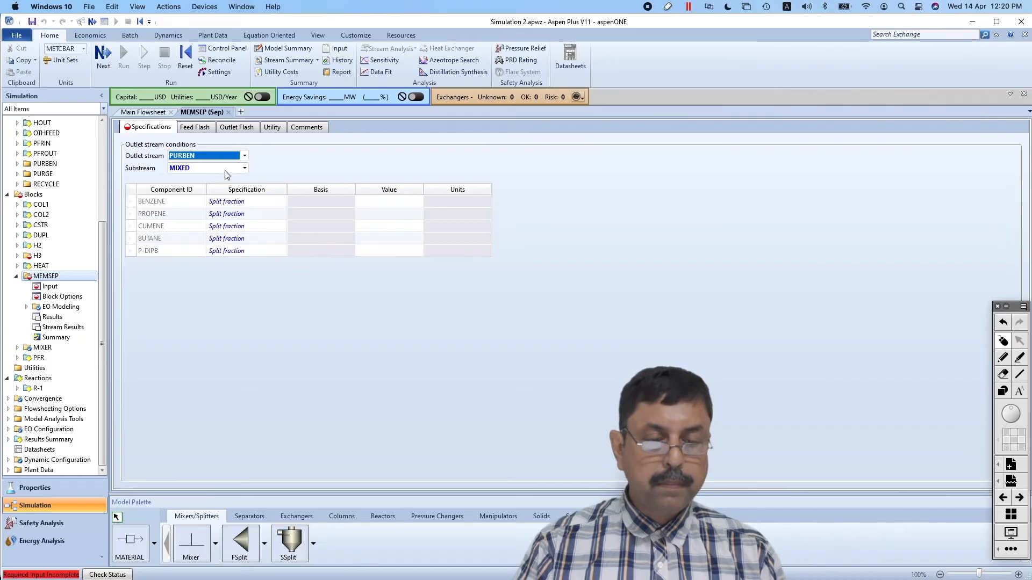
{"action": "left_click", "coordinate": [392, 202]}
{"action": "type", "text": "1"}
{"action": "left_click", "coordinate": [406, 214]}
{"action": "type", "text": "0"}
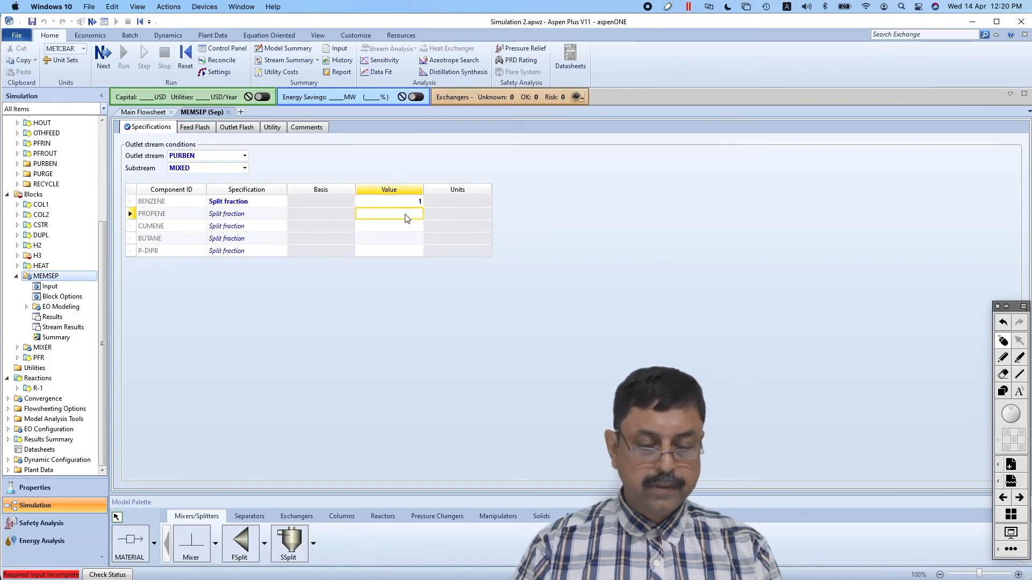
{"action": "left_click", "coordinate": [405, 227]}
{"action": "type", "text": "0"}
{"action": "left_click", "coordinate": [406, 250]}
{"action": "left_click", "coordinate": [405, 239]}
{"action": "type", "text": "0"}
{"action": "left_click", "coordinate": [407, 250]}
{"action": "type", "text": "0"}
{"action": "left_click", "coordinate": [466, 315]}
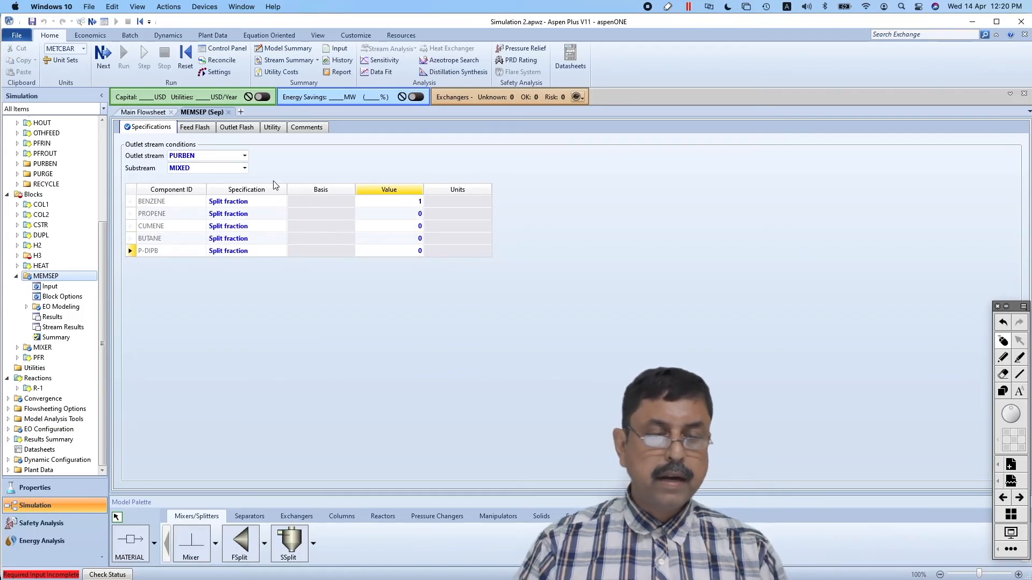
{"action": "left_click", "coordinate": [229, 112]}
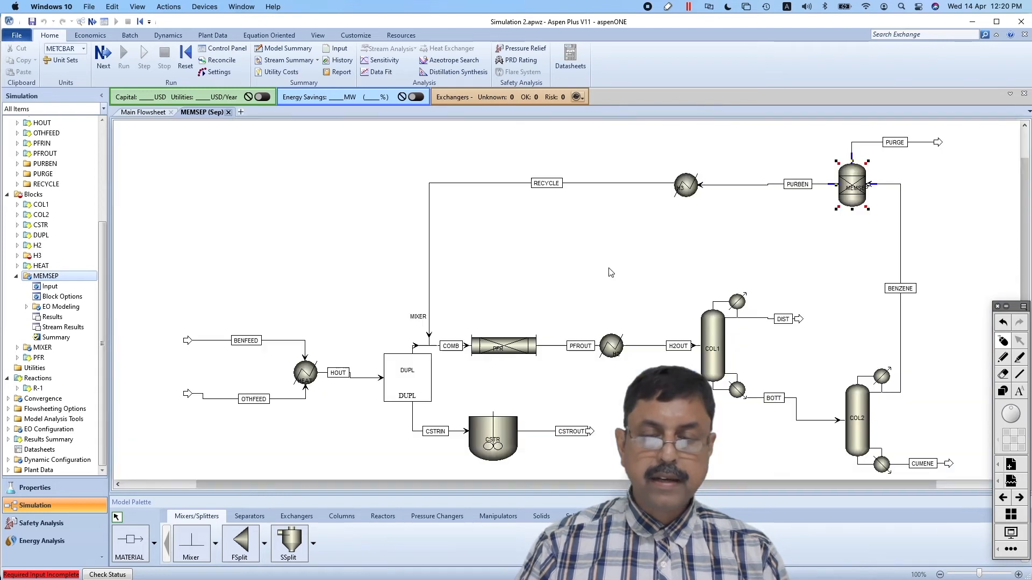
Specify heater H3 with a temperature of 367.786 C and a pressure of 20 bar, and run the simulation
{"action": "left_click", "coordinate": [688, 196]}
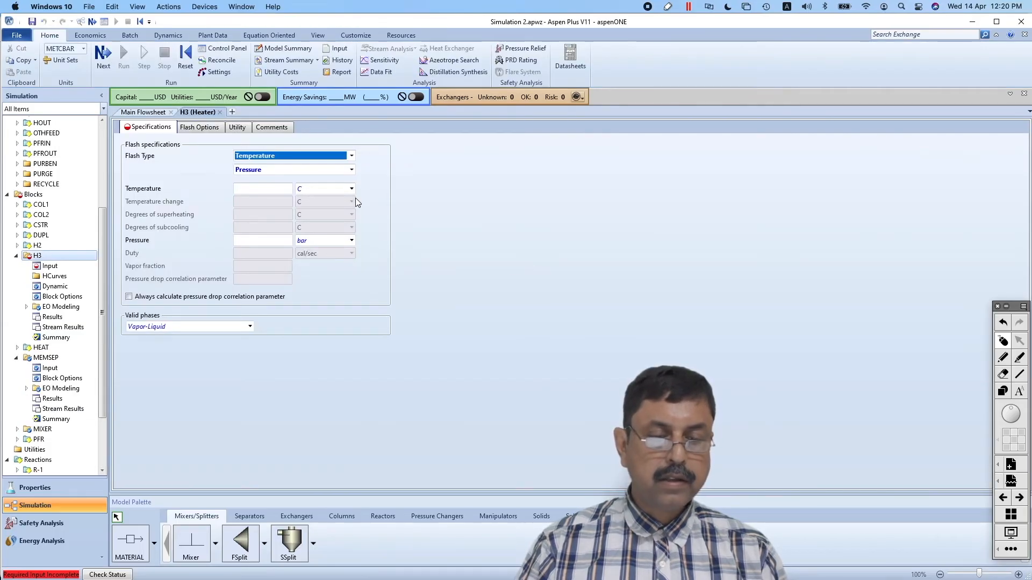
{"action": "left_click", "coordinate": [272, 190]}
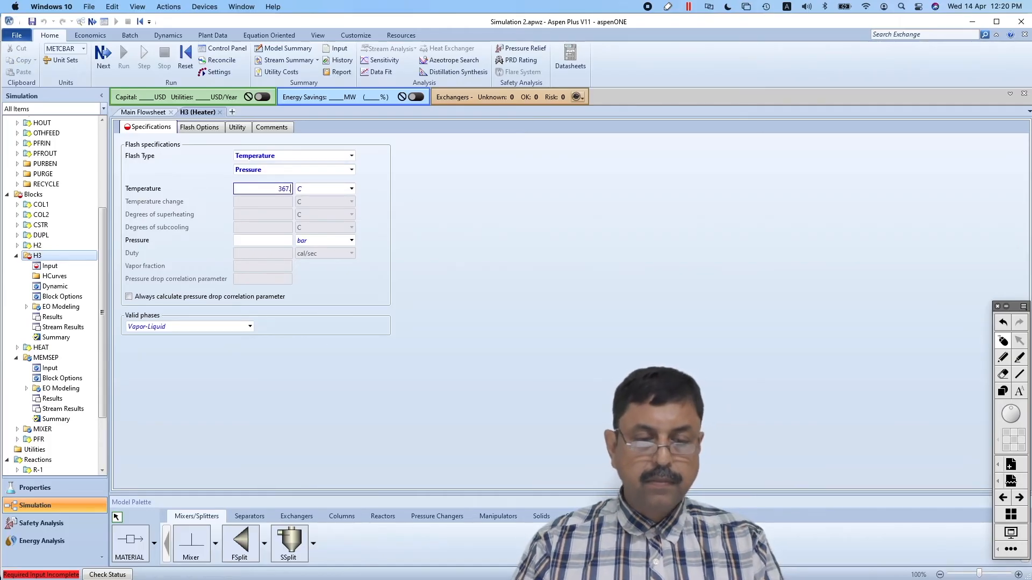
{"action": "type", "text": "367.7"}
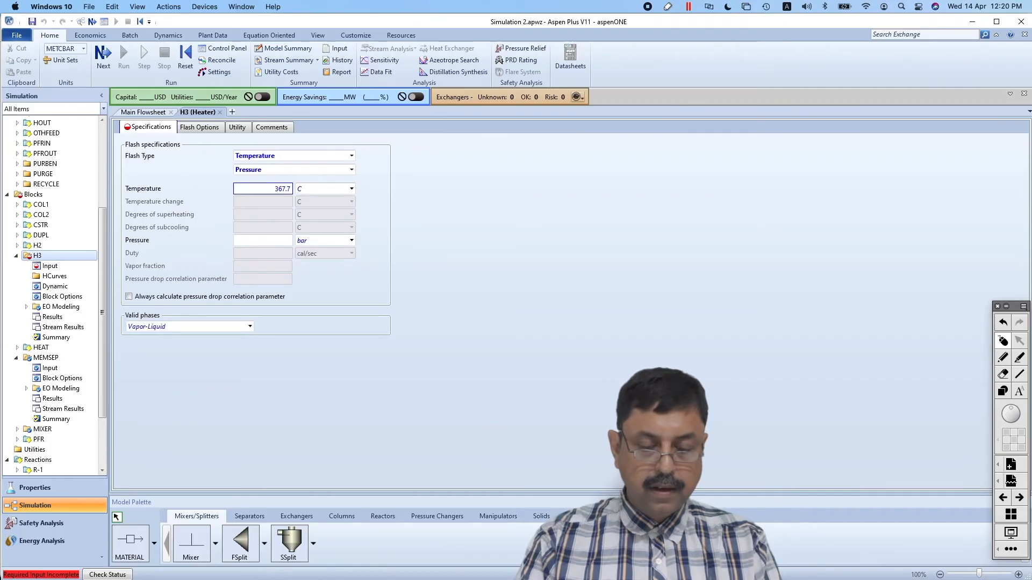
{"action": "type", "text": "86"}
{"action": "left_click", "coordinate": [273, 241]}
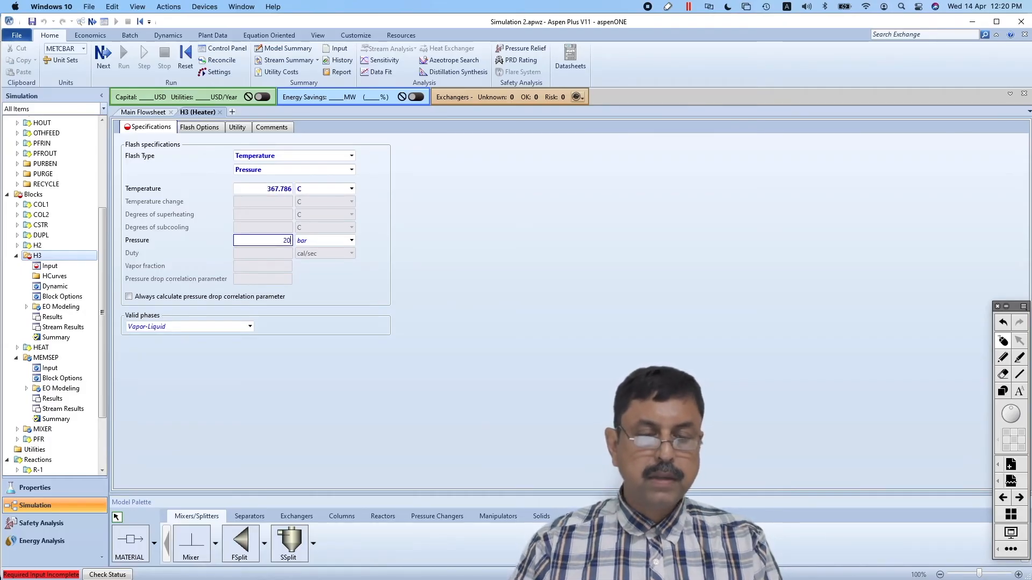
{"action": "key", "text": "Return"}
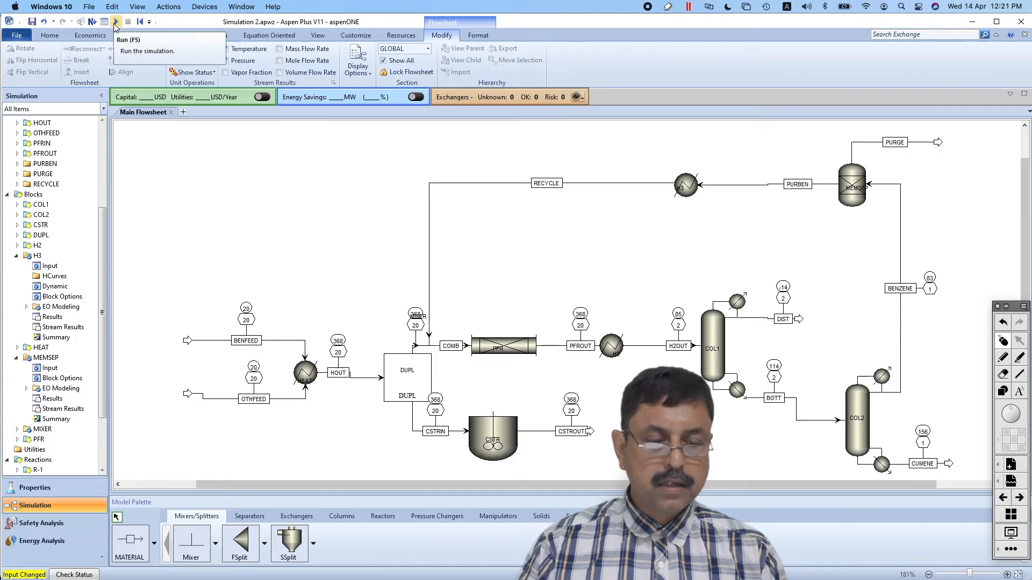
{"action": "left_click", "coordinate": [114, 24]}
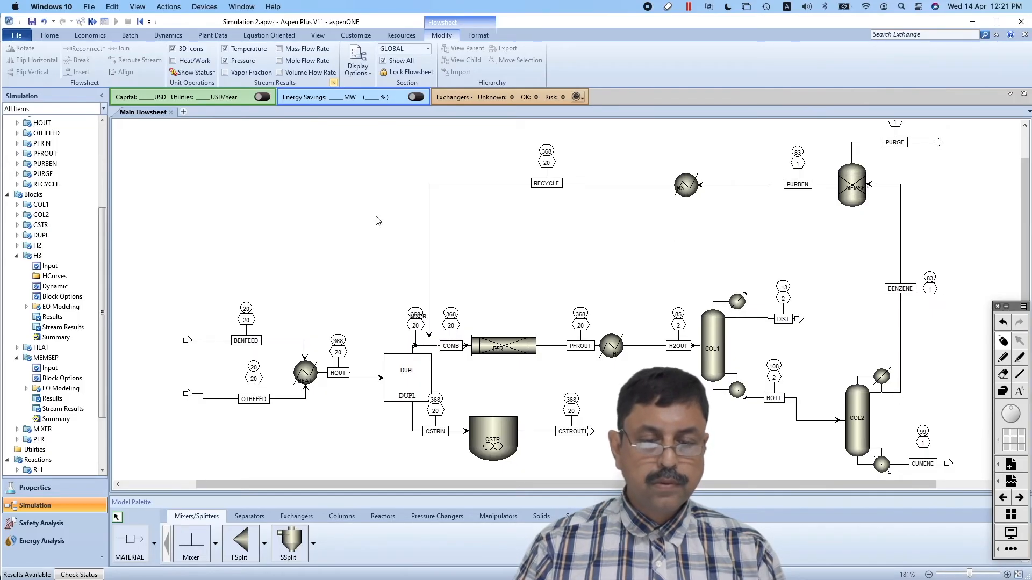
Set the number format of the stream pressures shown on the flowsheet to %.1f
{"action": "left_click", "coordinate": [375, 293]}
{"action": "type", "text": "1f"}
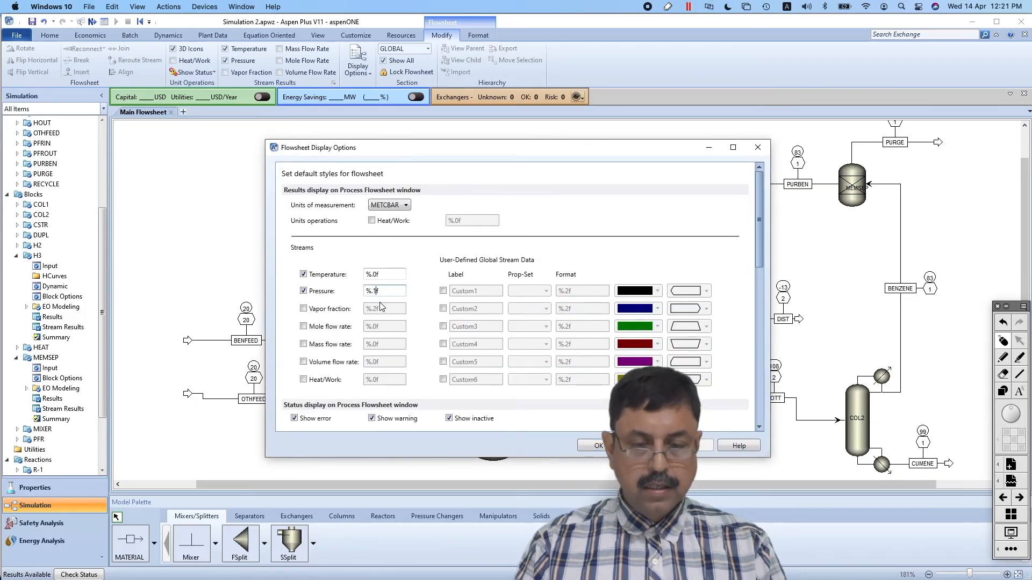
{"action": "left_click", "coordinate": [598, 445]}
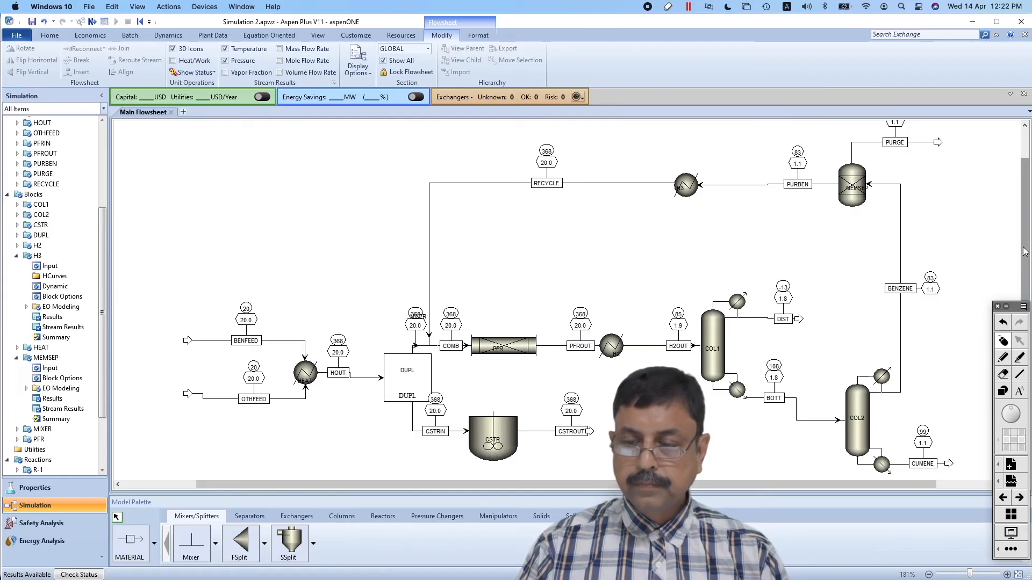
Open COL2's stream results and examine the conditions and total flows of BOTT, BENZENE and CUMENE
{"action": "left_click_drag", "start_coordinate": [1023, 244], "coordinate": [1028, 291]}
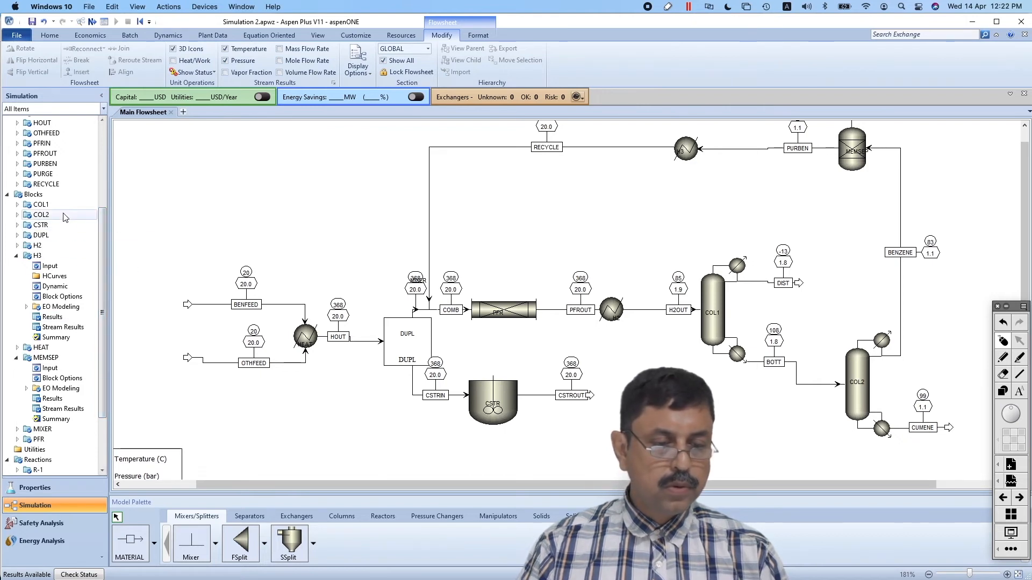
{"action": "left_click", "coordinate": [17, 215]}
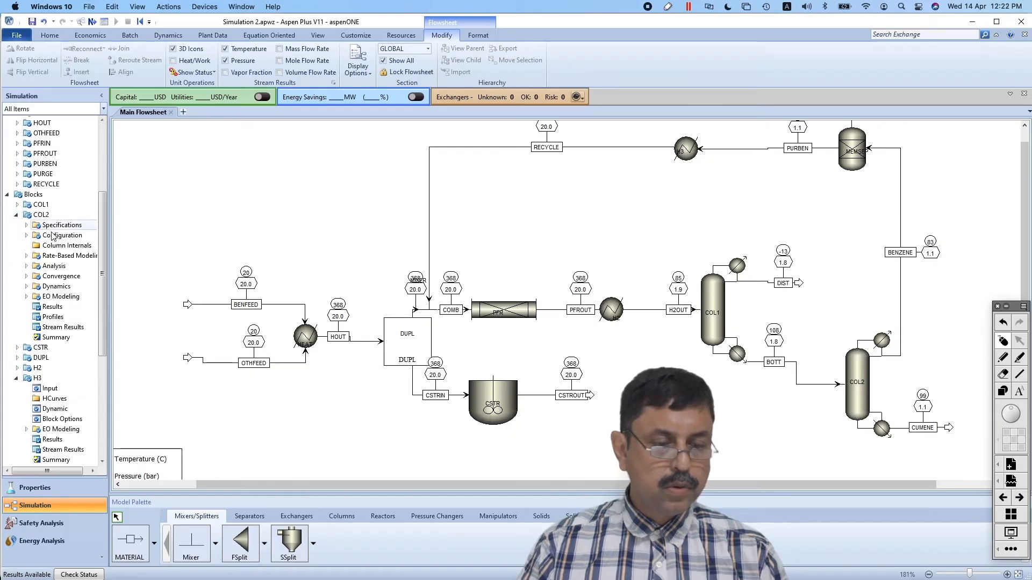
{"action": "left_click", "coordinate": [60, 330]}
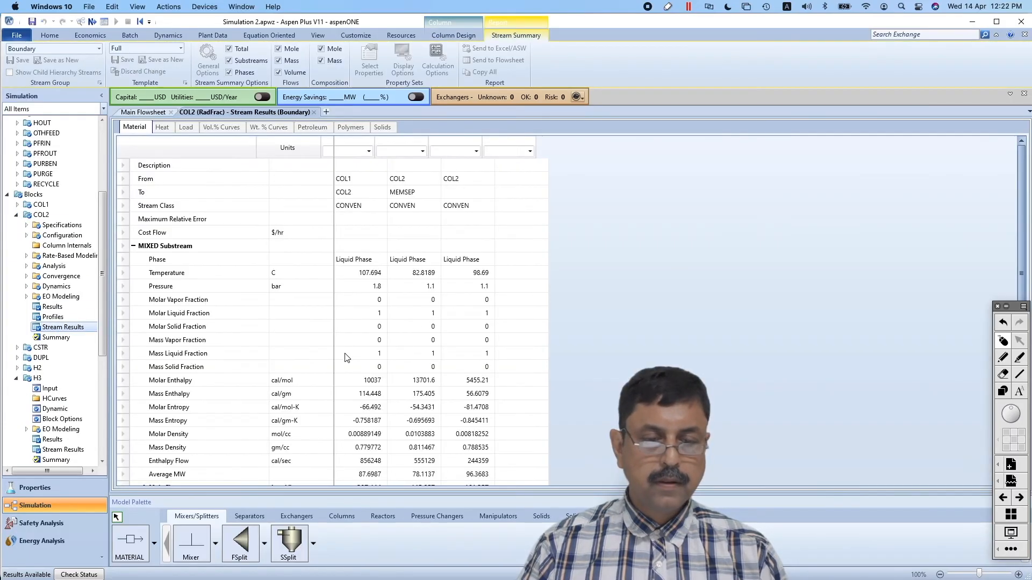
{"action": "scroll", "coordinate": [264, 403], "scroll_direction": "down", "scroll_amount": 2}
{"action": "scroll", "coordinate": [263, 403], "scroll_direction": "down", "scroll_amount": 1}
{"action": "scroll", "coordinate": [264, 403], "scroll_direction": "up", "scroll_amount": 3}
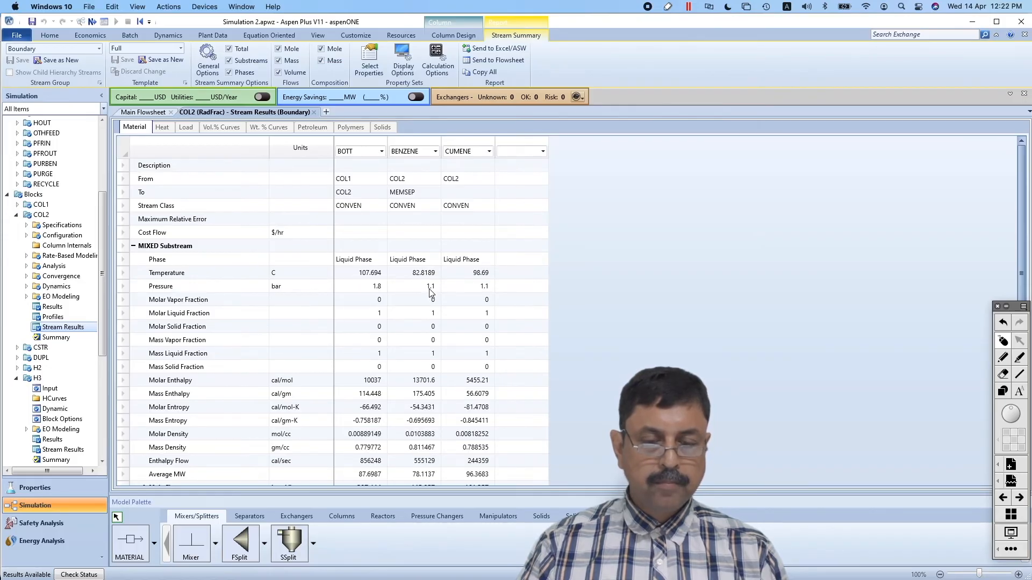
{"action": "scroll", "coordinate": [393, 340], "scroll_direction": "down", "scroll_amount": 3}
{"action": "scroll", "coordinate": [392, 340], "scroll_direction": "up", "scroll_amount": 3}
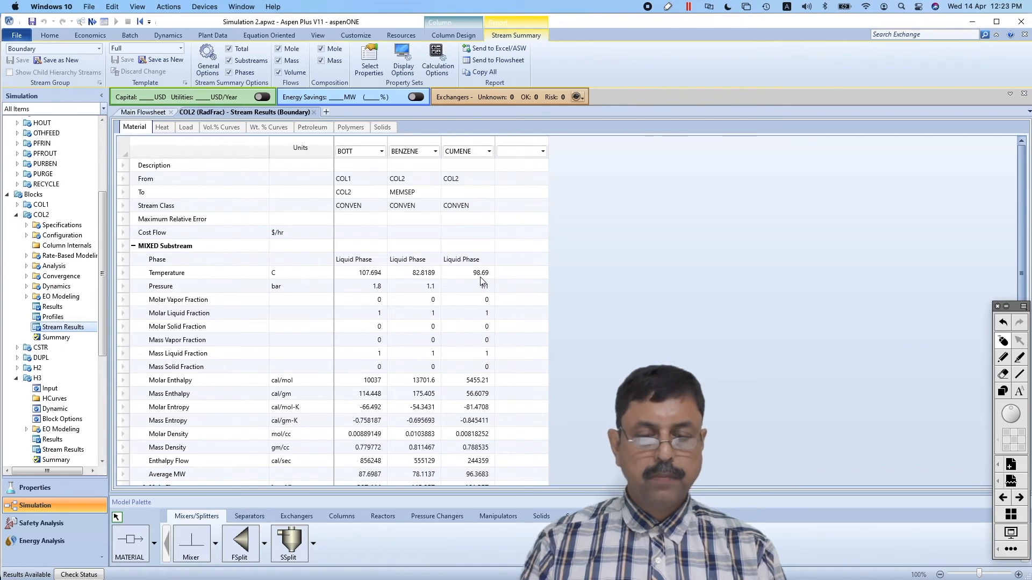
{"action": "scroll", "coordinate": [480, 280], "scroll_direction": "down", "scroll_amount": 3}
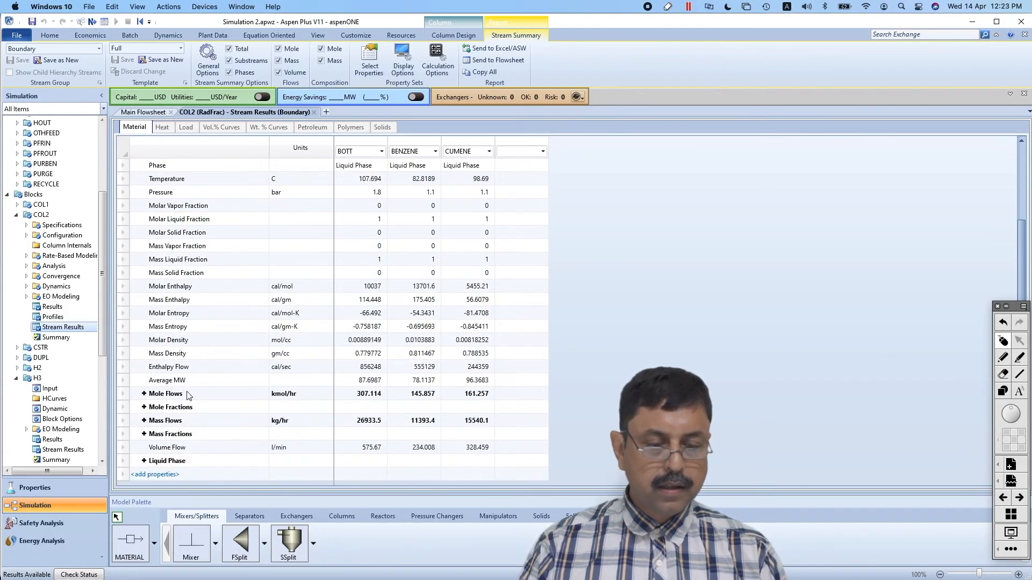
Expand the component mole flows and mole fractions in COL2's stream results
{"action": "left_click", "coordinate": [144, 394]}
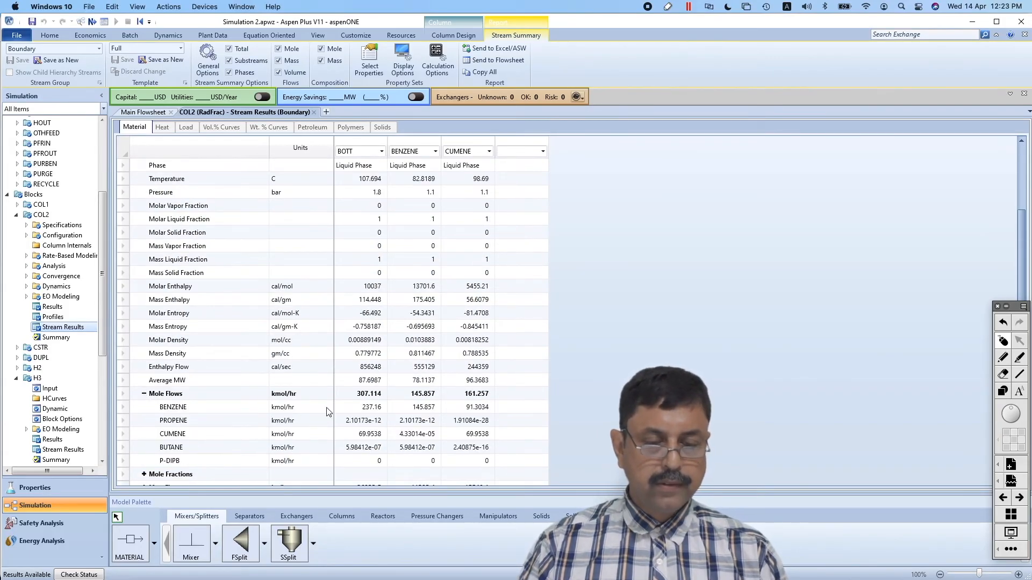
{"action": "scroll", "coordinate": [500, 405], "scroll_direction": "down", "scroll_amount": 2}
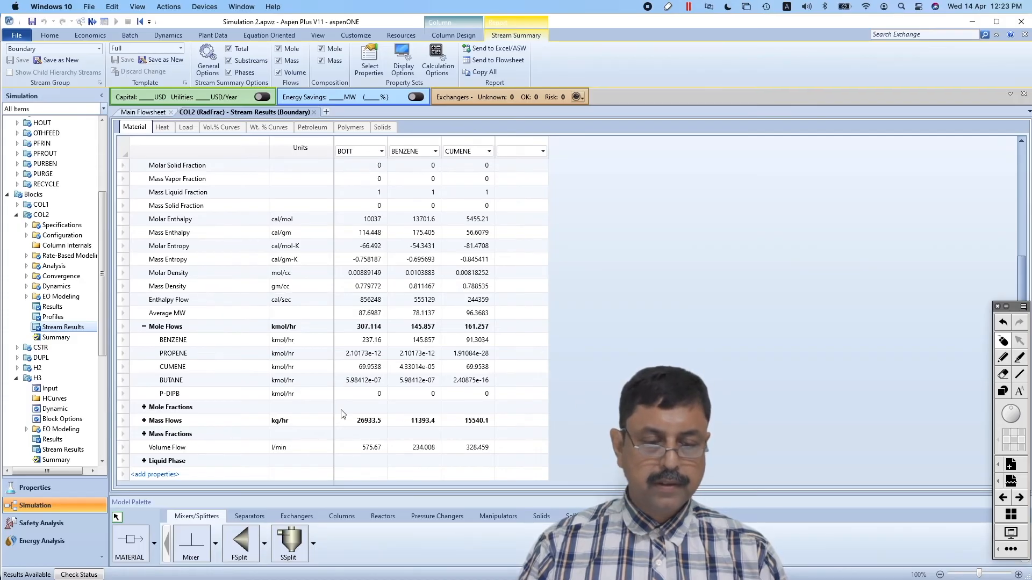
{"action": "left_click", "coordinate": [144, 407]}
{"action": "scroll", "coordinate": [587, 395], "scroll_direction": "down", "scroll_amount": 2}
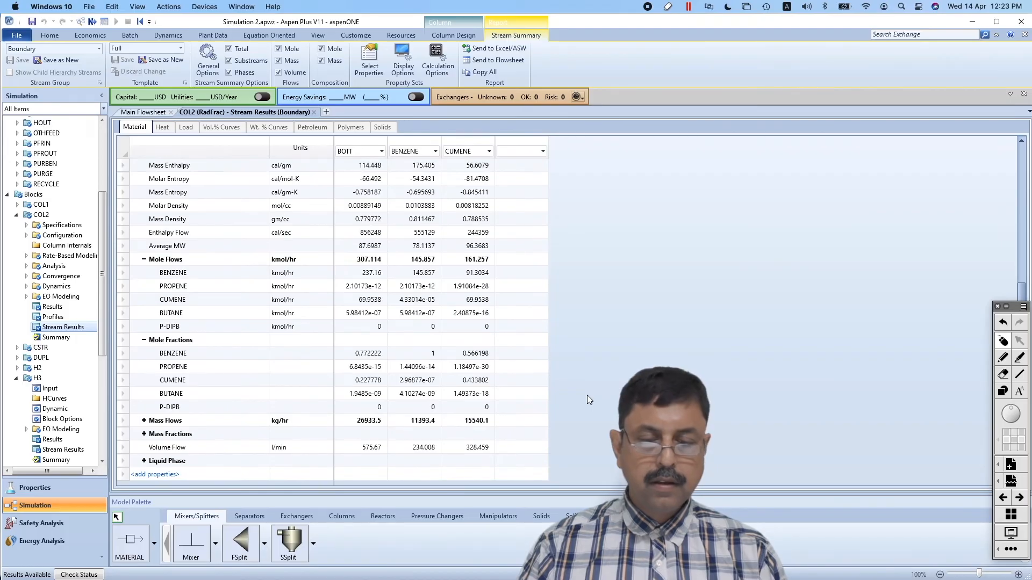
Mark with the annotation pen the CUMENE stream's component mole flows, its benzene flow, and the BENZENE stream's benzene, propene, cumene and butane flows
{"action": "left_click", "coordinate": [1003, 361]}
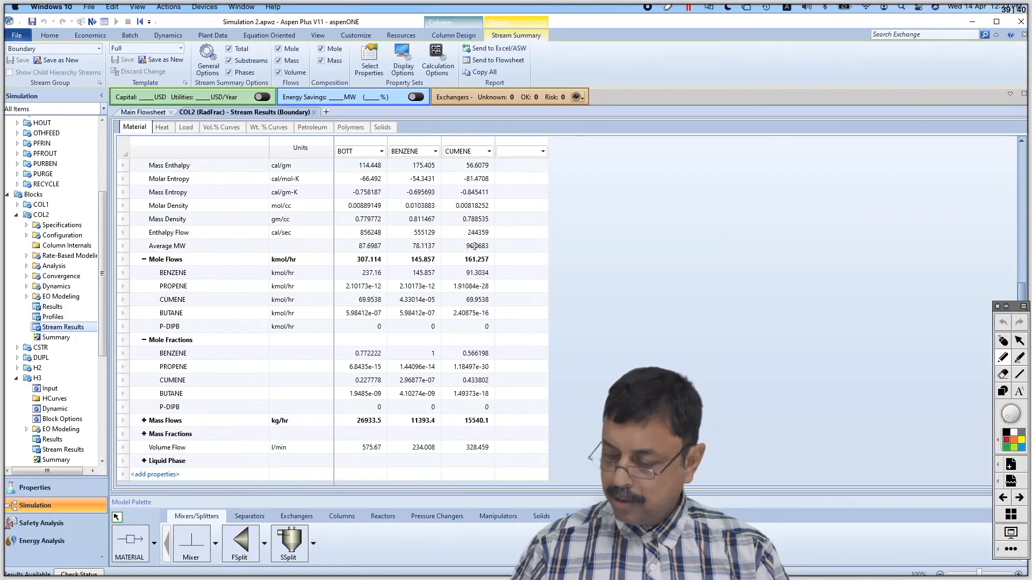
{"action": "mouse_move", "coordinate": [463, 236]}
{"action": "left_mouse_down"}
{"action": "mouse_move", "coordinate": [472, 332]}
{"action": "mouse_move", "coordinate": [476, 237]}
{"action": "left_mouse_up"}
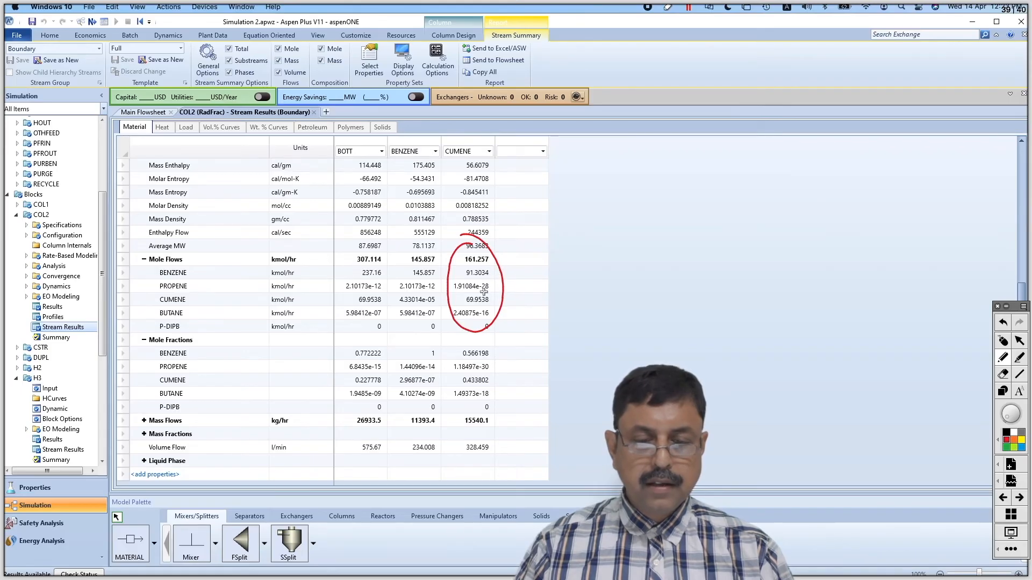
{"action": "mouse_move", "coordinate": [493, 298]}
{"action": "left_mouse_down"}
{"action": "mouse_move", "coordinate": [524, 285]}
{"action": "mouse_move", "coordinate": [462, 267]}
{"action": "mouse_move", "coordinate": [458, 285]}
{"action": "mouse_move", "coordinate": [489, 285]}
{"action": "mouse_move", "coordinate": [493, 265]}
{"action": "mouse_move", "coordinate": [466, 263]}
{"action": "left_mouse_up"}
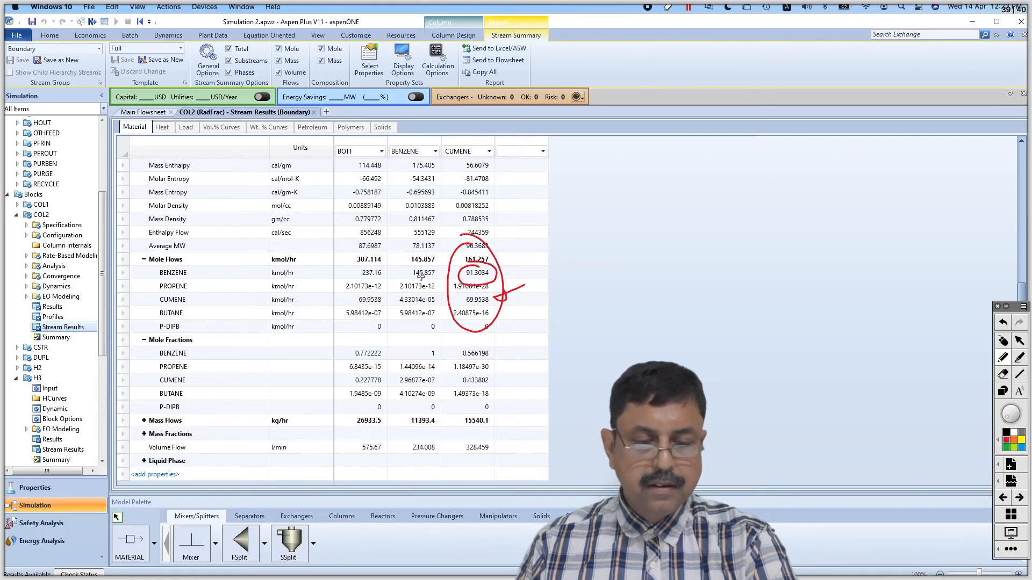
{"action": "mouse_move", "coordinate": [425, 266]}
{"action": "left_mouse_down"}
{"action": "mouse_move", "coordinate": [406, 275]}
{"action": "mouse_move", "coordinate": [443, 278]}
{"action": "mouse_move", "coordinate": [424, 263]}
{"action": "left_mouse_up"}
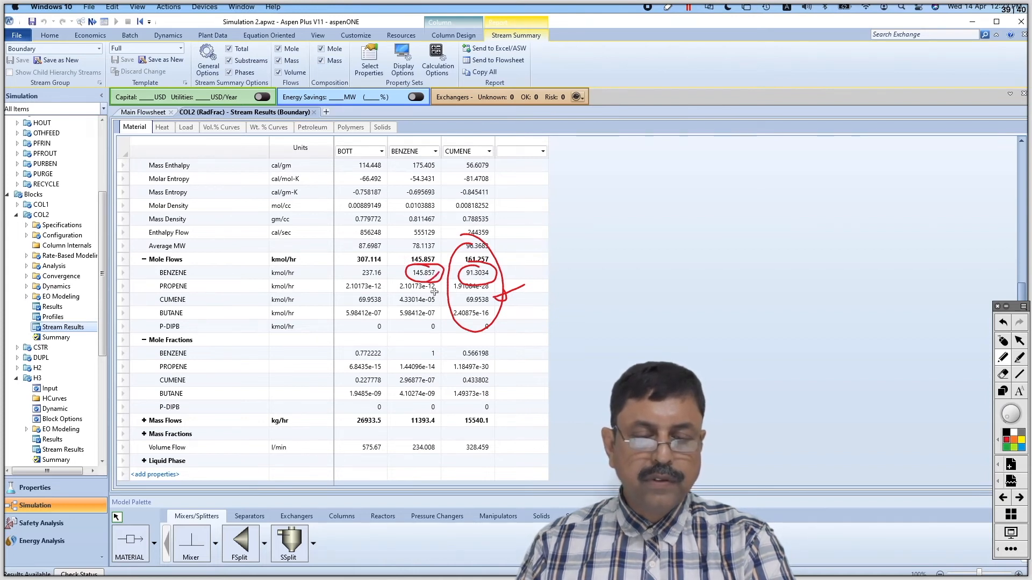
{"action": "mouse_move", "coordinate": [437, 298]}
{"action": "left_mouse_down"}
{"action": "mouse_move", "coordinate": [398, 294]}
{"action": "mouse_move", "coordinate": [403, 310]}
{"action": "mouse_move", "coordinate": [439, 295]}
{"action": "mouse_move", "coordinate": [407, 284]}
{"action": "mouse_move", "coordinate": [412, 316]}
{"action": "left_mouse_up"}
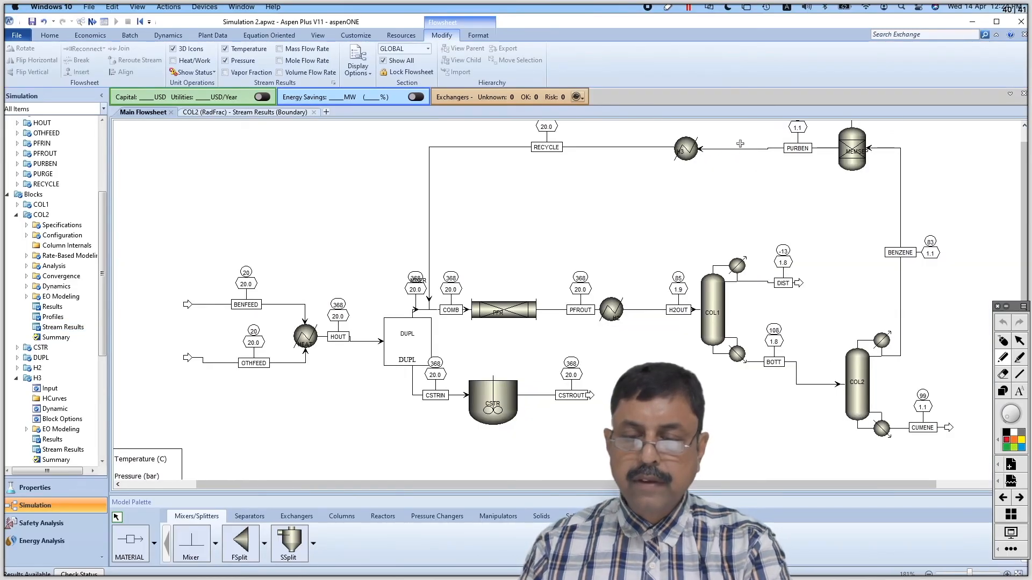
Cross out the PURBEN line into H3 with the annotation pen, trace BOTT splitting into COL2's two products, and erase the cross
{"action": "mouse_move", "coordinate": [742, 144]}
{"action": "left_mouse_down"}
{"action": "mouse_move", "coordinate": [718, 162]}
{"action": "mouse_move", "coordinate": [744, 162]}
{"action": "left_mouse_up"}
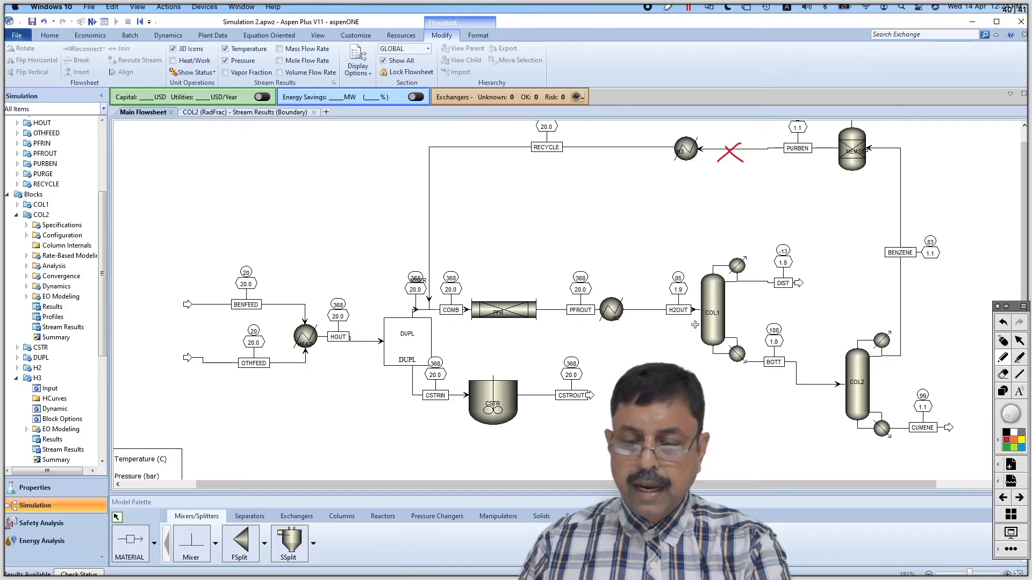
{"action": "mouse_move", "coordinate": [714, 321]}
{"action": "left_mouse_down"}
{"action": "mouse_move", "coordinate": [773, 360]}
{"action": "mouse_move", "coordinate": [927, 345]}
{"action": "left_mouse_up"}
{"action": "mouse_move", "coordinate": [779, 373]}
{"action": "left_mouse_down"}
{"action": "mouse_move", "coordinate": [852, 421]}
{"action": "mouse_move", "coordinate": [921, 433]}
{"action": "left_mouse_up"}
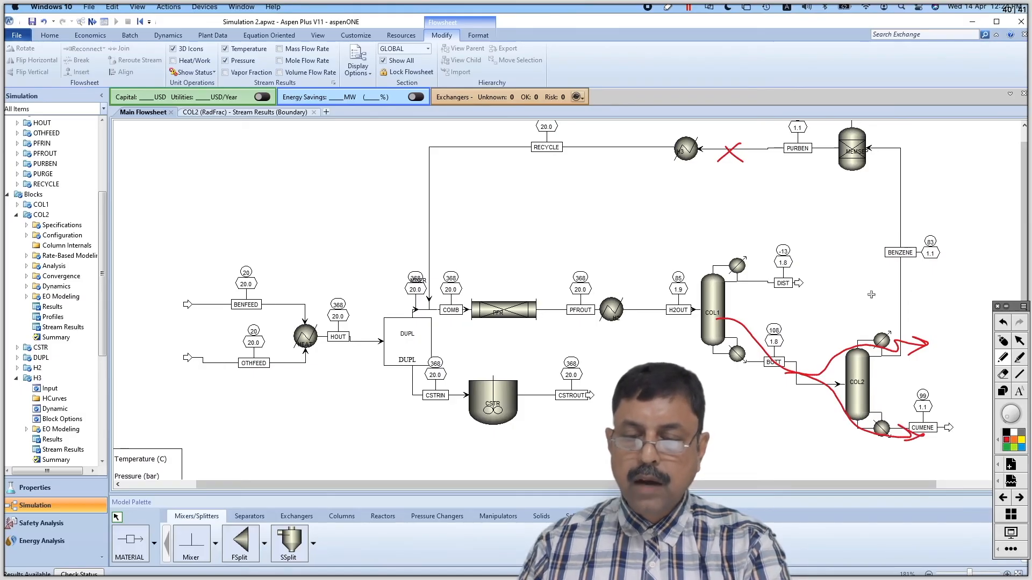
{"action": "left_click", "coordinate": [1004, 375]}
{"action": "left_click_drag", "start_coordinate": [730, 150], "coordinate": [722, 166]}
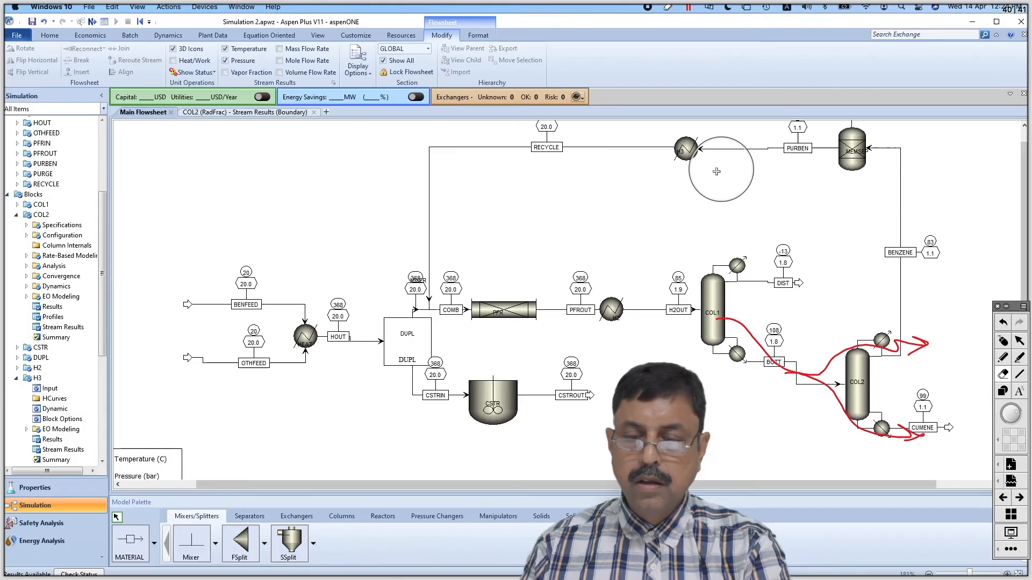
Trace the benzene recycle loop from COL2 through MEMSEP and H3, and the path from BENFEED to CUMENE, with the annotation pen
{"action": "left_click", "coordinate": [1003, 357]}
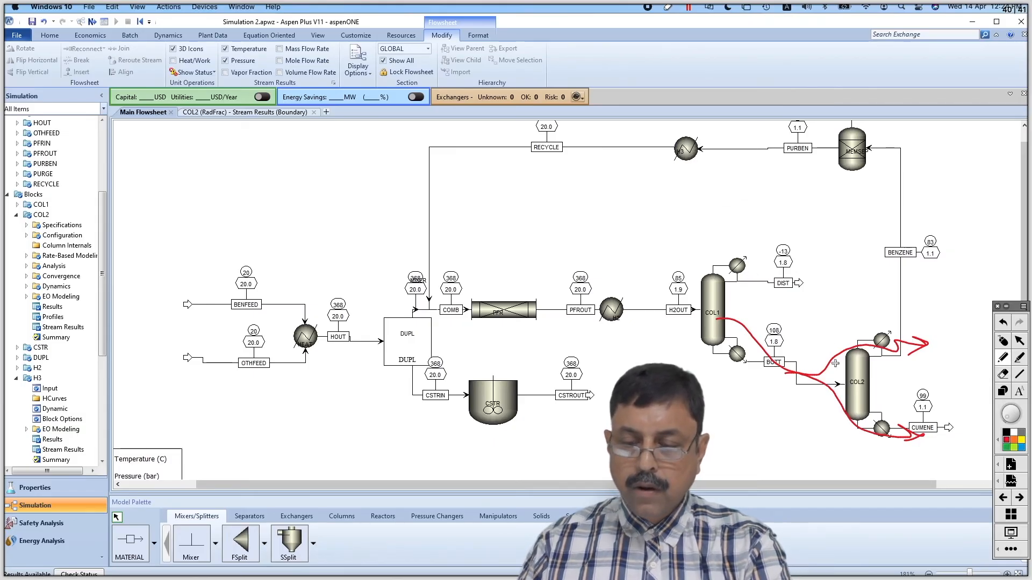
{"action": "mouse_move", "coordinate": [835, 364]}
{"action": "left_mouse_down"}
{"action": "mouse_move", "coordinate": [884, 329]}
{"action": "mouse_move", "coordinate": [902, 234]}
{"action": "mouse_move", "coordinate": [780, 148]}
{"action": "mouse_move", "coordinate": [544, 150]}
{"action": "mouse_move", "coordinate": [448, 218]}
{"action": "mouse_move", "coordinate": [552, 283]}
{"action": "mouse_move", "coordinate": [699, 323]}
{"action": "mouse_move", "coordinate": [826, 272]}
{"action": "mouse_move", "coordinate": [706, 197]}
{"action": "left_mouse_up"}
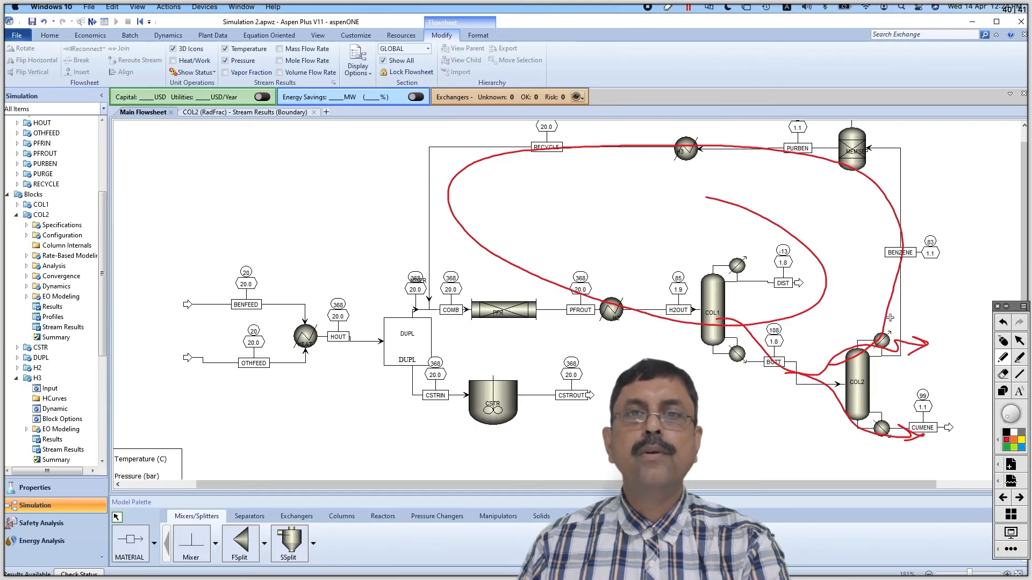
{"action": "mouse_move", "coordinate": [197, 316]}
{"action": "left_mouse_down"}
{"action": "mouse_move", "coordinate": [250, 306]}
{"action": "mouse_move", "coordinate": [340, 344]}
{"action": "mouse_move", "coordinate": [407, 327]}
{"action": "mouse_move", "coordinate": [539, 322]}
{"action": "mouse_move", "coordinate": [695, 344]}
{"action": "left_mouse_up"}
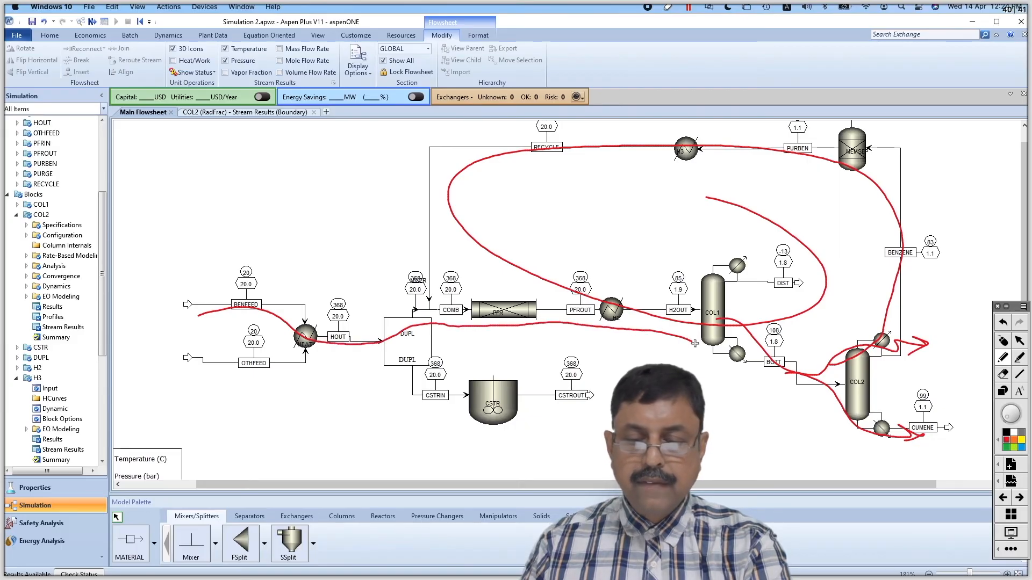
{"action": "mouse_move", "coordinate": [764, 367]}
{"action": "left_mouse_down"}
{"action": "mouse_move", "coordinate": [956, 457]}
{"action": "mouse_move", "coordinate": [919, 465]}
{"action": "left_mouse_up"}
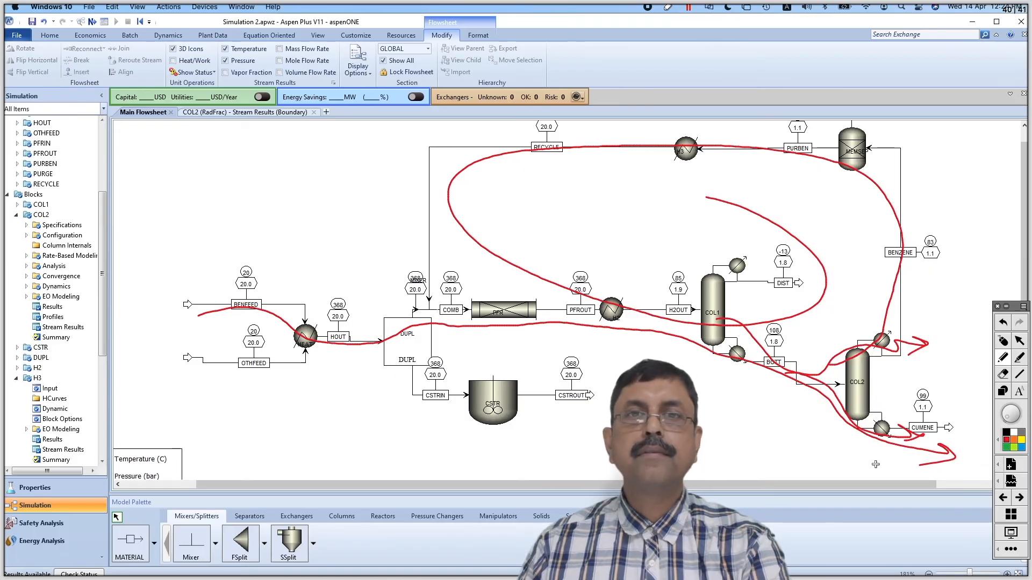
Retrace the BENFEED-to-CUMENE path with more strokes, mark BENFEED's inlet with an arrow, and draw a second recycle loop
{"action": "mouse_move", "coordinate": [186, 308]}
{"action": "left_mouse_down"}
{"action": "mouse_move", "coordinate": [239, 306]}
{"action": "mouse_move", "coordinate": [337, 341]}
{"action": "mouse_move", "coordinate": [580, 325]}
{"action": "mouse_move", "coordinate": [714, 341]}
{"action": "mouse_move", "coordinate": [911, 453]}
{"action": "mouse_move", "coordinate": [957, 460]}
{"action": "left_mouse_up"}
{"action": "mouse_move", "coordinate": [944, 445]}
{"action": "left_mouse_down"}
{"action": "mouse_move", "coordinate": [951, 462]}
{"action": "mouse_move", "coordinate": [934, 468]}
{"action": "left_mouse_up"}
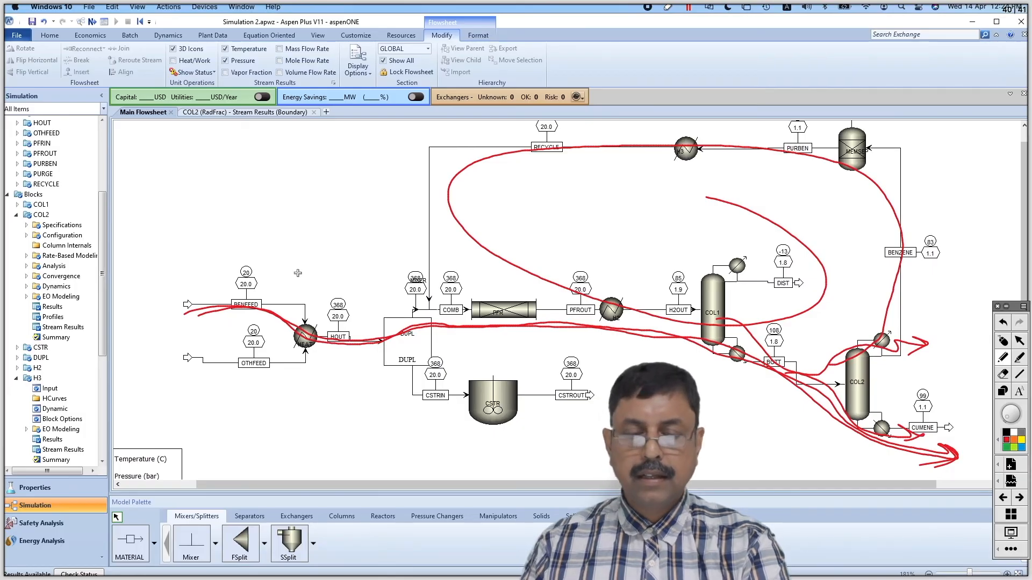
{"action": "mouse_move", "coordinate": [193, 313]}
{"action": "left_mouse_down"}
{"action": "mouse_move", "coordinate": [218, 306]}
{"action": "mouse_move", "coordinate": [369, 338]}
{"action": "mouse_move", "coordinate": [533, 335]}
{"action": "mouse_move", "coordinate": [715, 362]}
{"action": "mouse_move", "coordinate": [863, 445]}
{"action": "mouse_move", "coordinate": [971, 478]}
{"action": "left_mouse_up"}
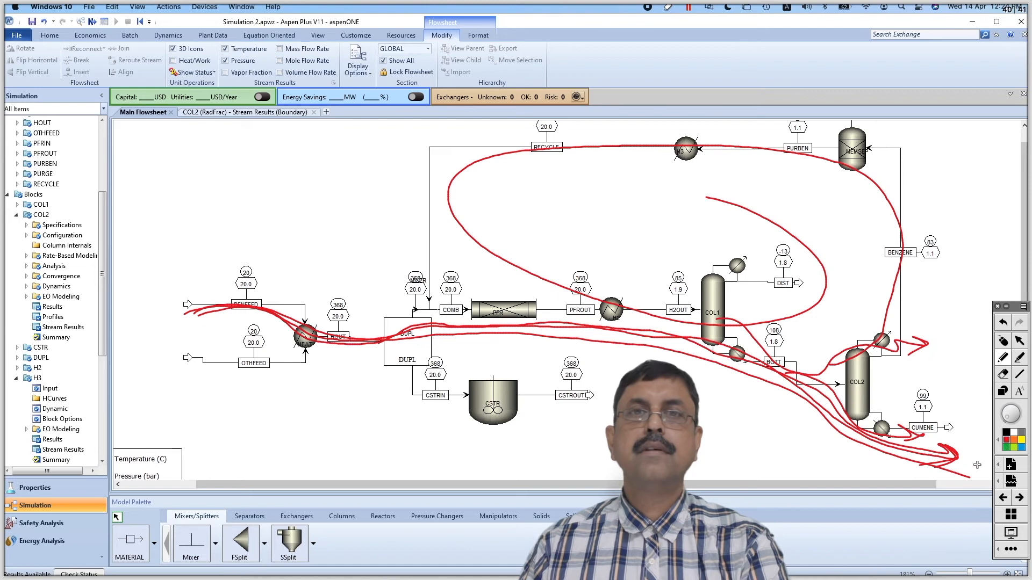
{"action": "left_click_drag", "start_coordinate": [181, 272], "coordinate": [185, 309]}
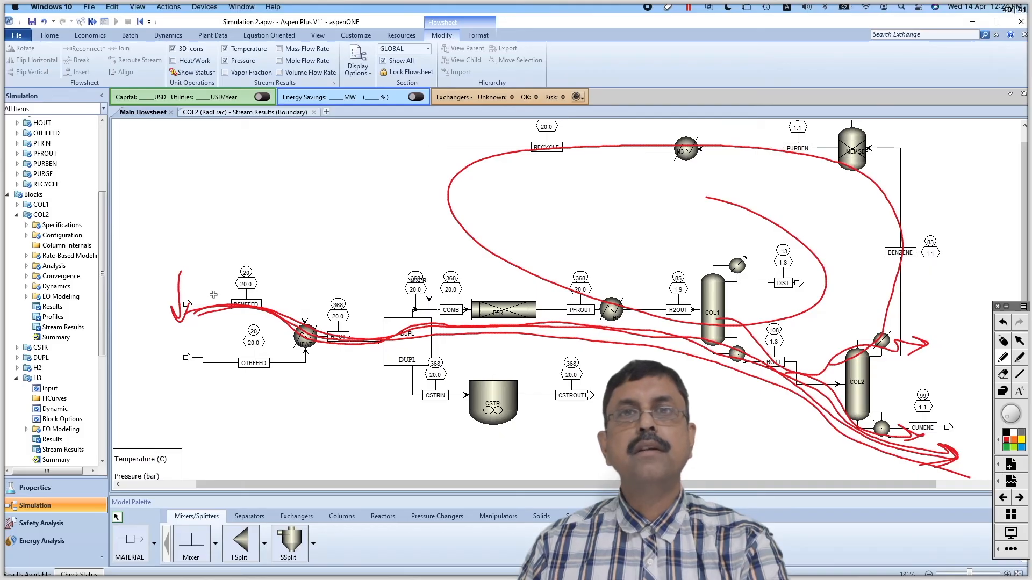
{"action": "left_click_drag", "start_coordinate": [554, 270], "coordinate": [769, 364]}
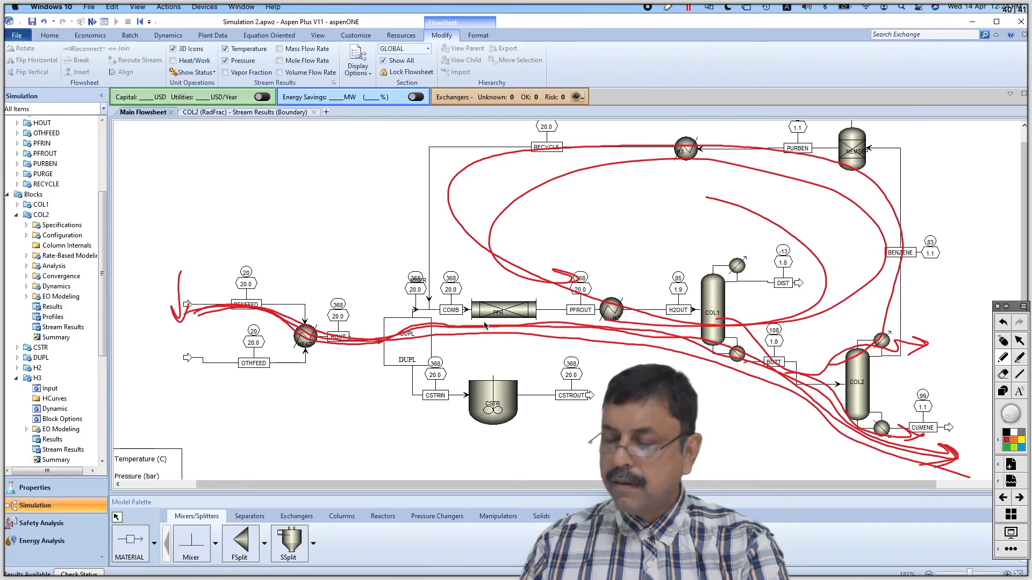
{"action": "left_click_drag", "start_coordinate": [204, 301], "coordinate": [160, 321]}
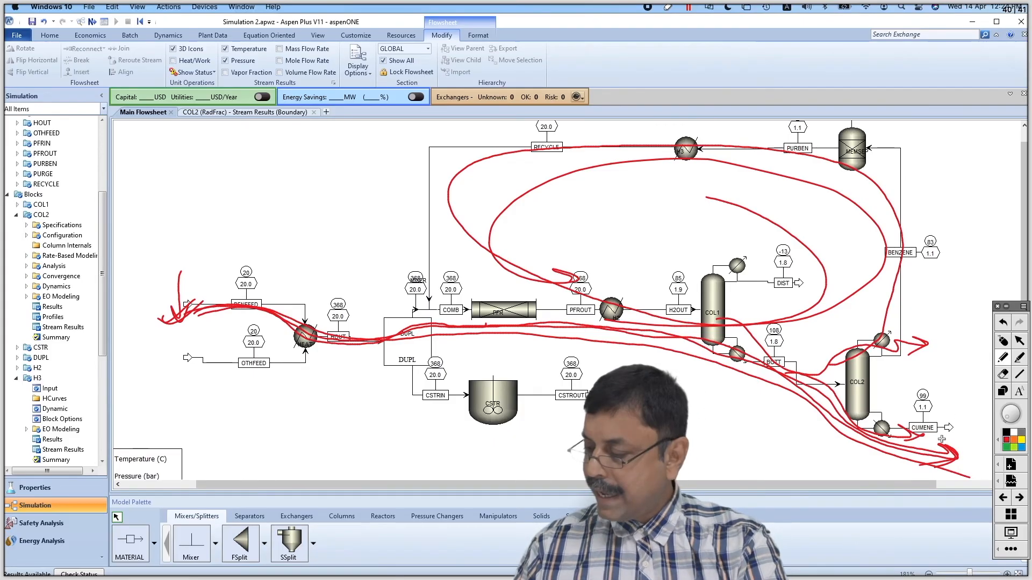
Mark the CUMENE product outlet and circle BENFEED with an arrow at its inlet using the annotation pen
{"action": "left_click_drag", "start_coordinate": [939, 414], "coordinate": [961, 400]}
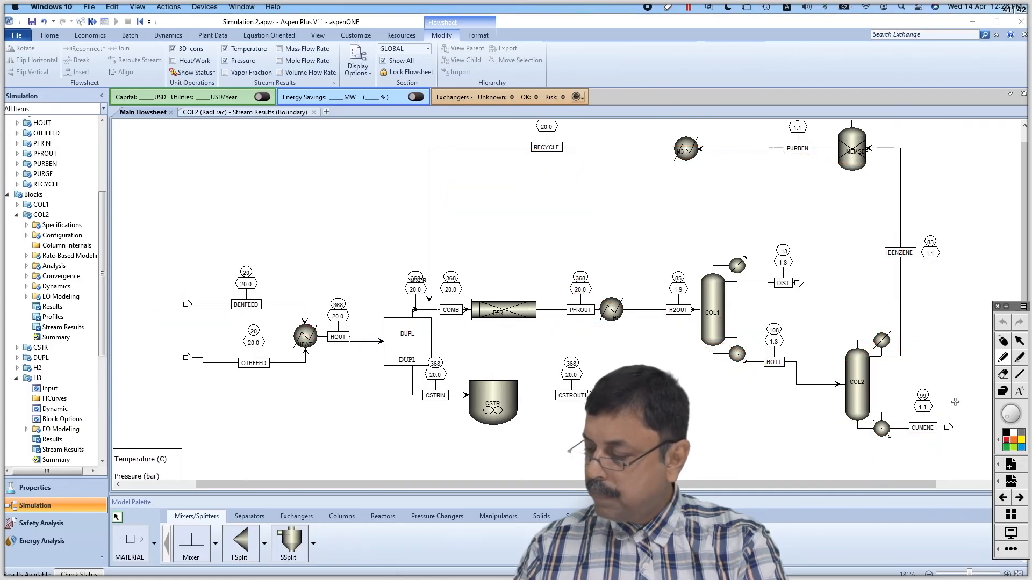
{"action": "left_click_drag", "start_coordinate": [955, 403], "coordinate": [938, 440]}
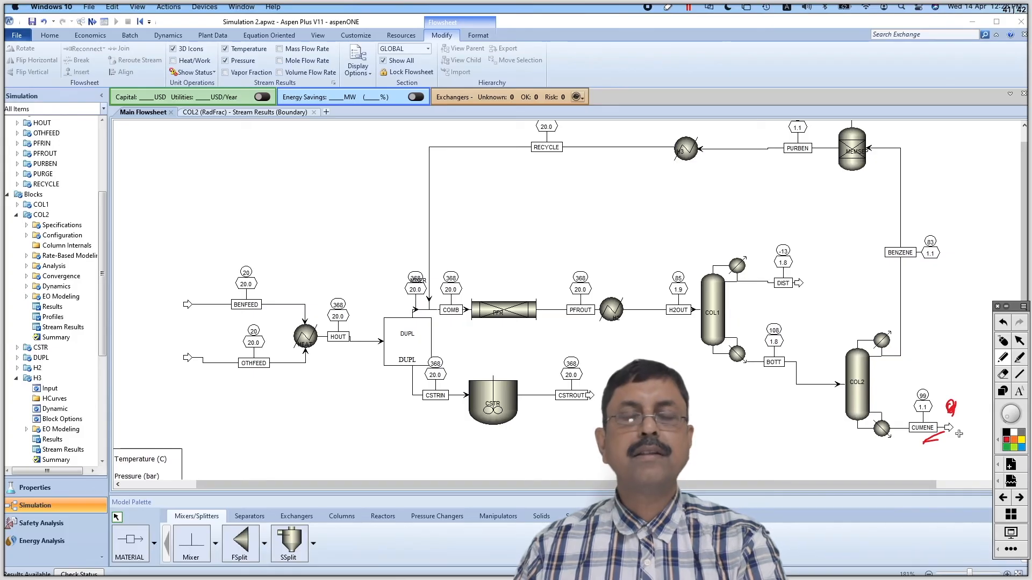
{"action": "left_click_drag", "start_coordinate": [173, 295], "coordinate": [210, 291]}
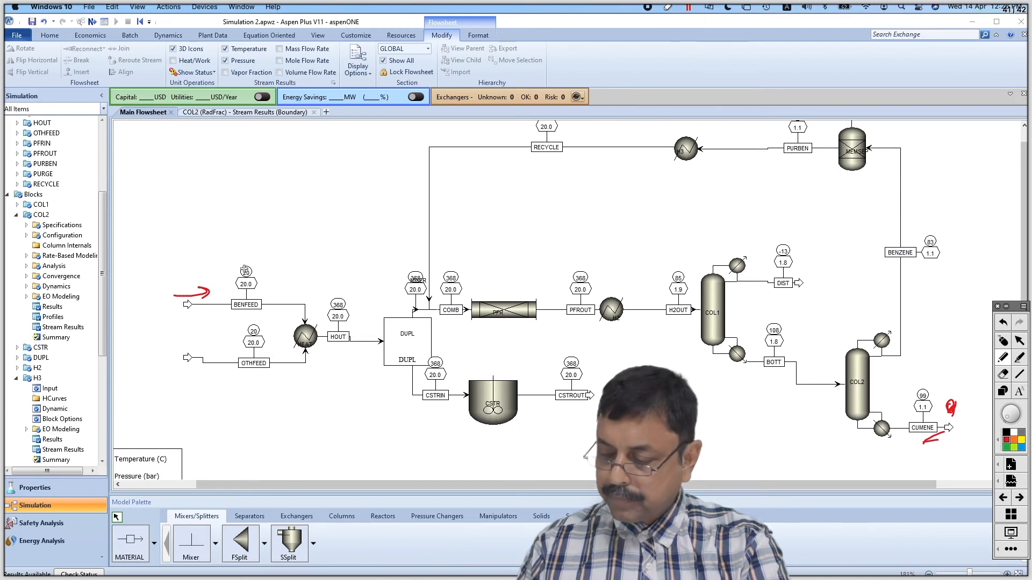
{"action": "mouse_move", "coordinate": [246, 259]}
{"action": "left_mouse_down"}
{"action": "mouse_move", "coordinate": [227, 272]}
{"action": "mouse_move", "coordinate": [239, 332]}
{"action": "mouse_move", "coordinate": [270, 319]}
{"action": "mouse_move", "coordinate": [261, 269]}
{"action": "mouse_move", "coordinate": [234, 260]}
{"action": "left_mouse_up"}
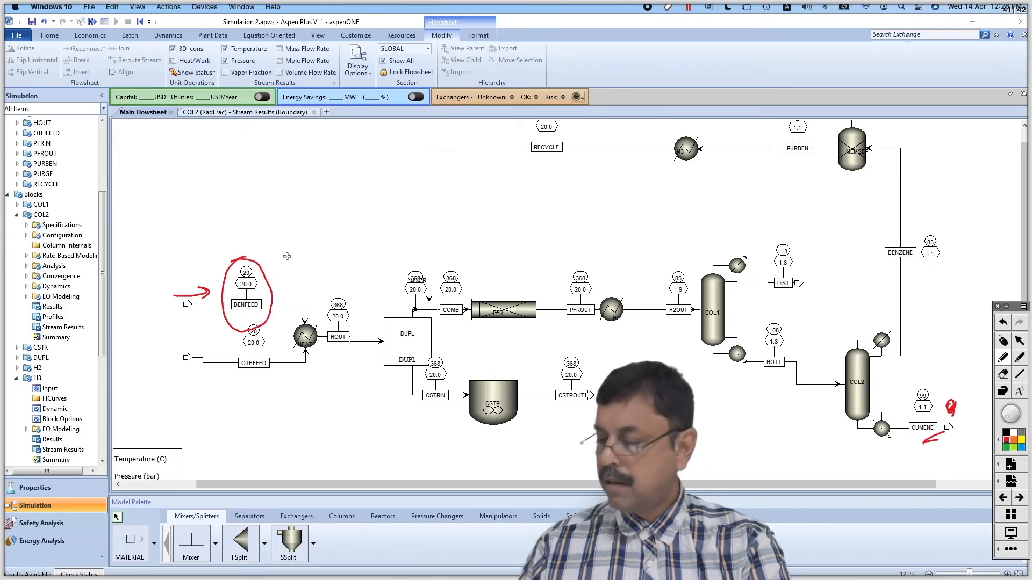
{"action": "mouse_move", "coordinate": [932, 445]}
{"action": "left_mouse_down"}
{"action": "mouse_move", "coordinate": [915, 445]}
{"action": "mouse_move", "coordinate": [941, 439]}
{"action": "left_mouse_up"}
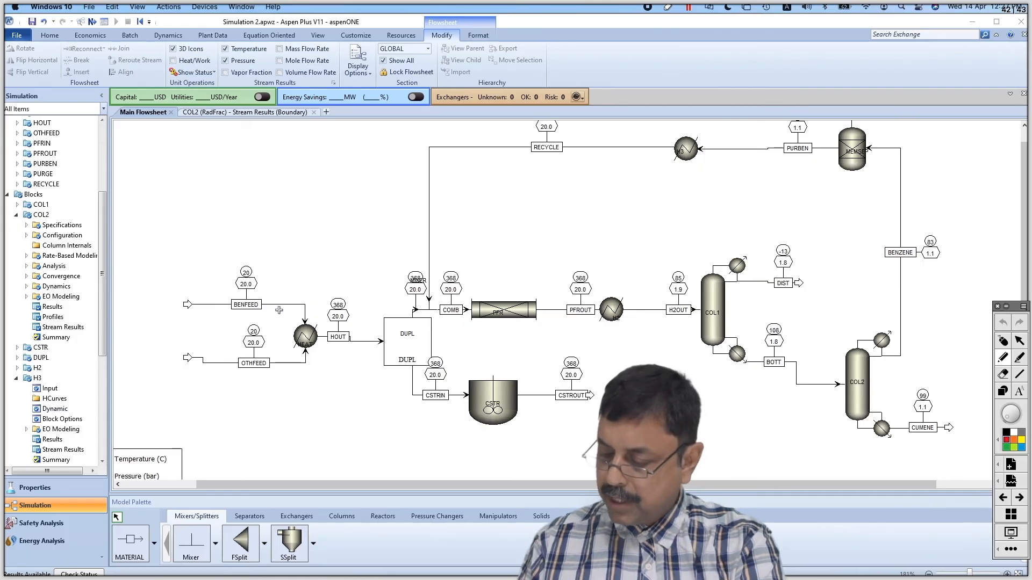
Write "Sensitivity Ana" above the flowsheet, draw an arrow at BENFEED, and put a circled question mark at CUMENE
{"action": "mouse_move", "coordinate": [224, 147]}
{"action": "left_mouse_down"}
{"action": "mouse_move", "coordinate": [211, 158]}
{"action": "mouse_move", "coordinate": [277, 168]}
{"action": "mouse_move", "coordinate": [299, 151]}
{"action": "mouse_move", "coordinate": [378, 152]}
{"action": "mouse_move", "coordinate": [424, 139]}
{"action": "mouse_move", "coordinate": [385, 162]}
{"action": "left_mouse_up"}
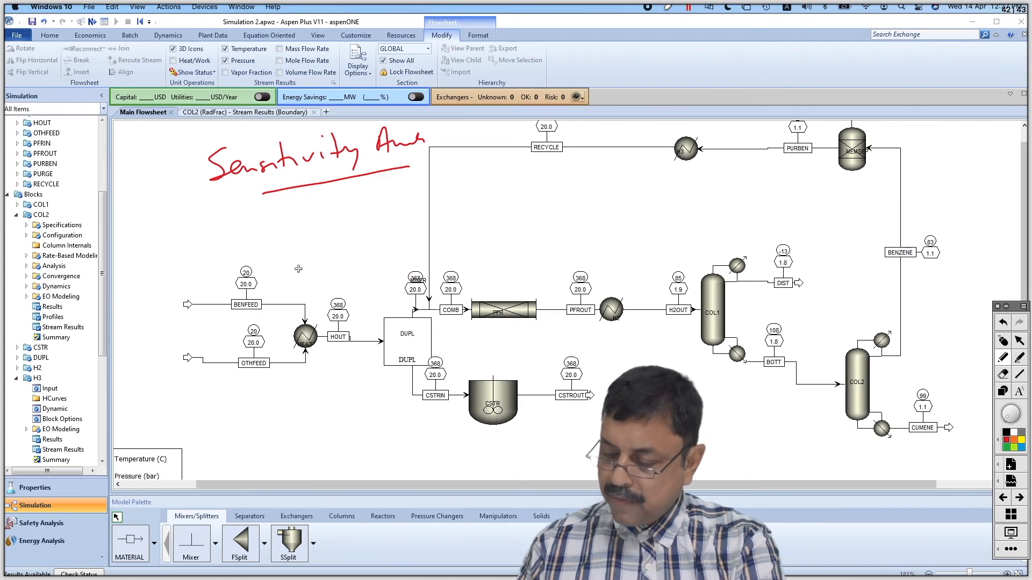
{"action": "mouse_move", "coordinate": [207, 265]}
{"action": "left_mouse_down"}
{"action": "mouse_move", "coordinate": [253, 260]}
{"action": "mouse_move", "coordinate": [255, 272]}
{"action": "left_mouse_up"}
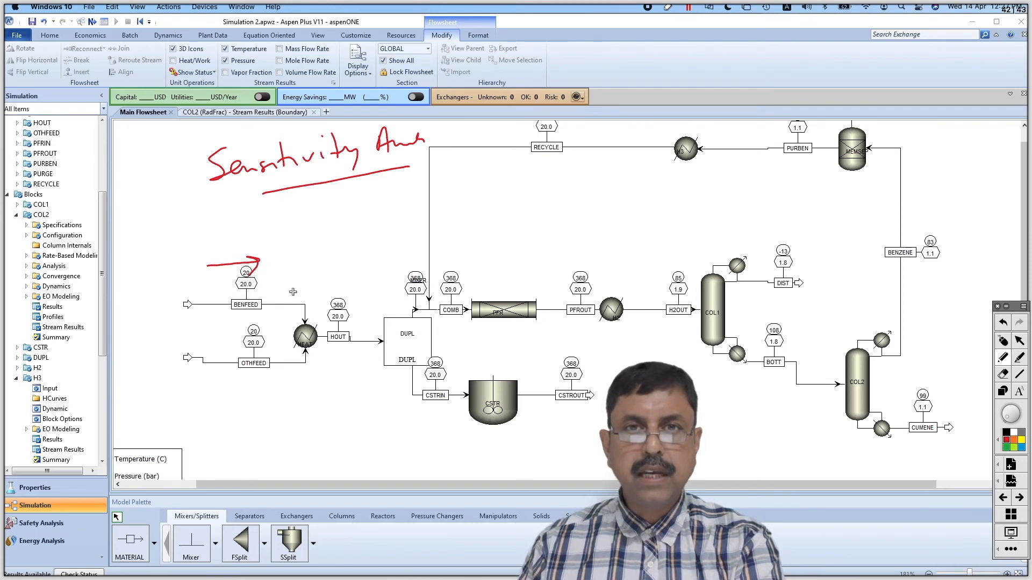
{"action": "mouse_move", "coordinate": [956, 406]}
{"action": "left_mouse_down"}
{"action": "mouse_move", "coordinate": [965, 402]}
{"action": "mouse_move", "coordinate": [959, 433]}
{"action": "mouse_move", "coordinate": [942, 445]}
{"action": "mouse_move", "coordinate": [957, 396]}
{"action": "left_mouse_up"}
{"action": "left_click", "coordinate": [960, 442]}
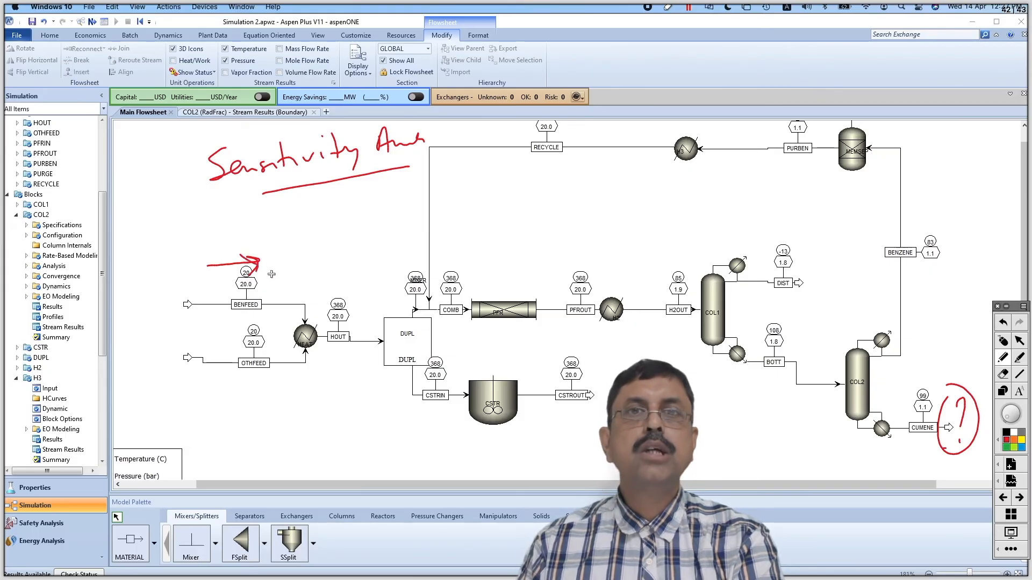
Sketch case 1 with trial feed flows of 200 and 300 leading to unknown results, and clear the annotations
{"action": "mouse_move", "coordinate": [308, 230]}
{"action": "left_mouse_down"}
{"action": "mouse_move", "coordinate": [341, 269]}
{"action": "mouse_move", "coordinate": [404, 278]}
{"action": "mouse_move", "coordinate": [425, 264]}
{"action": "mouse_move", "coordinate": [499, 256]}
{"action": "mouse_move", "coordinate": [522, 239]}
{"action": "mouse_move", "coordinate": [527, 261]}
{"action": "left_mouse_up"}
{"action": "left_click", "coordinate": [533, 285]}
{"action": "mouse_move", "coordinate": [337, 302]}
{"action": "left_mouse_down"}
{"action": "mouse_move", "coordinate": [344, 325]}
{"action": "mouse_move", "coordinate": [538, 298]}
{"action": "left_mouse_up"}
{"action": "left_click_drag", "start_coordinate": [355, 356], "coordinate": [395, 349]}
{"action": "left_click_drag", "start_coordinate": [432, 344], "coordinate": [454, 342]}
{"action": "left_click_drag", "start_coordinate": [549, 337], "coordinate": [554, 337]}
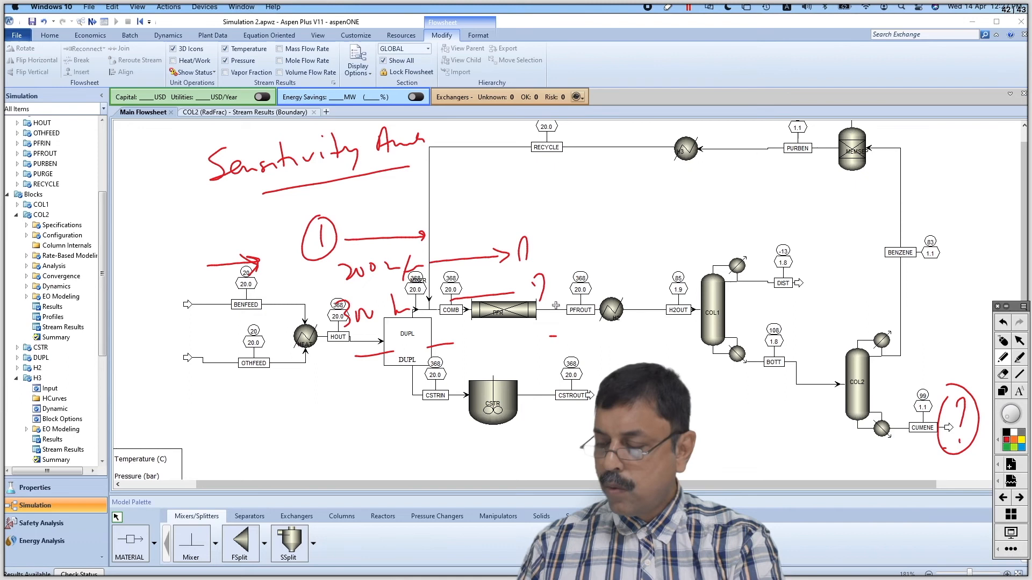
{"action": "left_click_drag", "start_coordinate": [459, 278], "coordinate": [462, 233]}
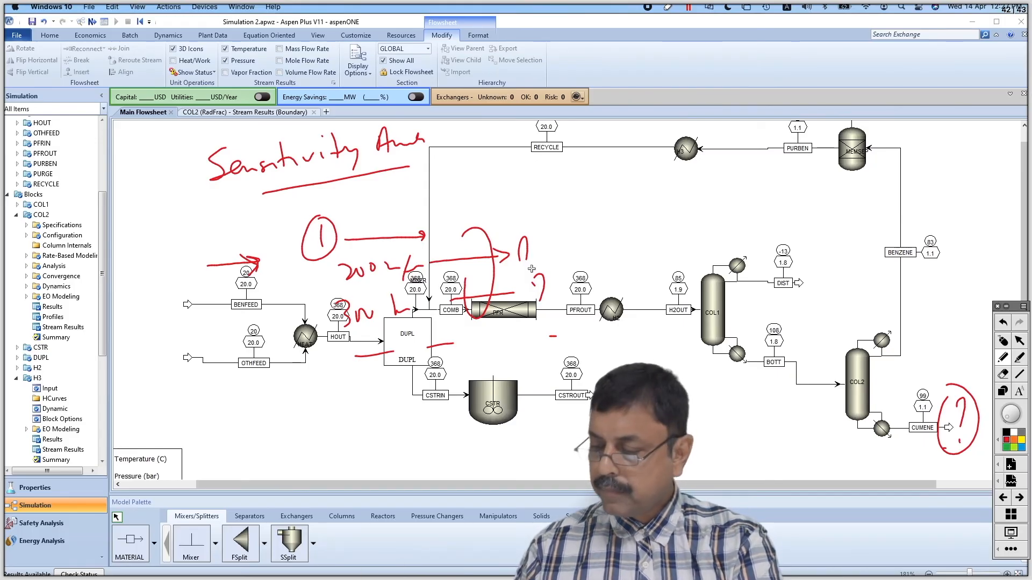
{"action": "left_click", "coordinate": [1012, 338]}
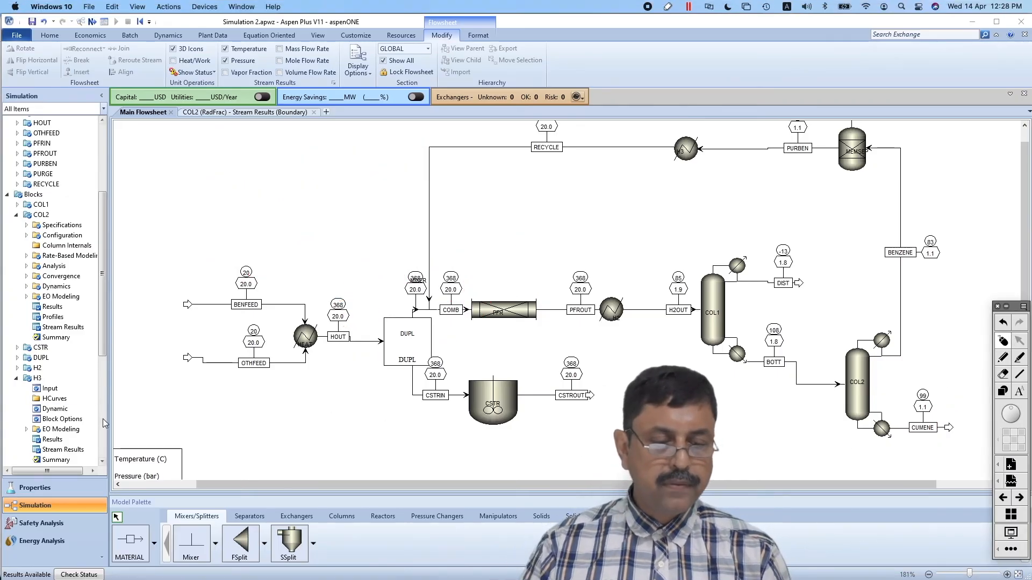
Create a new sensitivity analysis with the ID S-1 under Model Analysis Tools
{"action": "scroll", "coordinate": [106, 421], "scroll_direction": "down", "scroll_amount": 7}
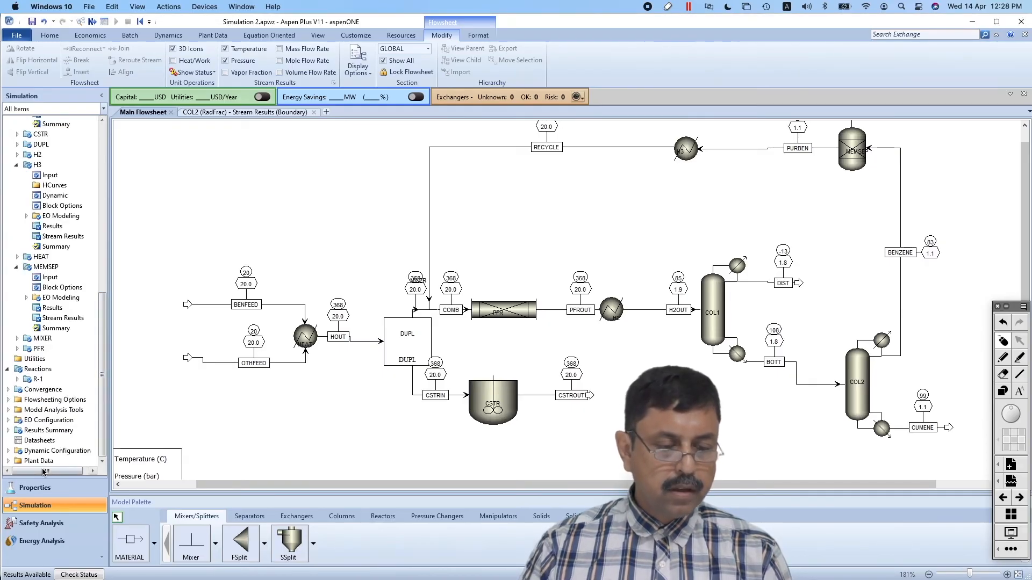
{"action": "left_click", "coordinate": [9, 411]}
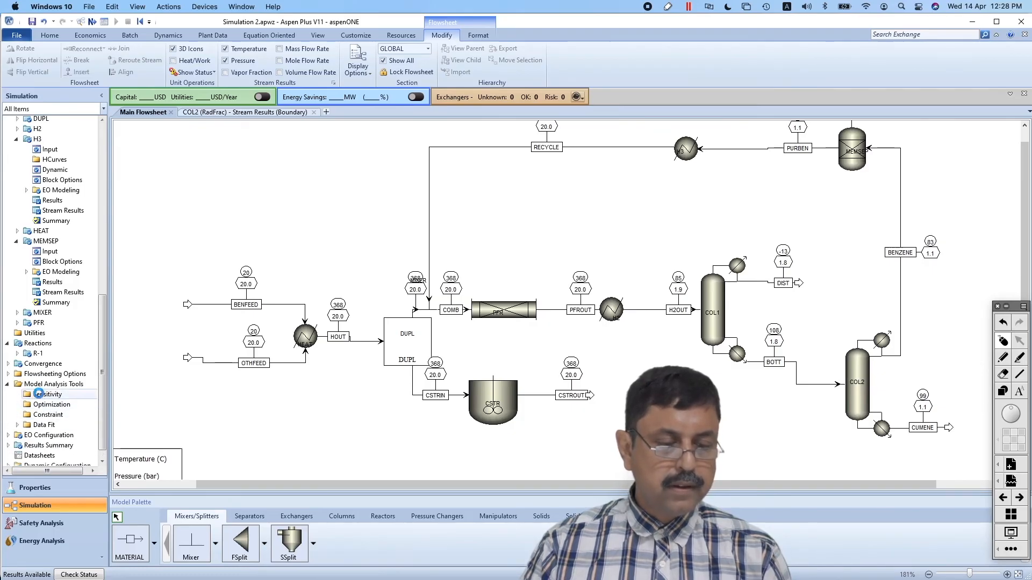
{"action": "left_click", "coordinate": [39, 395]}
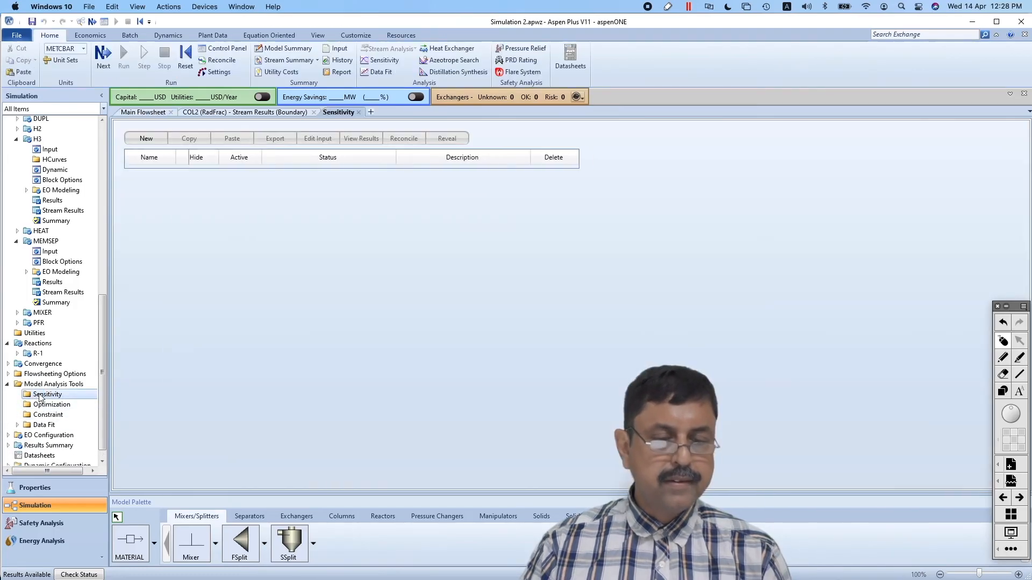
{"action": "left_click", "coordinate": [145, 139]}
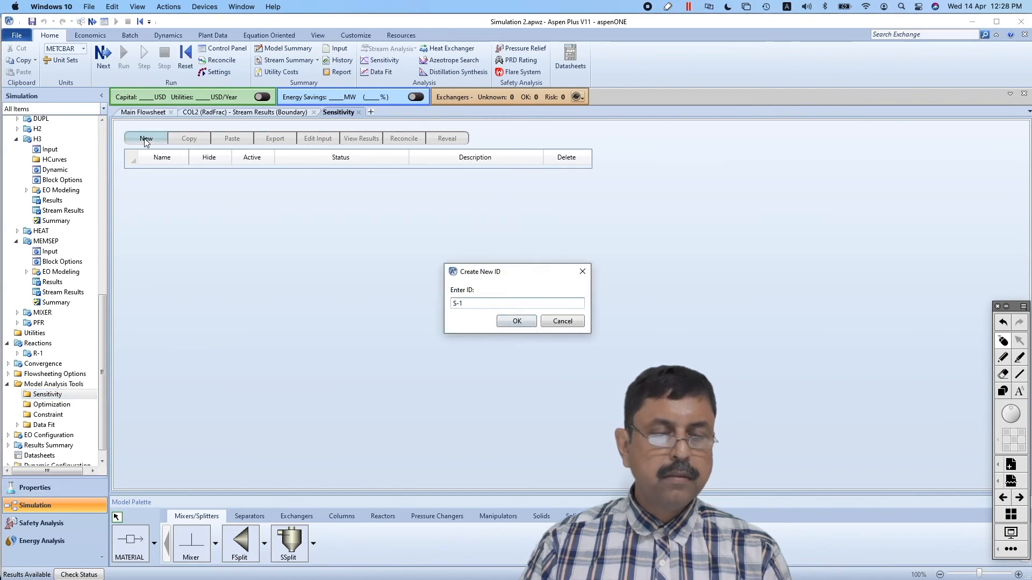
{"action": "left_click", "coordinate": [525, 323]}
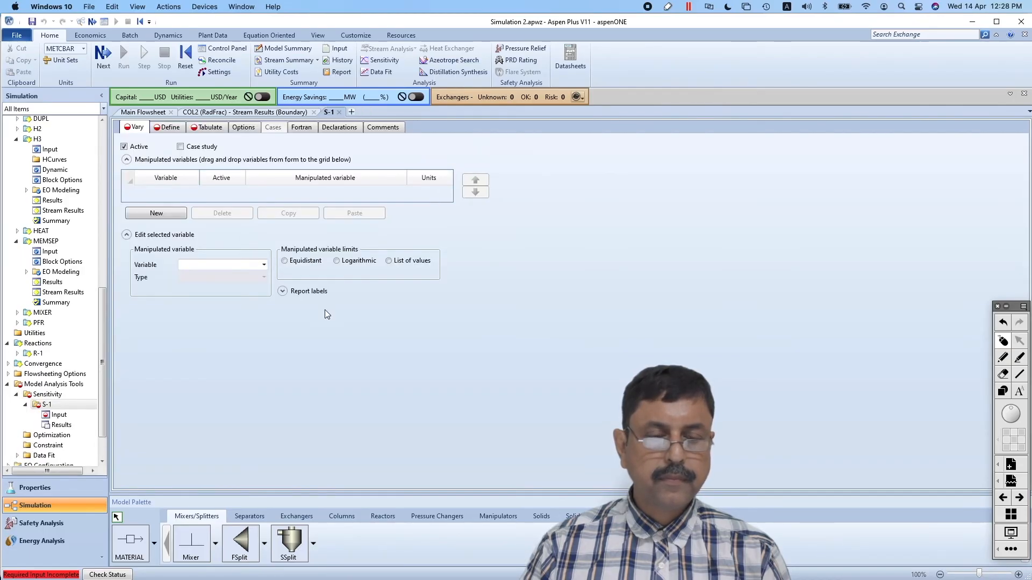
Add a manipulated variable of type Mole-Flow for component BENZENE in stream BENFEED
{"action": "left_click", "coordinate": [166, 213]}
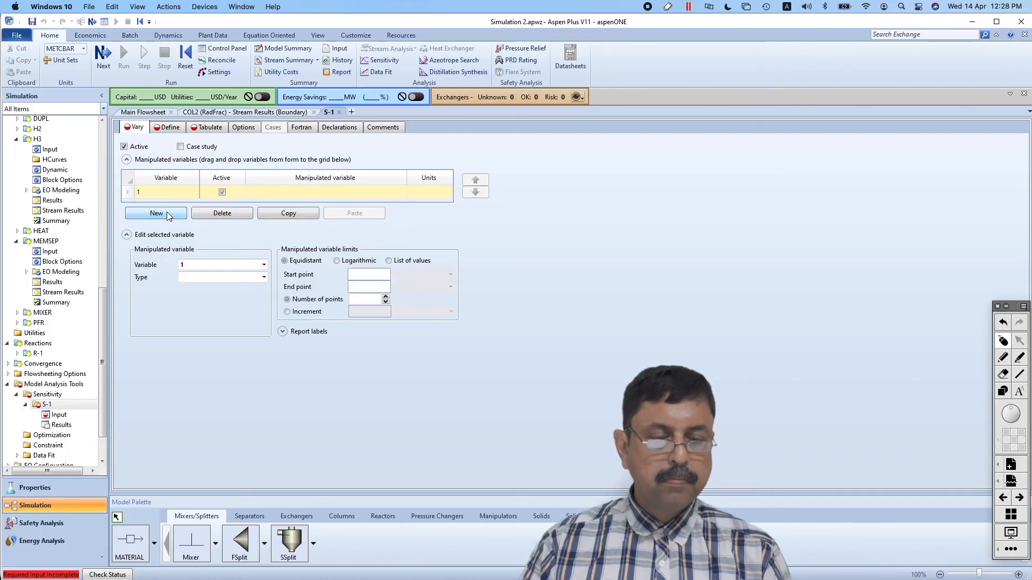
{"action": "left_click", "coordinate": [262, 277]}
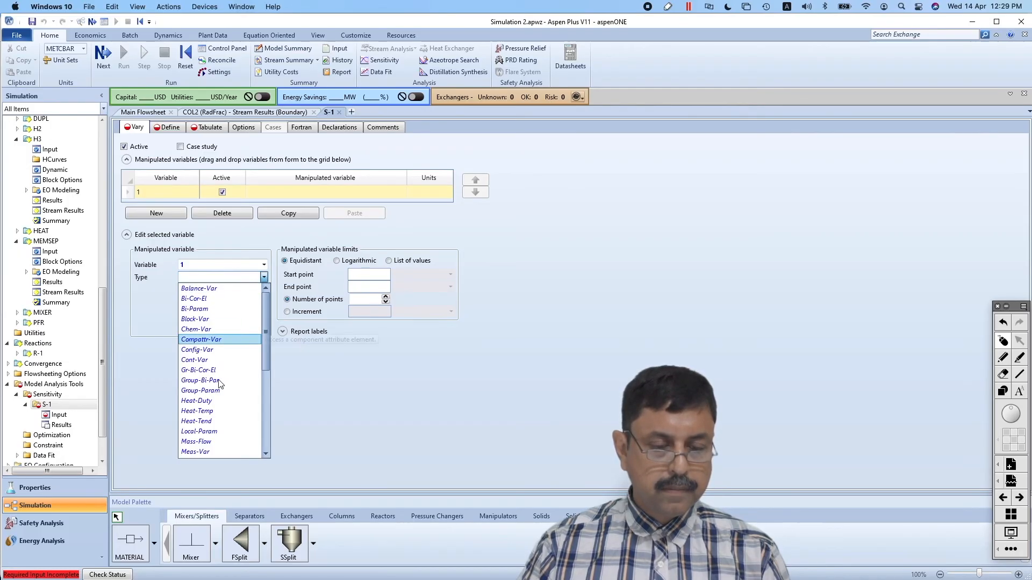
{"action": "left_click", "coordinate": [265, 388]}
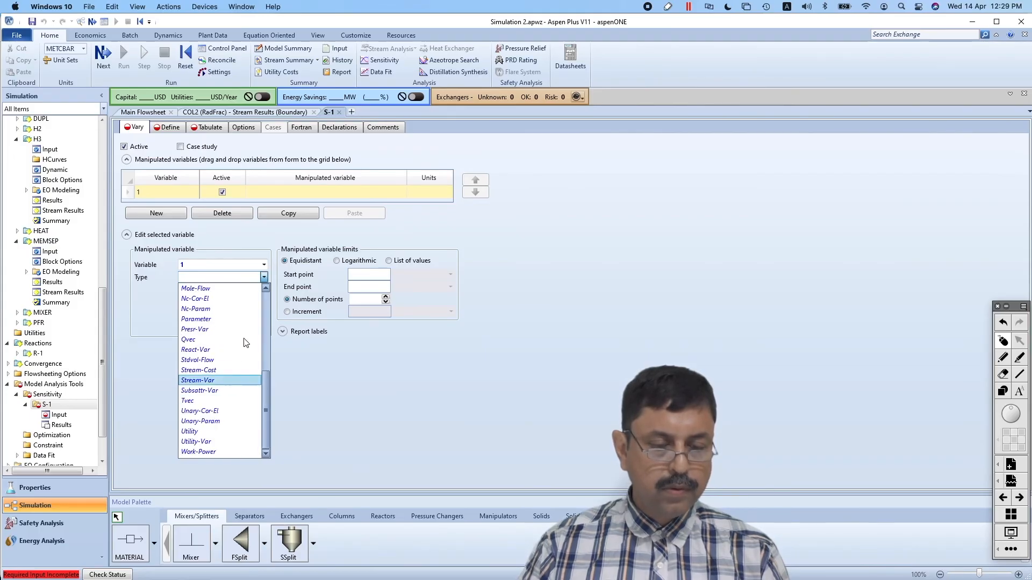
{"action": "left_click_drag", "start_coordinate": [265, 382], "coordinate": [266, 340]}
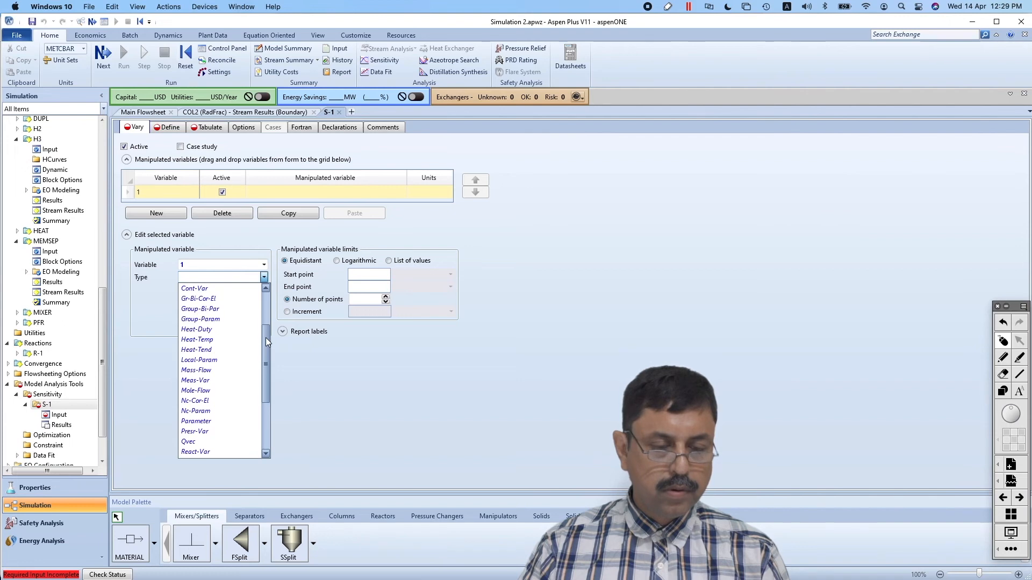
{"action": "left_click", "coordinate": [207, 391]}
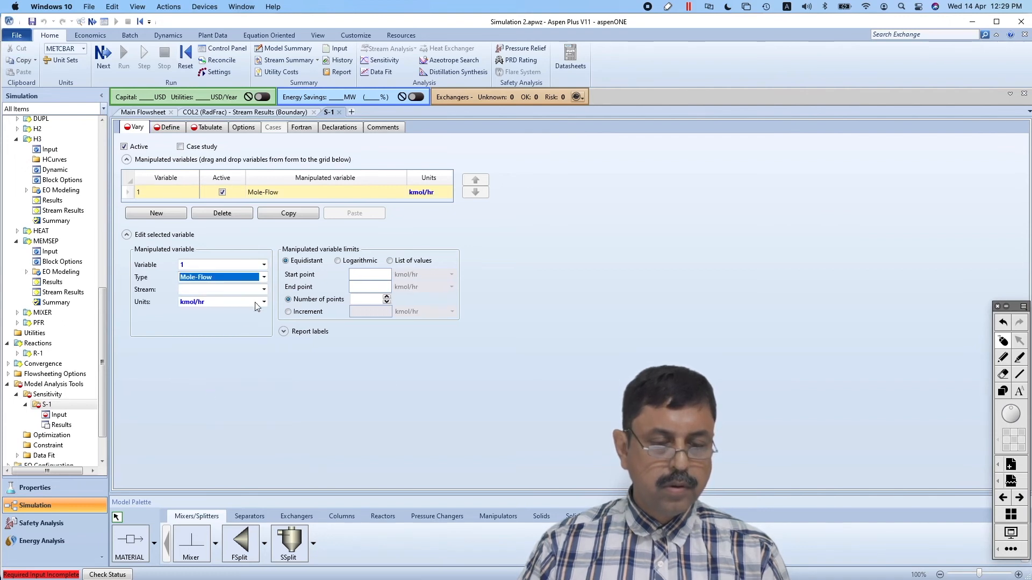
{"action": "left_click", "coordinate": [264, 290]}
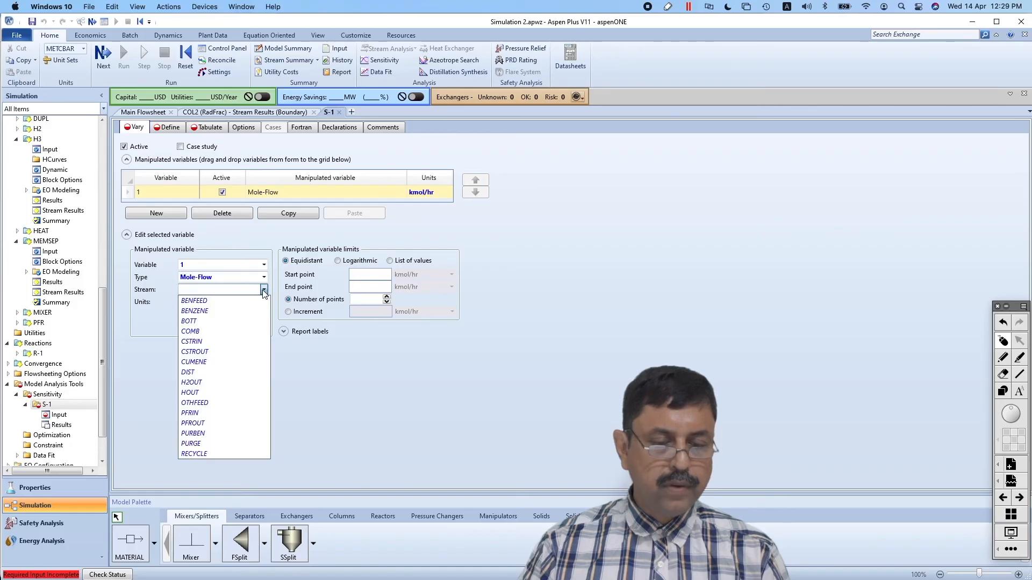
{"action": "left_click", "coordinate": [224, 301]}
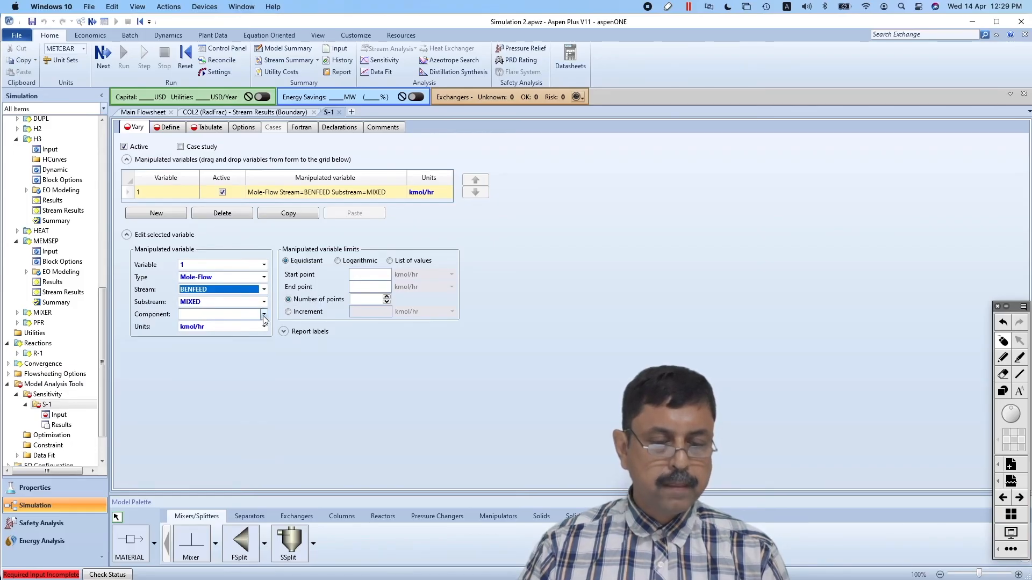
{"action": "left_click", "coordinate": [264, 314]}
{"action": "left_click", "coordinate": [238, 327]}
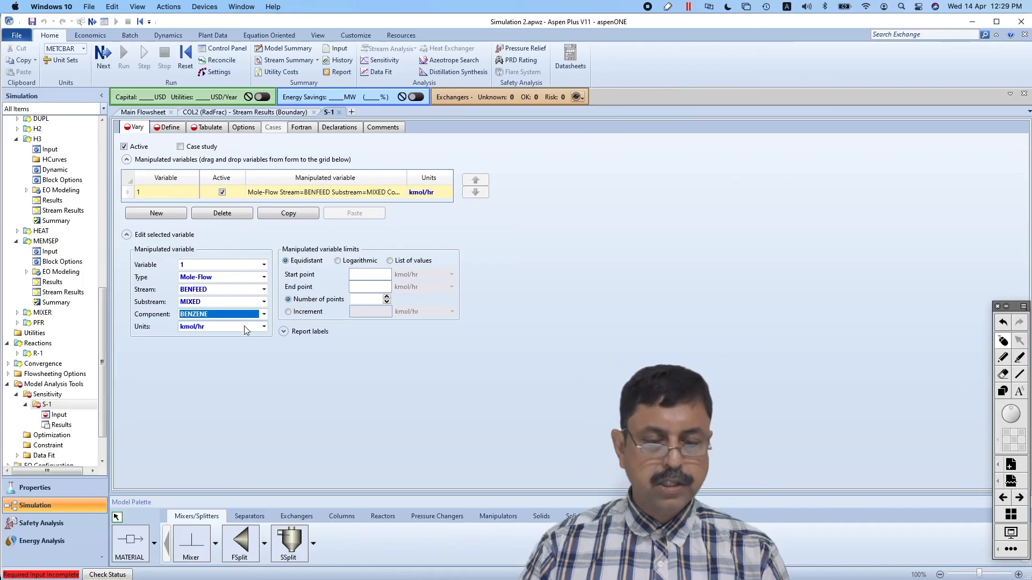
Set the equidistant limits of the manipulated variable from 250 to 500 kmol/hr with an increment of 10
{"action": "left_click", "coordinate": [365, 276]}
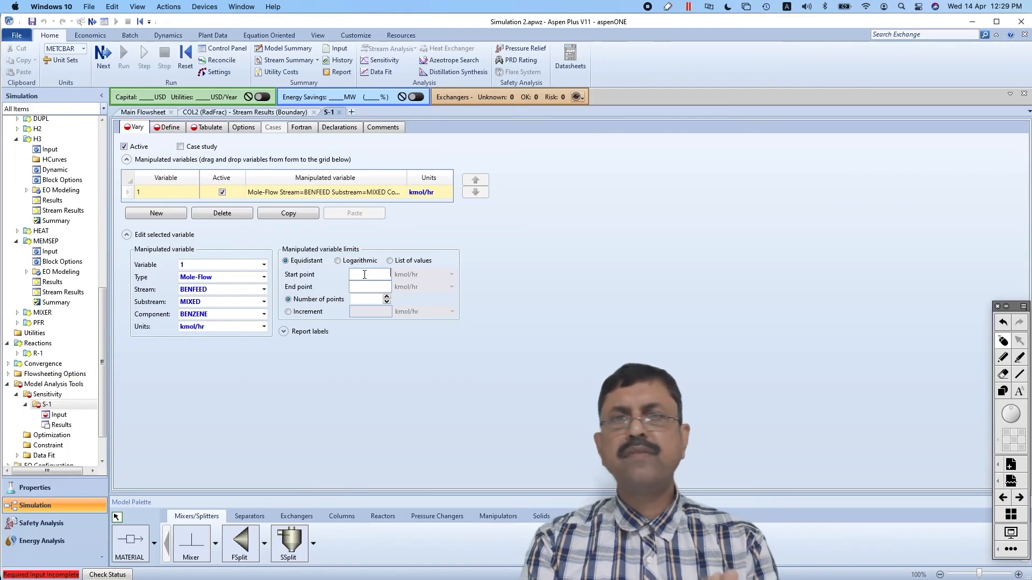
{"action": "type", "text": "50"}
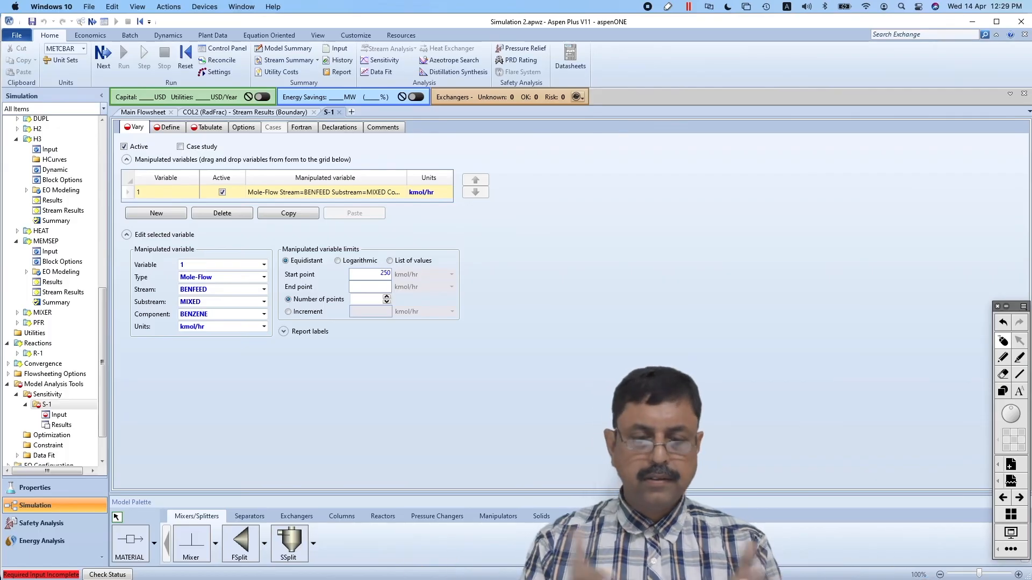
{"action": "left_click", "coordinate": [387, 287]}
{"action": "type", "text": "500"}
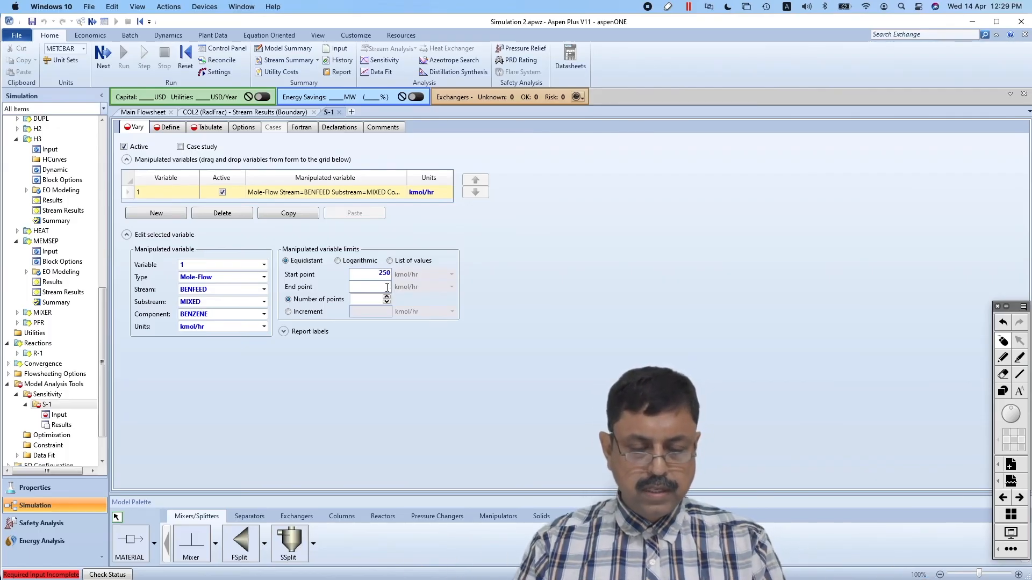
{"action": "left_click", "coordinate": [539, 306]}
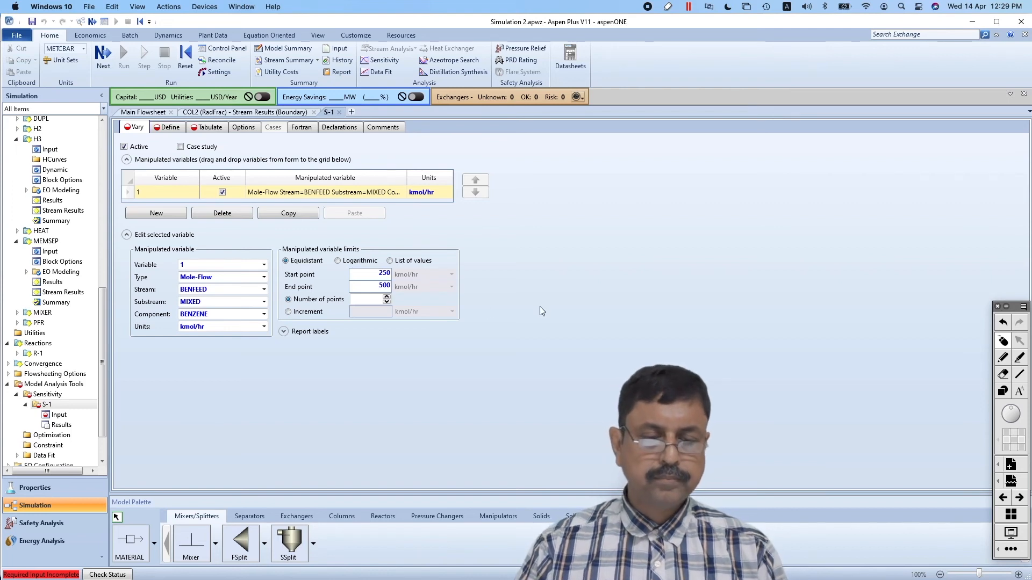
{"action": "left_click", "coordinate": [311, 311]}
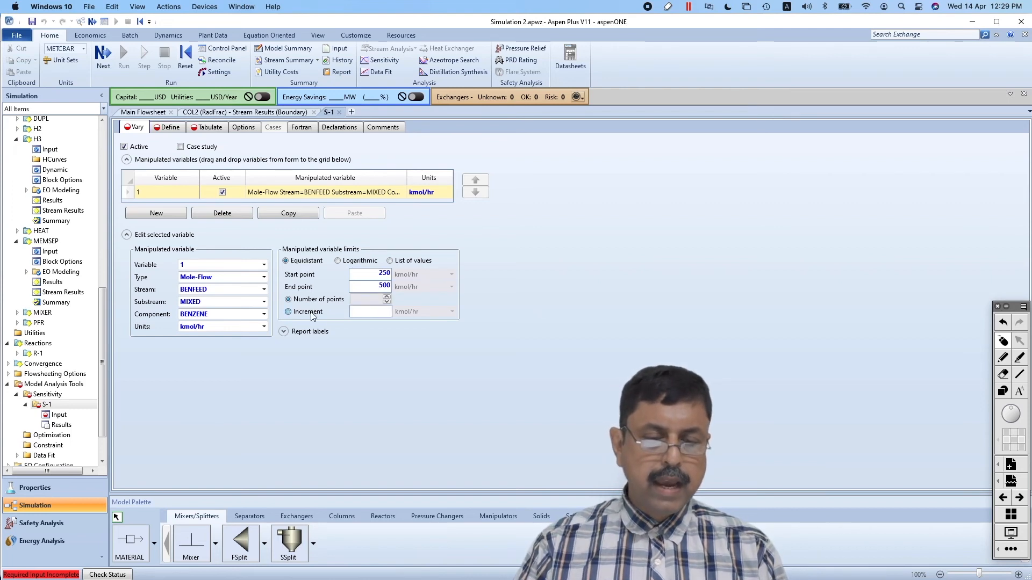
{"action": "left_click", "coordinate": [369, 315]}
{"action": "type", "text": "10"}
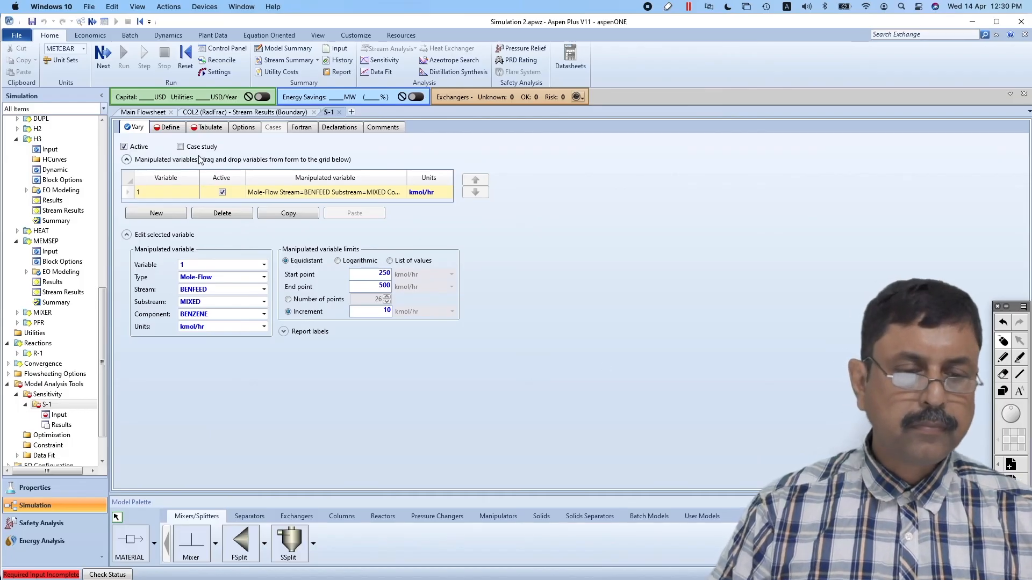
Create two sampled variables named CUMPUR and CUMFLOW in the definitions of S-1
{"action": "left_click", "coordinate": [170, 129]}
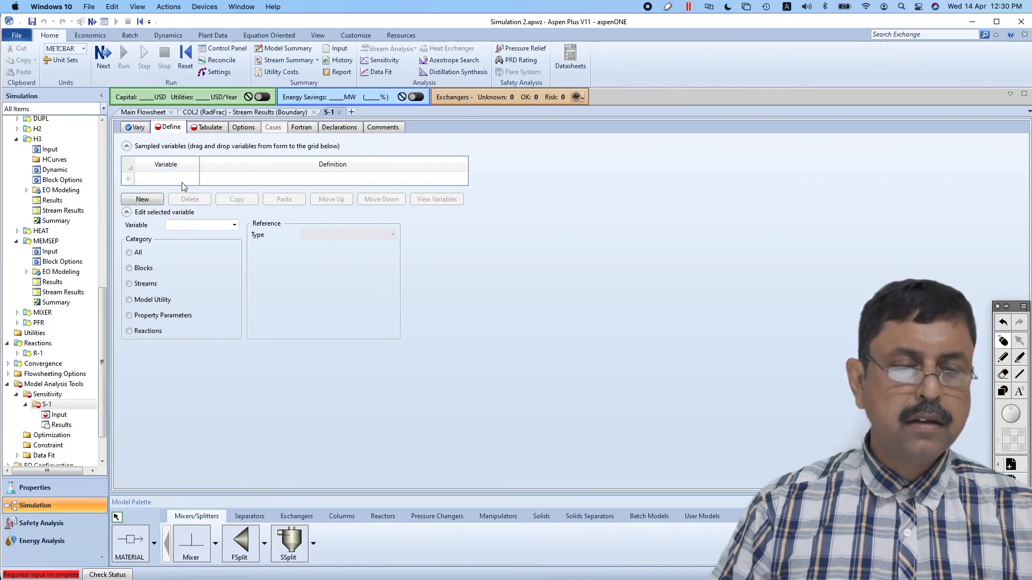
{"action": "left_click", "coordinate": [143, 199]}
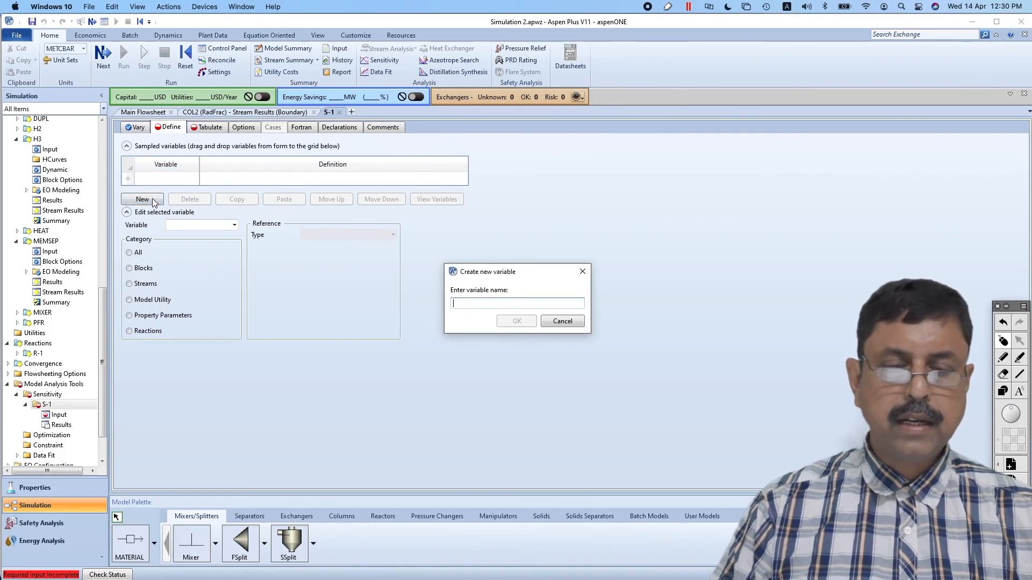
{"action": "type", "text": "CUM"}
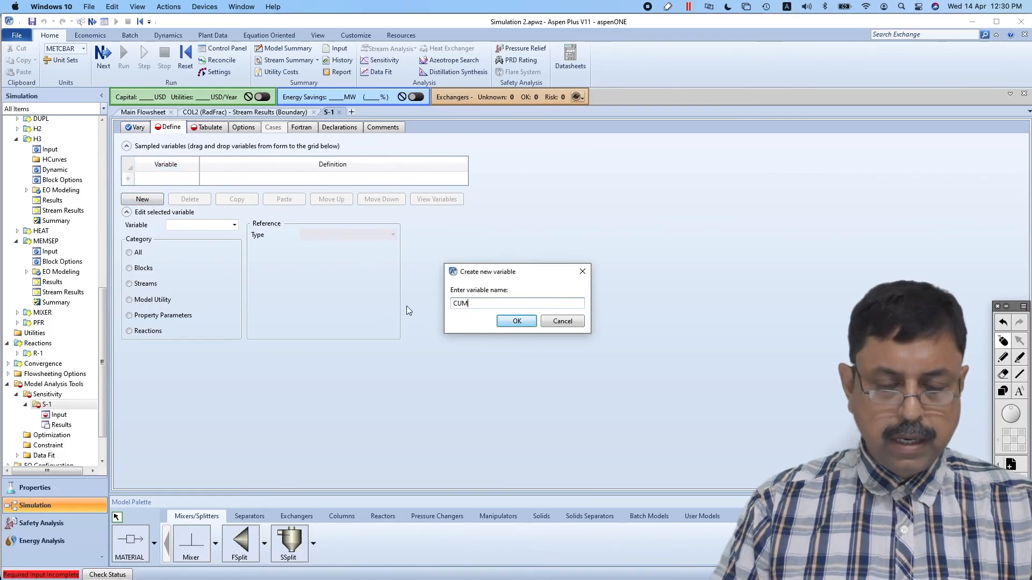
{"action": "type", "text": "PUR"}
{"action": "key", "text": "Return"}
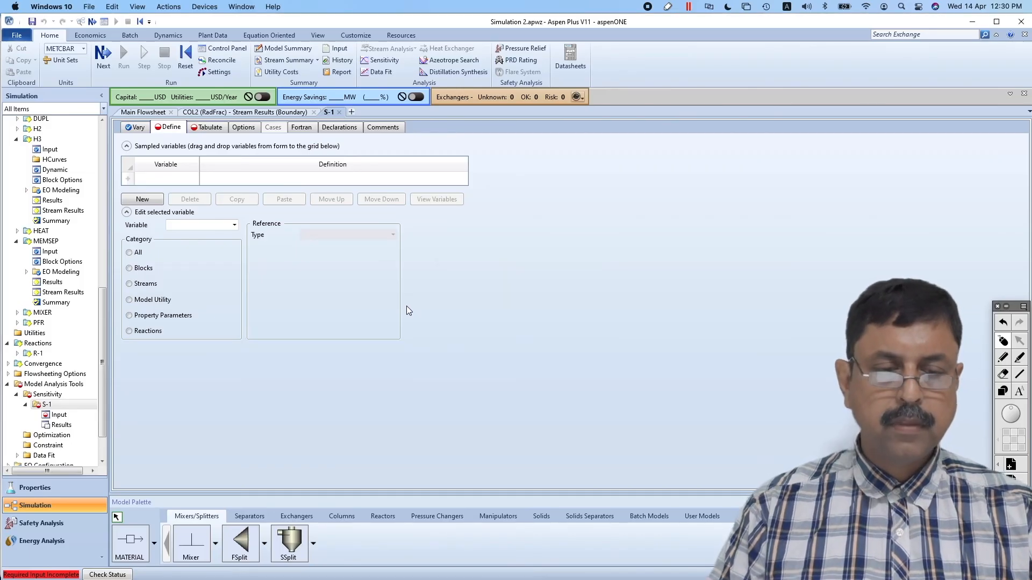
{"action": "left_click", "coordinate": [147, 194]}
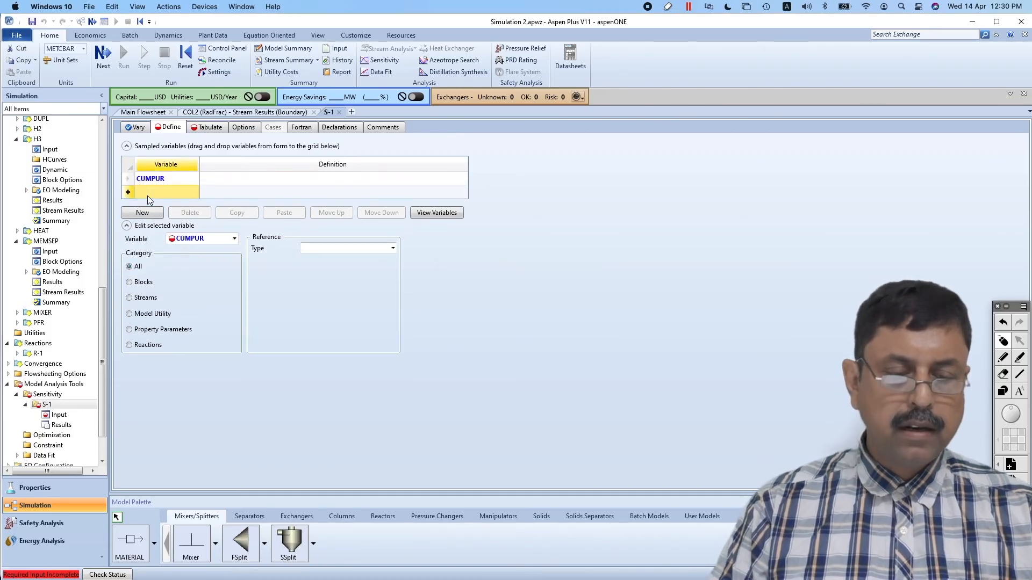
{"action": "type", "text": "CUM"}
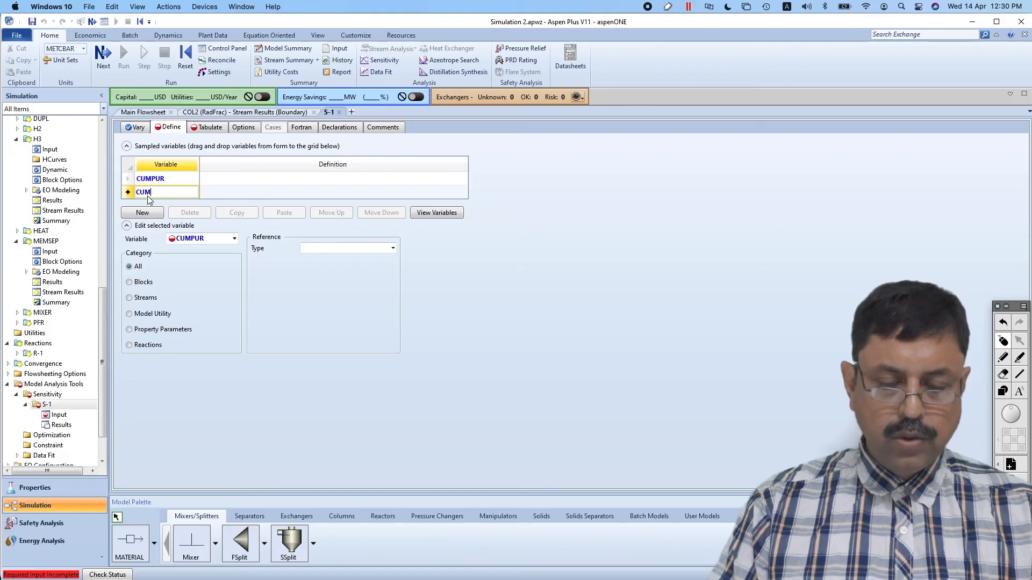
{"action": "type", "text": "FLOW"}
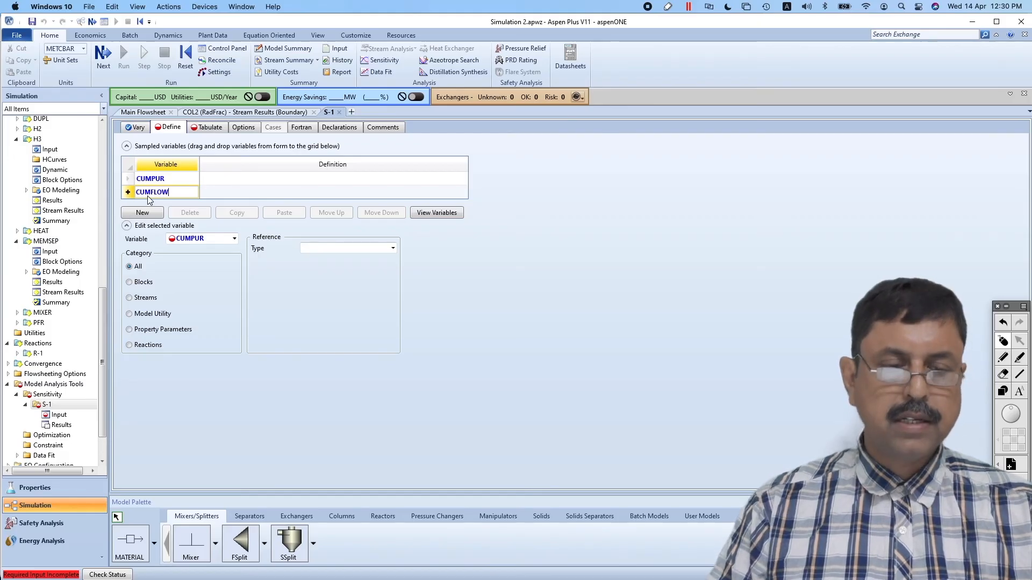
{"action": "left_click", "coordinate": [334, 301]}
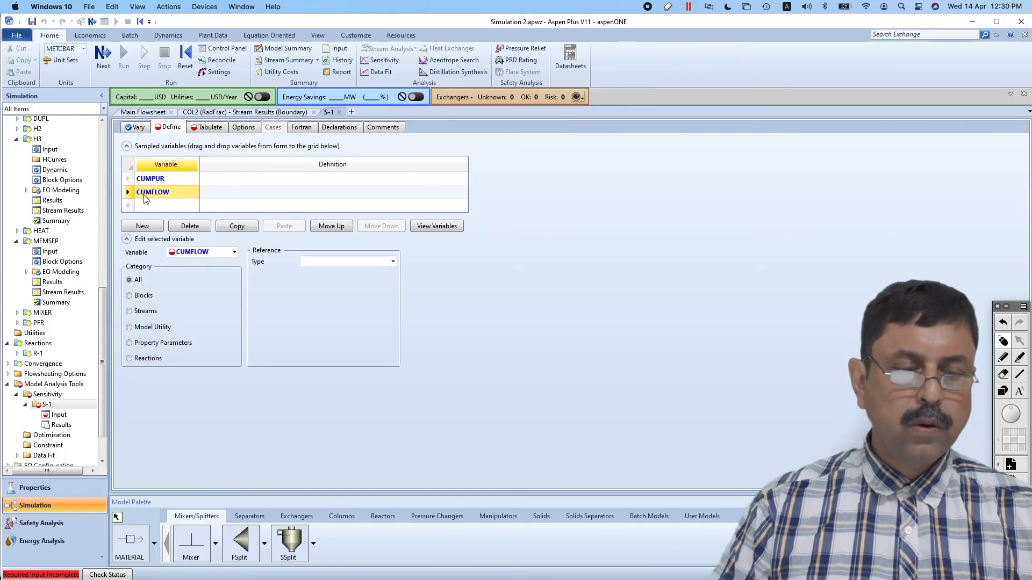
Define CUMPUR as the Mole-Frac of component CUMENE in stream CUMENE
{"action": "left_click", "coordinate": [130, 180]}
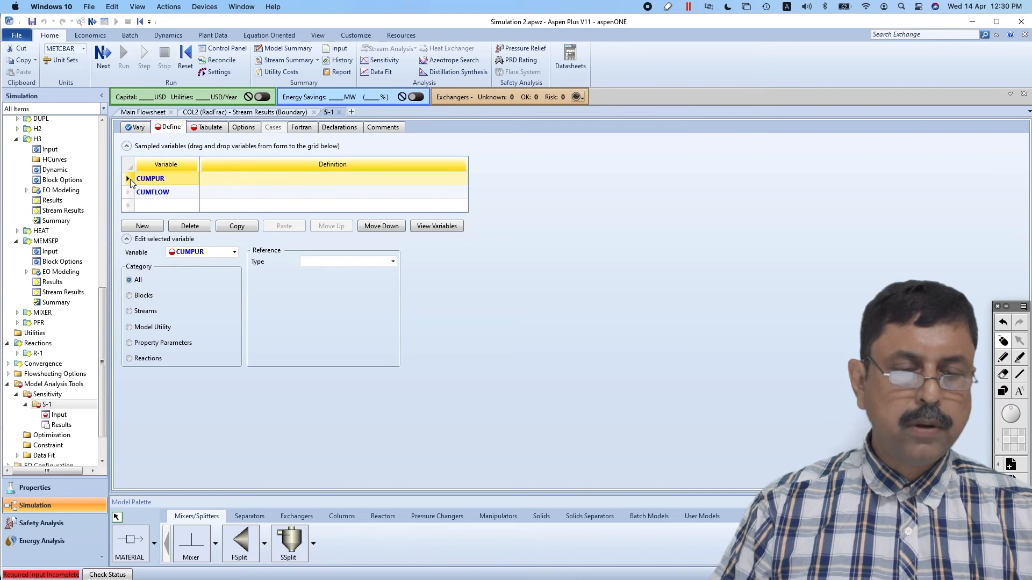
{"action": "left_click", "coordinate": [393, 262]}
{"action": "left_click", "coordinate": [395, 375]}
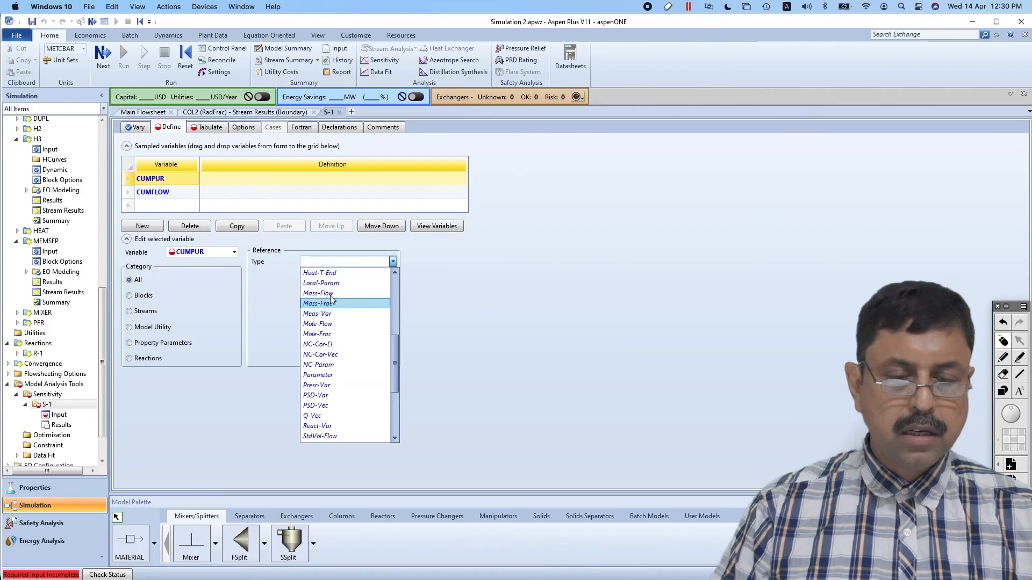
{"action": "left_click", "coordinate": [329, 335]}
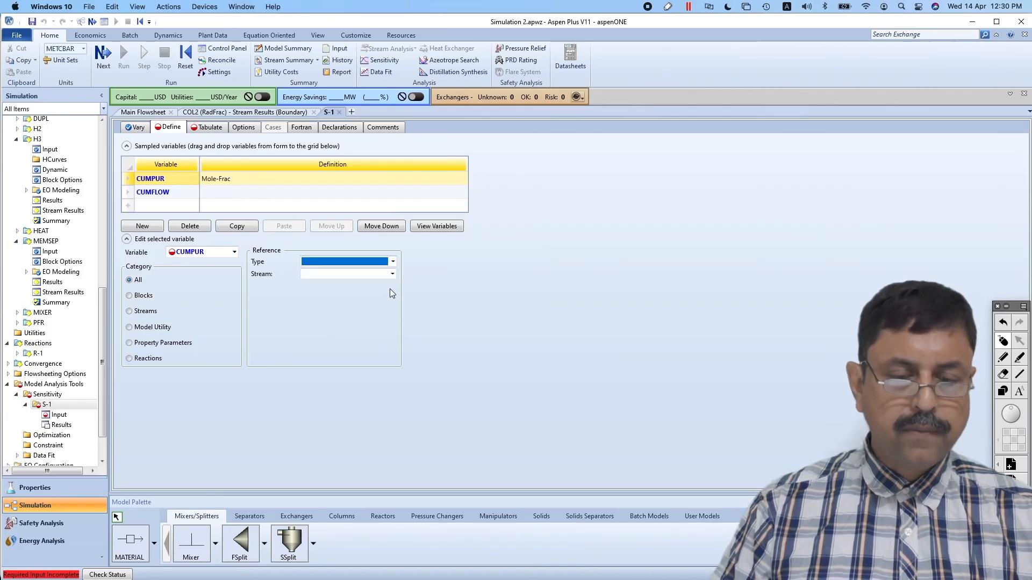
{"action": "left_click", "coordinate": [392, 275]}
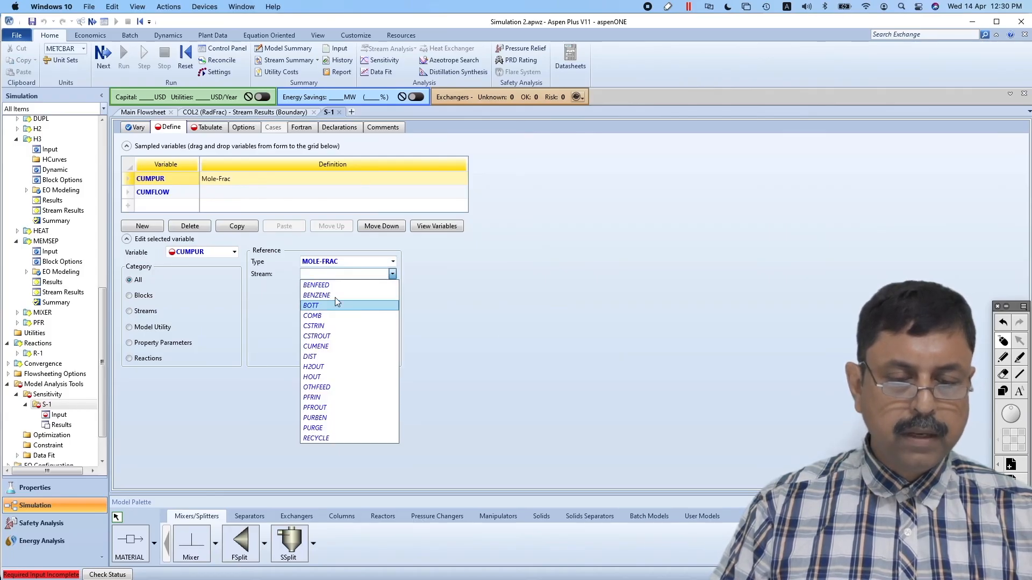
{"action": "left_click", "coordinate": [322, 347]}
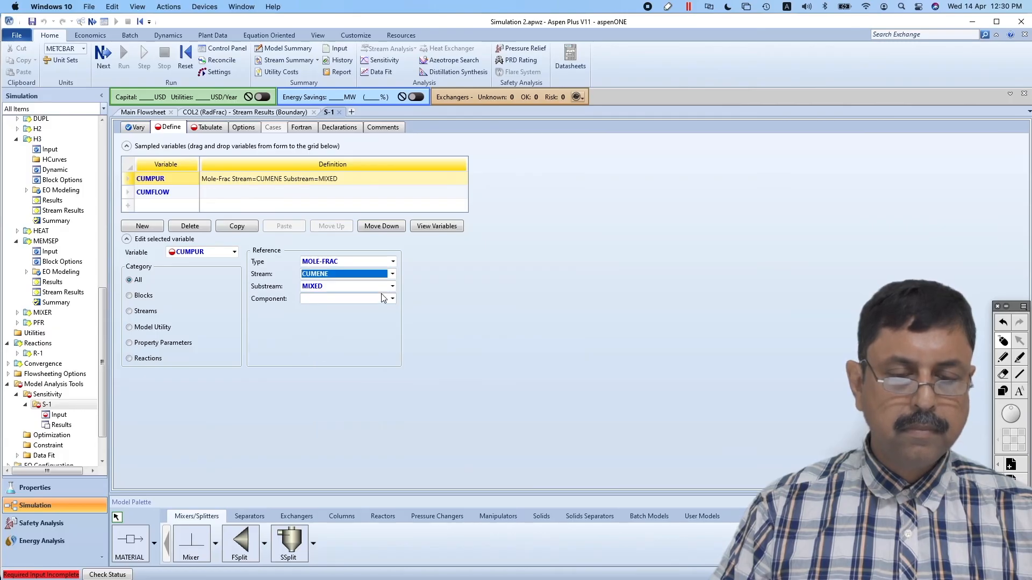
{"action": "left_click", "coordinate": [392, 299]}
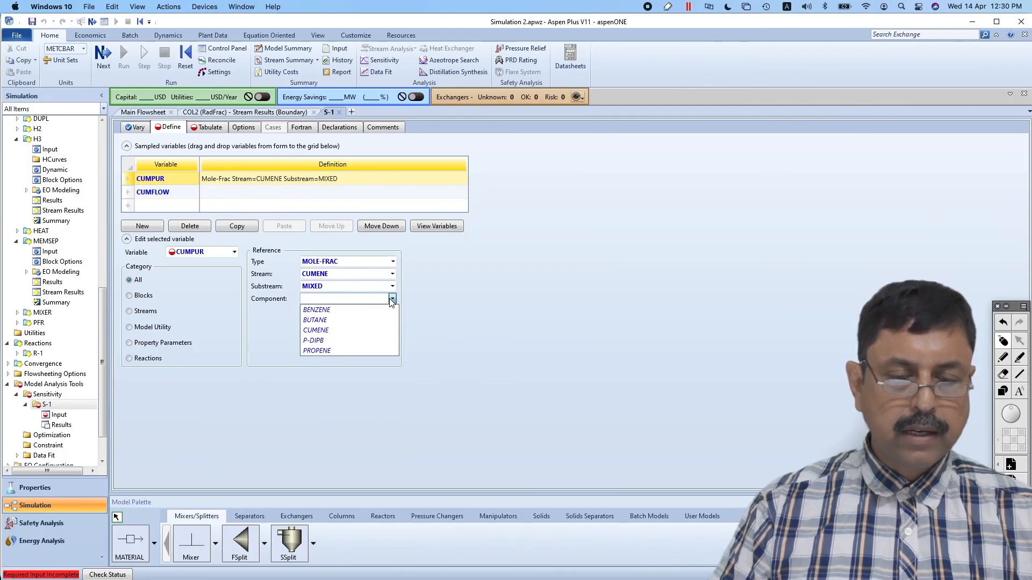
{"action": "left_click", "coordinate": [329, 329]}
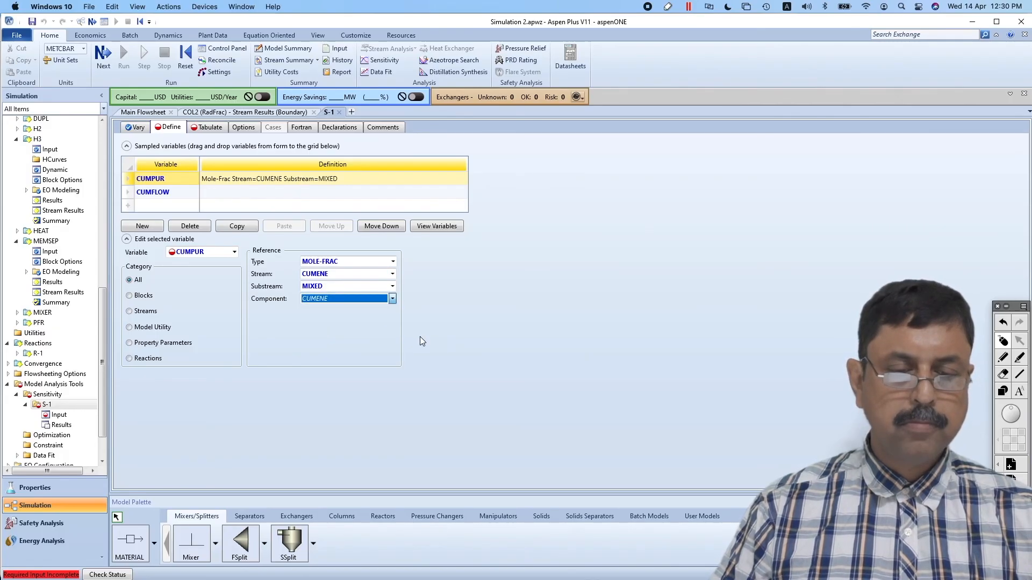
Define CUMFLOW as the Mole-Flow of component CUMENE in stream CUMENE
{"action": "left_click", "coordinate": [138, 196]}
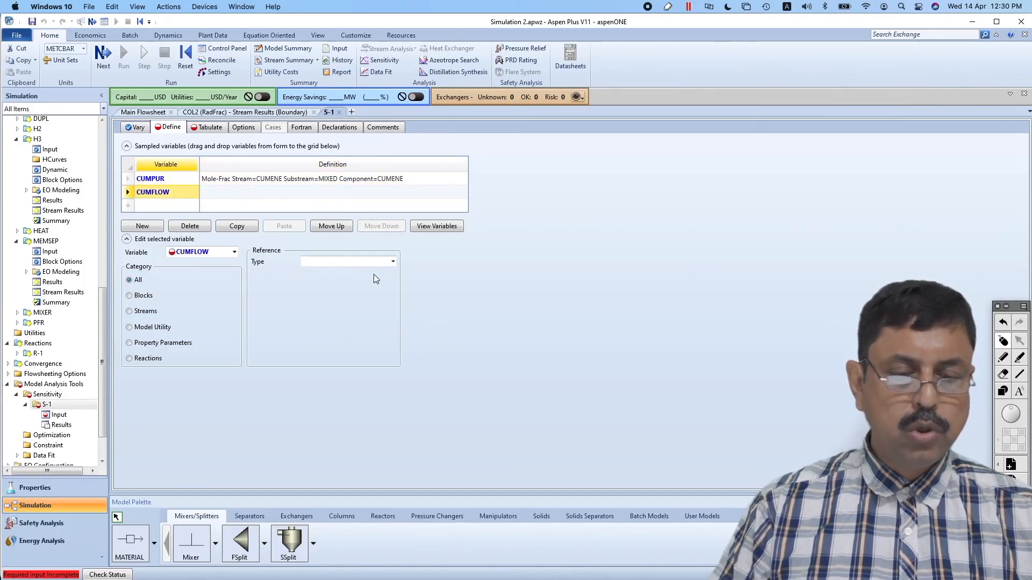
{"action": "left_click", "coordinate": [392, 262]}
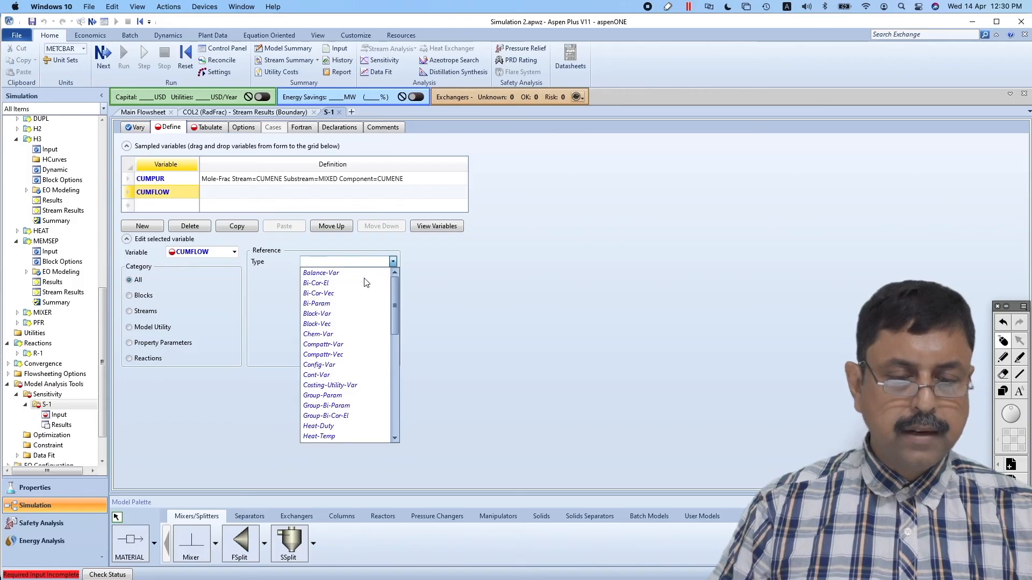
{"action": "left_click", "coordinate": [394, 359]}
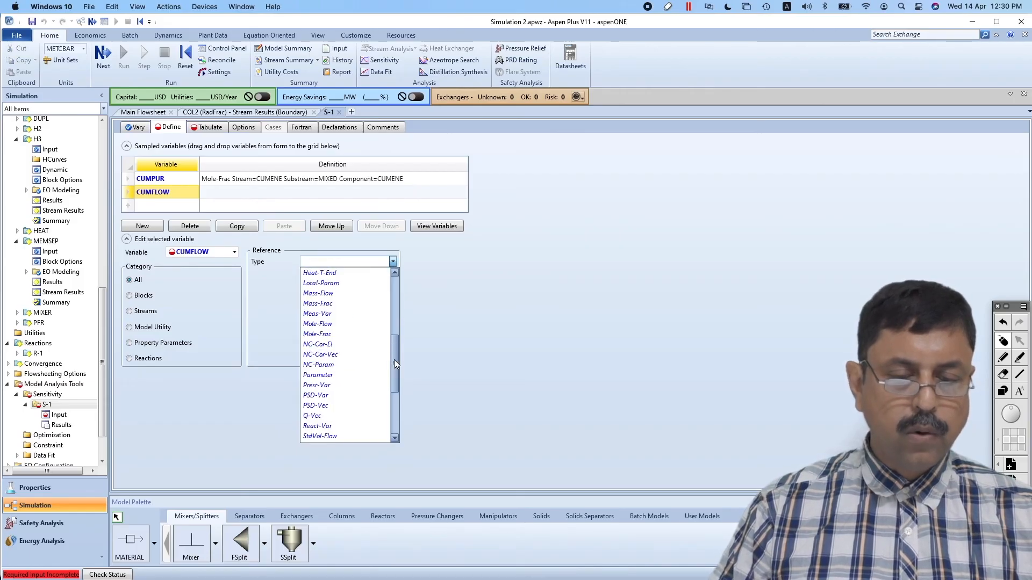
{"action": "left_click", "coordinate": [325, 325]}
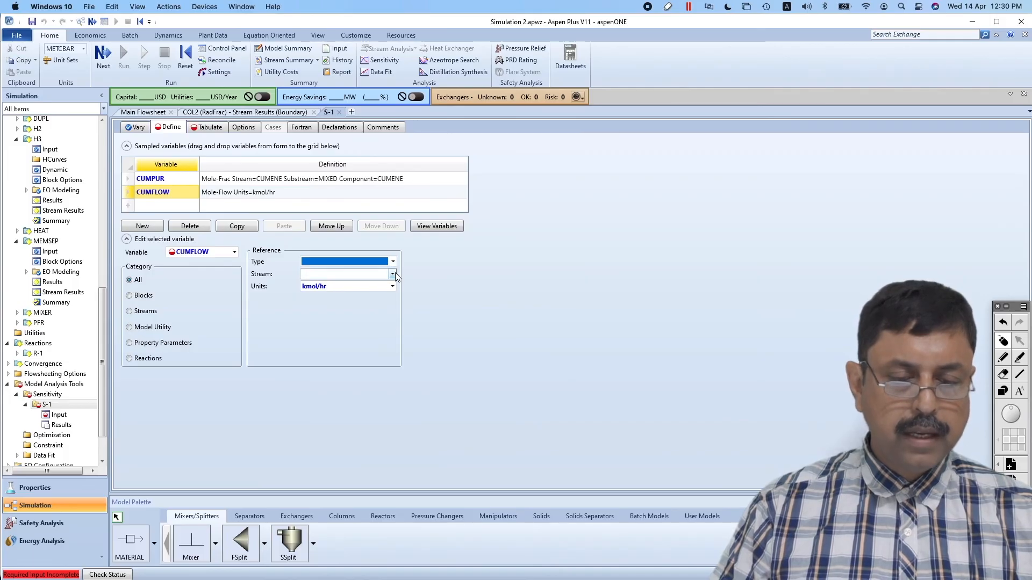
{"action": "left_click", "coordinate": [393, 273]}
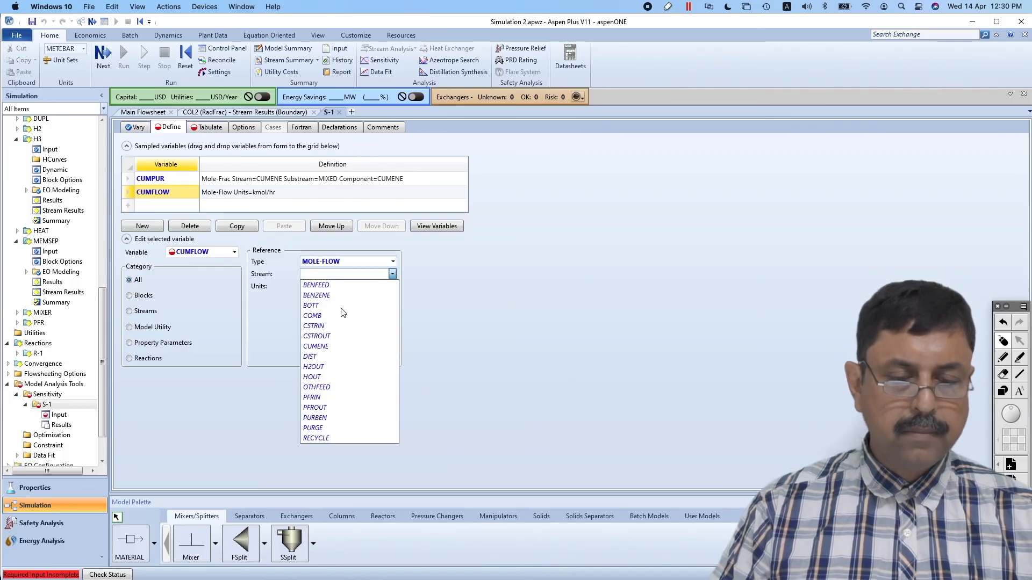
{"action": "left_click", "coordinate": [323, 347]}
{"action": "left_click", "coordinate": [393, 299]}
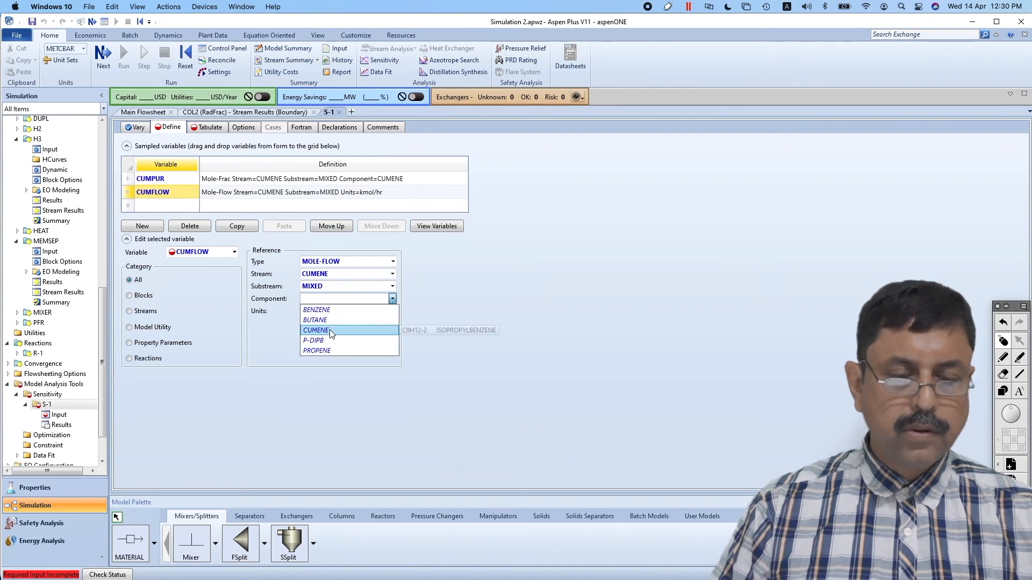
{"action": "left_click", "coordinate": [330, 330]}
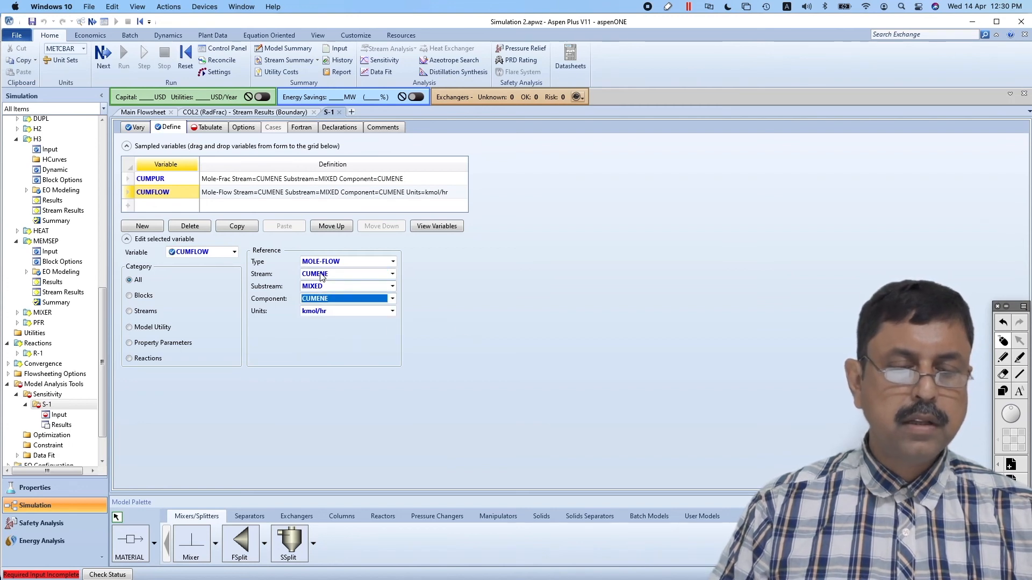
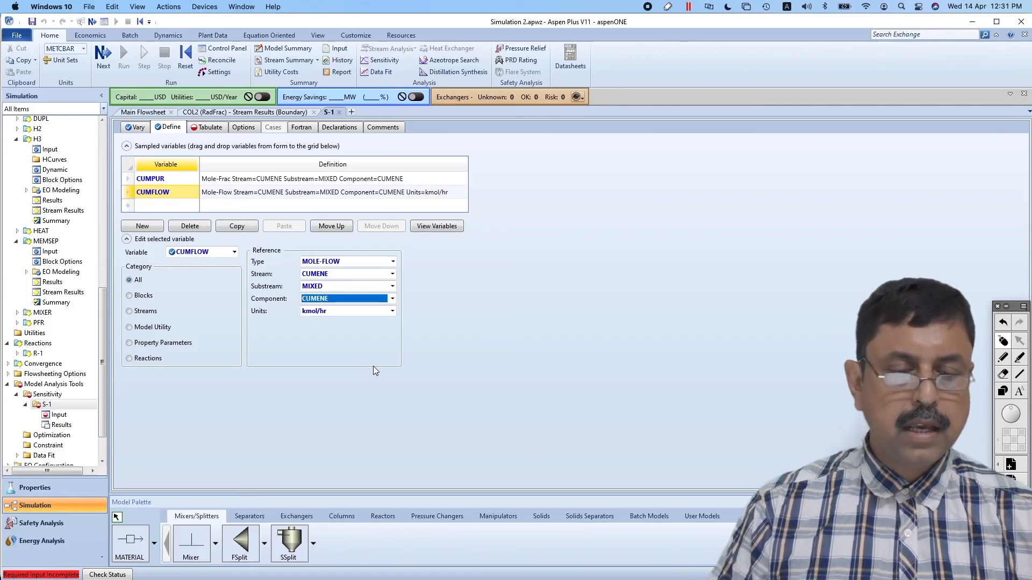
Fill the tabulation of S-1 with the defined variables CUMPUR and CUMFLOW and run the simulation
{"action": "left_click", "coordinate": [352, 374]}
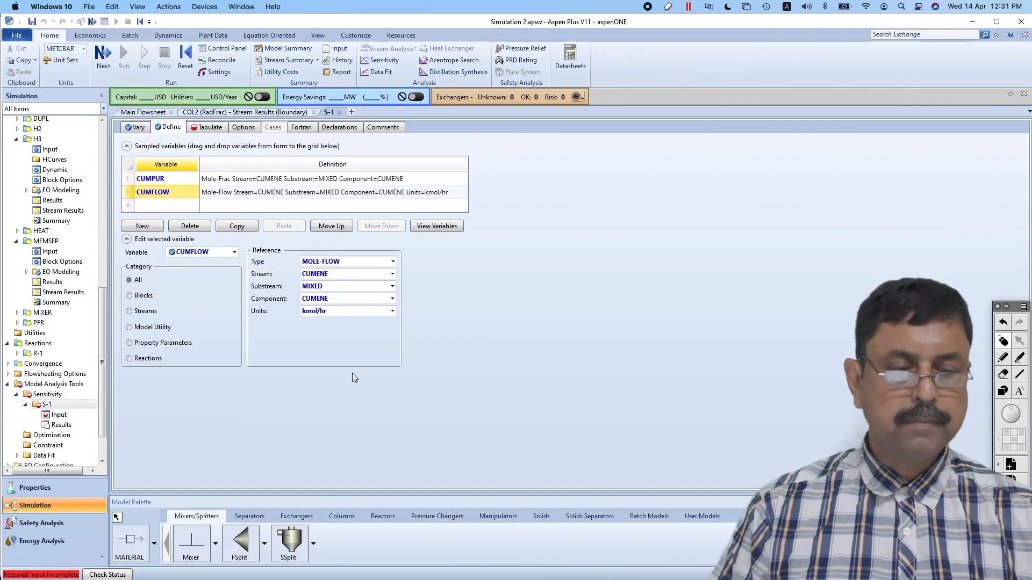
{"action": "left_click", "coordinate": [209, 127]}
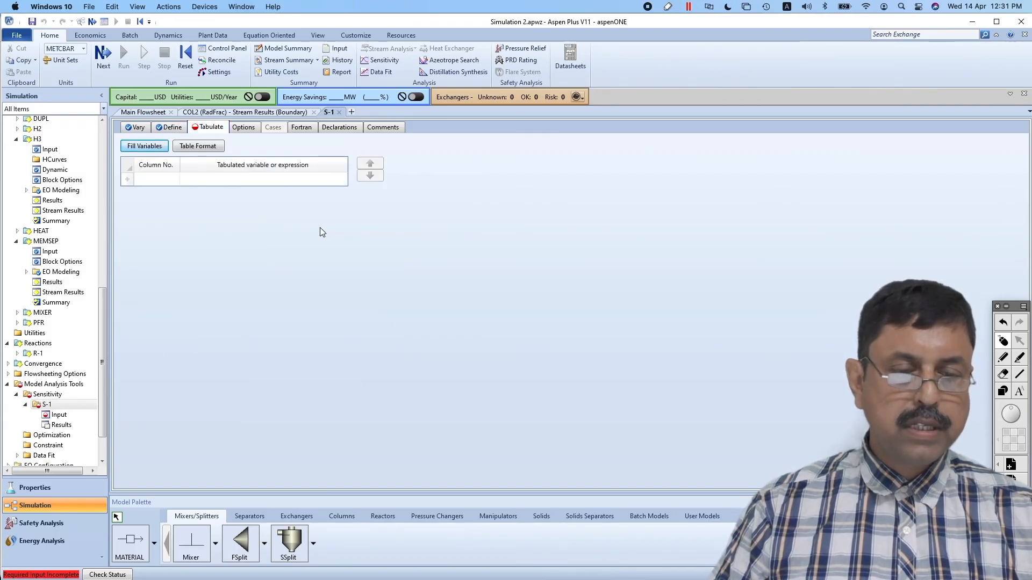
{"action": "left_click", "coordinate": [154, 148]}
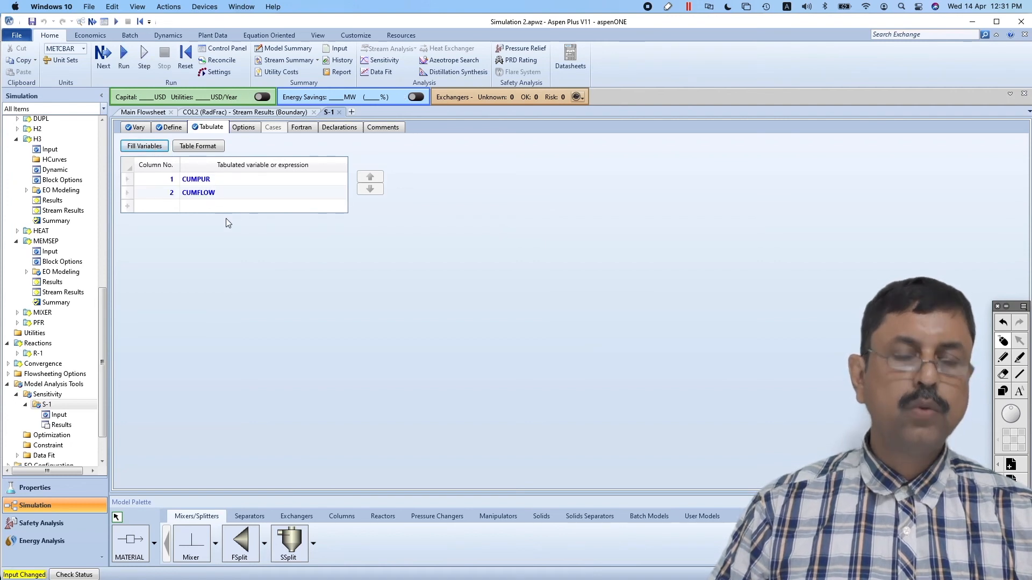
{"action": "left_click", "coordinate": [127, 55]}
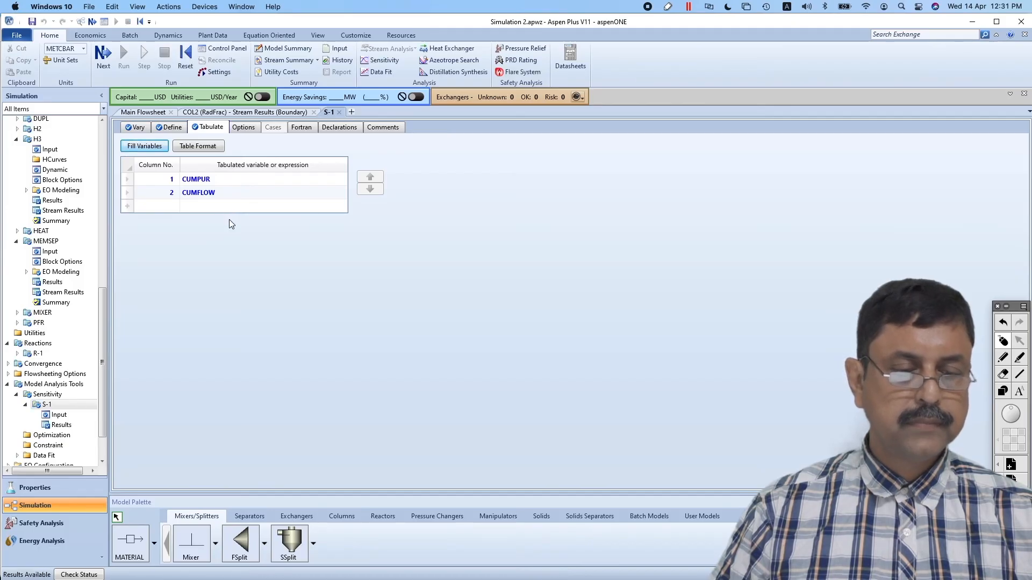
Open the results of S-1 and review CUMPUR and CUMFLOW across all benzene flow cases
{"action": "left_click", "coordinate": [73, 424]}
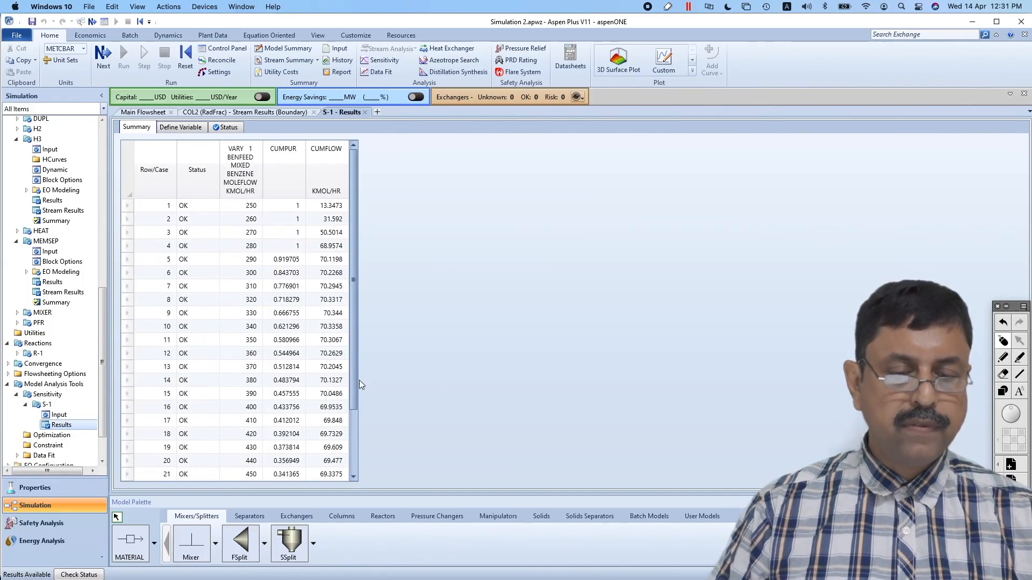
{"action": "left_click", "coordinate": [352, 475]}
{"action": "left_click", "coordinate": [353, 475]}
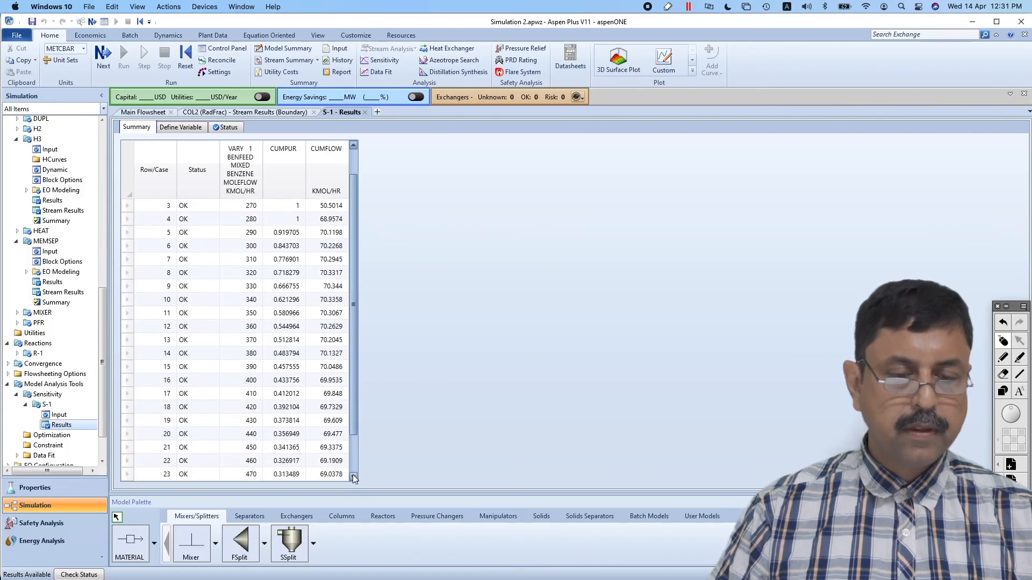
{"action": "left_click", "coordinate": [353, 475]}
{"action": "left_click", "coordinate": [353, 475]}
{"action": "left_click", "coordinate": [352, 475]}
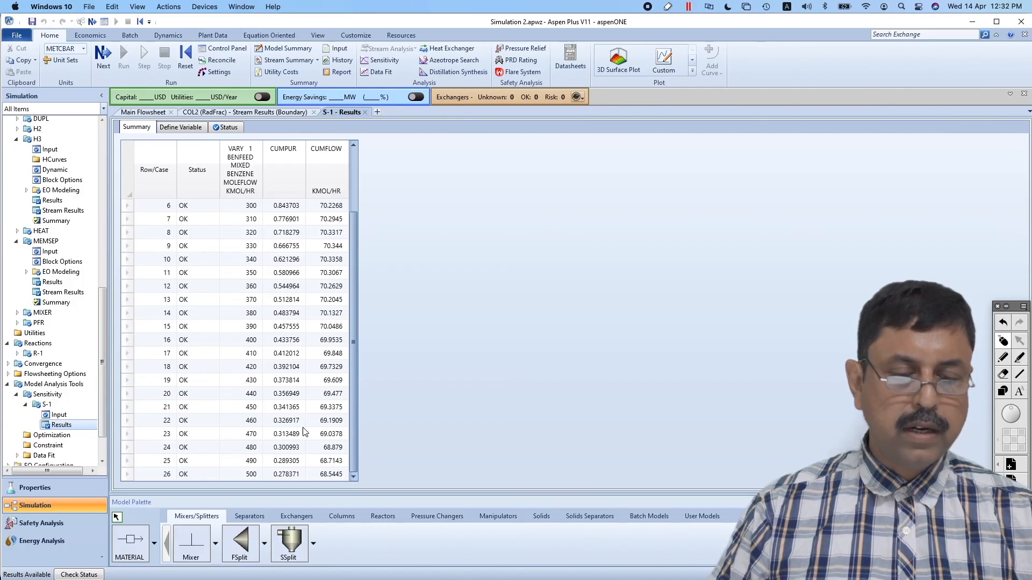
{"action": "left_click", "coordinate": [354, 162]}
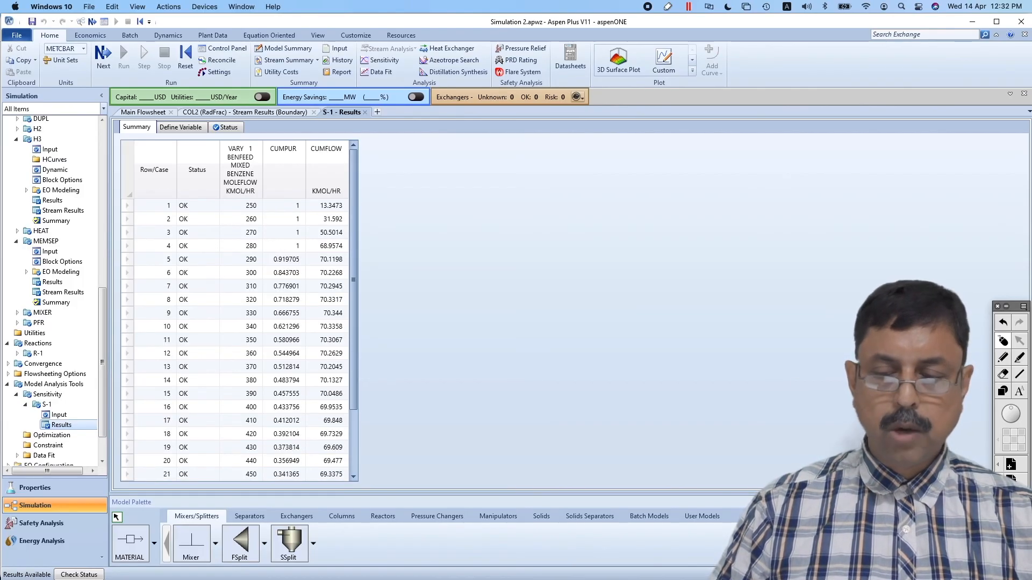
Circle the benzene flows and CUMPUR values of the first four cases, plus the CUMFLOW values of cases 1 and 4
{"action": "left_click", "coordinate": [1004, 359]}
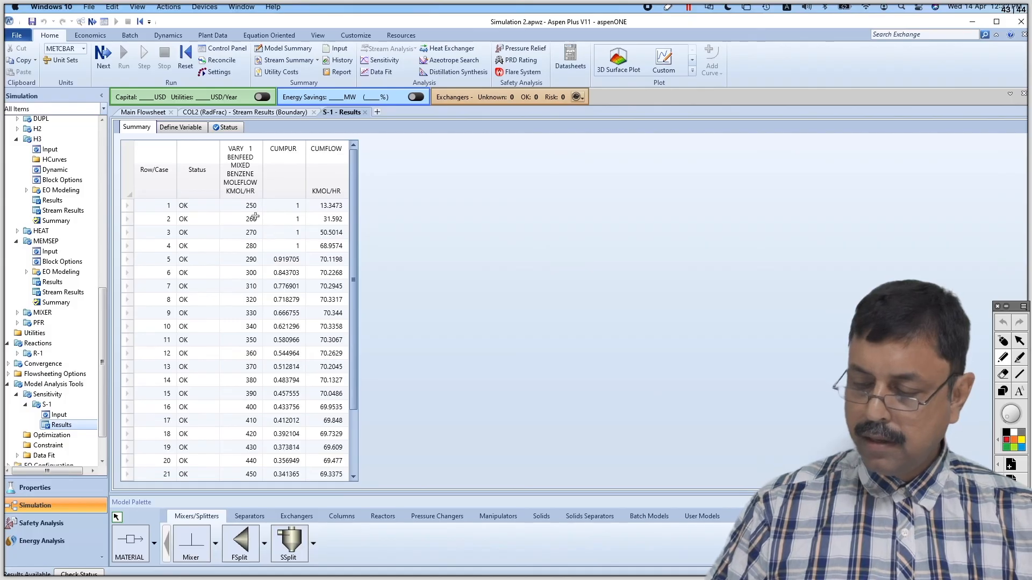
{"action": "mouse_move", "coordinate": [254, 201]}
{"action": "left_mouse_down"}
{"action": "mouse_move", "coordinate": [235, 209]}
{"action": "mouse_move", "coordinate": [239, 246]}
{"action": "mouse_move", "coordinate": [267, 243]}
{"action": "mouse_move", "coordinate": [251, 198]}
{"action": "mouse_move", "coordinate": [286, 204]}
{"action": "mouse_move", "coordinate": [299, 249]}
{"action": "mouse_move", "coordinate": [307, 217]}
{"action": "mouse_move", "coordinate": [294, 193]}
{"action": "left_mouse_up"}
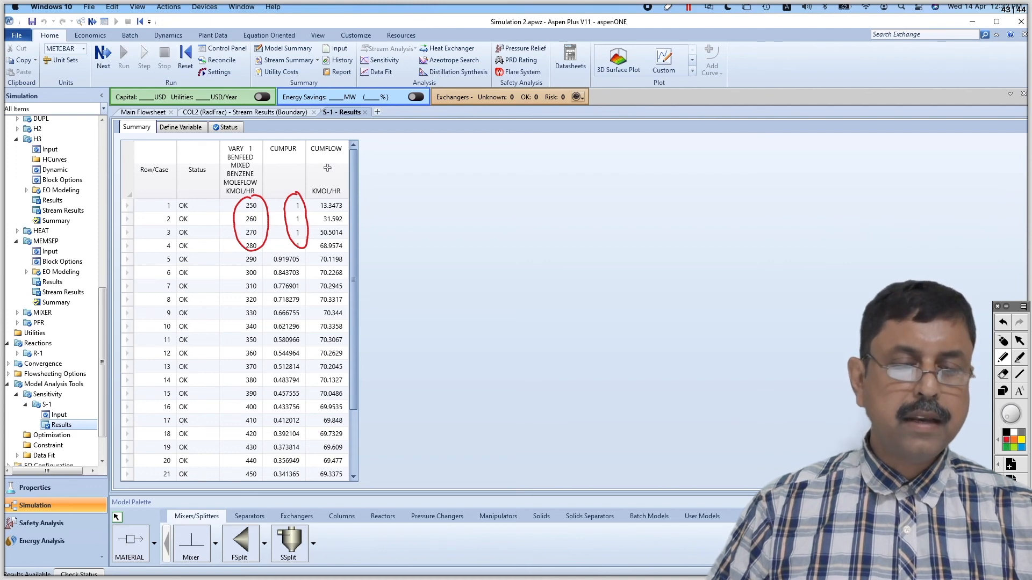
{"action": "mouse_move", "coordinate": [327, 200]}
{"action": "left_mouse_down"}
{"action": "mouse_move", "coordinate": [316, 213]}
{"action": "mouse_move", "coordinate": [348, 209]}
{"action": "mouse_move", "coordinate": [316, 201]}
{"action": "left_mouse_up"}
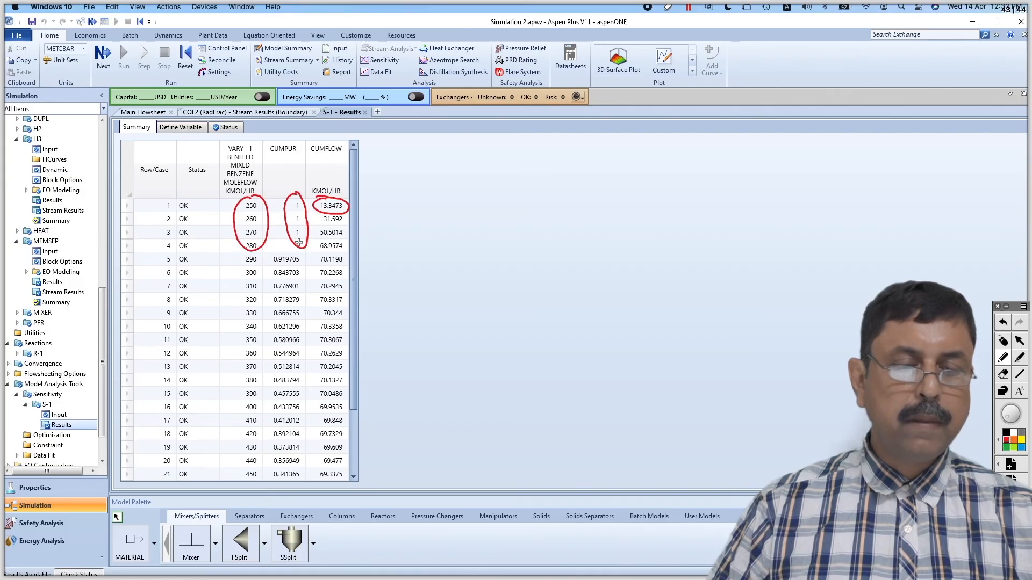
{"action": "left_click_drag", "start_coordinate": [292, 243], "coordinate": [303, 244]}
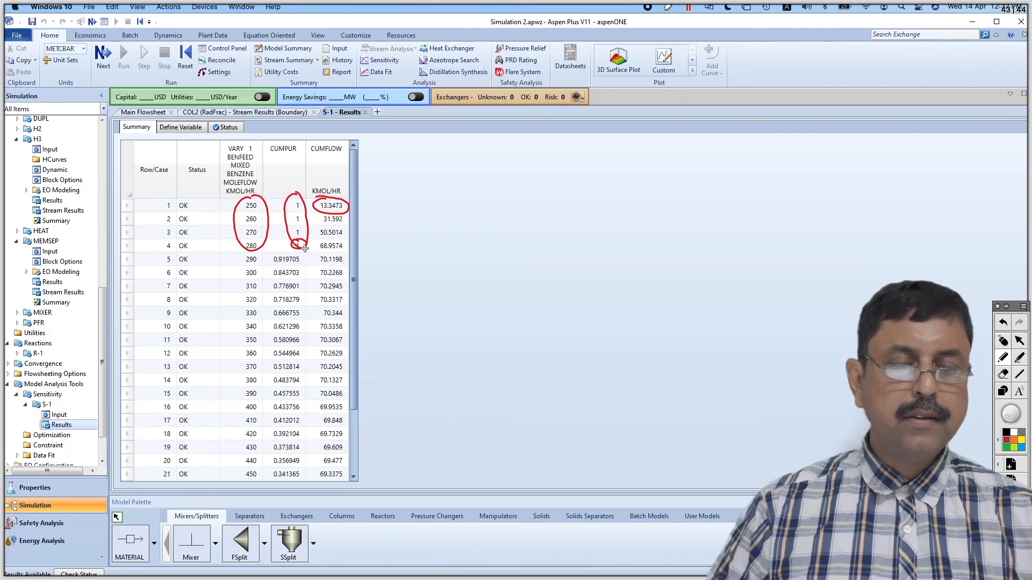
{"action": "mouse_move", "coordinate": [342, 234]}
{"action": "left_mouse_down"}
{"action": "mouse_move", "coordinate": [315, 246]}
{"action": "mouse_move", "coordinate": [337, 253]}
{"action": "mouse_move", "coordinate": [347, 243]}
{"action": "left_mouse_up"}
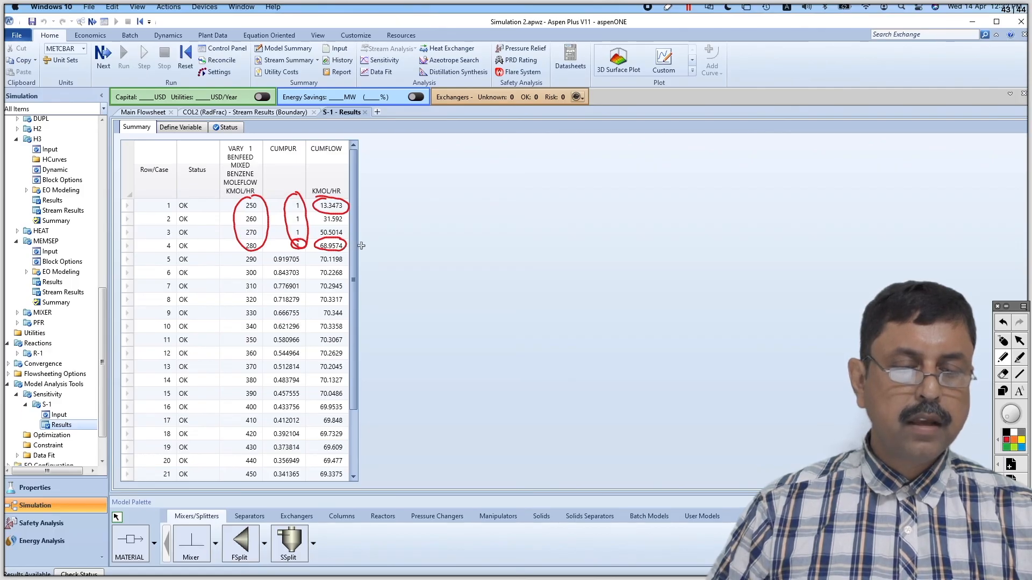
Replace the marks with a circle around the first four CUMPUR values and an underlined handwritten 99.9%, and leave annotation mode
{"action": "key", "text": "super+n"}
{"action": "mouse_move", "coordinate": [298, 200]}
{"action": "left_mouse_down"}
{"action": "mouse_move", "coordinate": [274, 221]}
{"action": "mouse_move", "coordinate": [283, 252]}
{"action": "mouse_move", "coordinate": [310, 244]}
{"action": "mouse_move", "coordinate": [295, 197]}
{"action": "left_mouse_up"}
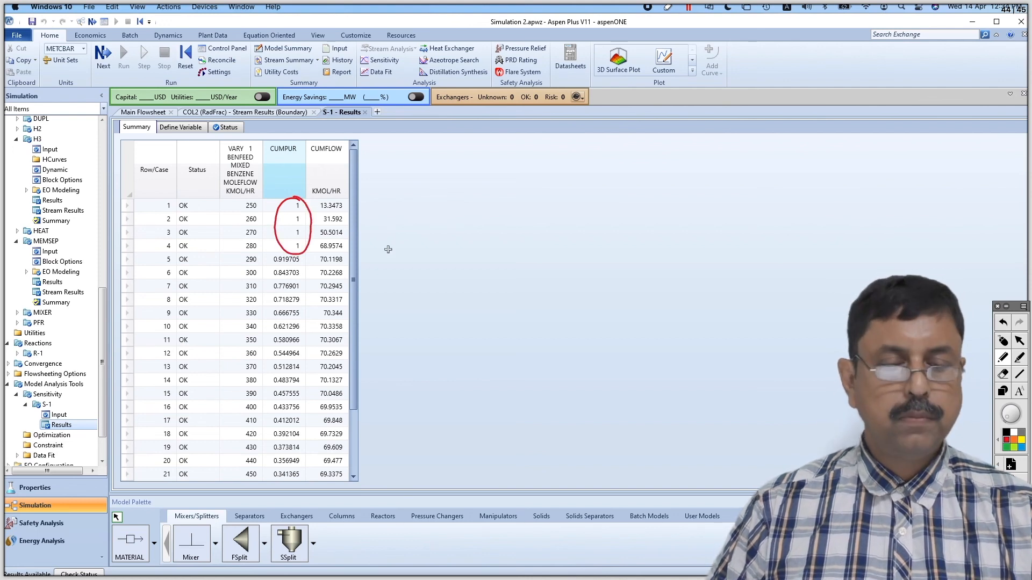
{"action": "mouse_move", "coordinate": [399, 232]}
{"action": "left_mouse_down"}
{"action": "mouse_move", "coordinate": [386, 238]}
{"action": "mouse_move", "coordinate": [397, 253]}
{"action": "left_mouse_up"}
{"action": "mouse_move", "coordinate": [417, 226]}
{"action": "left_mouse_down"}
{"action": "mouse_move", "coordinate": [413, 253]}
{"action": "mouse_move", "coordinate": [439, 221]}
{"action": "mouse_move", "coordinate": [438, 245]}
{"action": "left_mouse_up"}
{"action": "left_click", "coordinate": [425, 246]}
{"action": "mouse_move", "coordinate": [458, 205]}
{"action": "left_mouse_down"}
{"action": "mouse_move", "coordinate": [455, 256]}
{"action": "mouse_move", "coordinate": [446, 222]}
{"action": "left_mouse_up"}
{"action": "left_click_drag", "start_coordinate": [471, 238], "coordinate": [468, 239]}
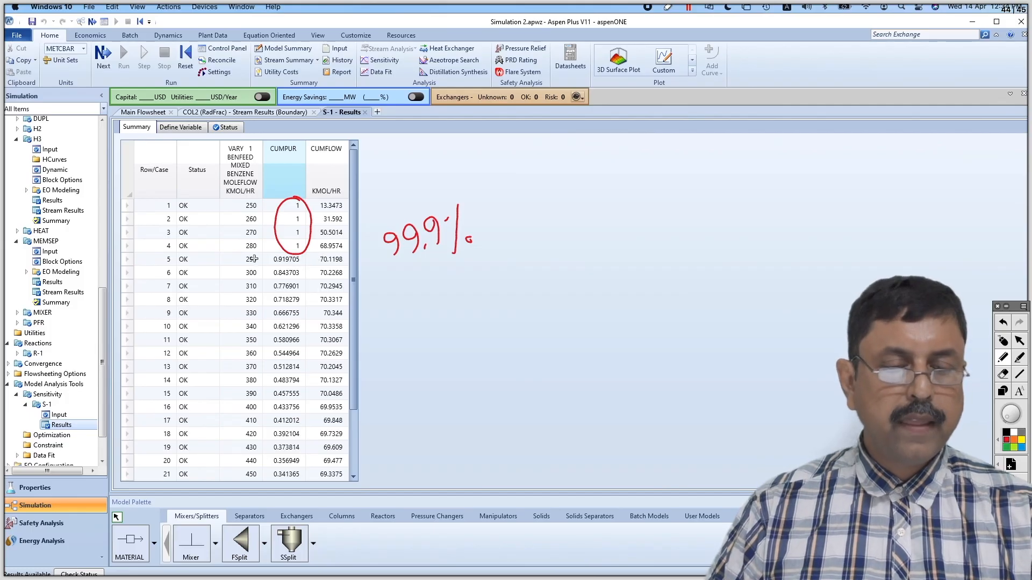
{"action": "left_click_drag", "start_coordinate": [240, 259], "coordinate": [241, 252]}
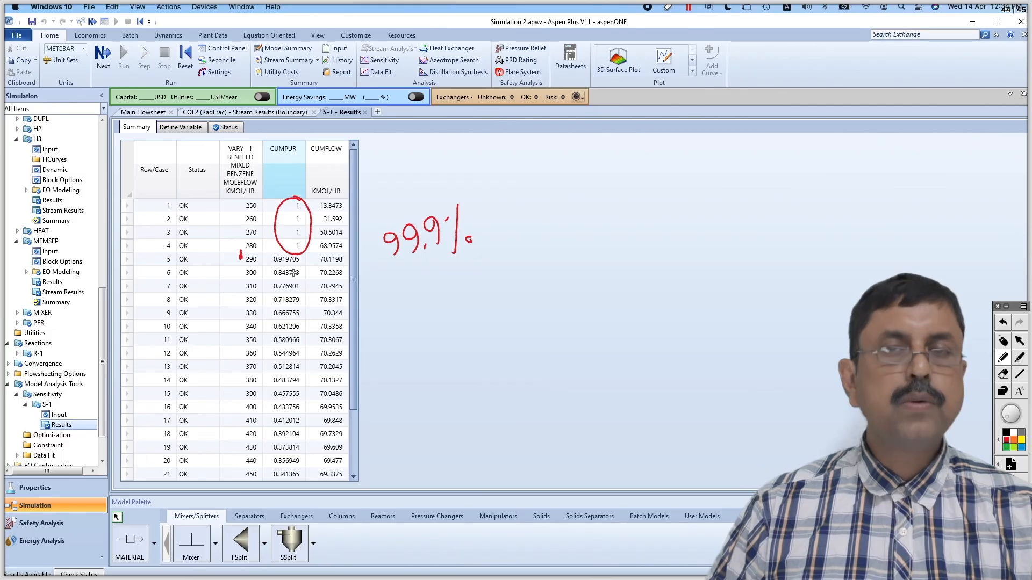
{"action": "left_click_drag", "start_coordinate": [398, 267], "coordinate": [438, 259]}
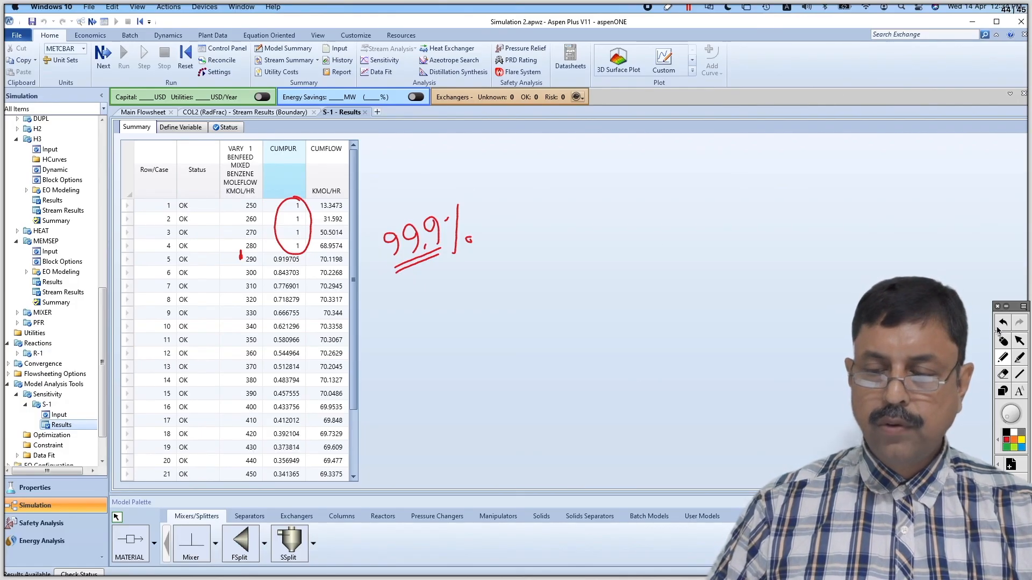
{"action": "left_click", "coordinate": [1003, 342]}
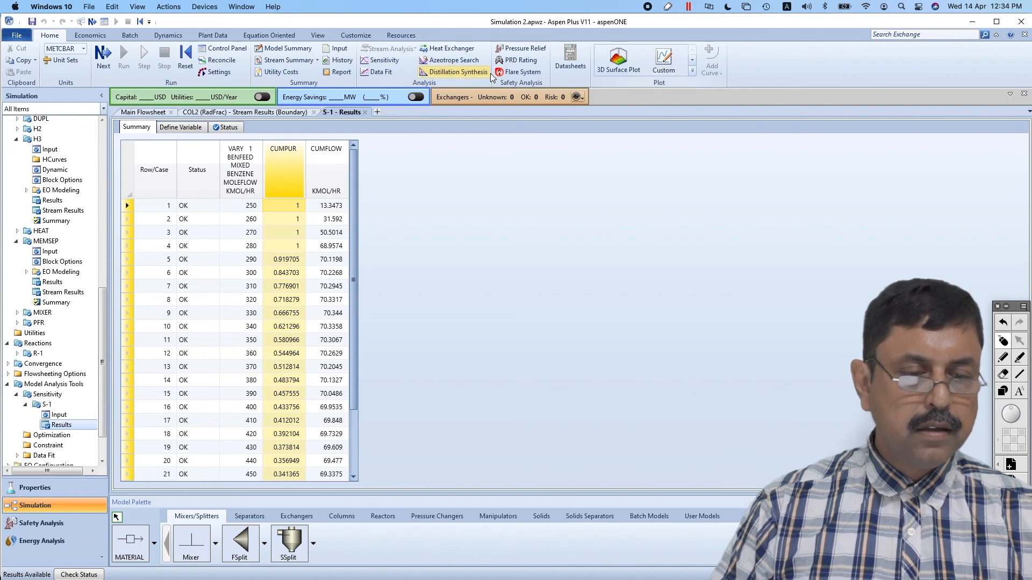
Set the total flow rate of stream BENFEED to 280 kmol/hr
{"action": "left_click", "coordinate": [131, 112]}
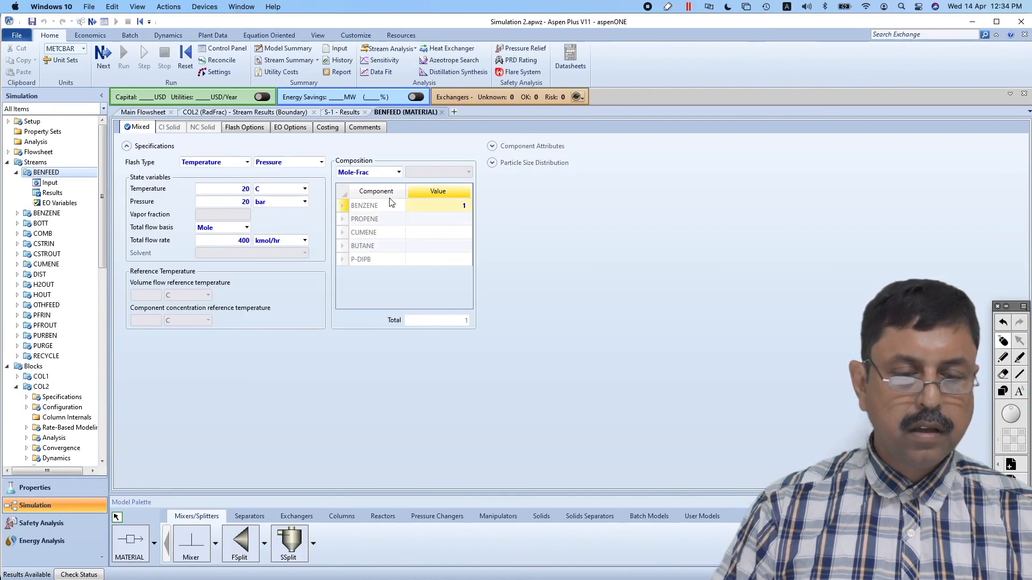
{"action": "left_click", "coordinate": [242, 241]}
{"action": "type", "text": "280"}
{"action": "key", "text": "Return"}
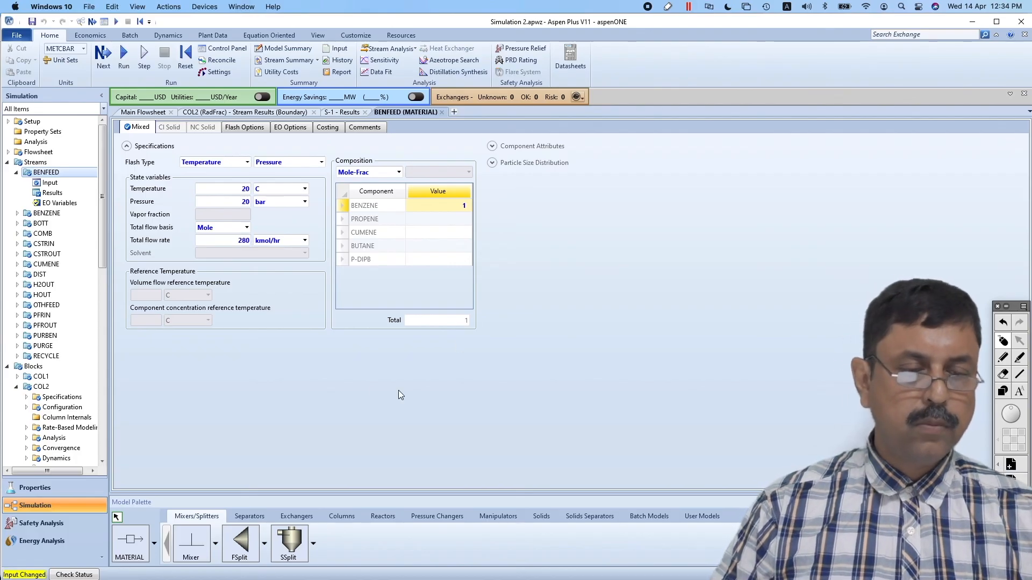
Deactivate sensitivity analysis S-1 and run the simulation again
{"action": "left_click", "coordinate": [101, 434]}
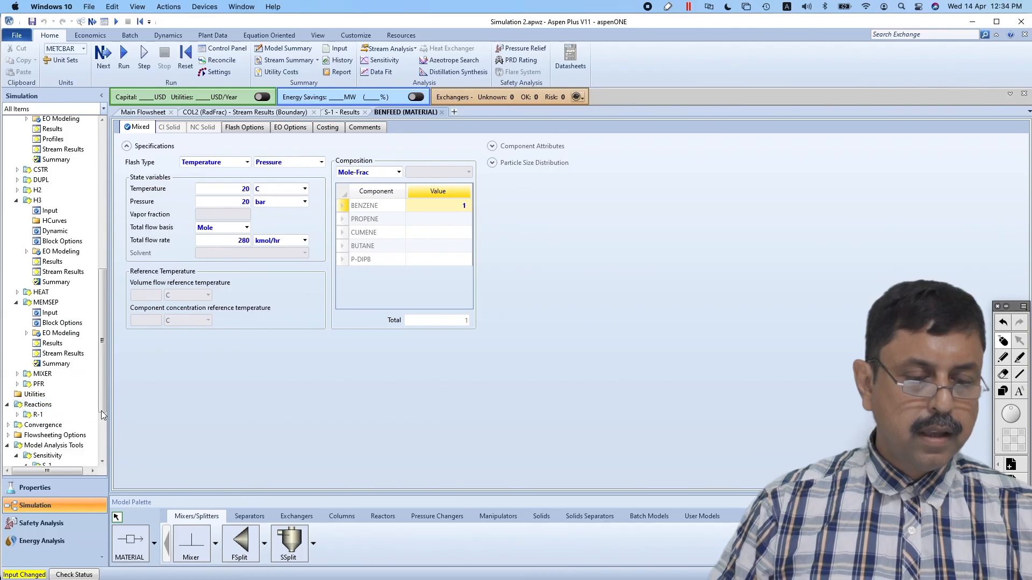
{"action": "left_click_drag", "start_coordinate": [101, 406], "coordinate": [101, 463]}
{"action": "left_click", "coordinate": [41, 361]}
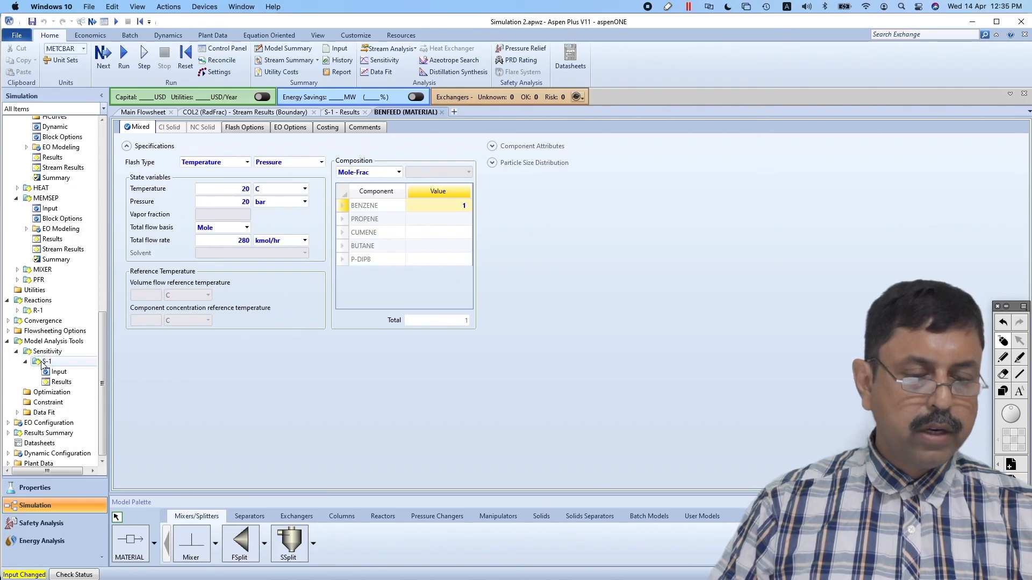
{"action": "left_click", "coordinate": [51, 372]}
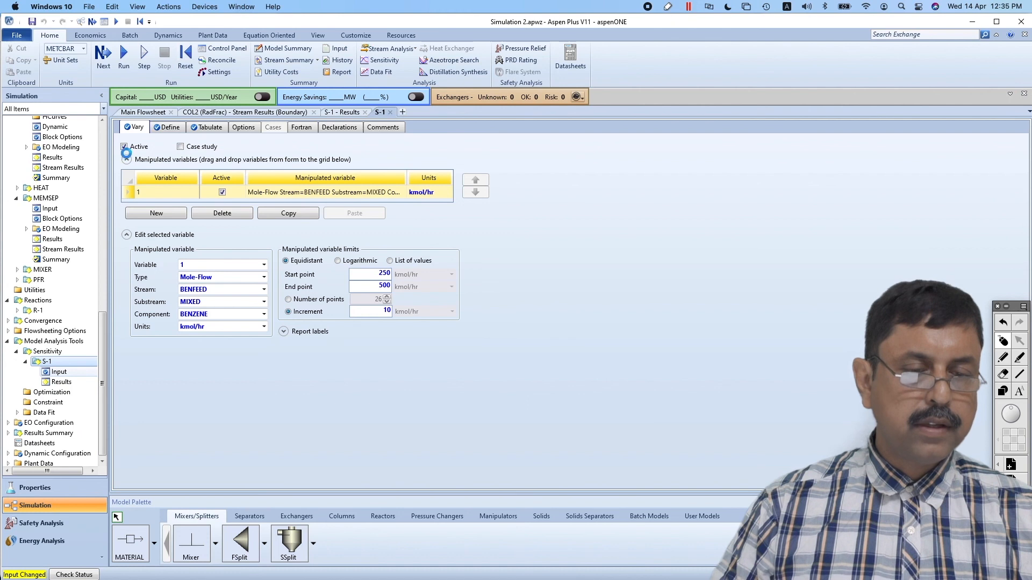
{"action": "left_click", "coordinate": [125, 148]}
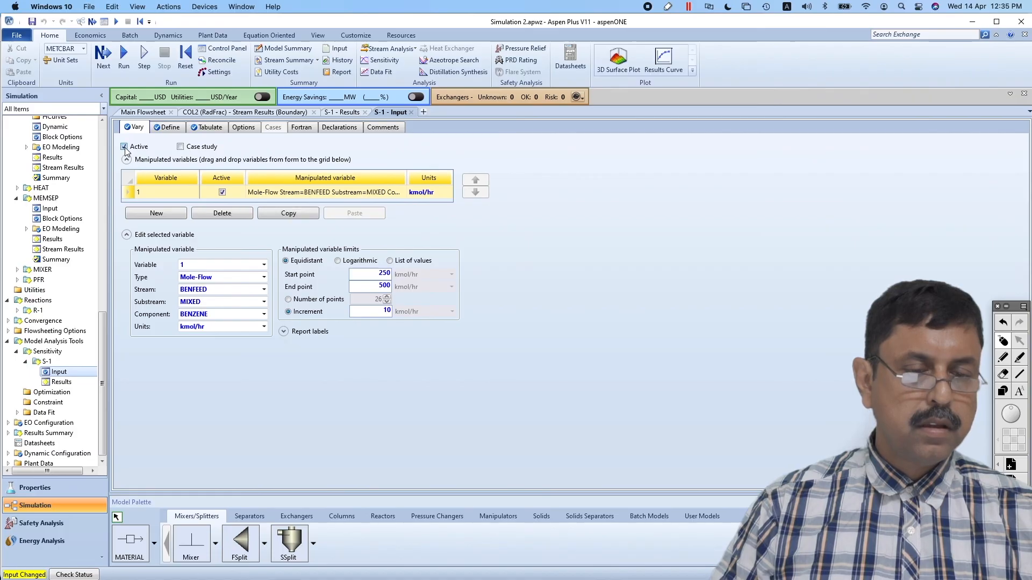
{"action": "left_click", "coordinate": [124, 56]}
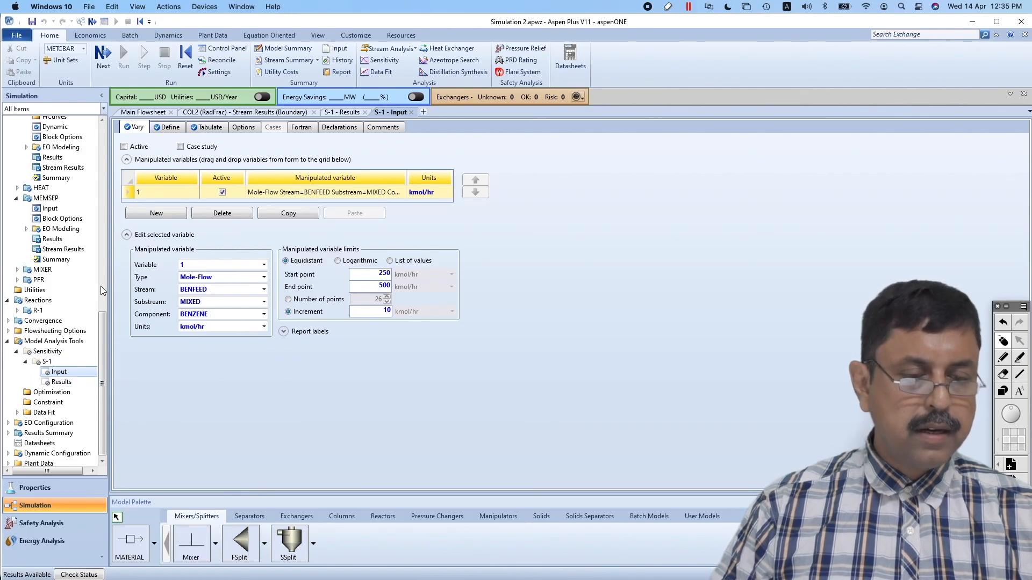
In the stream results of COL2, circle the CUMENE stream's cumene mole flow with an arrow and tick its benzene and butane flows
{"action": "left_click_drag", "start_coordinate": [104, 328], "coordinate": [112, 227]}
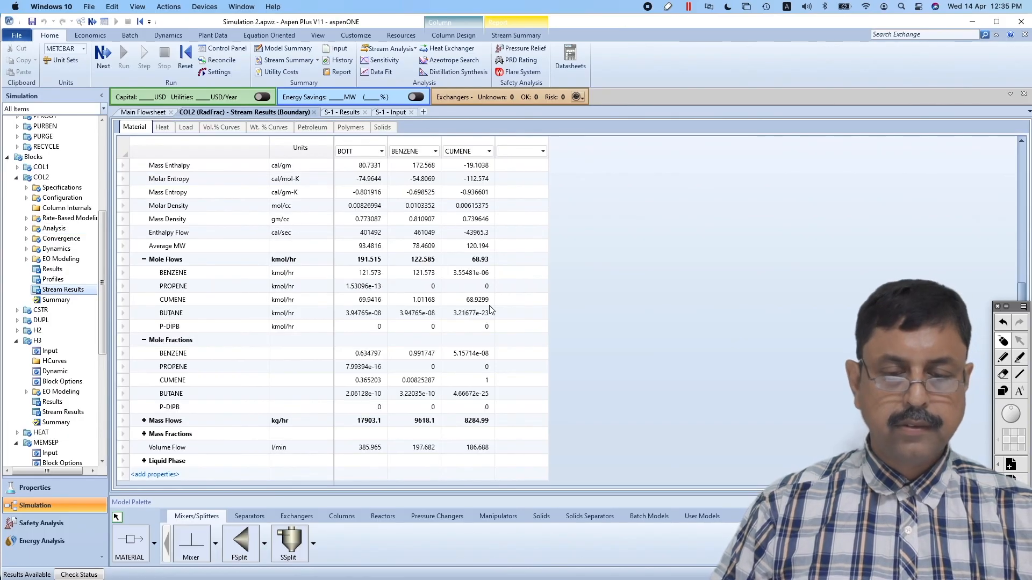
{"action": "left_click", "coordinate": [1002, 361]}
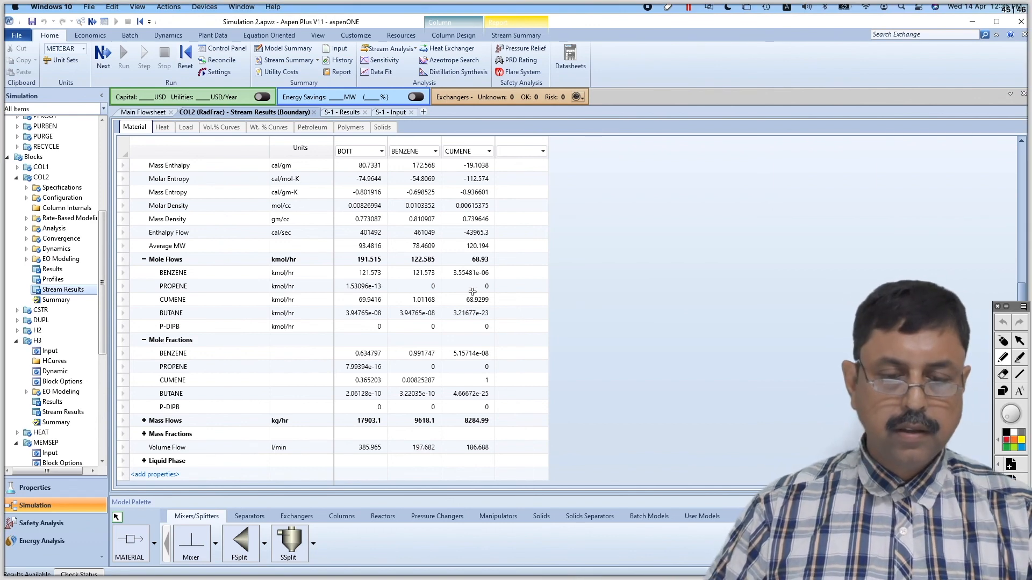
{"action": "mouse_move", "coordinate": [469, 293]}
{"action": "left_mouse_down"}
{"action": "mouse_move", "coordinate": [461, 309]}
{"action": "mouse_move", "coordinate": [480, 311]}
{"action": "mouse_move", "coordinate": [496, 298]}
{"action": "mouse_move", "coordinate": [484, 290]}
{"action": "left_mouse_up"}
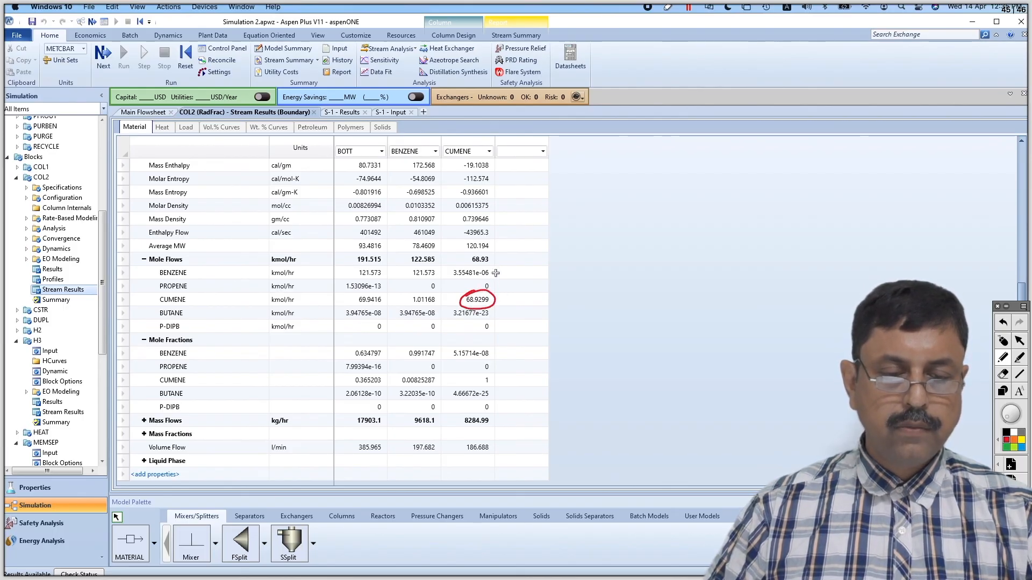
{"action": "left_click_drag", "start_coordinate": [495, 271], "coordinate": [507, 265]}
{"action": "left_click_drag", "start_coordinate": [493, 310], "coordinate": [504, 304]}
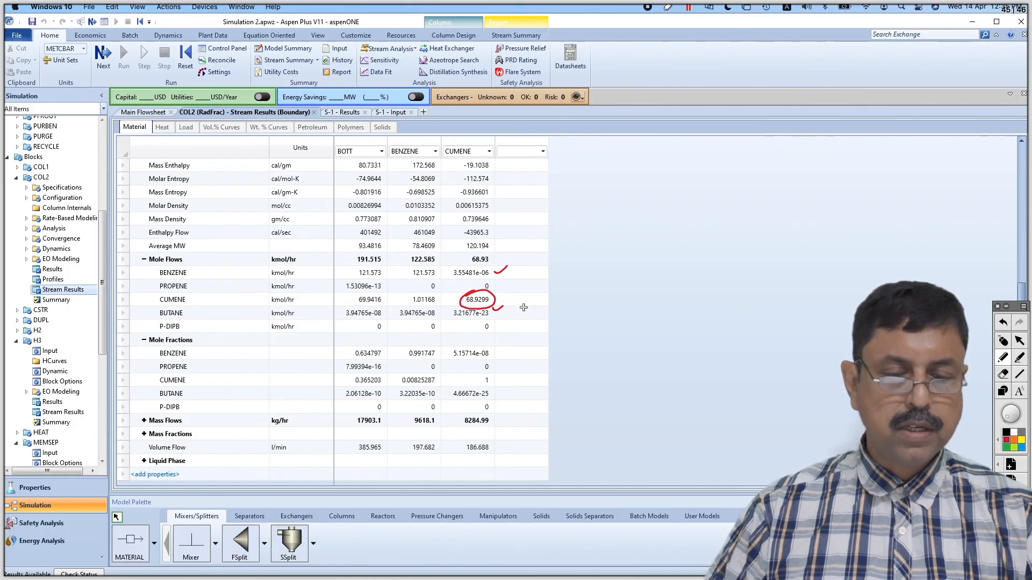
{"action": "left_click_drag", "start_coordinate": [494, 297], "coordinate": [527, 286]}
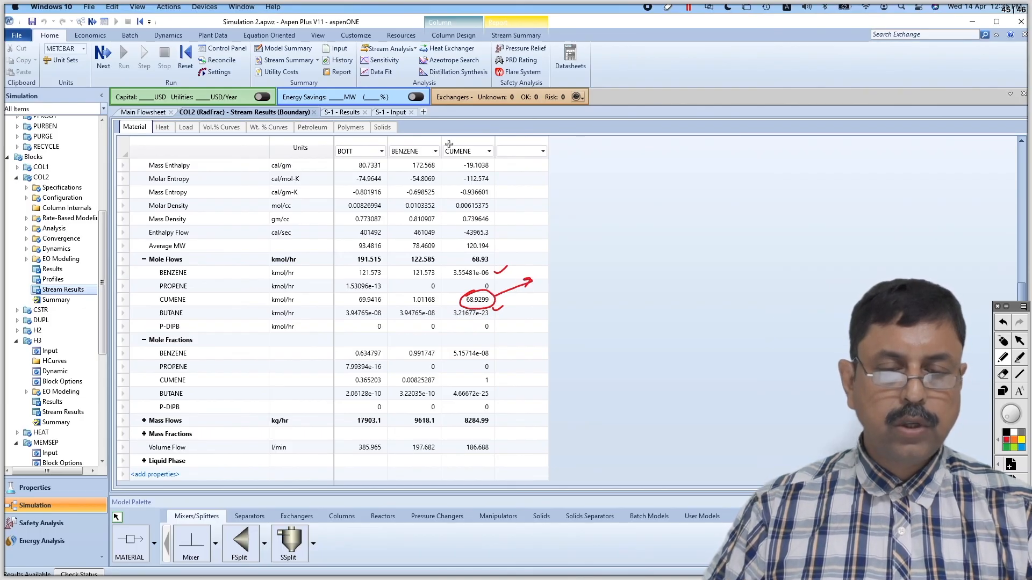
{"action": "left_click_drag", "start_coordinate": [525, 278], "coordinate": [535, 286]}
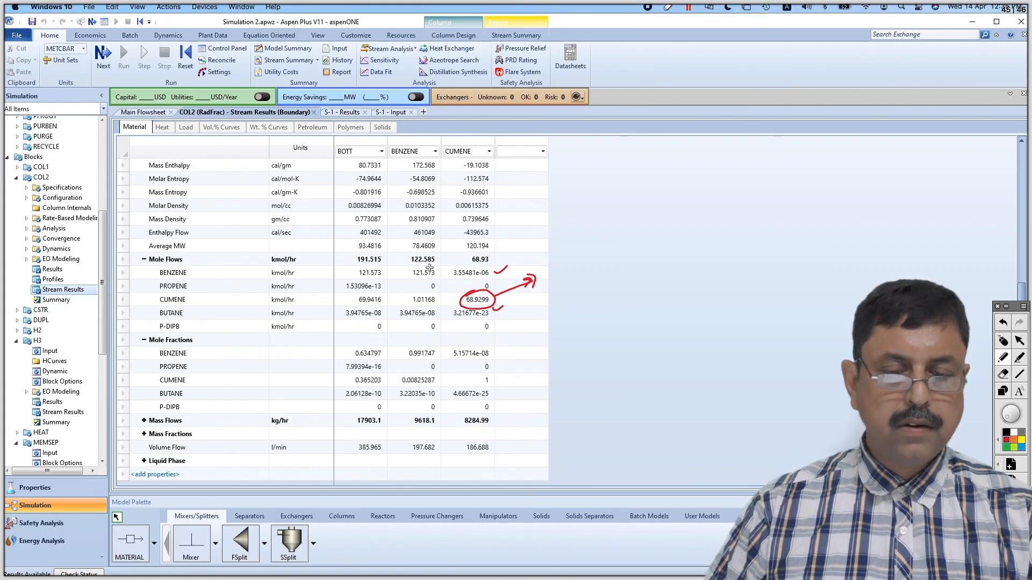
Circle the benzene and cumene mole flows of the BENZENE stream and leave annotation mode
{"action": "mouse_move", "coordinate": [423, 264]}
{"action": "left_mouse_down"}
{"action": "mouse_move", "coordinate": [407, 274]}
{"action": "mouse_move", "coordinate": [421, 282]}
{"action": "mouse_move", "coordinate": [438, 271]}
{"action": "mouse_move", "coordinate": [430, 265]}
{"action": "left_mouse_up"}
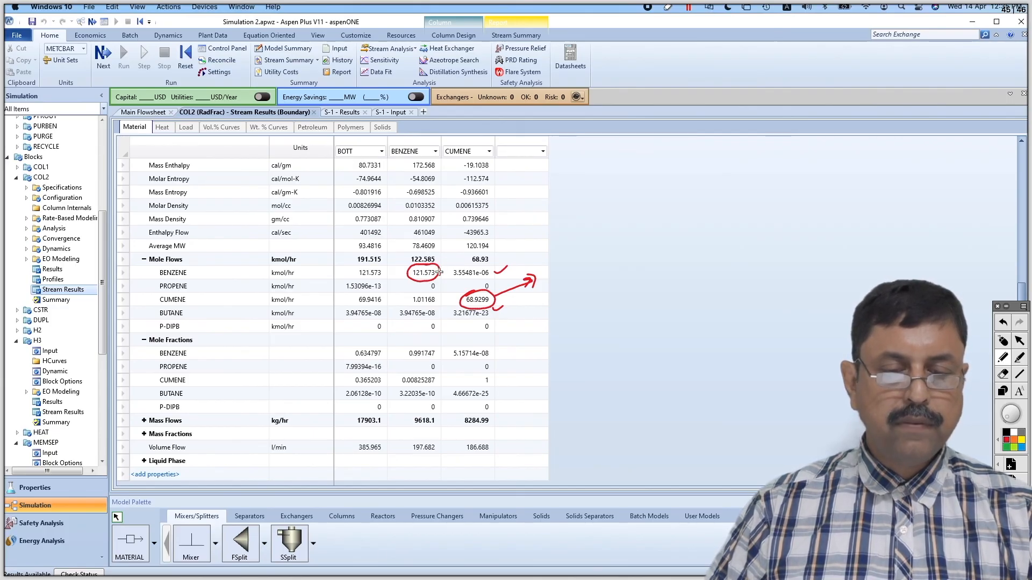
{"action": "mouse_move", "coordinate": [422, 289]}
{"action": "left_mouse_down"}
{"action": "mouse_move", "coordinate": [409, 293]}
{"action": "mouse_move", "coordinate": [430, 313]}
{"action": "mouse_move", "coordinate": [442, 299]}
{"action": "mouse_move", "coordinate": [431, 288]}
{"action": "left_mouse_up"}
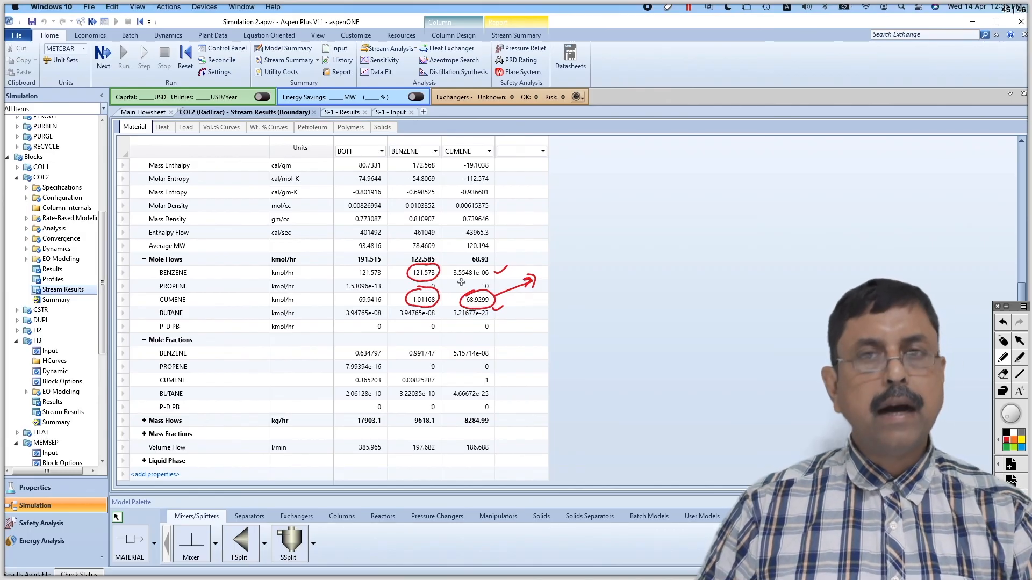
{"action": "left_click", "coordinate": [1003, 341]}
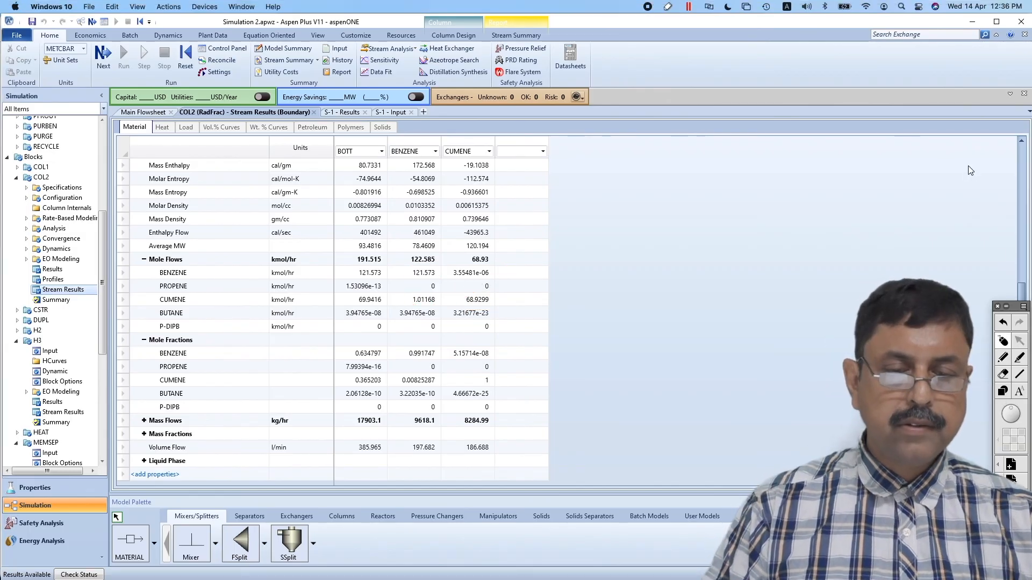
Examine the benzene recycle loop on the main flowsheet and return to the stream results of COL2
{"action": "left_click", "coordinate": [143, 113]}
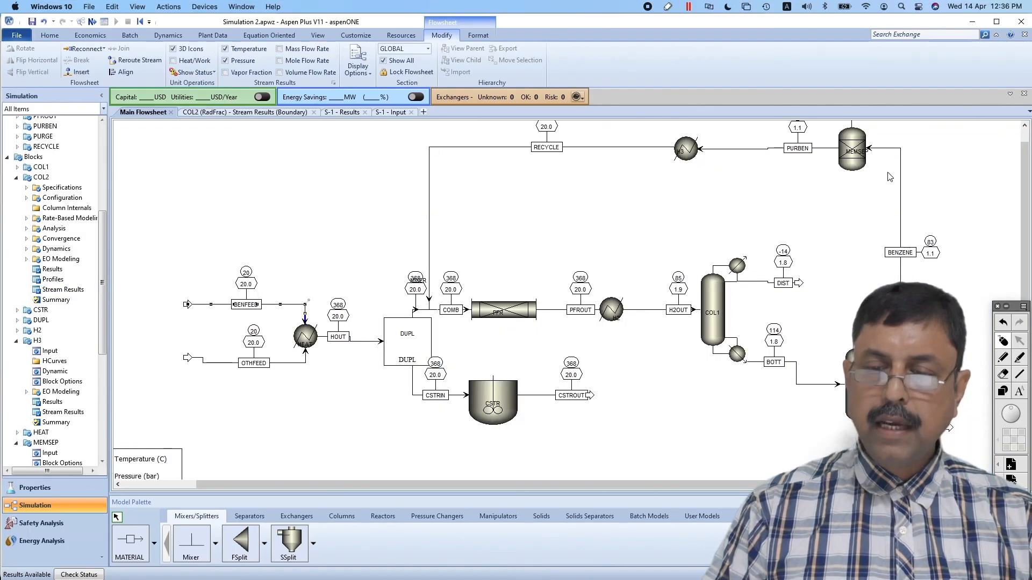
{"action": "scroll", "coordinate": [895, 177], "scroll_direction": "up", "scroll_amount": 3}
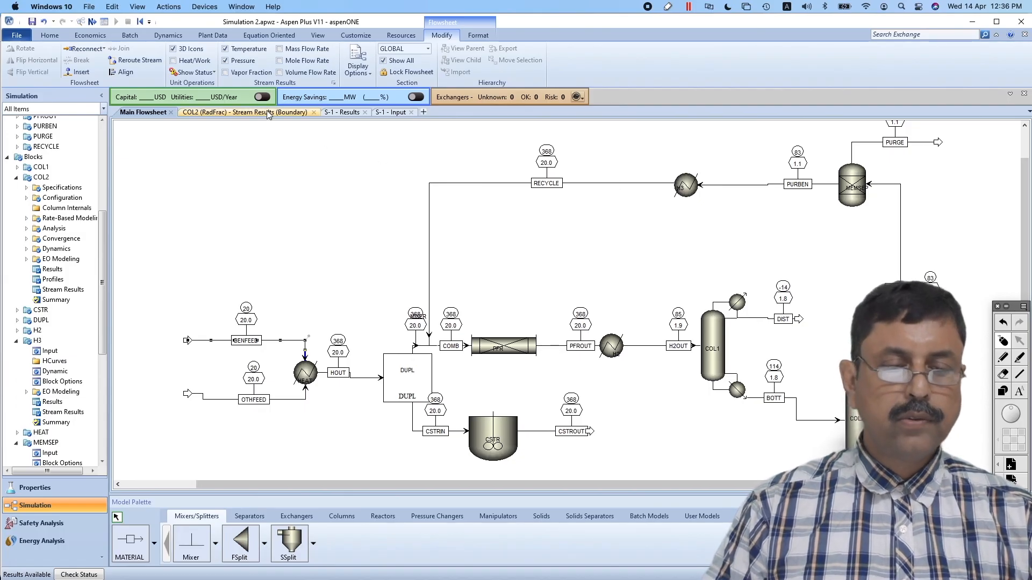
{"action": "key", "text": "ctrl+Tab"}
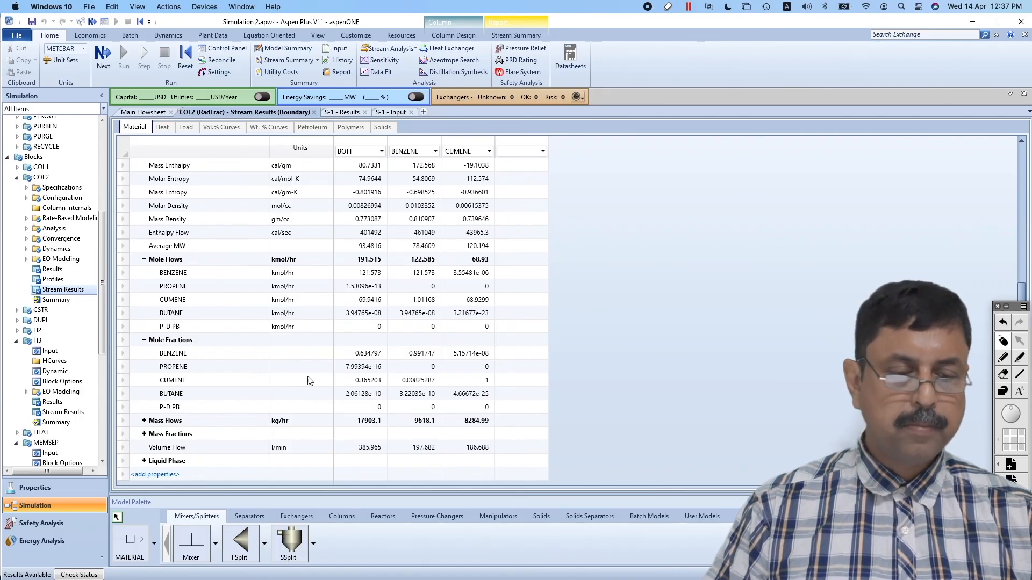
{"action": "scroll", "coordinate": [102, 401], "scroll_direction": "down", "scroll_amount": 8}
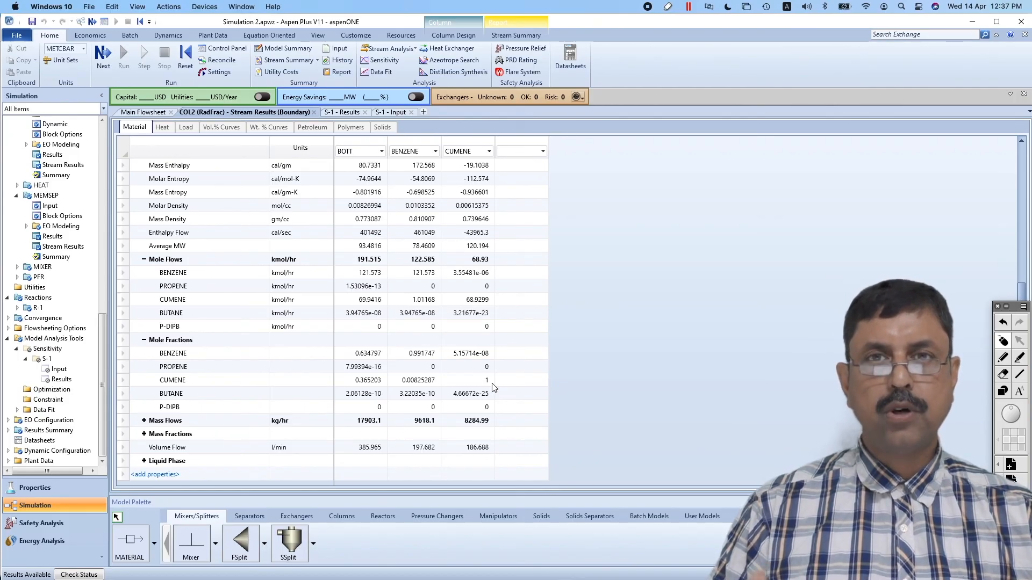
Switch to Presentation.pdf in Preview and advance from the problem statement to the closing page
{"action": "key", "text": "super+Tab"}
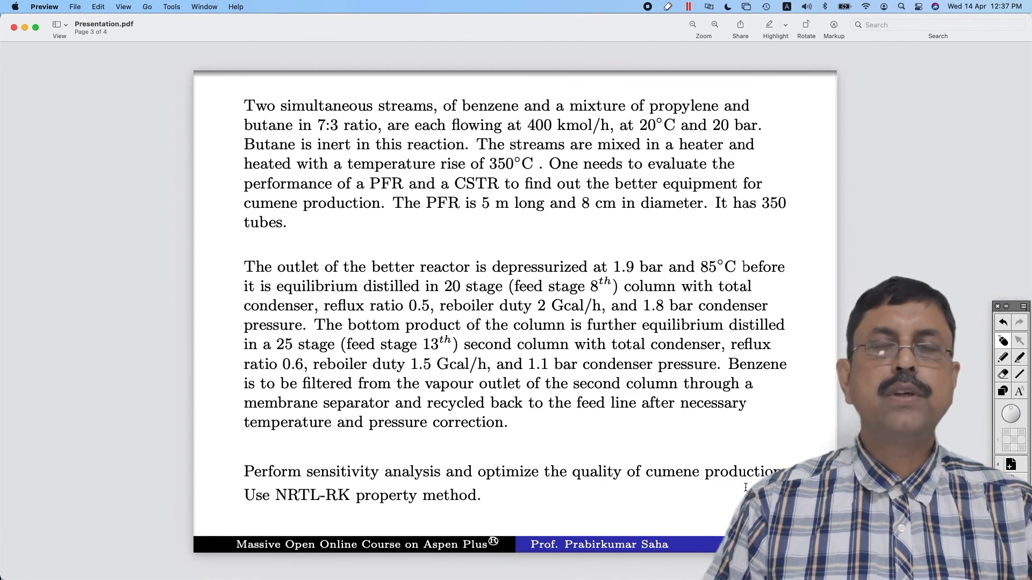
{"action": "scroll", "coordinate": [745, 487], "scroll_direction": "down", "scroll_amount": 3}
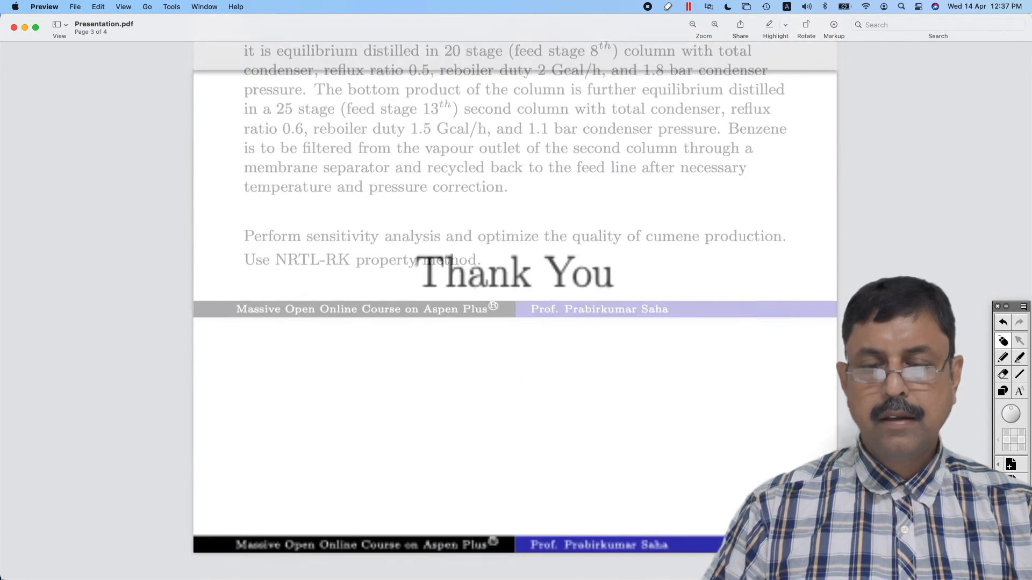